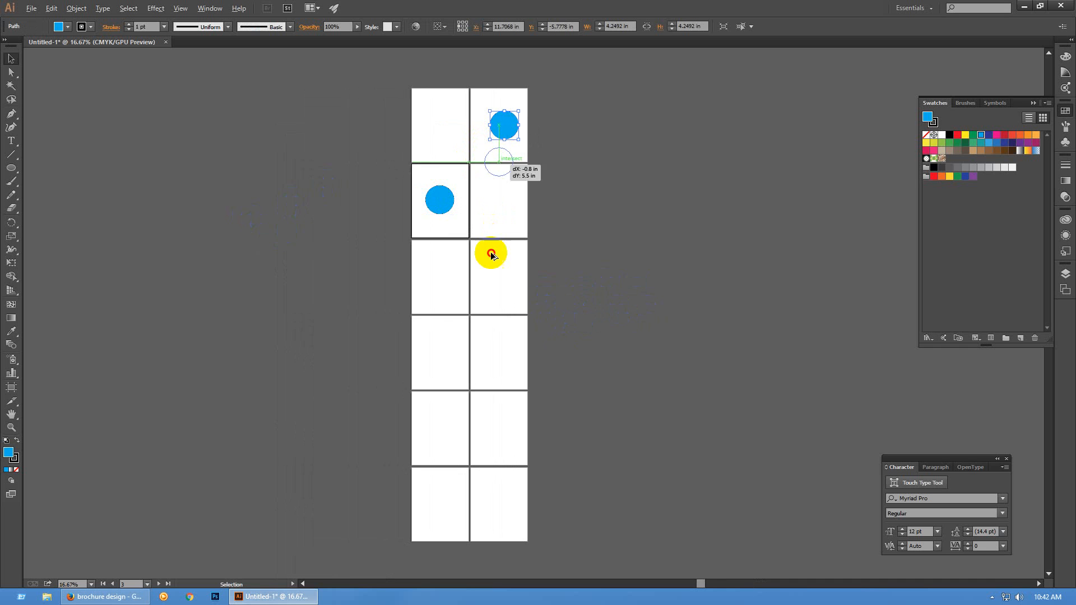
# Copy a blue circle onto artboard 8, and recolour the circles on artboards 2, 5 and 8 red, orange and green
pyautogui.moveTo(491, 311); pyautogui.dragTo(497, 354)
pyautogui.click(502, 125)
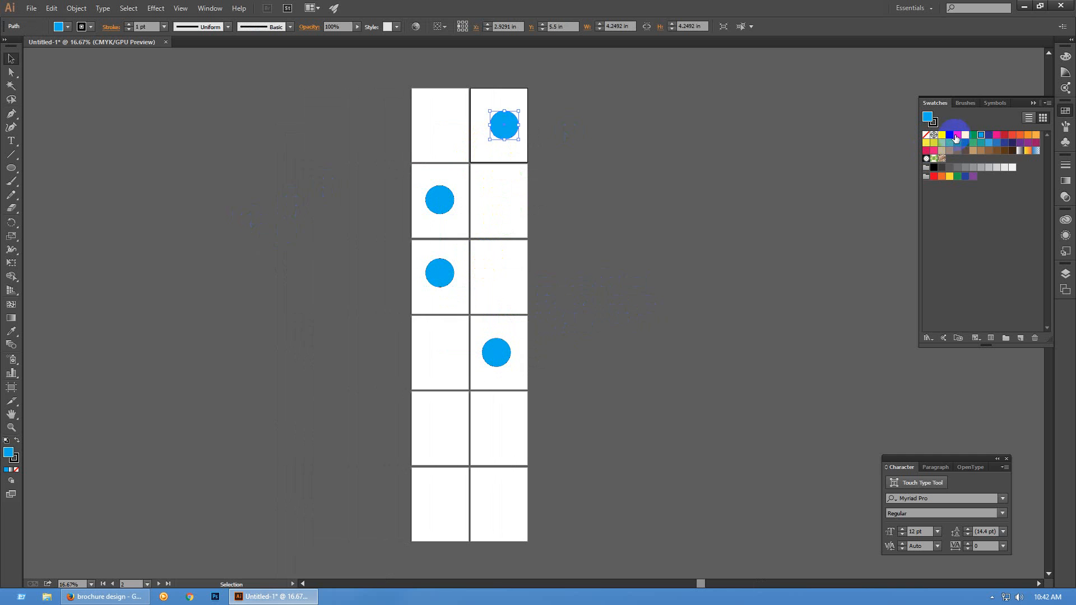
pyautogui.click(957, 135)
pyautogui.click(451, 283)
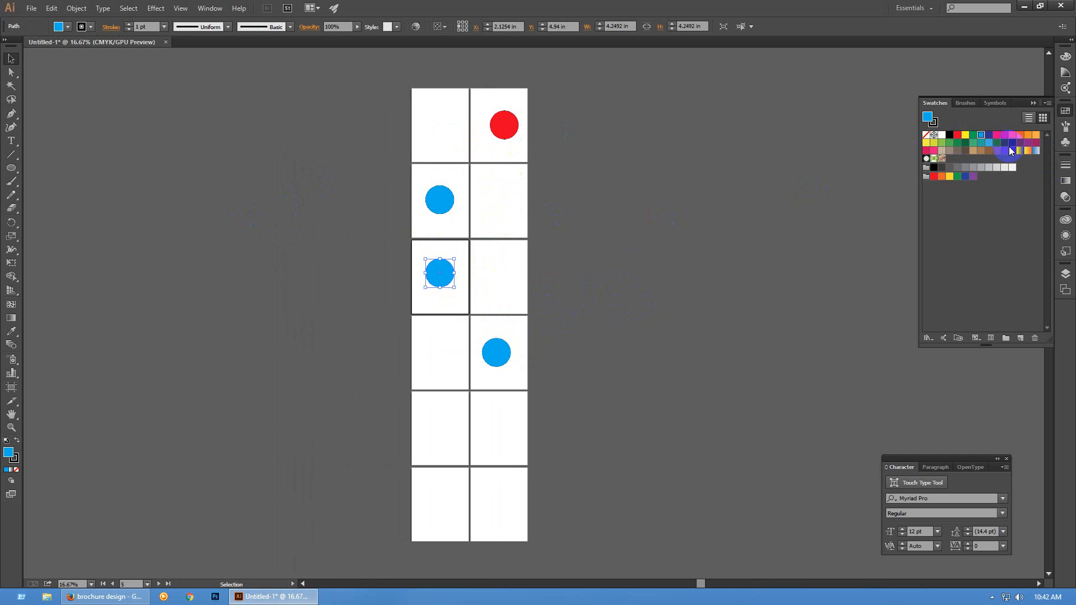
pyautogui.click(1035, 135)
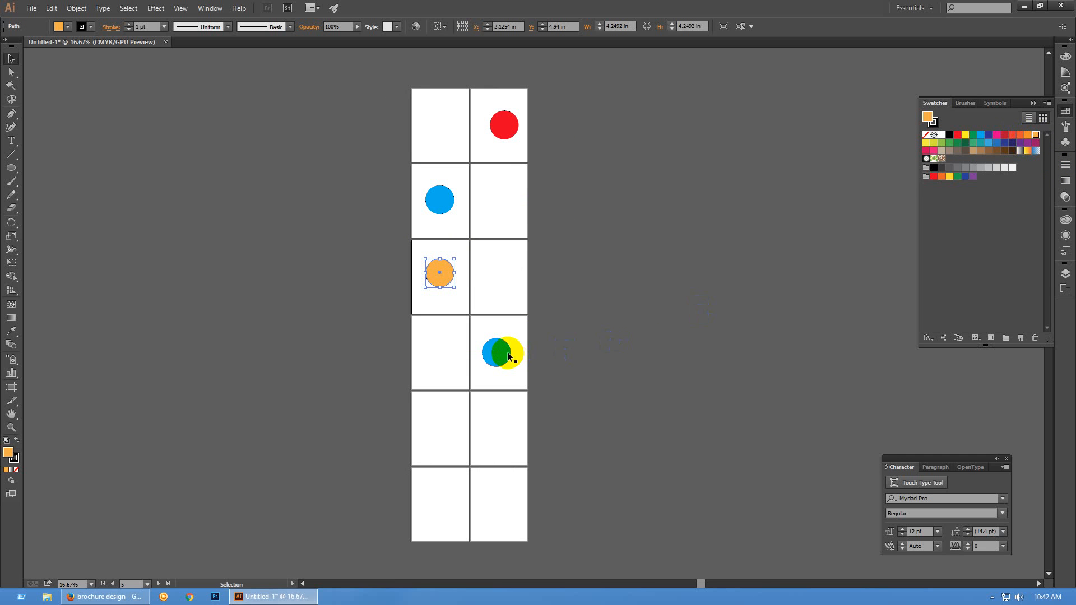
pyautogui.click(509, 357)
pyautogui.click(949, 142)
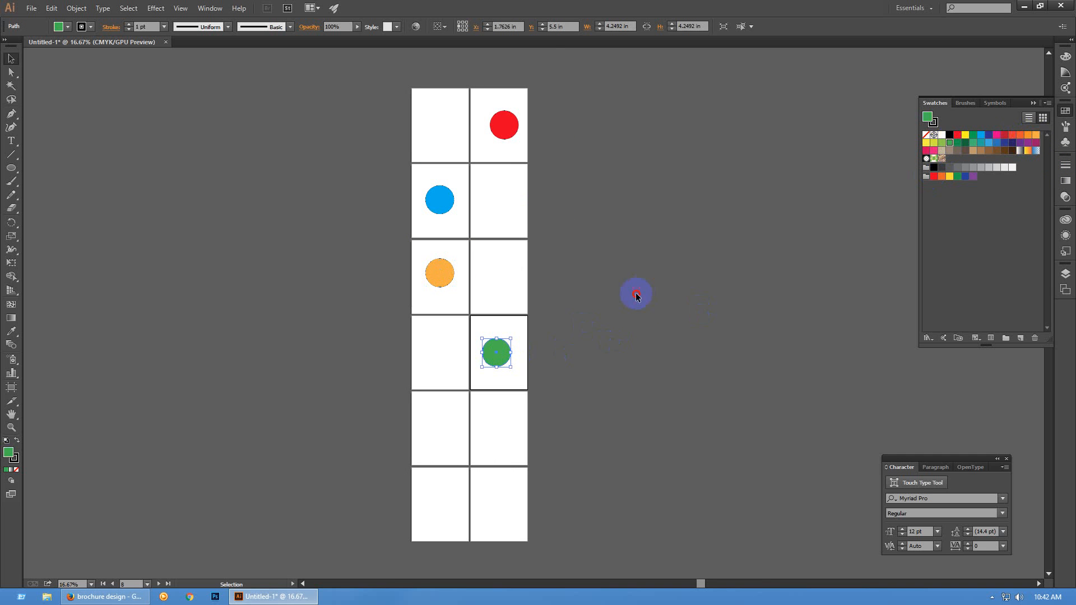
pyautogui.click(636, 294)
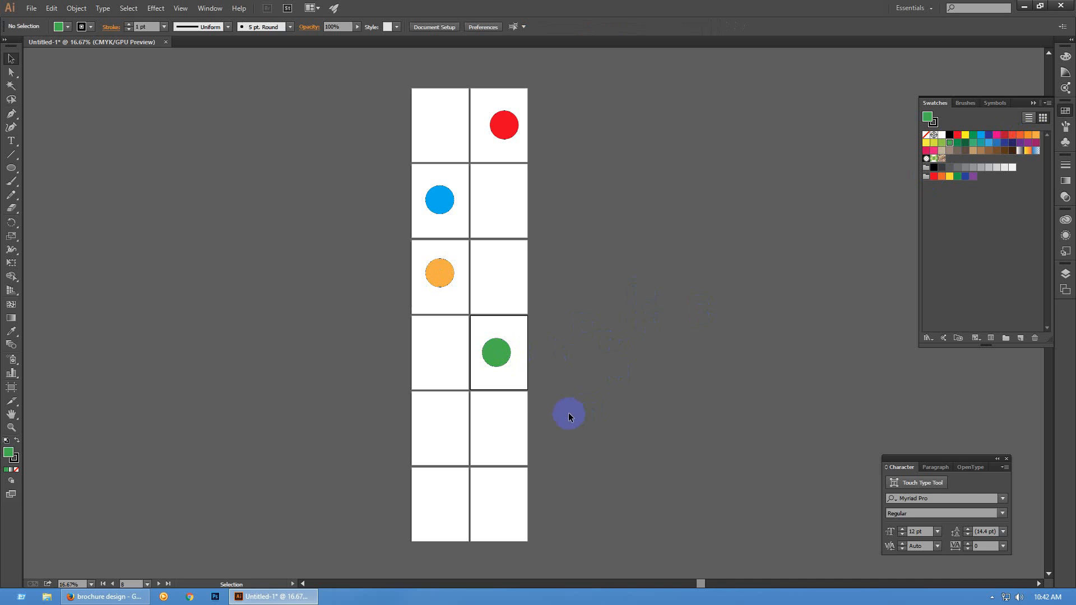
# Zoom in and out around the green circle, and fit its artboard to the window
pyautogui.keyDown('ctrl'); pyautogui.click(534, 330); pyautogui.keyUp('ctrl')
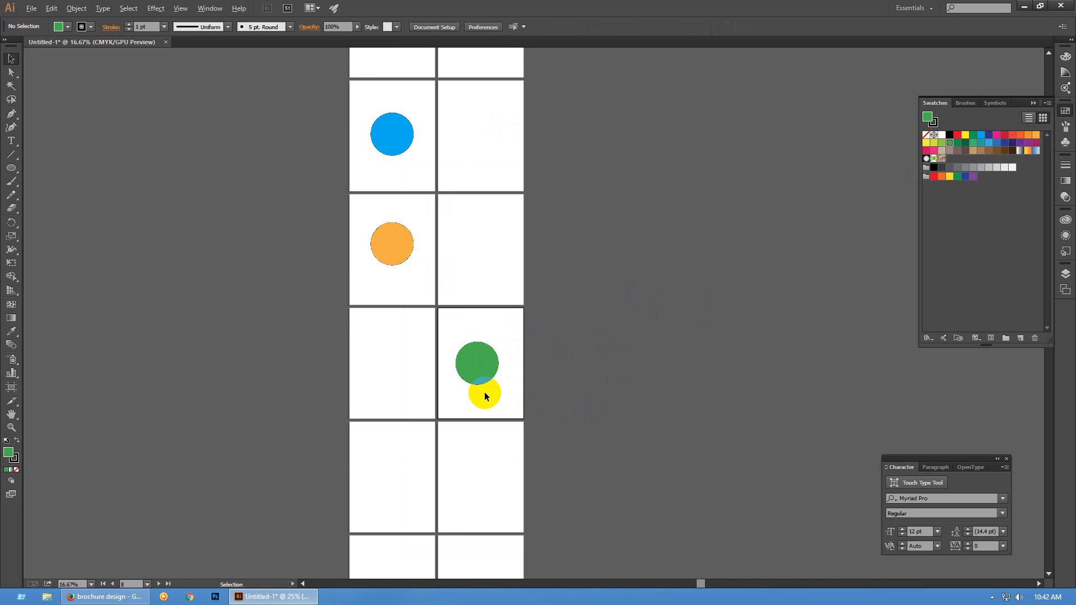
pyautogui.keyDown('ctrl'); pyautogui.click(484, 391); pyautogui.keyUp('ctrl')
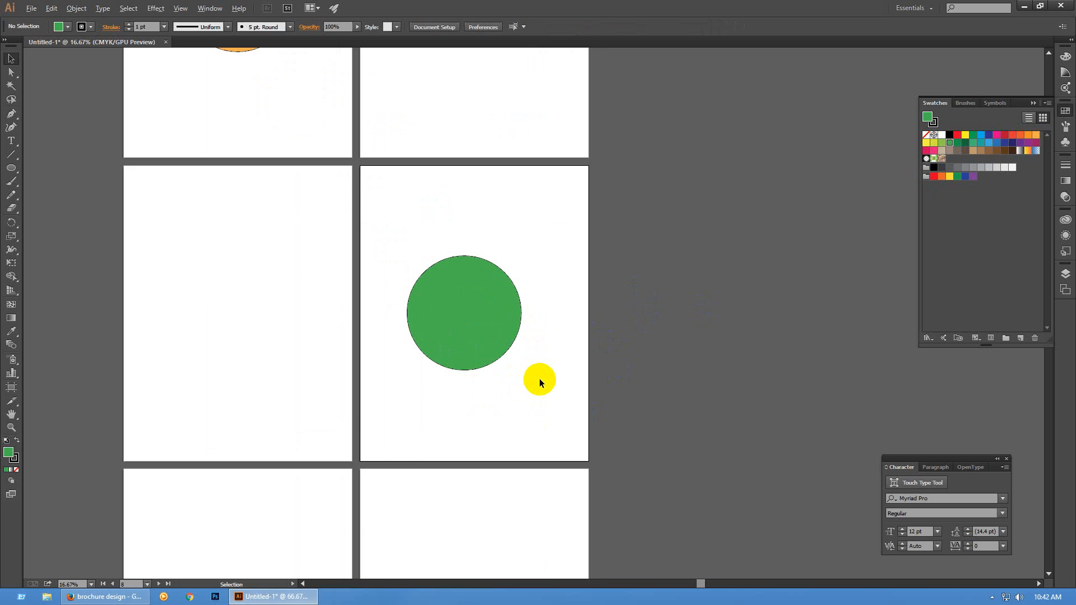
pyautogui.keyDown('ctrl'); pyautogui.keyDown('alt'); pyautogui.click(539, 380); pyautogui.keyUp('alt'); pyautogui.keyUp('ctrl')
pyautogui.keyDown('ctrl'); pyautogui.keyDown('alt'); pyautogui.click(539, 380); pyautogui.keyUp('alt'); pyautogui.keyUp('ctrl')
pyautogui.keyDown('ctrl'); pyautogui.keyDown('alt'); pyautogui.click(539, 379); pyautogui.keyUp('alt'); pyautogui.keyUp('ctrl')
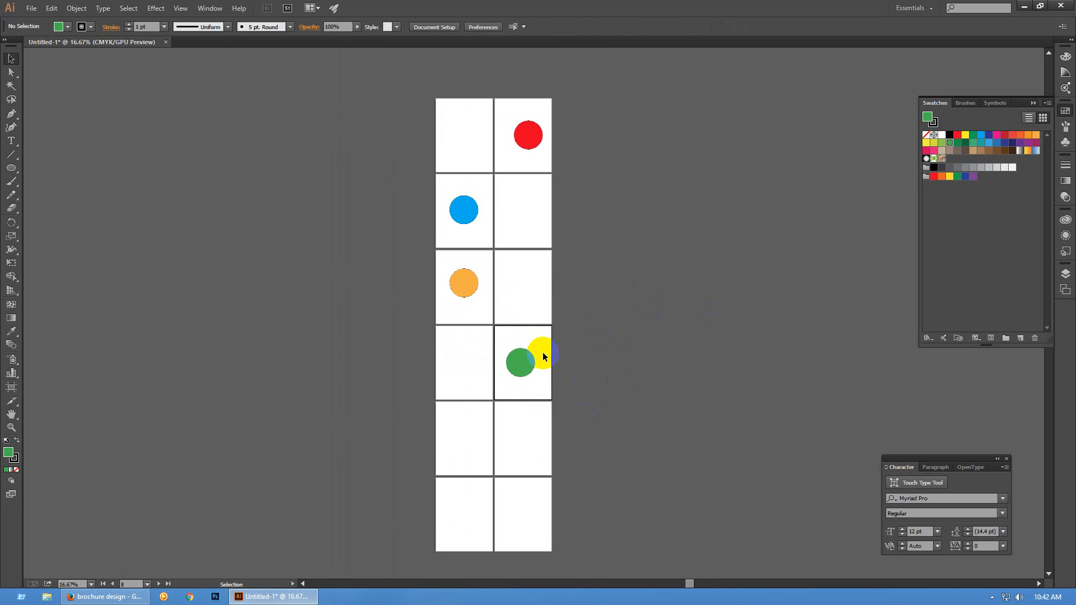
pyautogui.moveTo(544, 357); pyautogui.dragTo(543, 343)
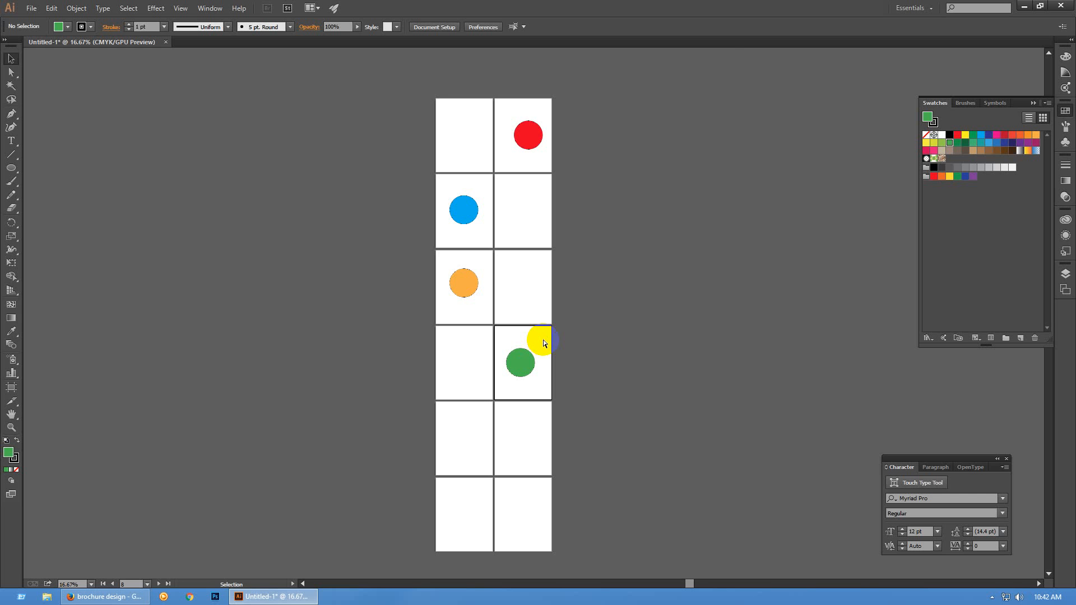
pyautogui.press('ctrl')
pyautogui.hotkey('ctrl', '0')
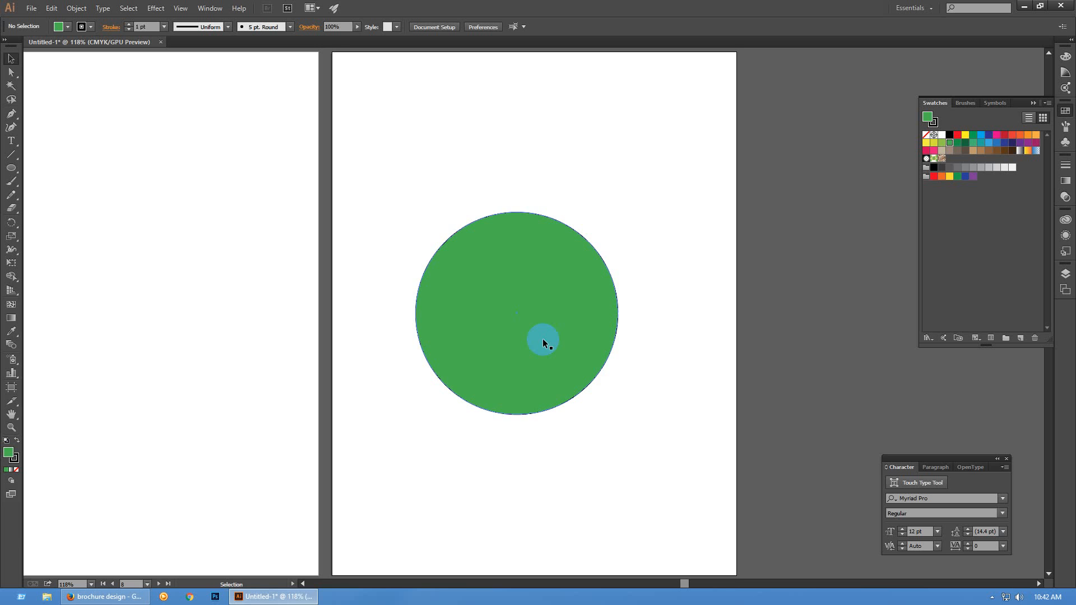
# Fit the artboard with the red circle to the window
pyautogui.hotkey('ctrl', '-')
pyautogui.hotkey('ctrl', '-')
pyautogui.hotkey('ctrl', '-')
pyautogui.hotkey('ctrl', '-')
pyautogui.moveTo(689, 230); pyautogui.dragTo(706, 466)
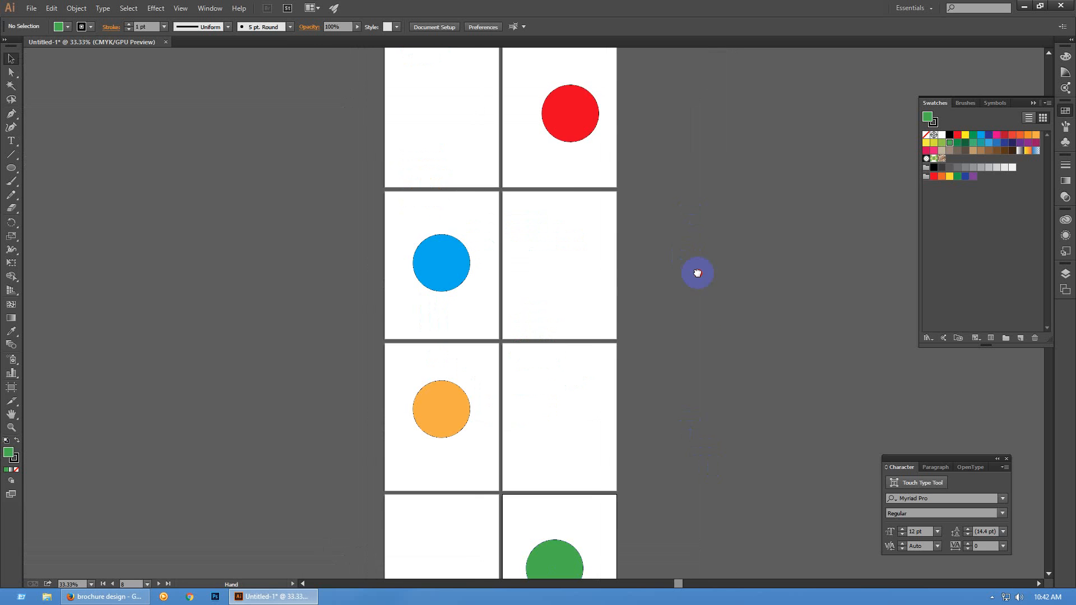
pyautogui.moveTo(697, 273); pyautogui.dragTo(713, 373)
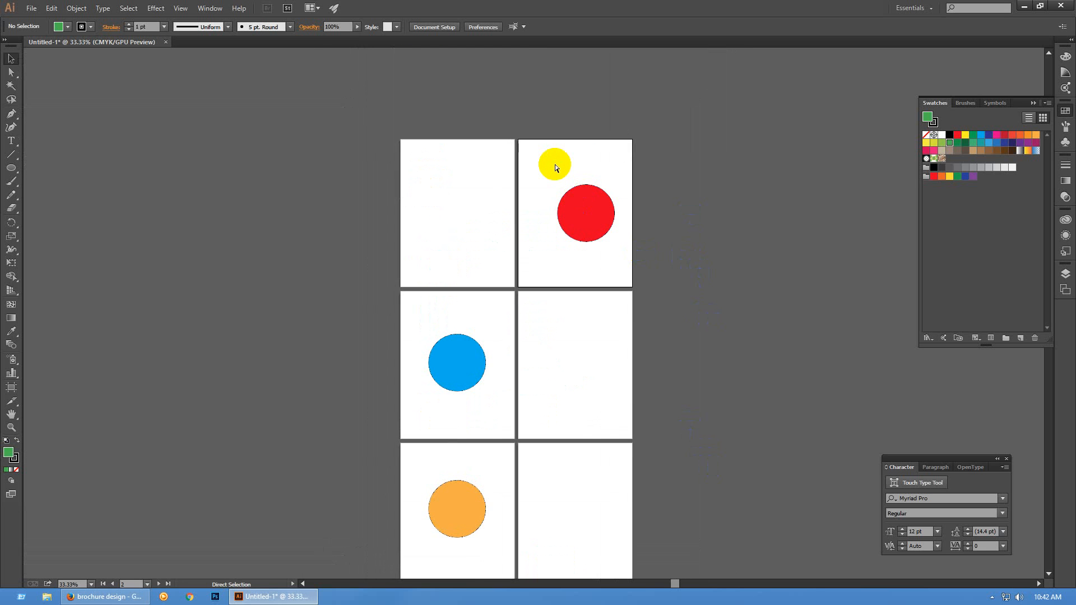
pyautogui.hotkey('ctrl', '0')
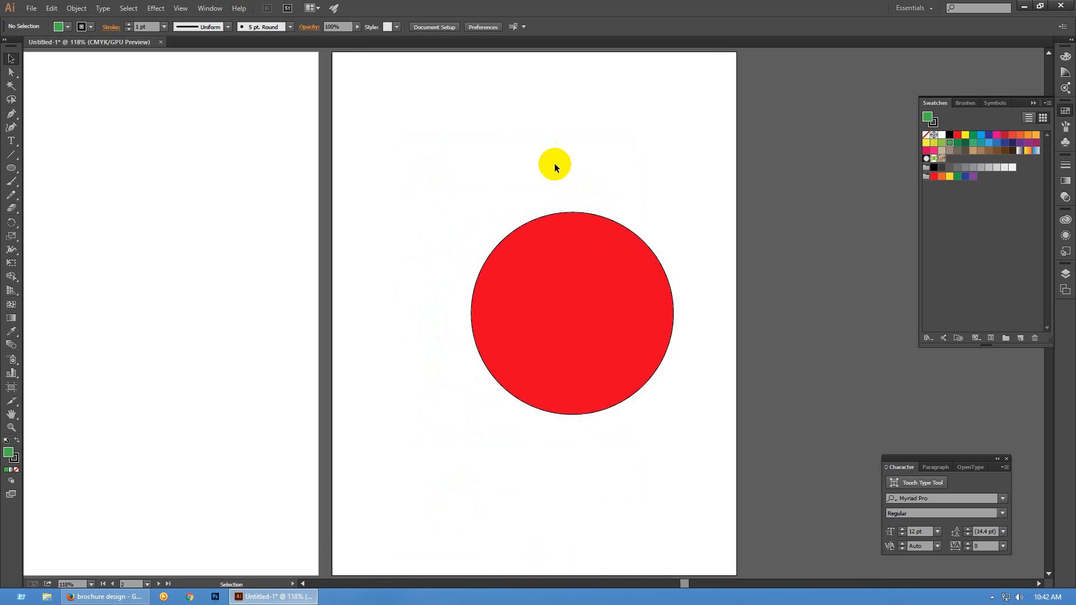
# Delete all four coloured circles from the artboards
pyautogui.hotkey('ctrl', '-')
pyautogui.hotkey('ctrl', '-')
pyautogui.hotkey('ctrl', '-')
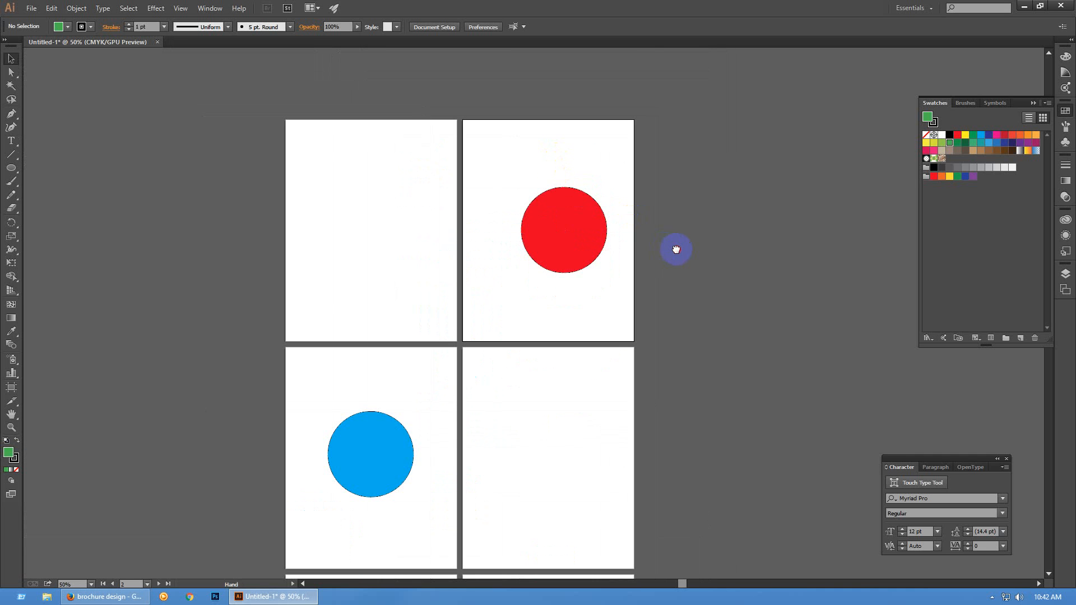
pyautogui.moveTo(677, 247); pyautogui.dragTo(683, 225)
pyautogui.scroll(-1, 683, 225)
pyautogui.moveTo(703, 325); pyautogui.dragTo(682, 281)
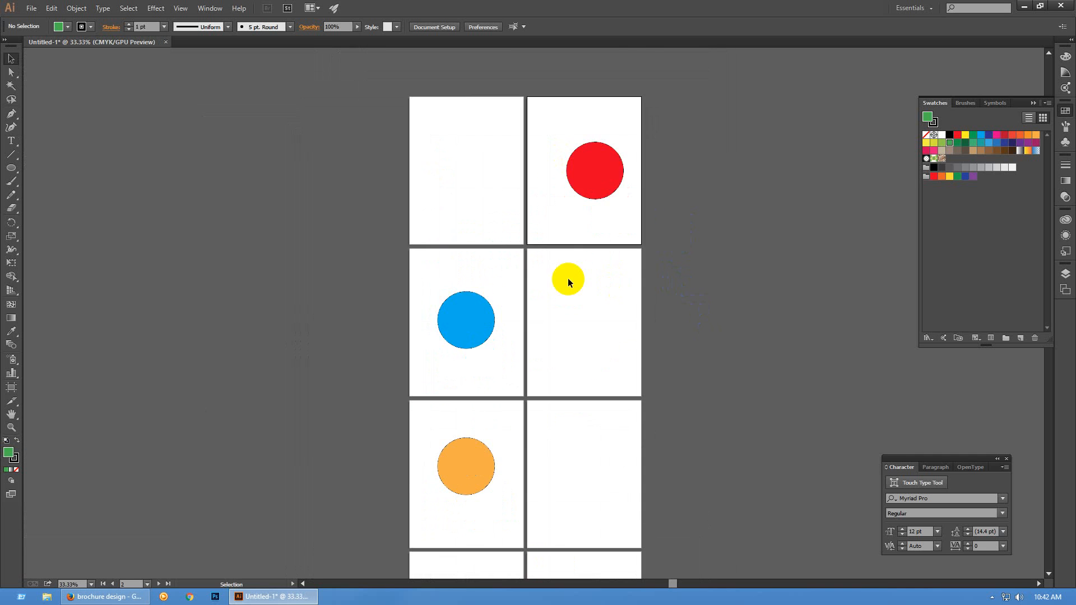
pyautogui.scroll(-2, 568, 279)
pyautogui.scroll(-1, 568, 282)
pyautogui.moveTo(456, 192); pyautogui.dragTo(644, 447)
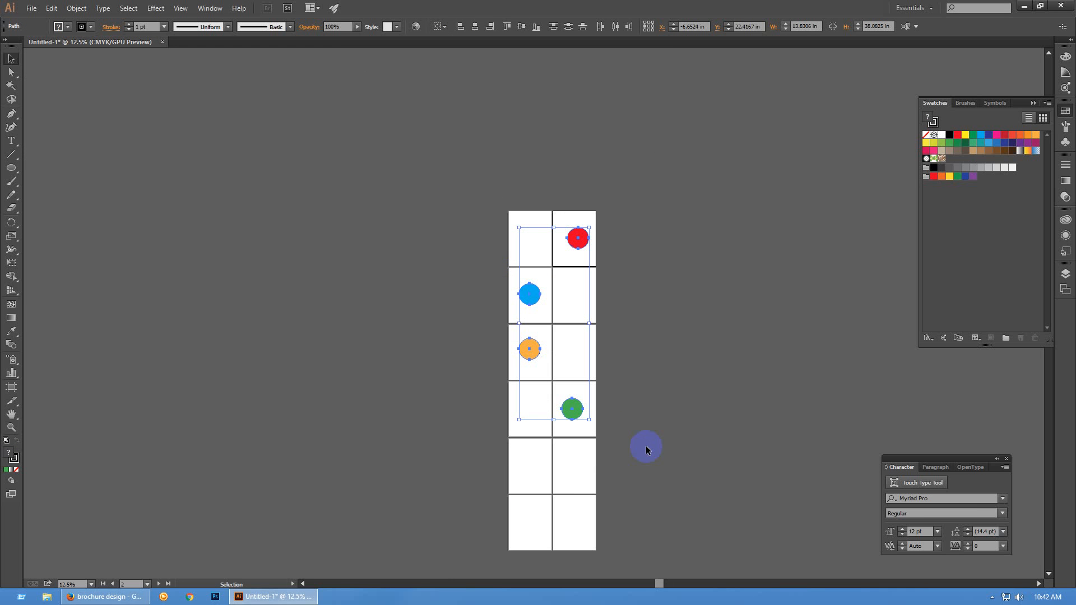
pyautogui.press('Delete')
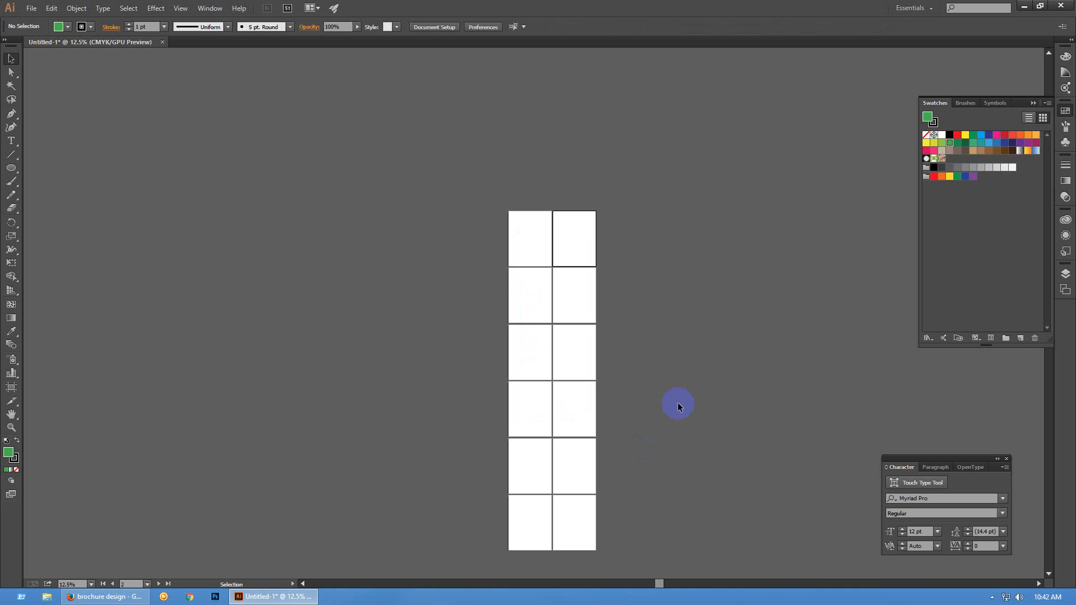
# Hide the artboards, show them again, and hide them once more
pyautogui.scroll(1, 667, 336)
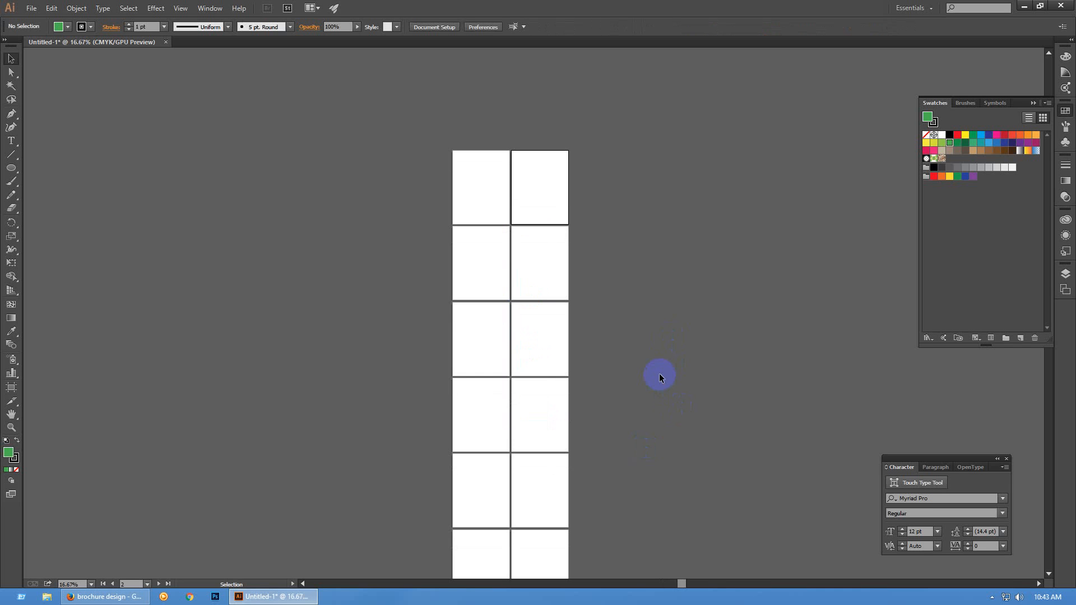
pyautogui.press('ctrl')
pyautogui.hotkey('ctrl', 'shift', 'h')
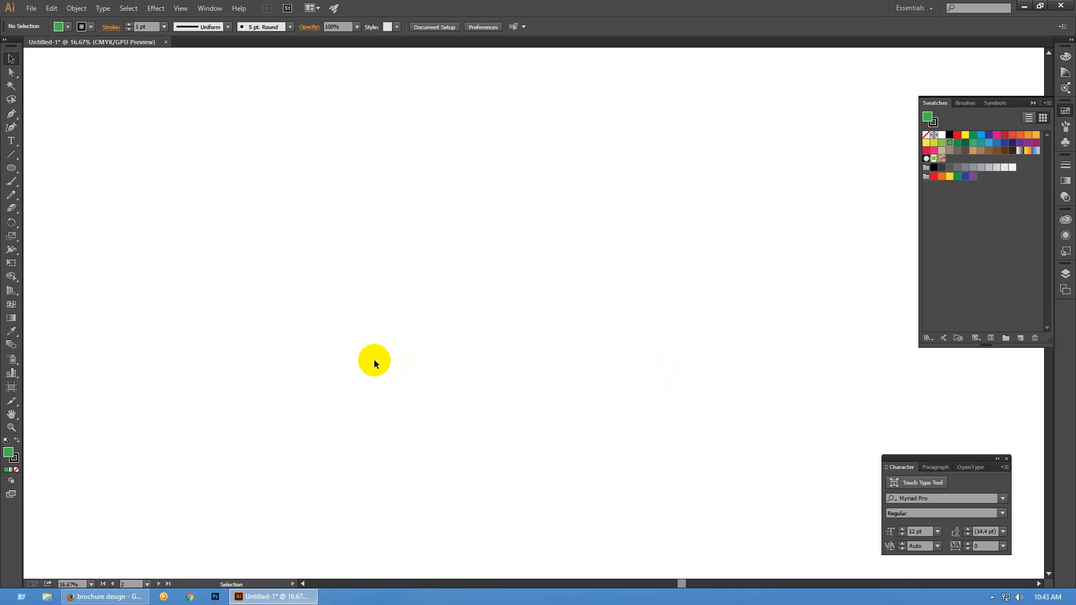
pyautogui.hotkey('ctrl', '-')
pyautogui.hotkey('ctrl', '-')
pyautogui.hotkey('ctrl', '-')
pyautogui.hotkey('ctrl', 'shift', 'h')
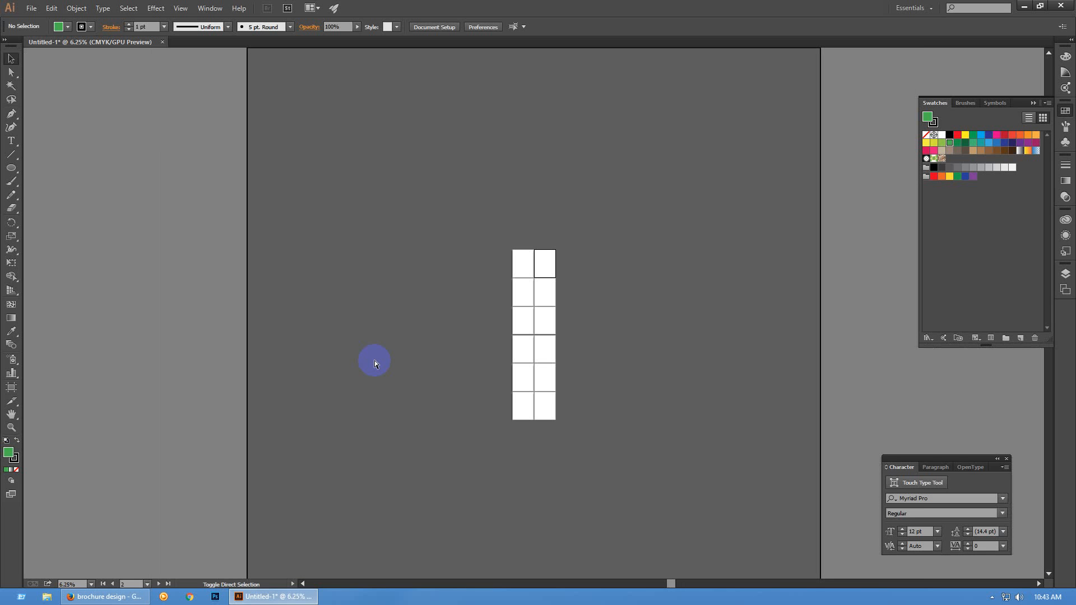
pyautogui.hotkey('ctrl', 'shift', 'h')
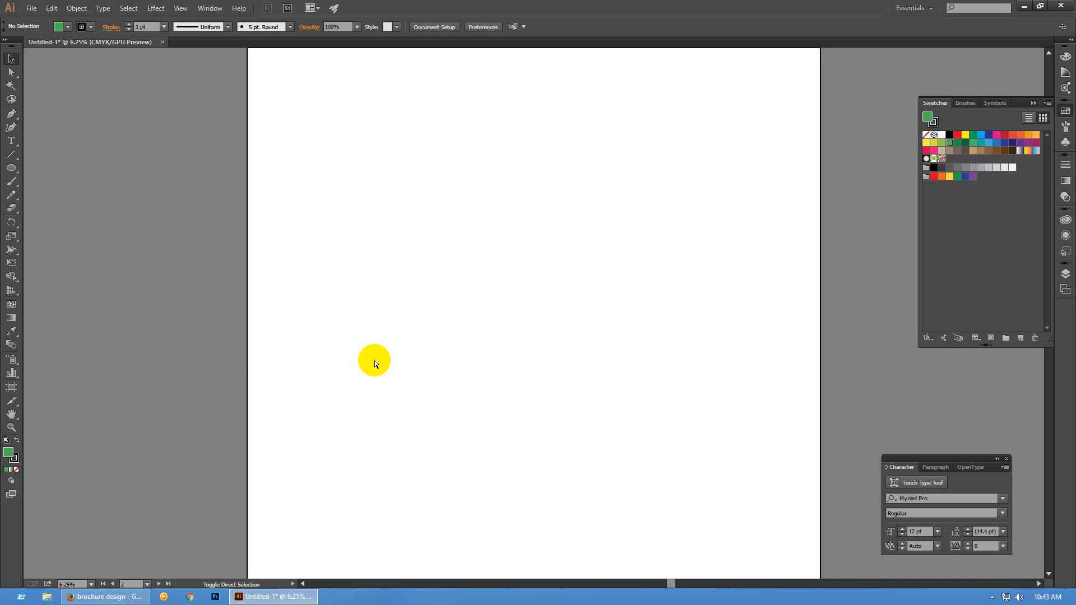
# Bring the hidden artboards back with the Artboard tool and return to the Selection tool
pyautogui.click(11, 388)
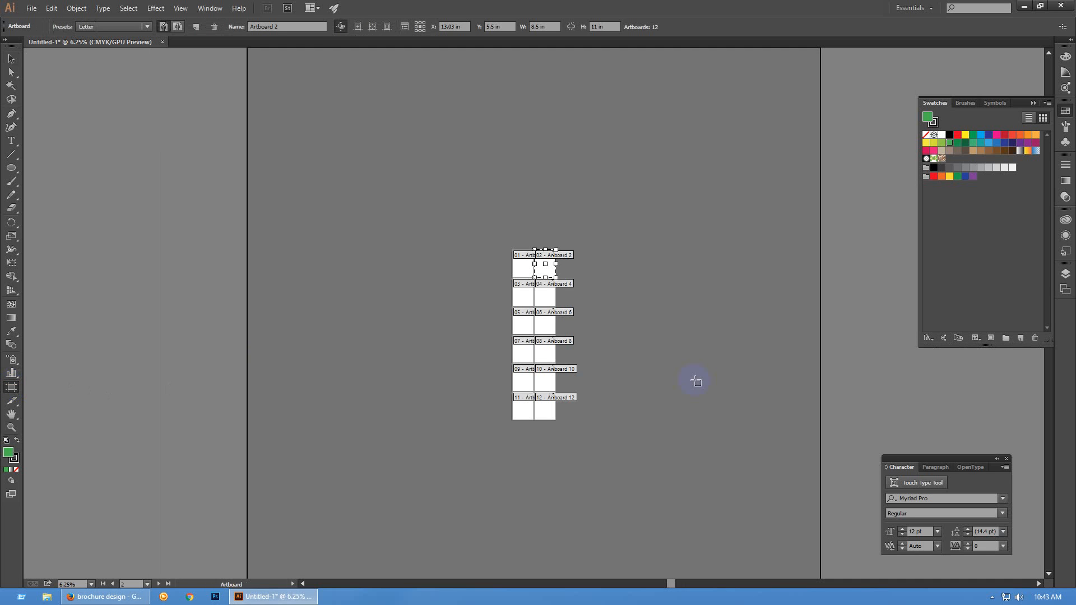
pyautogui.press('v')
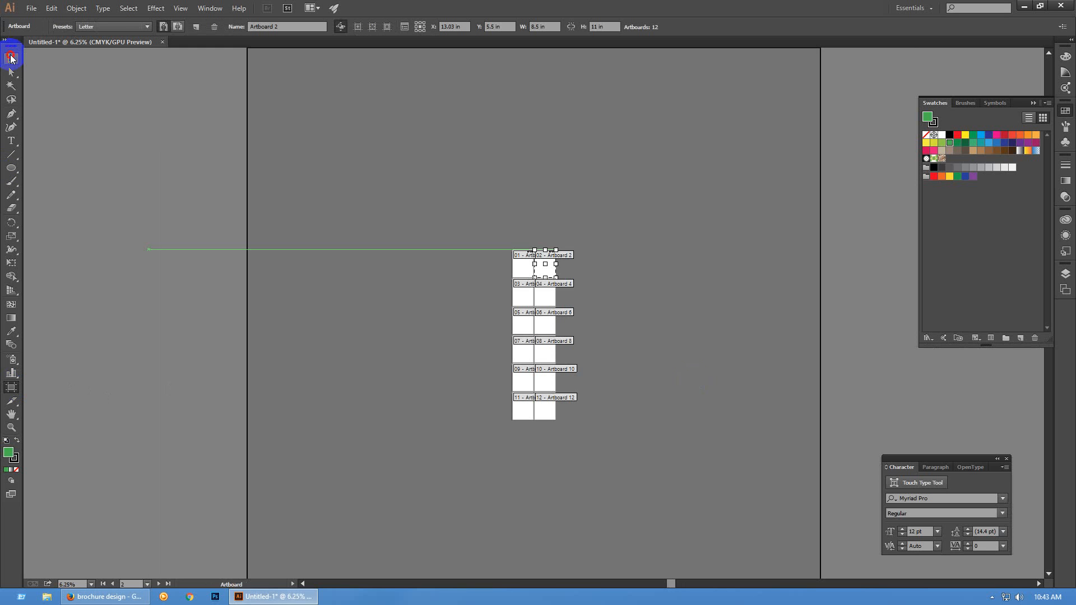
pyautogui.click(297, 255)
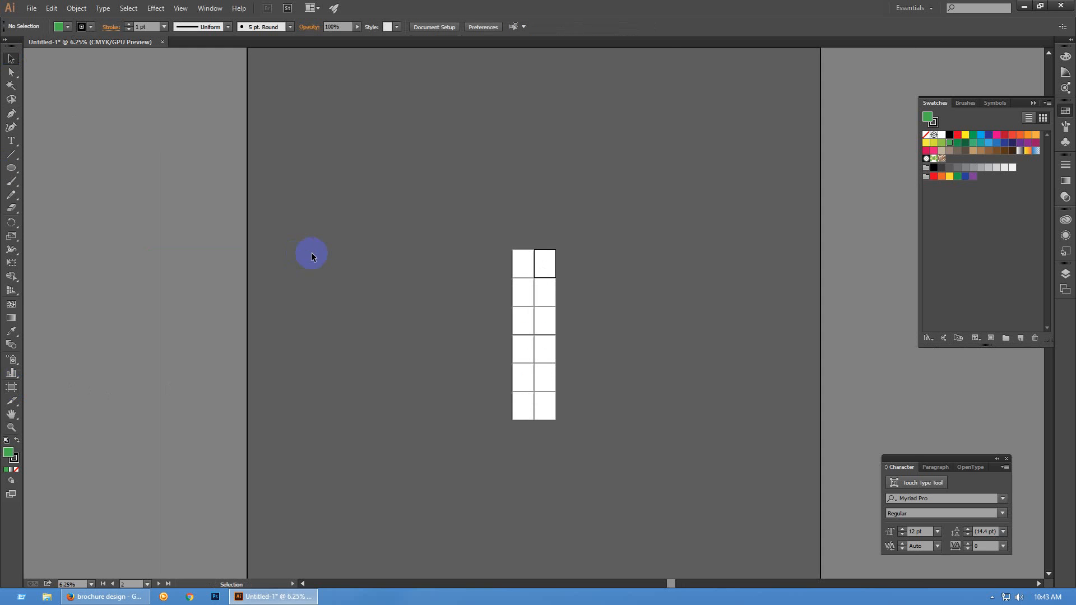
# Draw a green circle about 5.6 in wide on the first artboard and centre it there
pyautogui.scroll(2, 583, 279)
pyautogui.scroll(3, 583, 277)
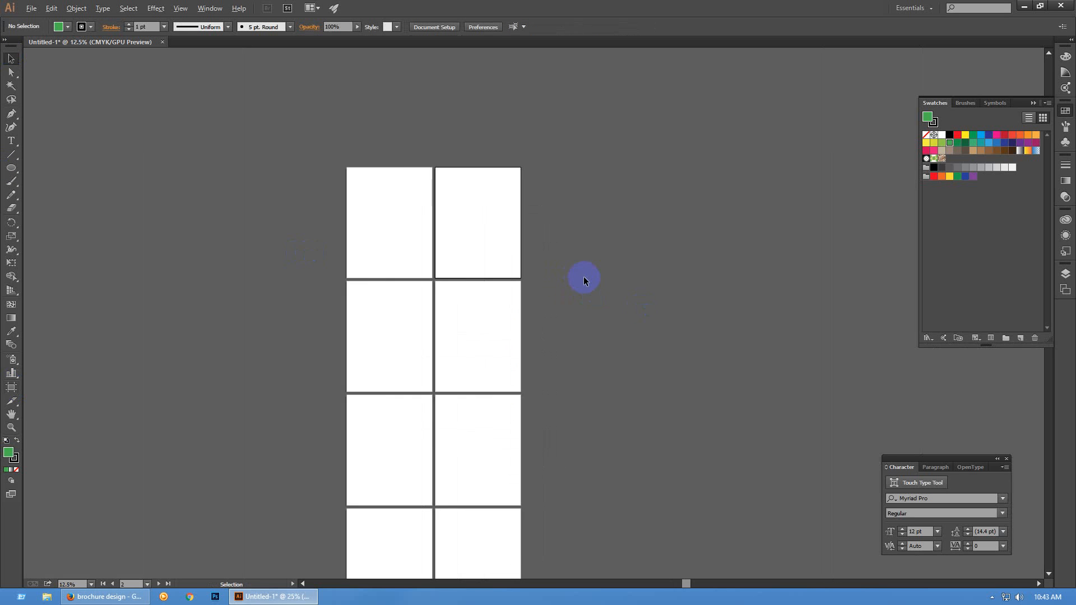
pyautogui.moveTo(489, 238); pyautogui.dragTo(601, 320)
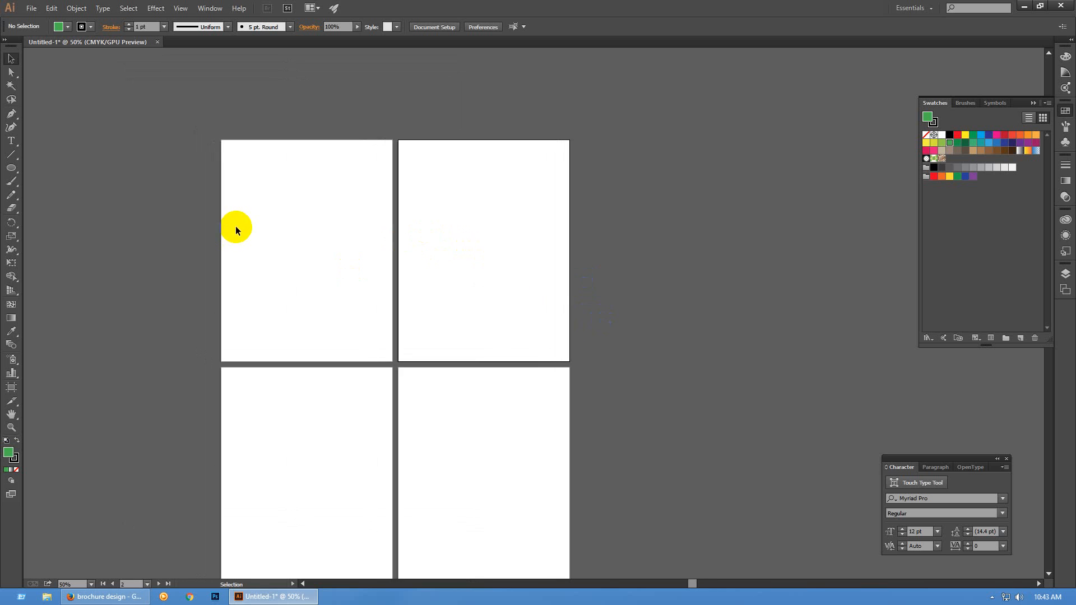
pyautogui.scroll(1, 236, 226)
pyautogui.click(7, 168)
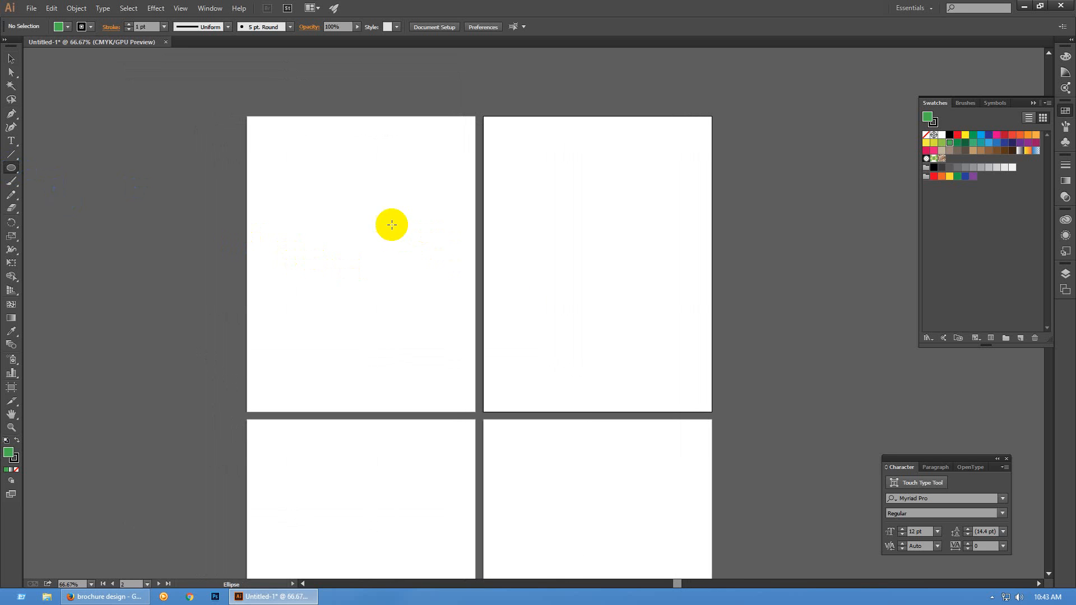
pyautogui.moveTo(339, 237); pyautogui.dragTo(397, 343)
pyautogui.press('v')
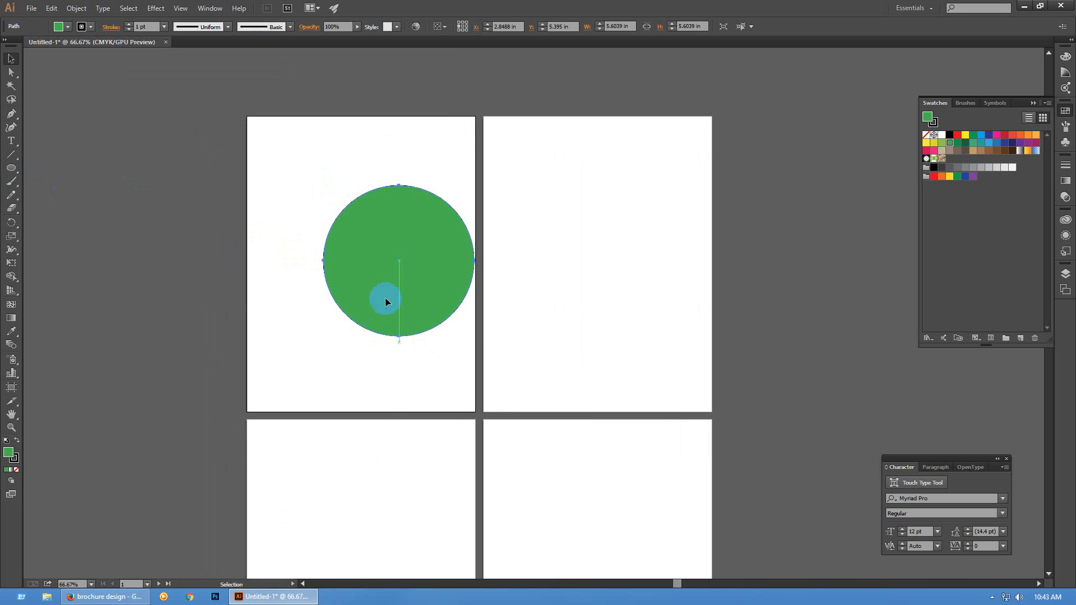
pyautogui.moveTo(385, 298); pyautogui.dragTo(319, 290)
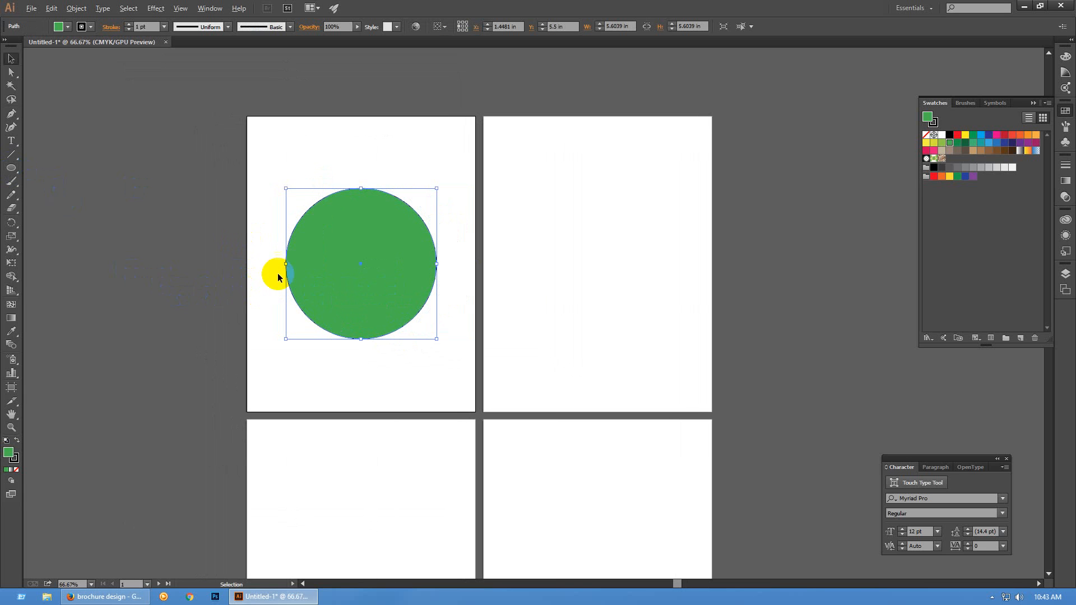
# Duplicate the green circle, scale the copy to about 2.33 in and place it near the first artboard's lower-right corner
pyautogui.moveTo(380, 306); pyautogui.dragTo(415, 337)
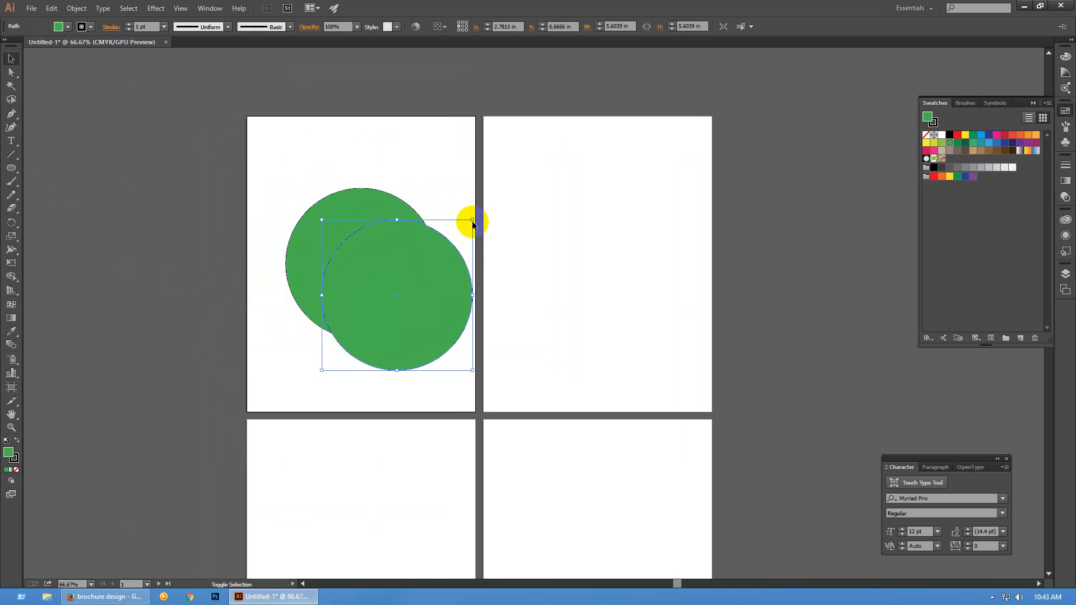
pyautogui.moveTo(470, 222); pyautogui.dragTo(440, 308)
pyautogui.moveTo(368, 338); pyautogui.dragTo(442, 370)
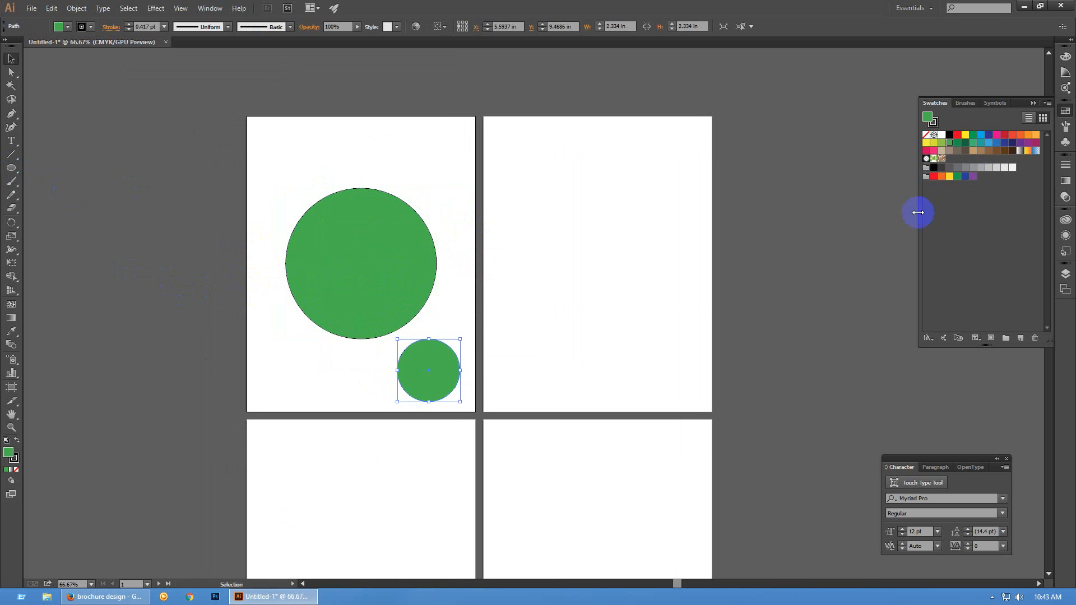
# Fill the small circle white, replace that fill with none, and reselect the circle
pyautogui.click(941, 135)
pyautogui.click(794, 237)
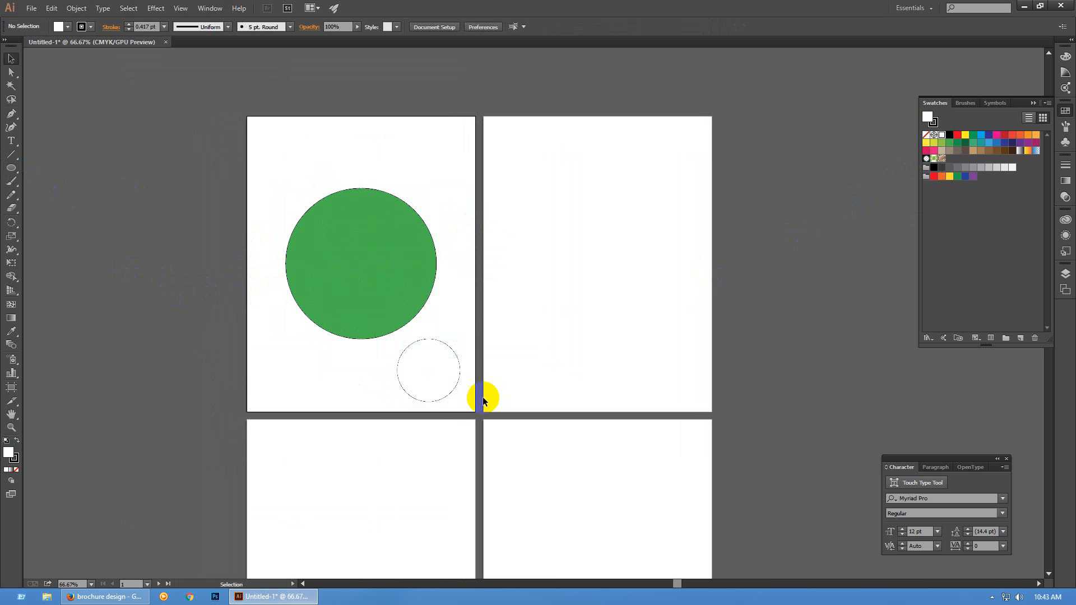
pyautogui.click(443, 384)
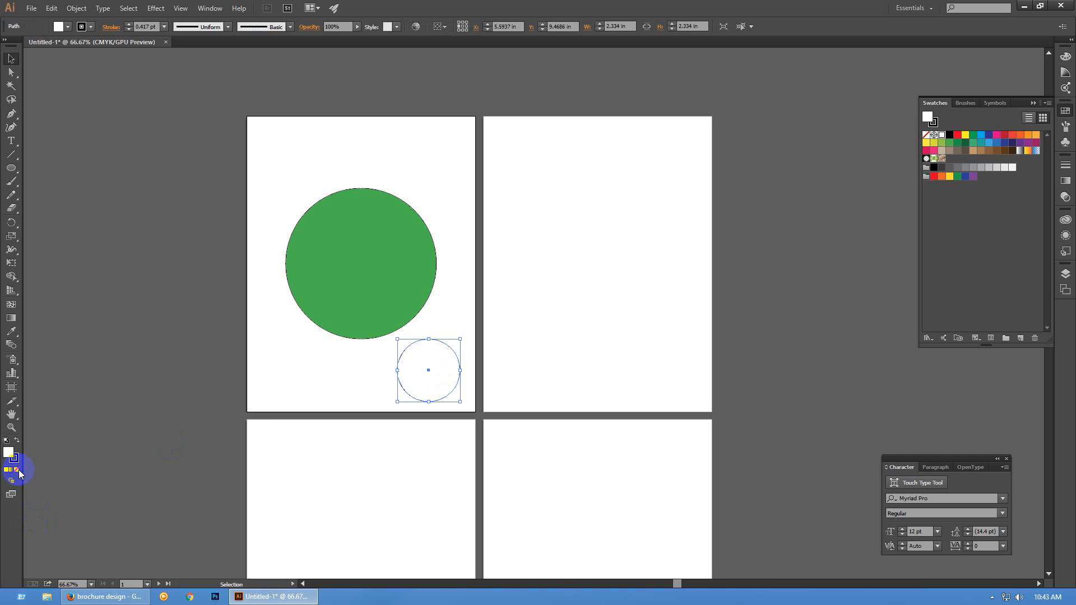
pyautogui.click(16, 470)
pyautogui.click(73, 451)
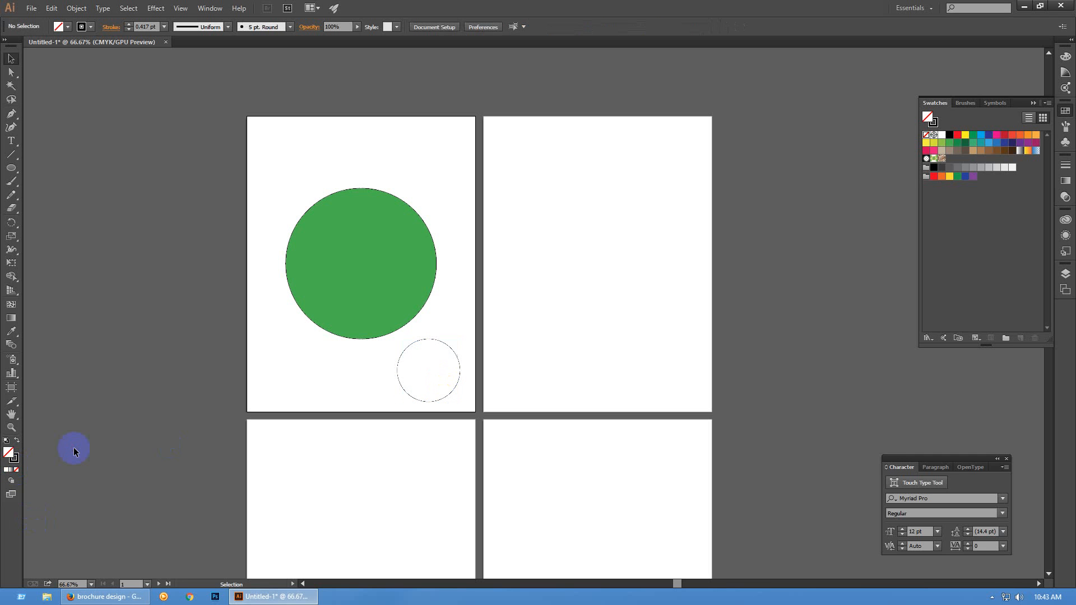
pyautogui.click(426, 370)
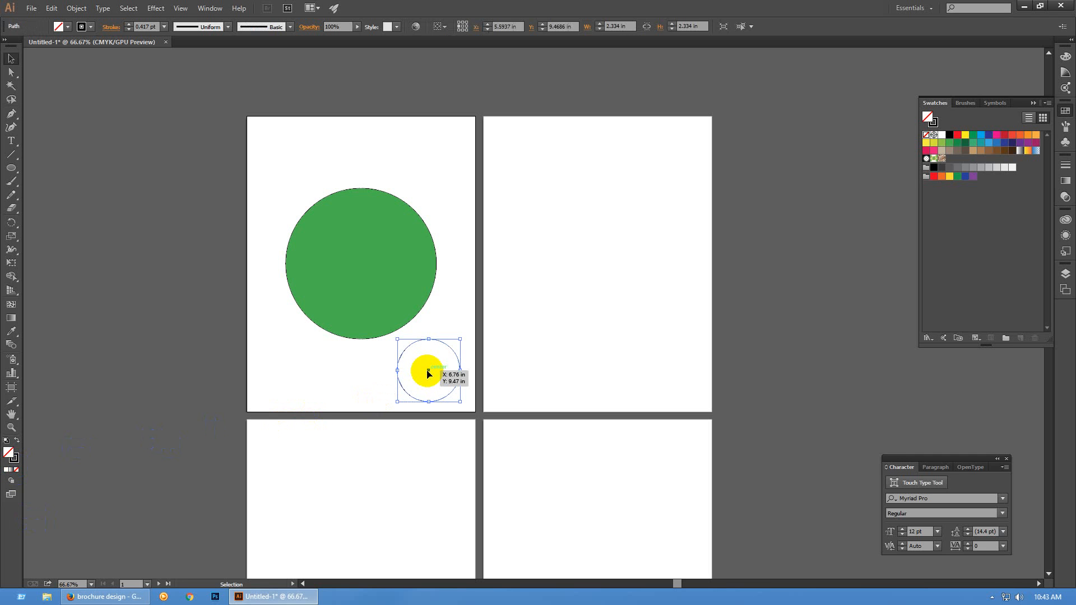
# Deselect the unfilled small circle and show the transparency grid
pyautogui.click(9, 453)
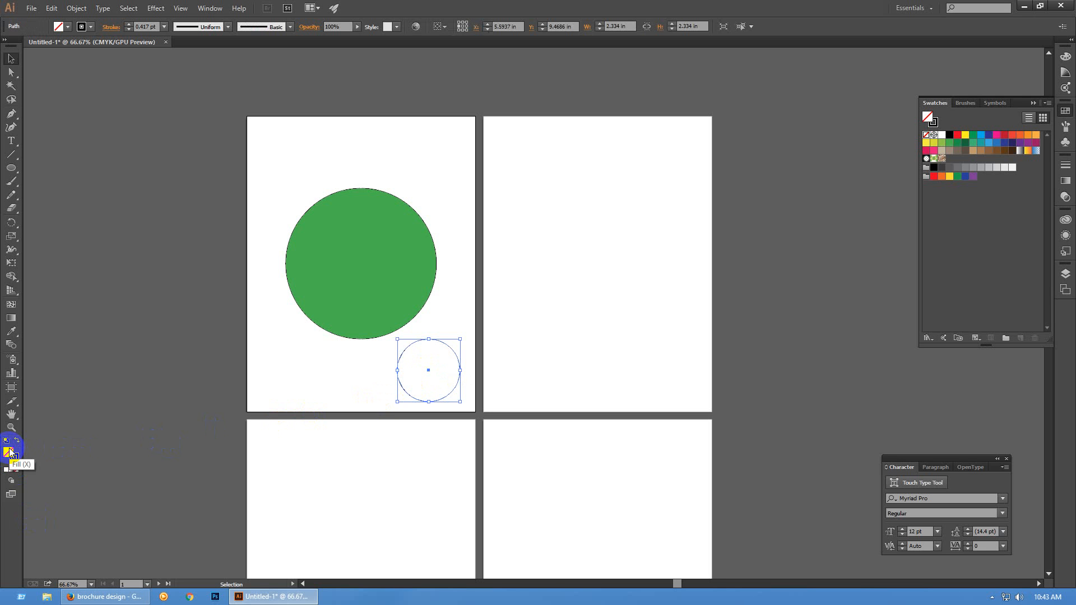
pyautogui.click(197, 424)
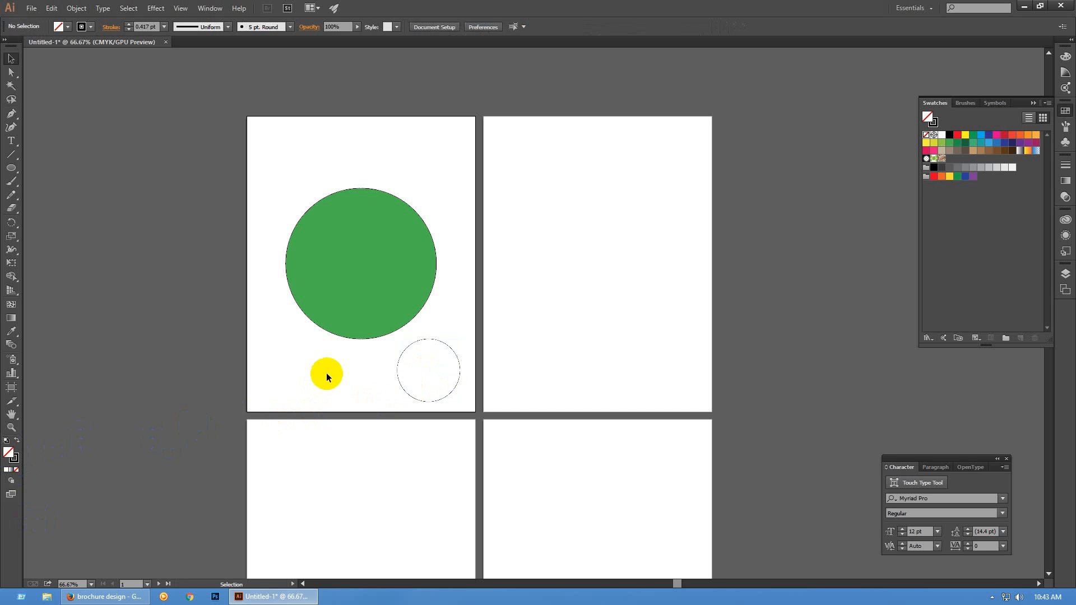
pyautogui.press('ctrl')
pyautogui.hotkey('ctrl', 'shift', 'd')
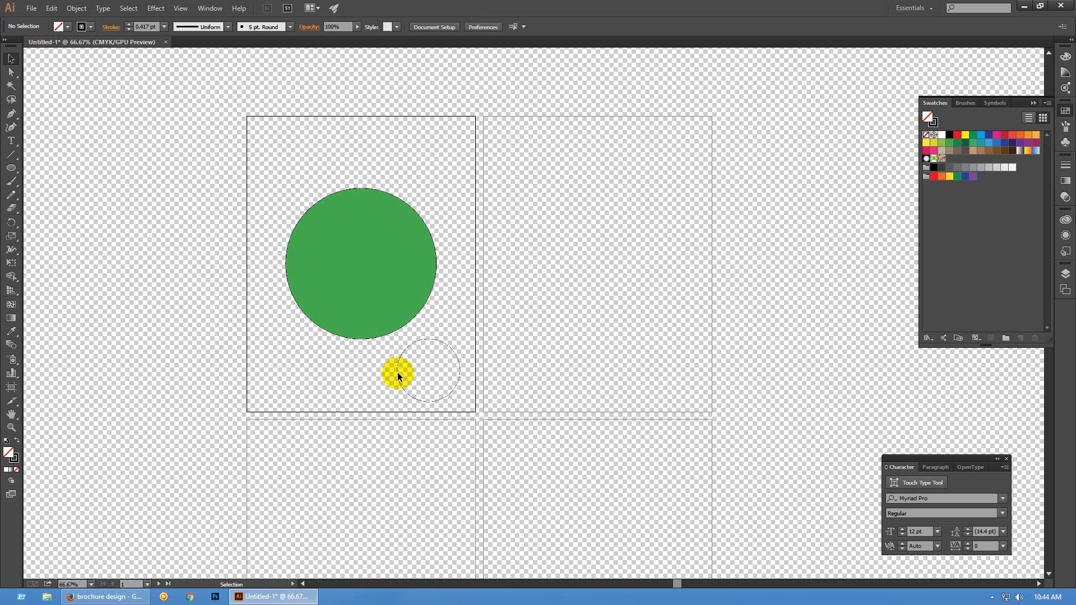
# Fill the small circle with white, deselect it and hide the transparency grid
pyautogui.click(459, 382)
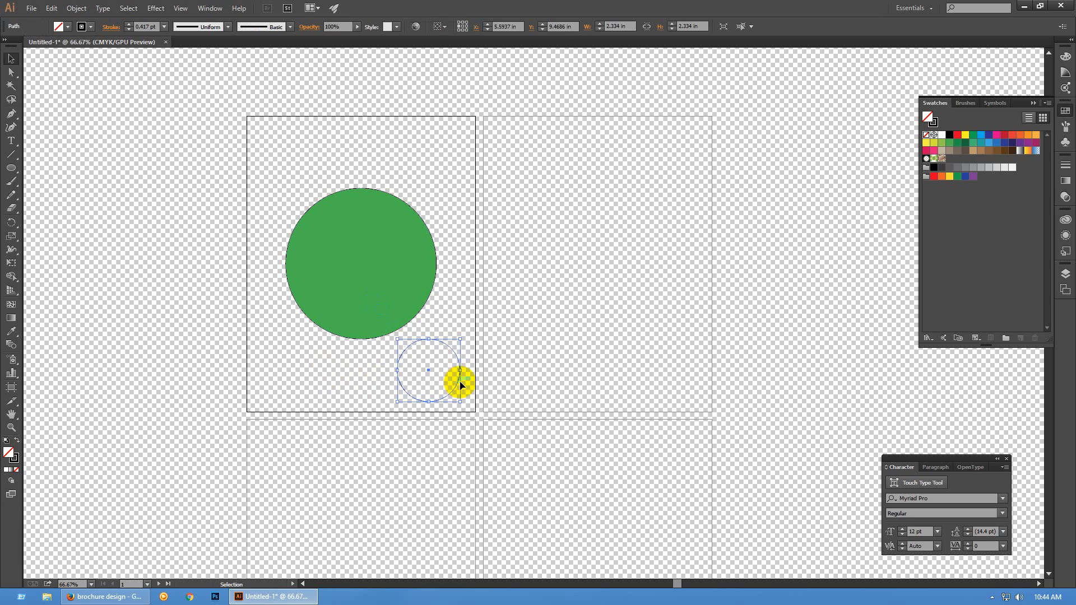
pyautogui.click(941, 136)
pyautogui.click(675, 343)
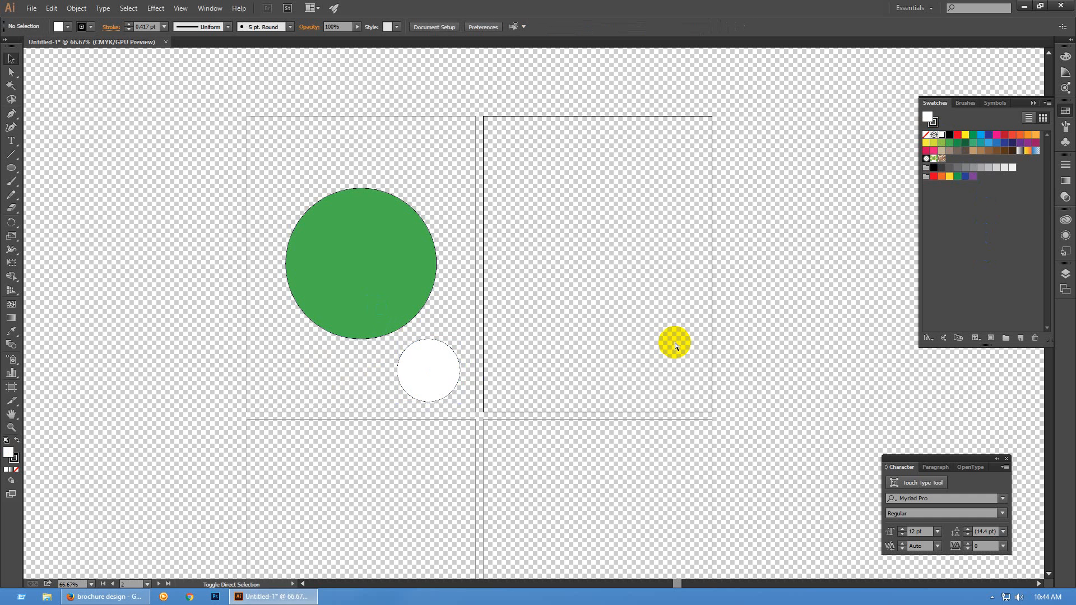
pyautogui.hotkey('ctrl', 'shift', 'd')
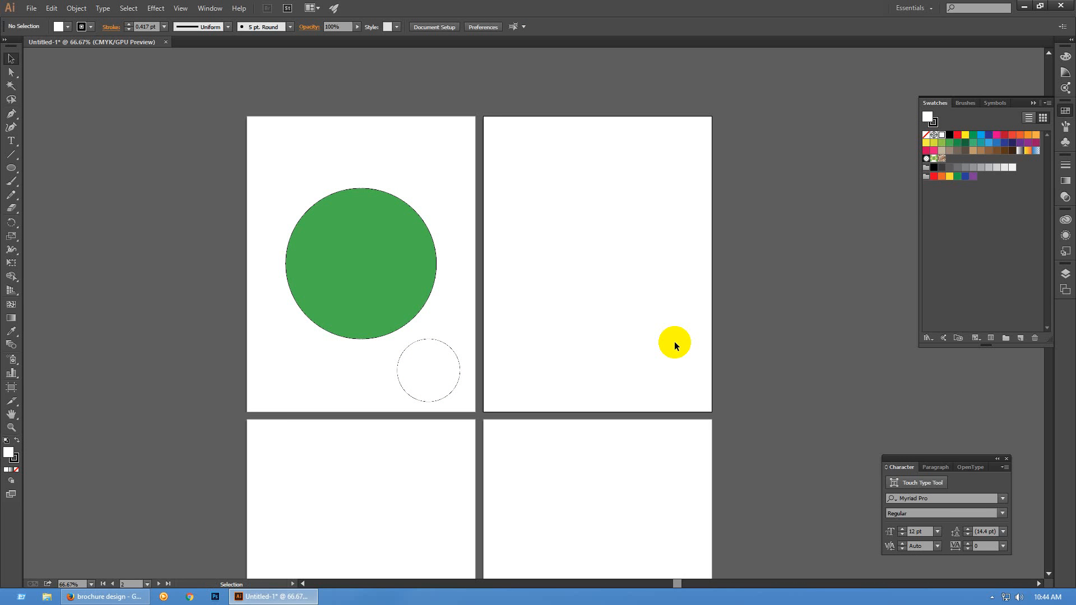
# Place four overlapping copies of the white circle on top of the green circle
pyautogui.press('ctrl')
pyautogui.moveTo(446, 346); pyautogui.dragTo(345, 292)
pyautogui.click(341, 412)
pyautogui.scroll(2, 279, 276)
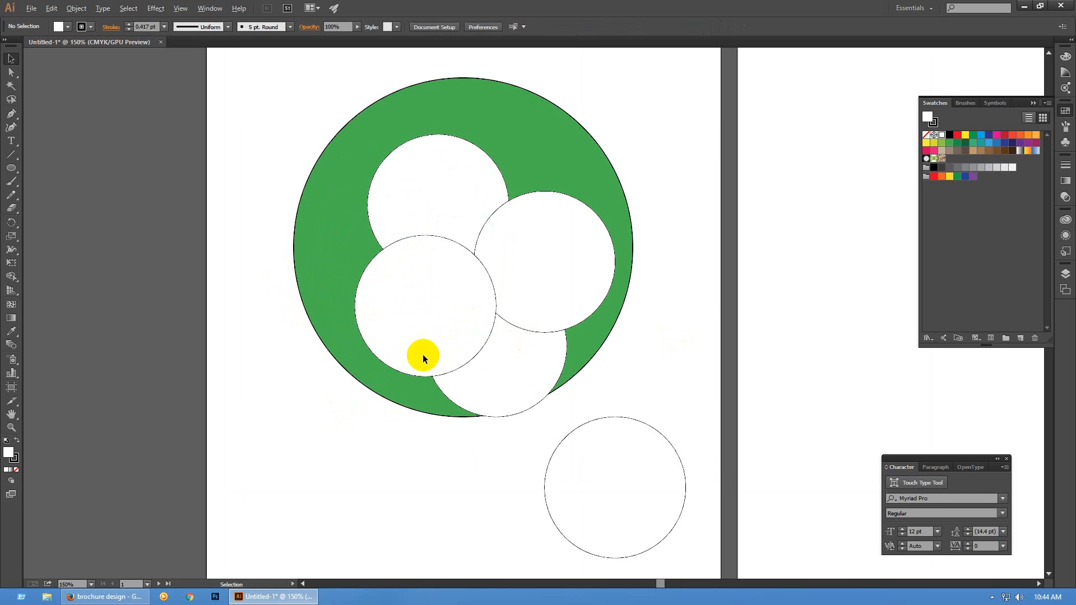
pyautogui.moveTo(651, 334); pyautogui.dragTo(598, 387)
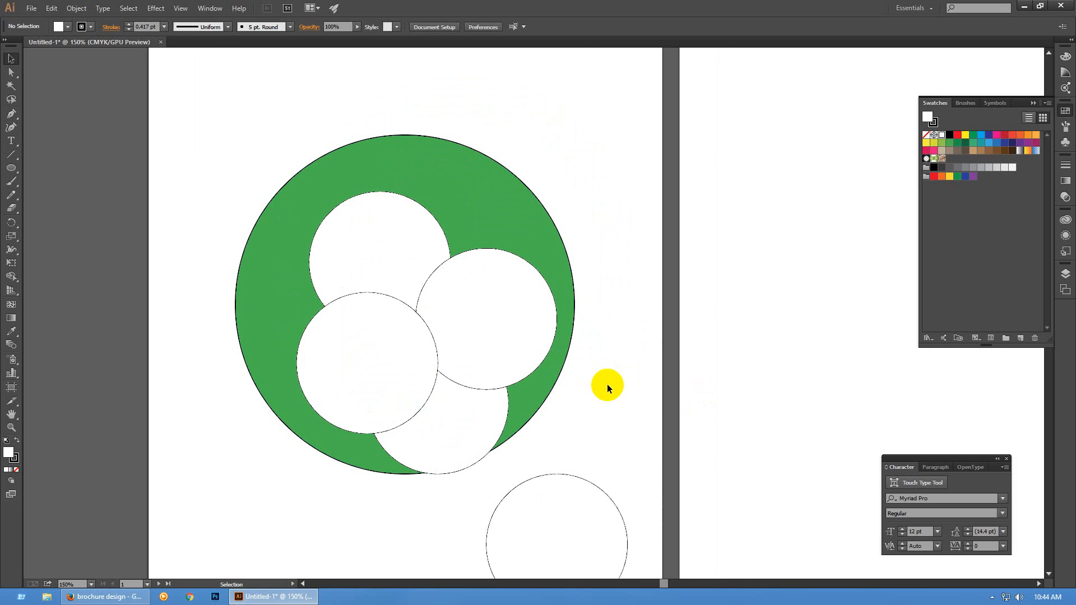
# Select the uppermost white circle with the Direct Selection tool and deselect it again
pyautogui.press('a')
pyautogui.click(381, 192)
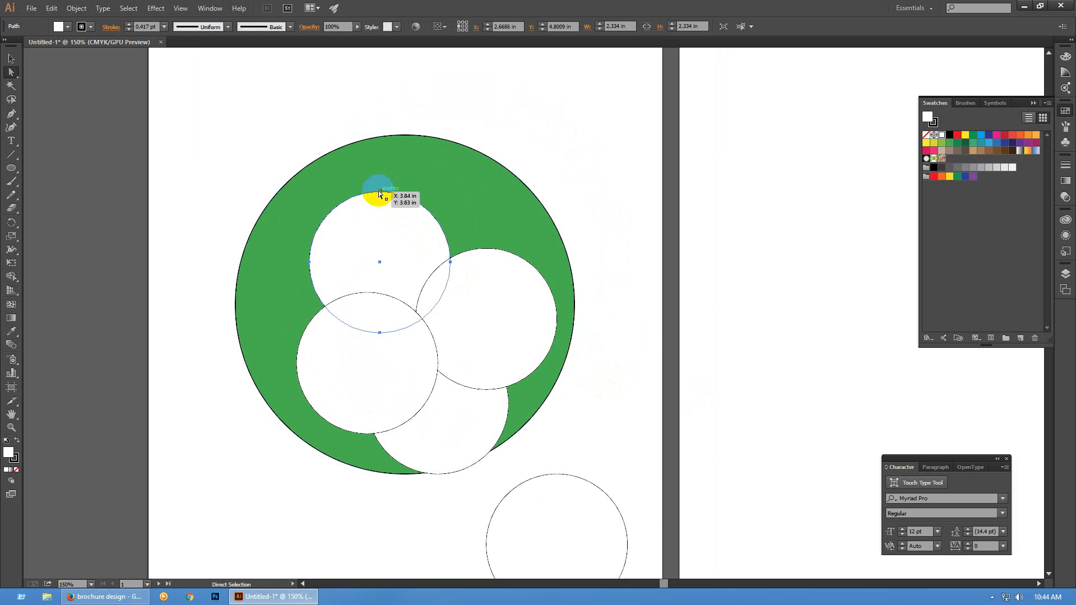
pyautogui.click(646, 183)
# Inspect the overlapping circles in Outline mode, return to Preview and review the available view commands
pyautogui.hotkey('ctrl', 'y')
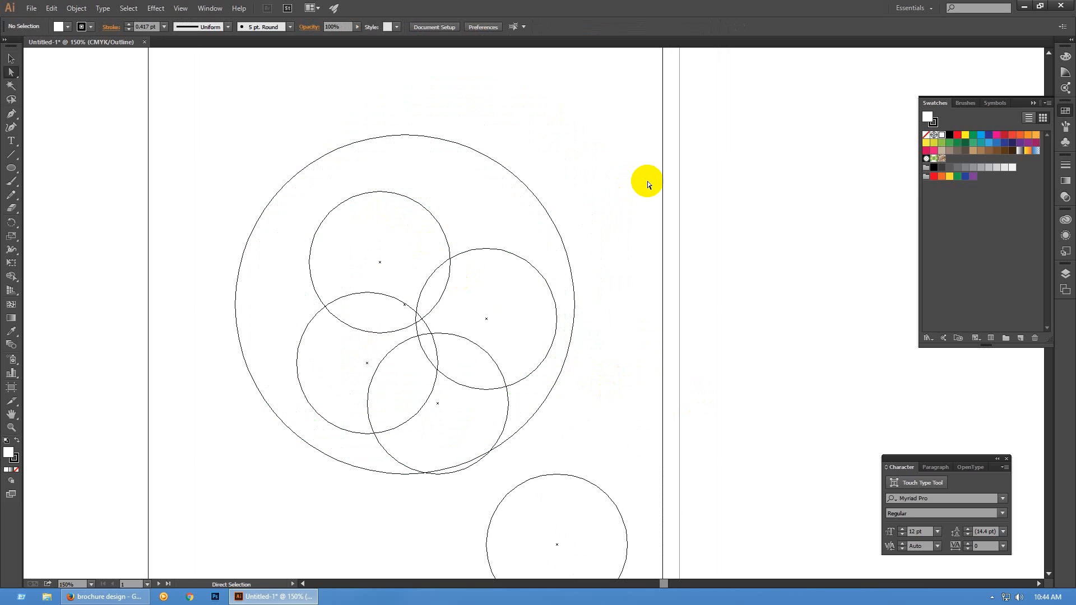
pyautogui.hotkey('ctrl', 'y')
pyautogui.hotkey('ctrl', 'y')
pyautogui.hotkey('ctrl', 'y')
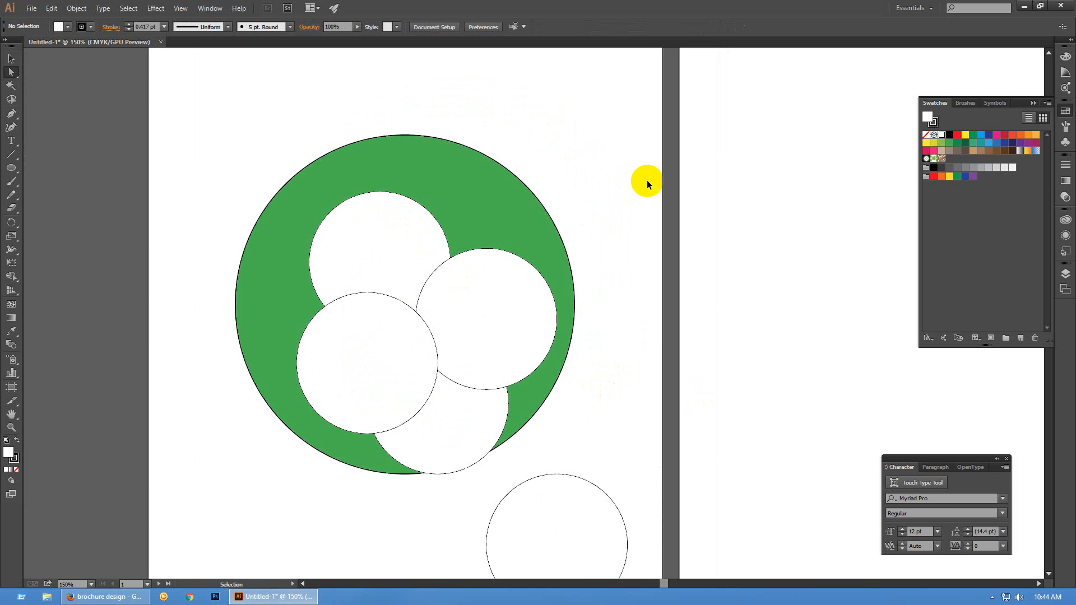
pyautogui.click(180, 8)
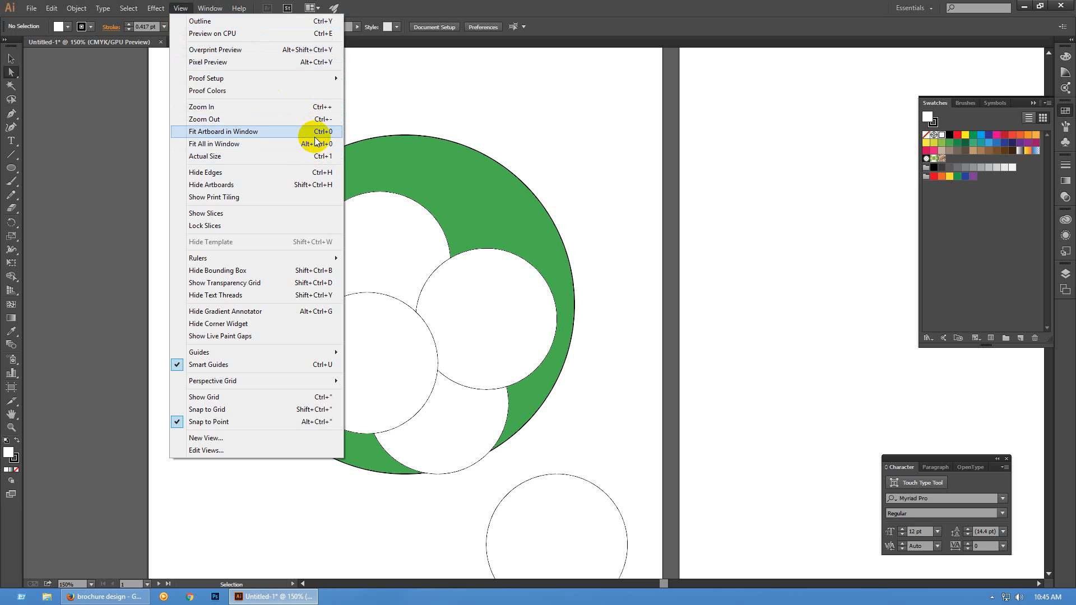
pyautogui.click(375, 106)
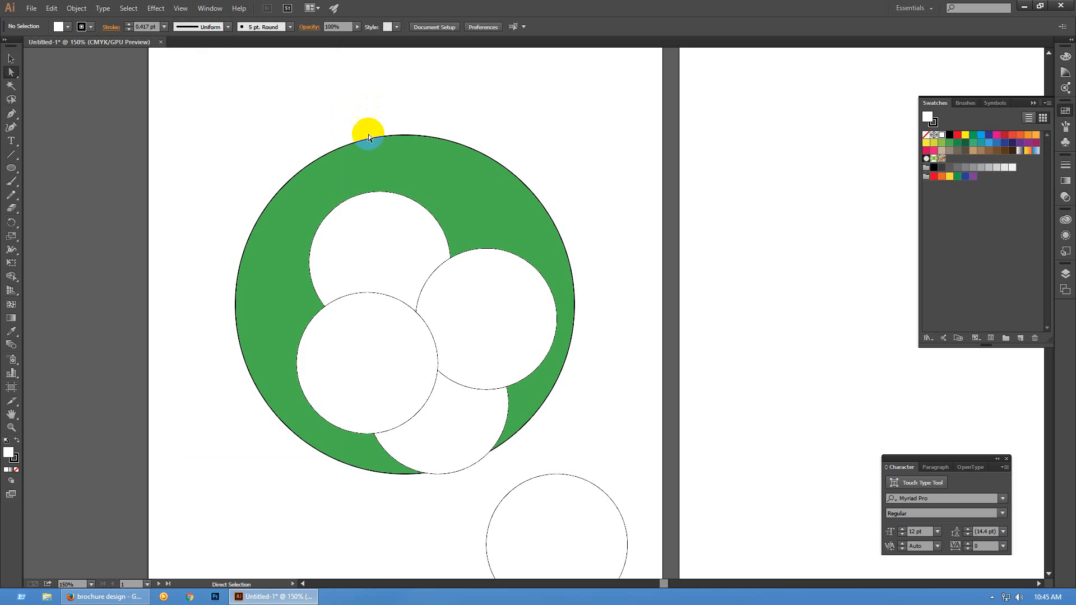
# Fill the rightmost white circle inside the green circle with dark green, and change its fill to blue
pyautogui.click(474, 321)
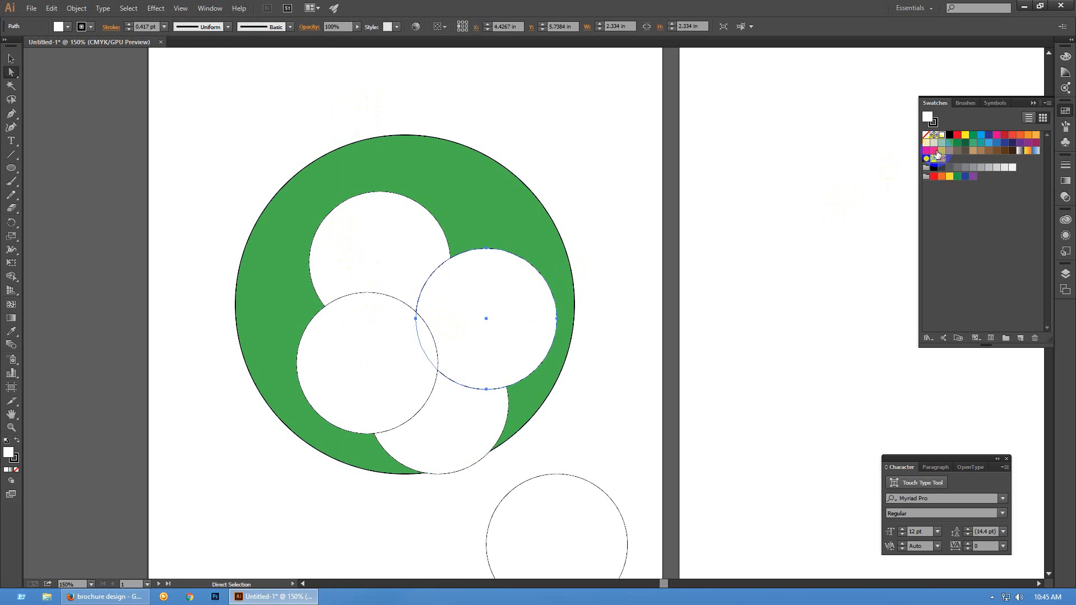
pyautogui.click(973, 135)
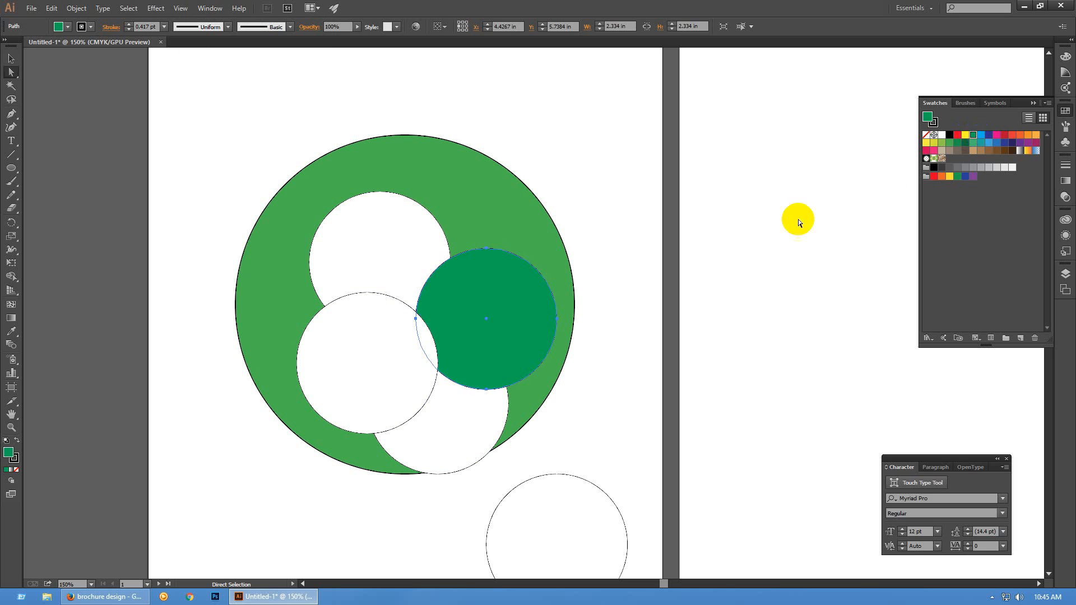
pyautogui.click(996, 142)
pyautogui.click(538, 312)
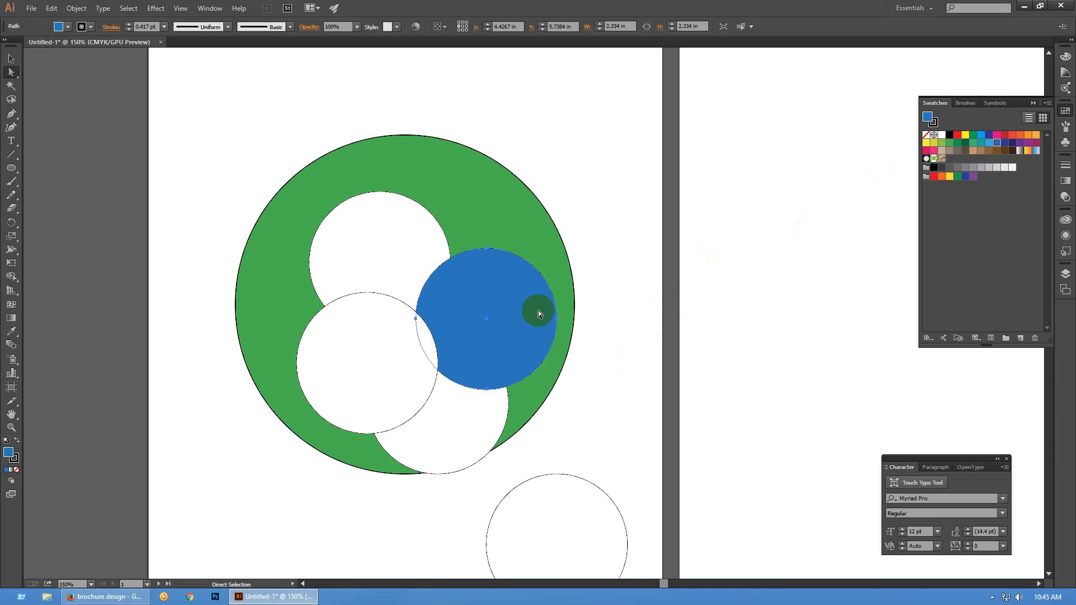
# Delete the blue circle, undo the deletion and redo it
pyautogui.press('Delete')
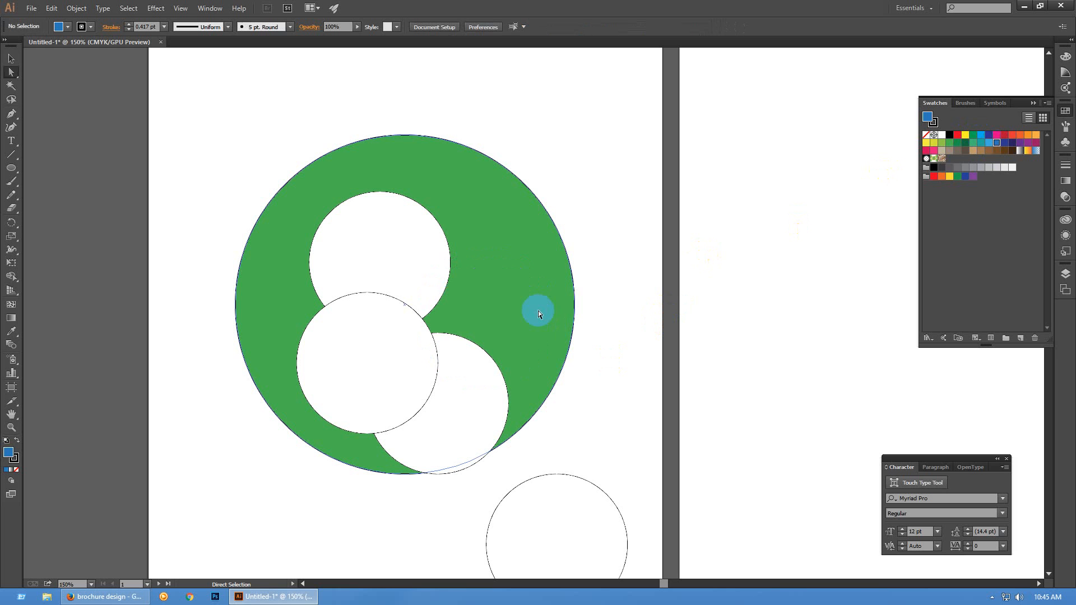
pyautogui.hotkey('ctrl', 'z')
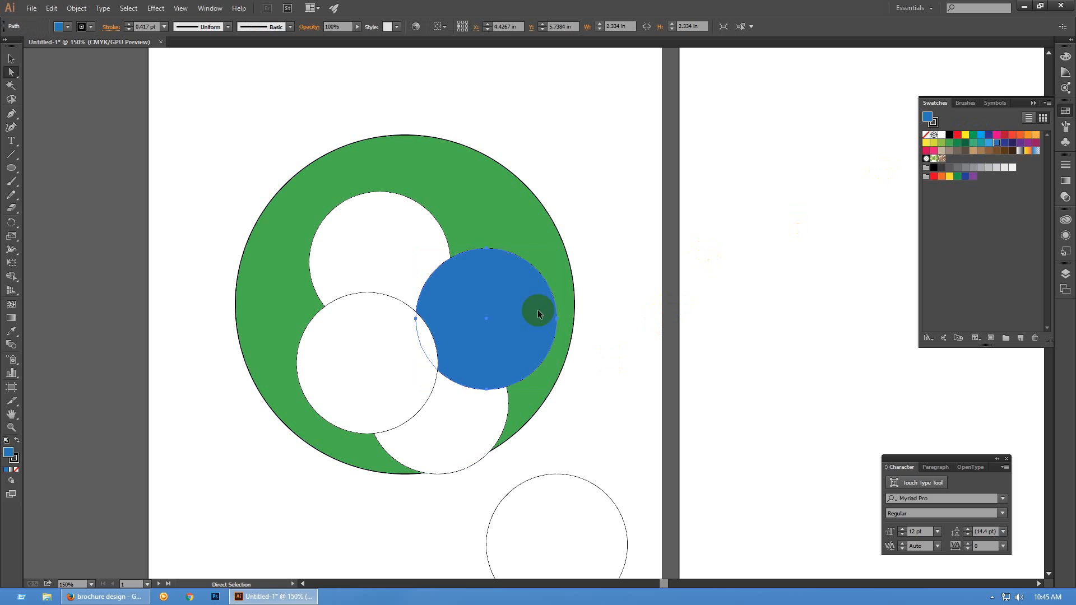
pyautogui.hotkey('ctrl', 'shift', 'z')
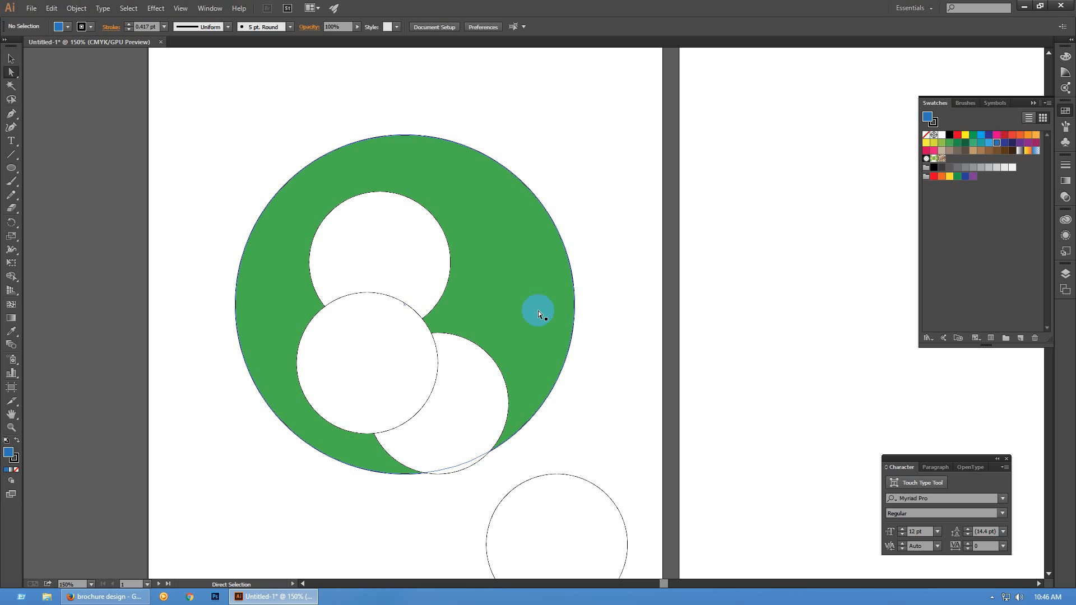
# Select all remaining circles on the first artboard and delete them
pyautogui.scroll(-4, 189, 238)
pyautogui.moveTo(408, 269); pyautogui.dragTo(453, 269)
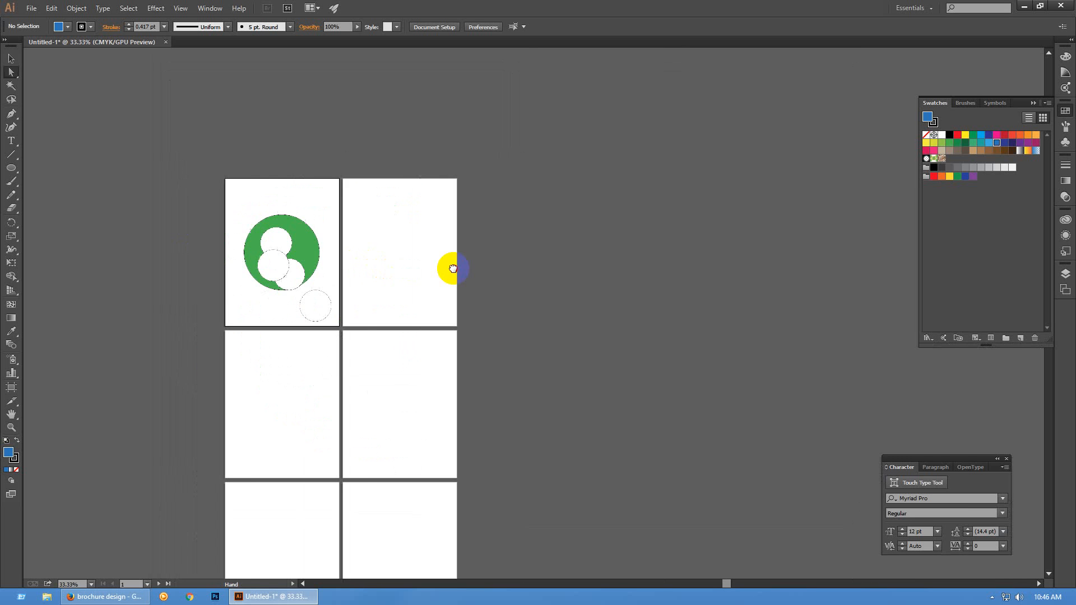
pyautogui.scroll(3, 362, 233)
pyautogui.hscroll(-3, 220, 173)
pyautogui.moveTo(218, 173); pyautogui.dragTo(588, 476)
pyautogui.press('Delete')
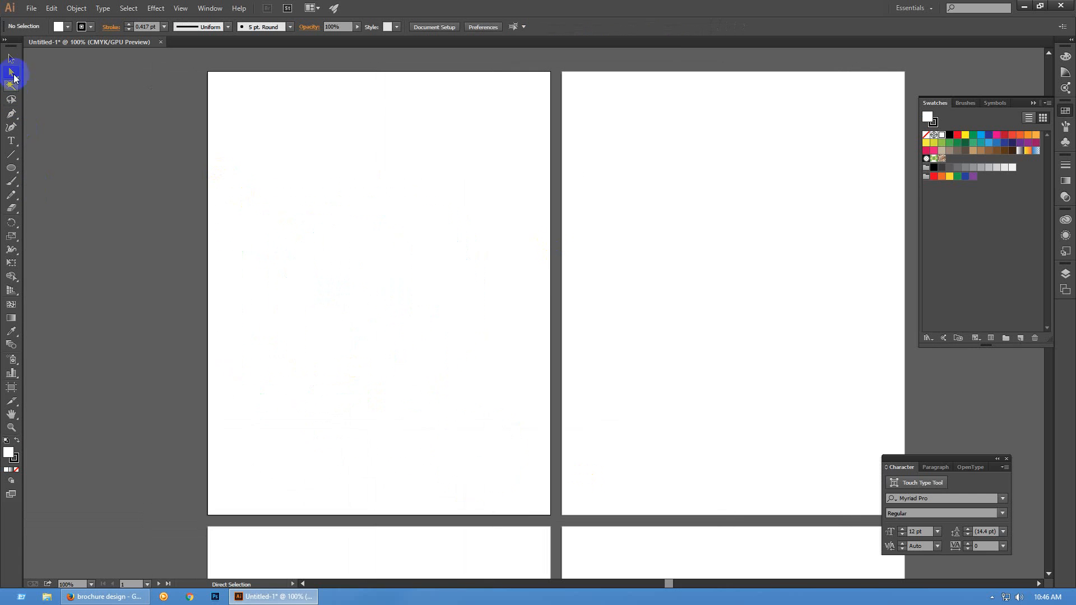
# Show the rulers and place a vertical guide on the first artboard's left edge using the Selection tool
pyautogui.press('v')
pyautogui.click(208, 261)
pyautogui.scroll(-1, 239, 255)
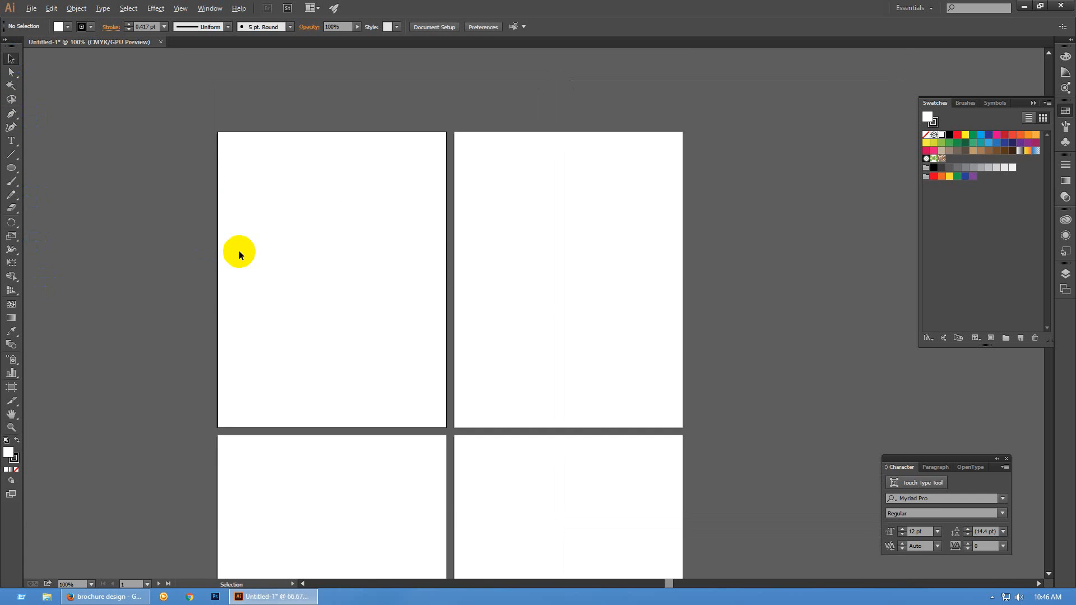
pyautogui.scroll(1, 238, 255)
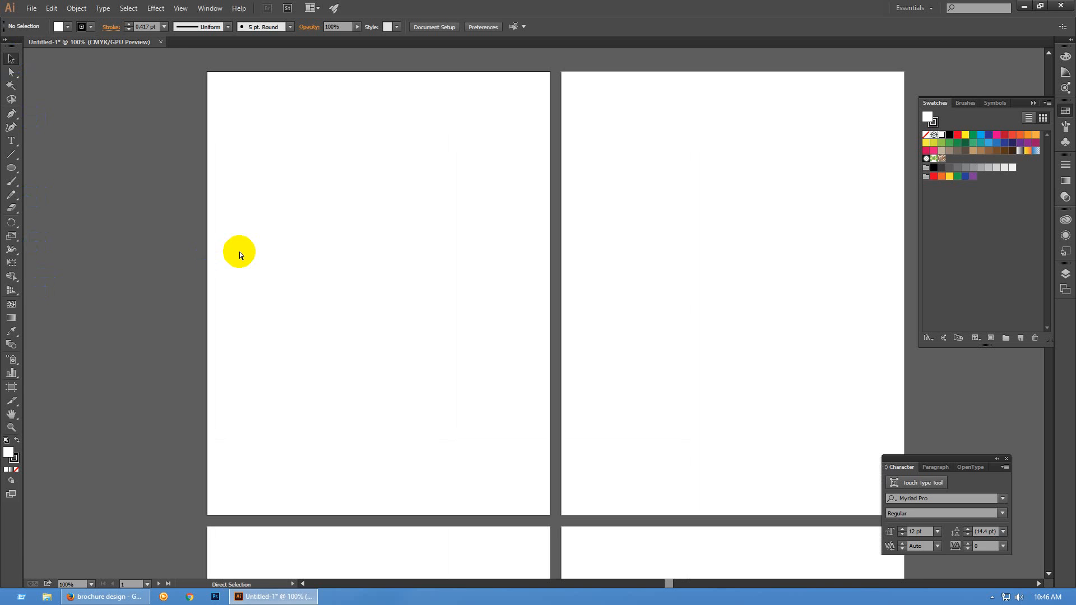
pyautogui.hotkey('ctrl', 'r')
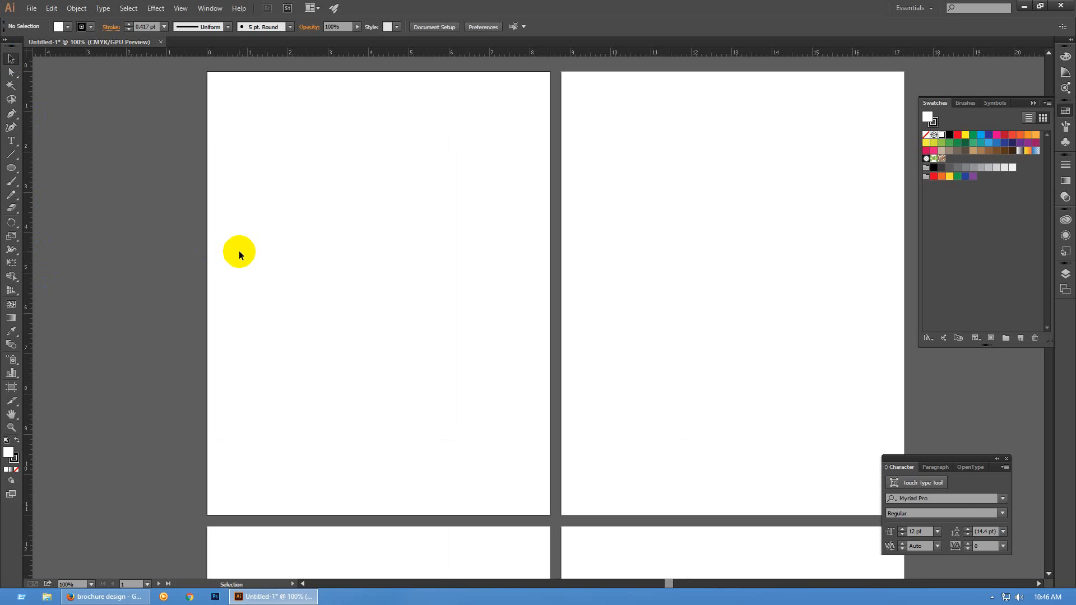
pyautogui.moveTo(32, 180); pyautogui.dragTo(202, 264)
pyautogui.click(55, 243)
pyautogui.moveTo(32, 225); pyautogui.dragTo(208, 258)
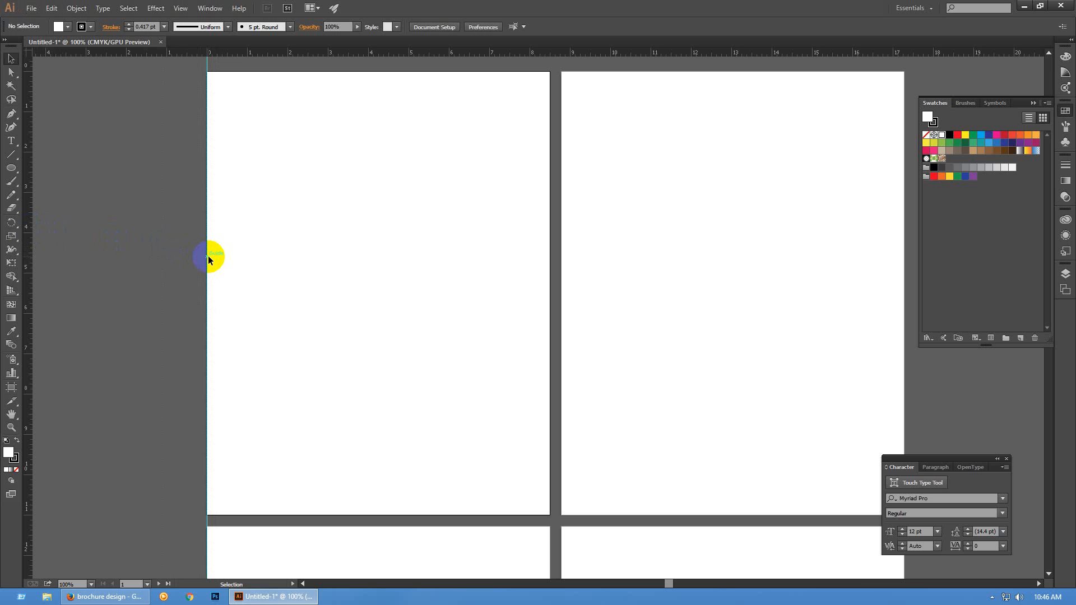
# Unlock the guides, select the vertical guide and create four copies spaced 0.2 in apart towards the right
pyautogui.rightClick(141, 246)
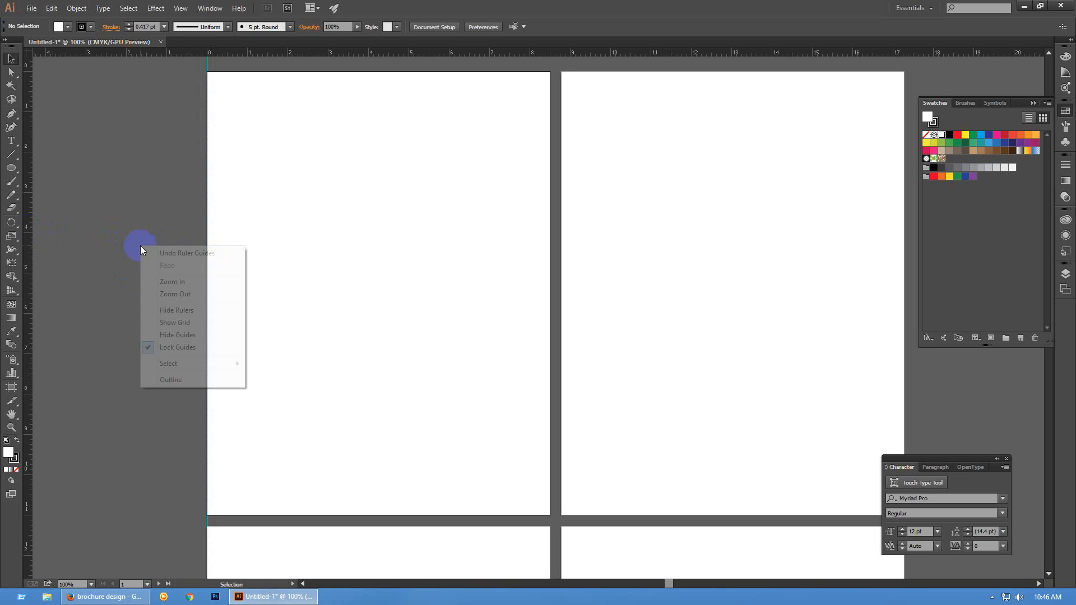
pyautogui.click(177, 347)
pyautogui.hotkey('ctrl', 'a')
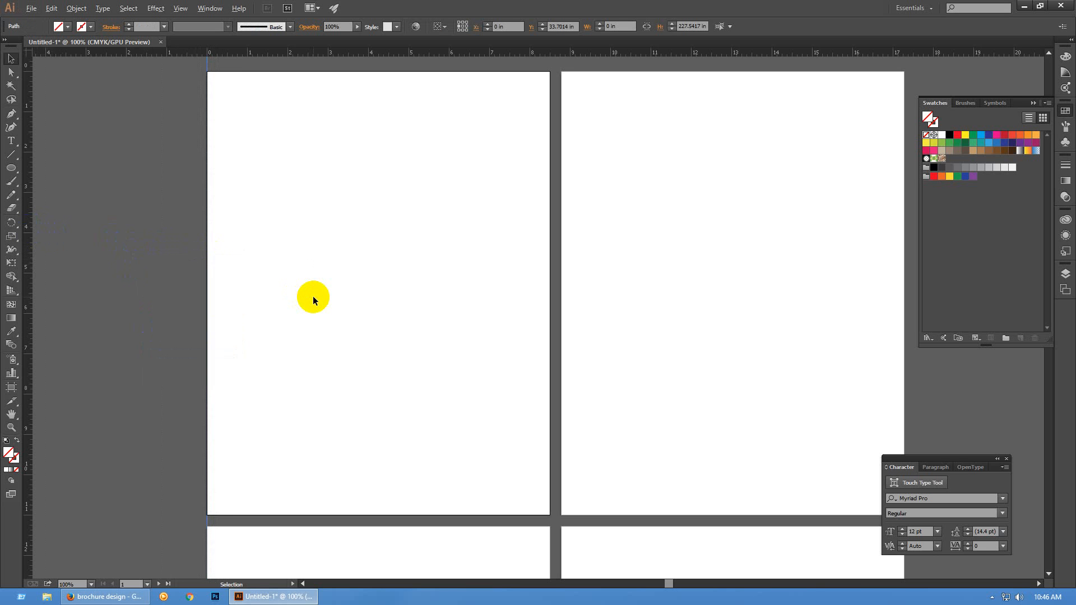
pyautogui.hotkey('alt', 'Right')
pyautogui.hotkey('alt', 'Right')
pyautogui.hotkey('alt', 'Right')
pyautogui.hotkey('alt', 'Right')
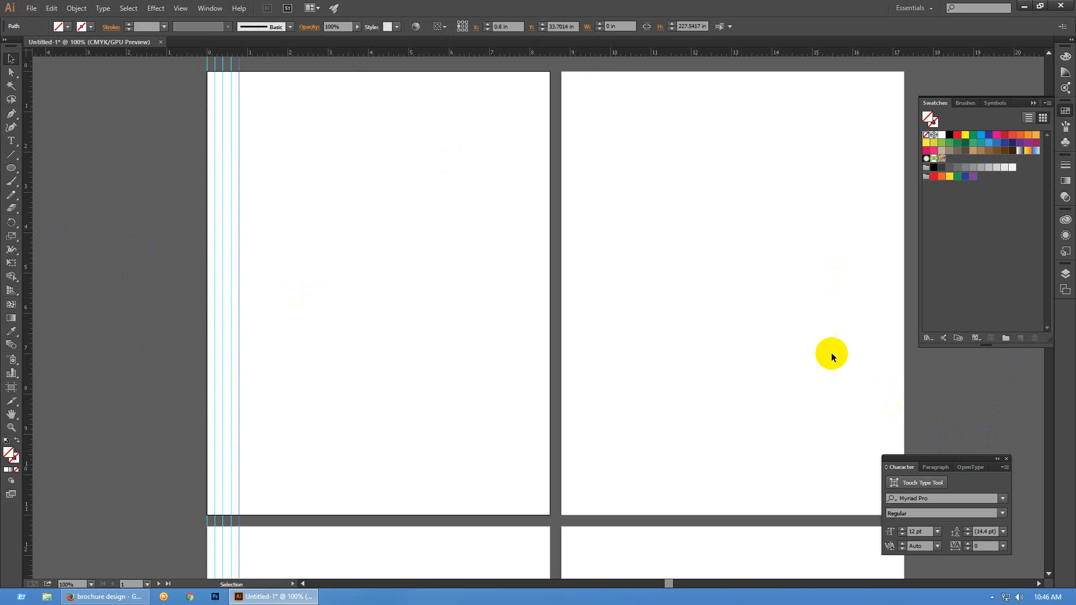
# Set alignment to the artboard and align the guide at 0.8 in to the first artboard's right edge
pyautogui.click(202, 192)
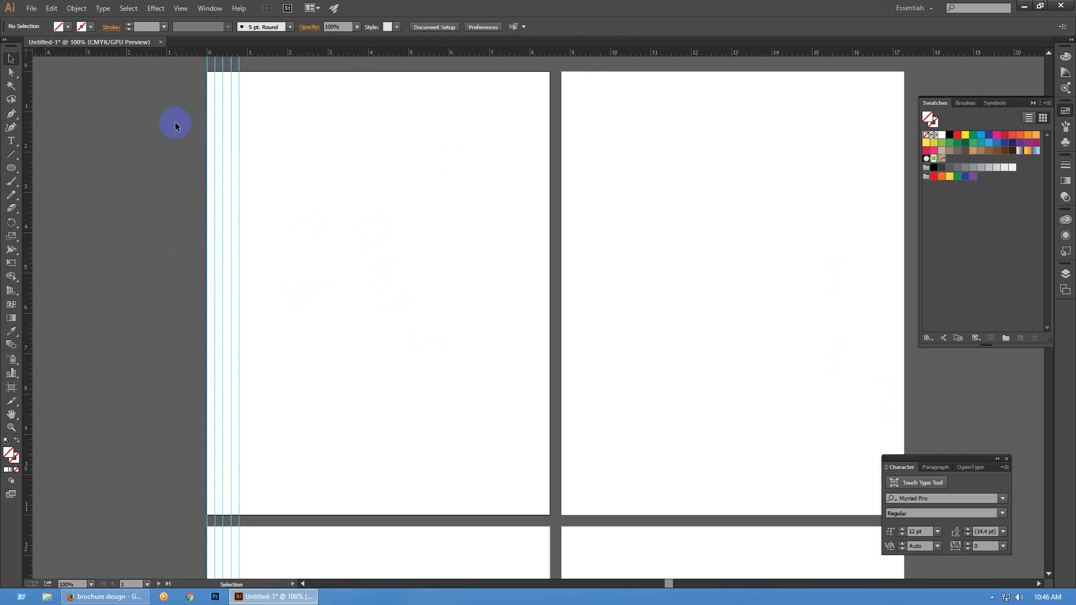
pyautogui.click(239, 79)
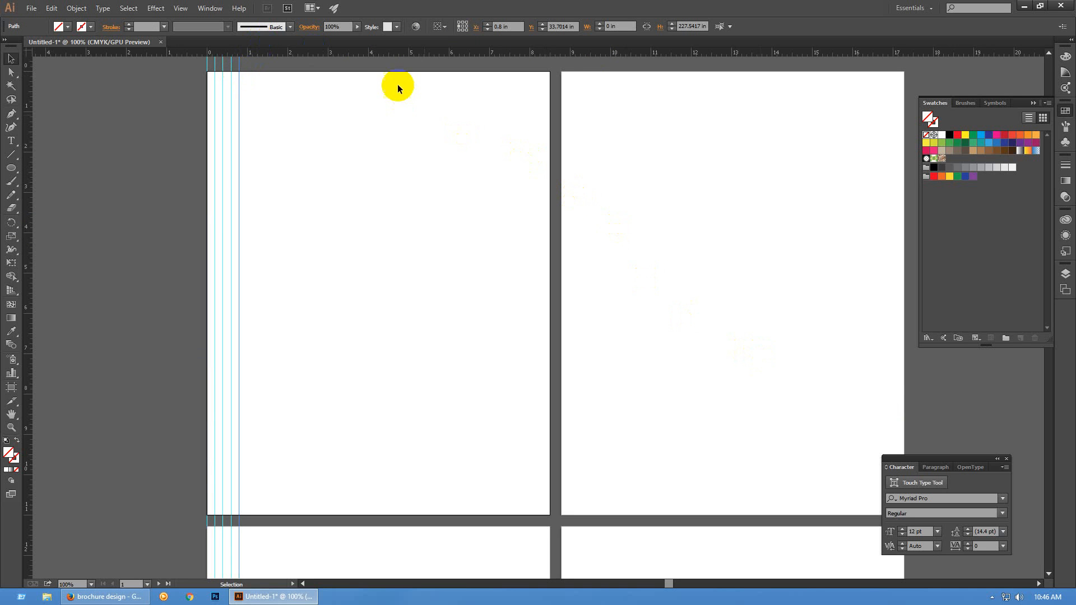
pyautogui.hotkey('ctrl', 'c')
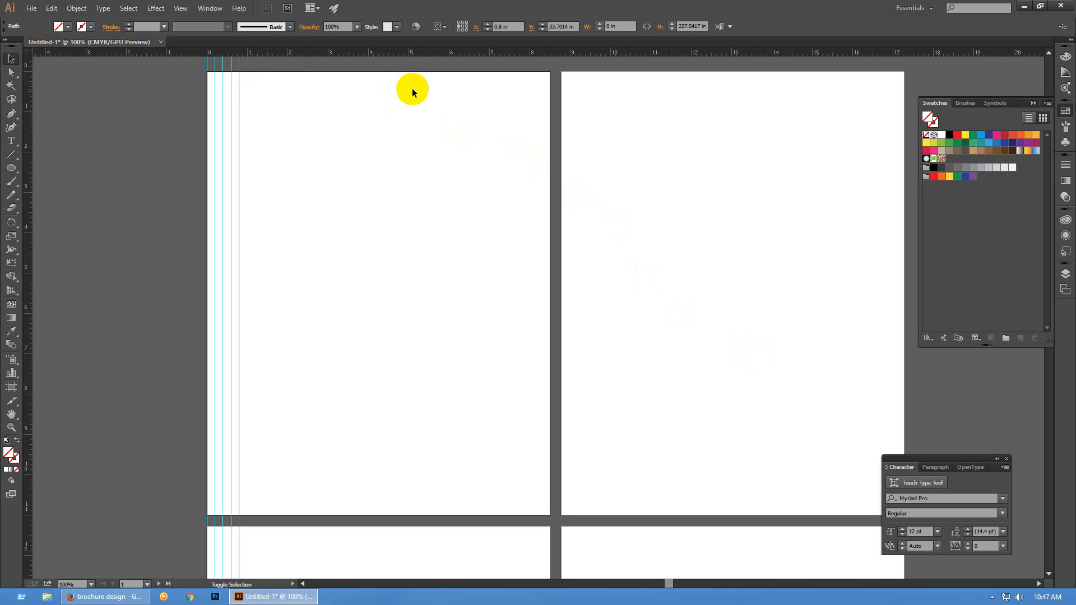
pyautogui.hotkey('shift', 'F7')
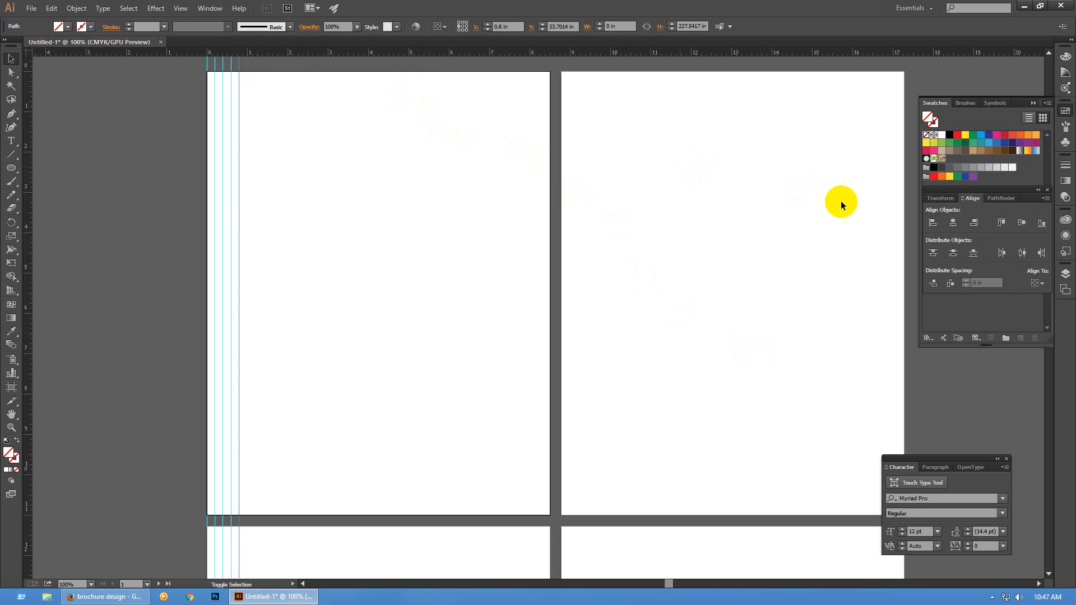
pyautogui.click(975, 222)
pyautogui.click(1036, 283)
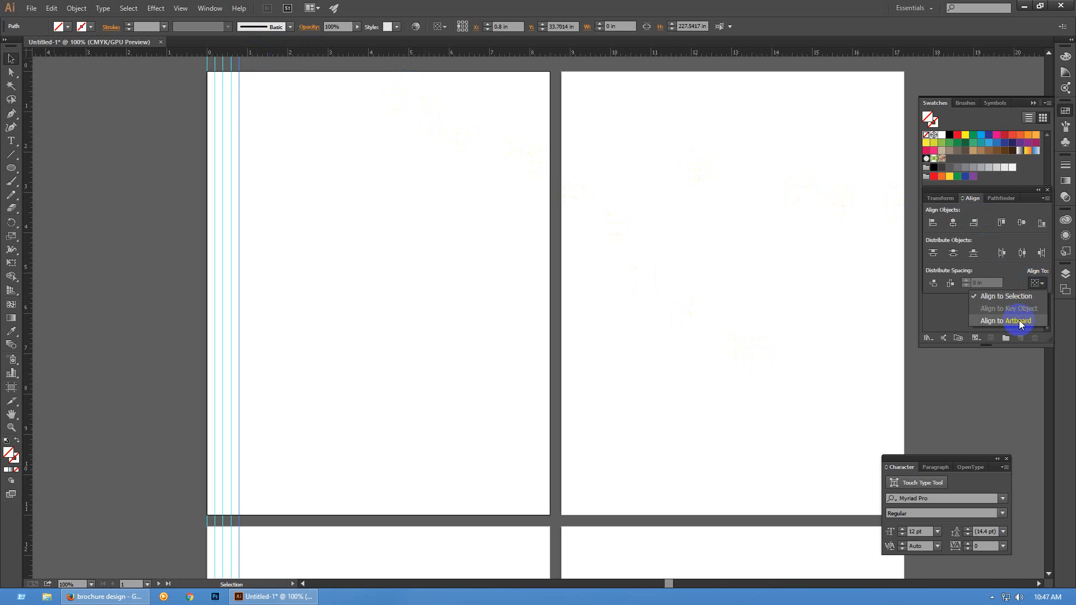
pyautogui.click(1019, 322)
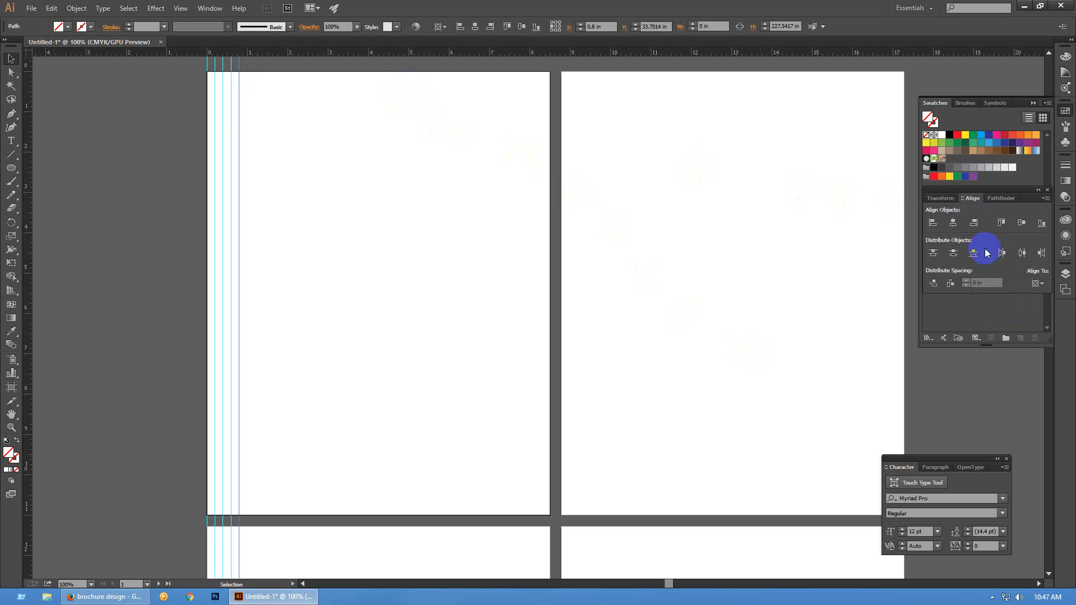
pyautogui.click(974, 223)
# Try to distribute the vertical guides evenly by their horizontal centres with the second artboard active
pyautogui.click(651, 259)
pyautogui.moveTo(97, 158); pyautogui.dragTo(598, 250)
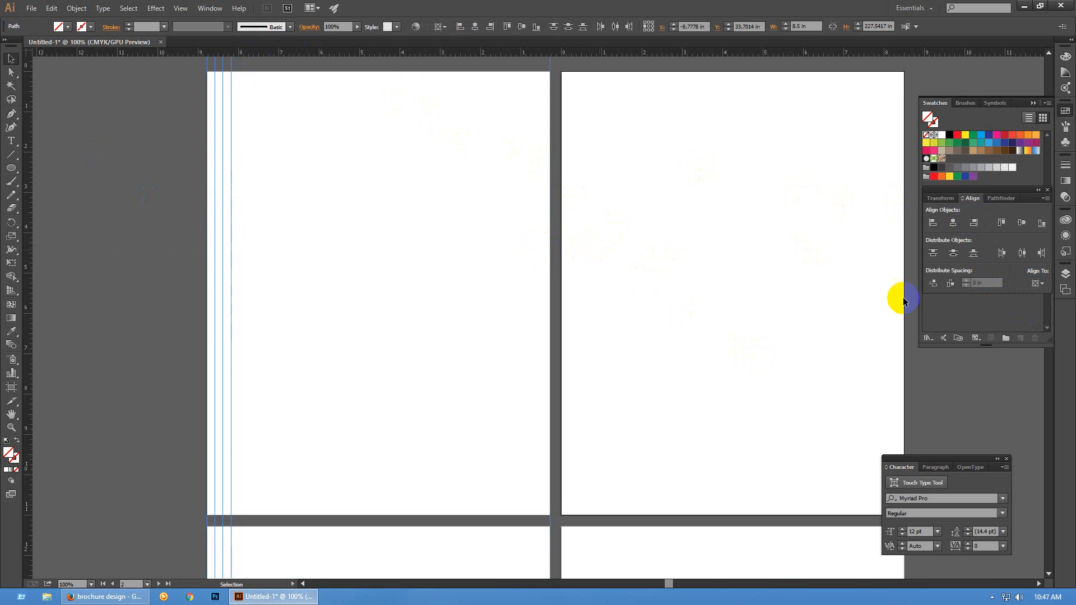
pyautogui.click(1035, 285)
pyautogui.click(1006, 297)
pyautogui.click(1020, 253)
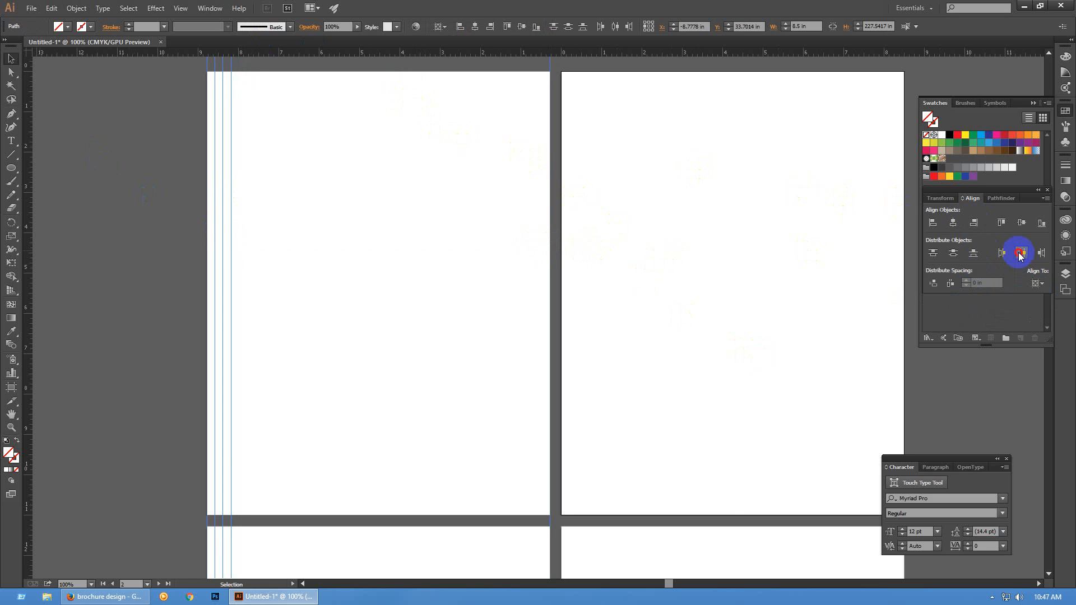
pyautogui.hotkey('ctrl', 'z')
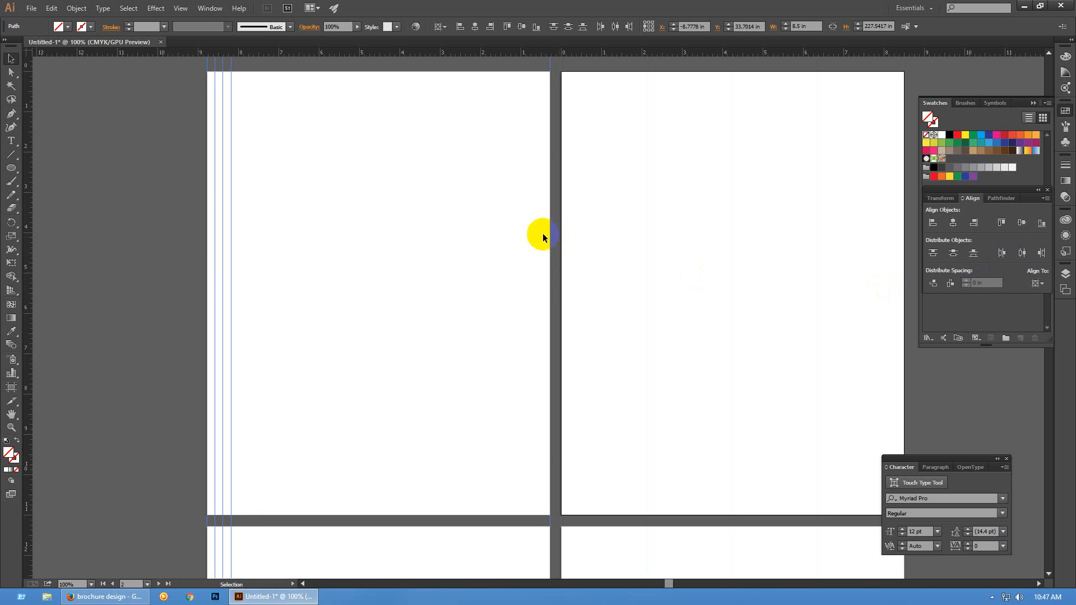
# Activate the first artboard, select all five vertical guides and distribute them evenly by their horizontal centres across it
pyautogui.click(460, 227)
pyautogui.moveTo(178, 178); pyautogui.dragTo(559, 226)
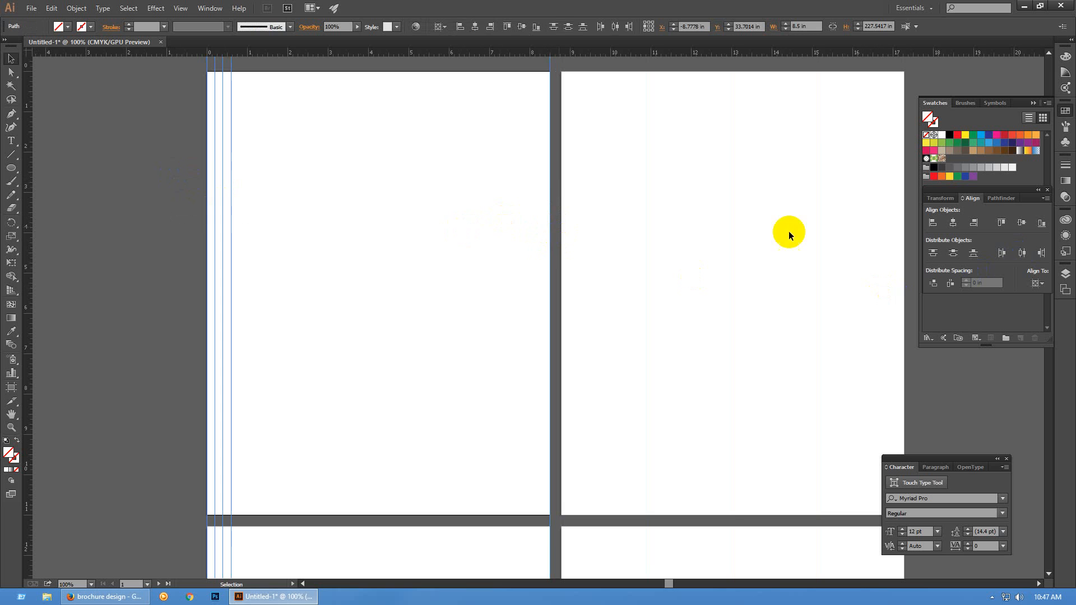
pyautogui.click(1022, 253)
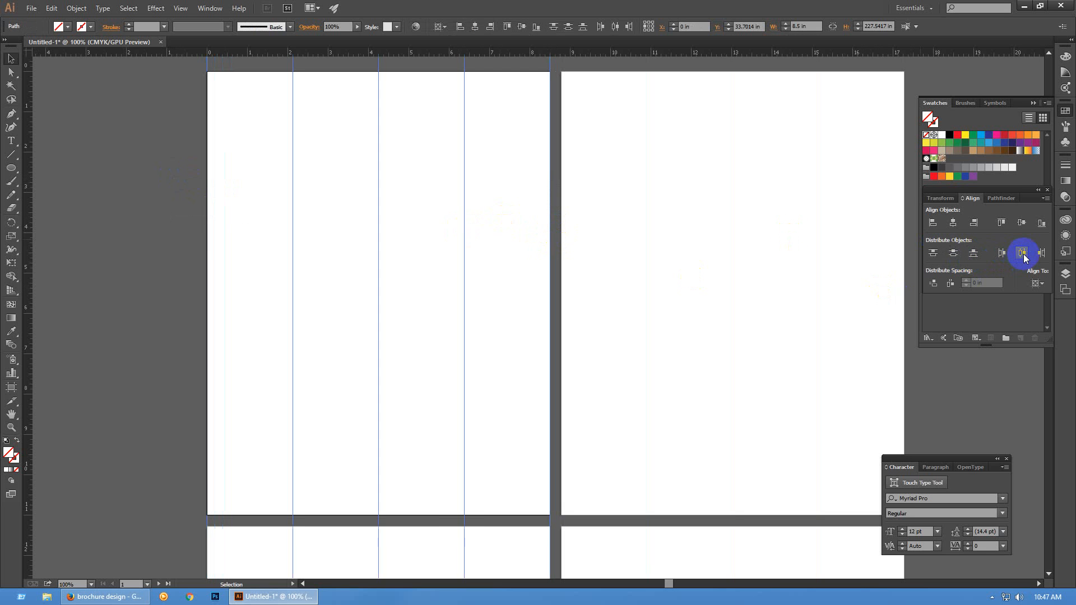
pyautogui.click(257, 242)
# Pull out a horizontal guide and align it to the first artboard's top edge
pyautogui.scroll(-1, 147, 243)
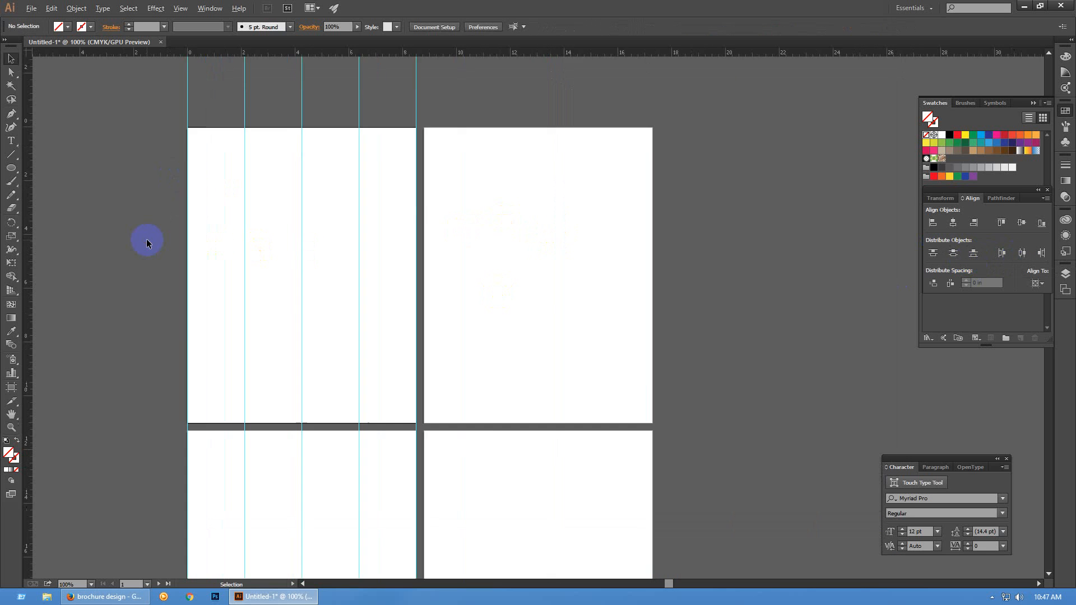
pyautogui.scroll(-3, 147, 242)
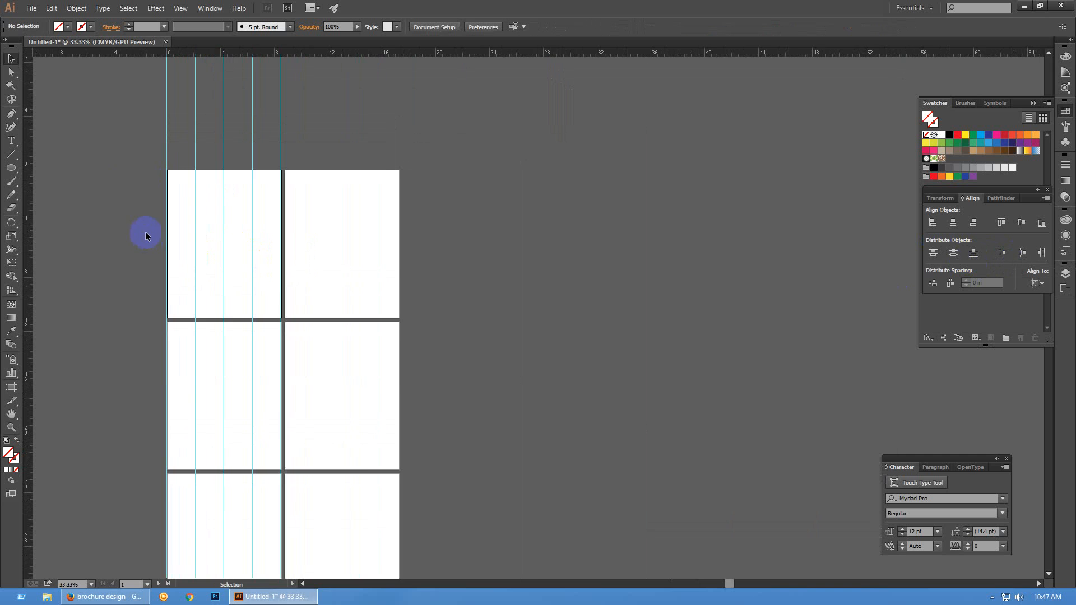
pyautogui.scroll(2, 124, 185)
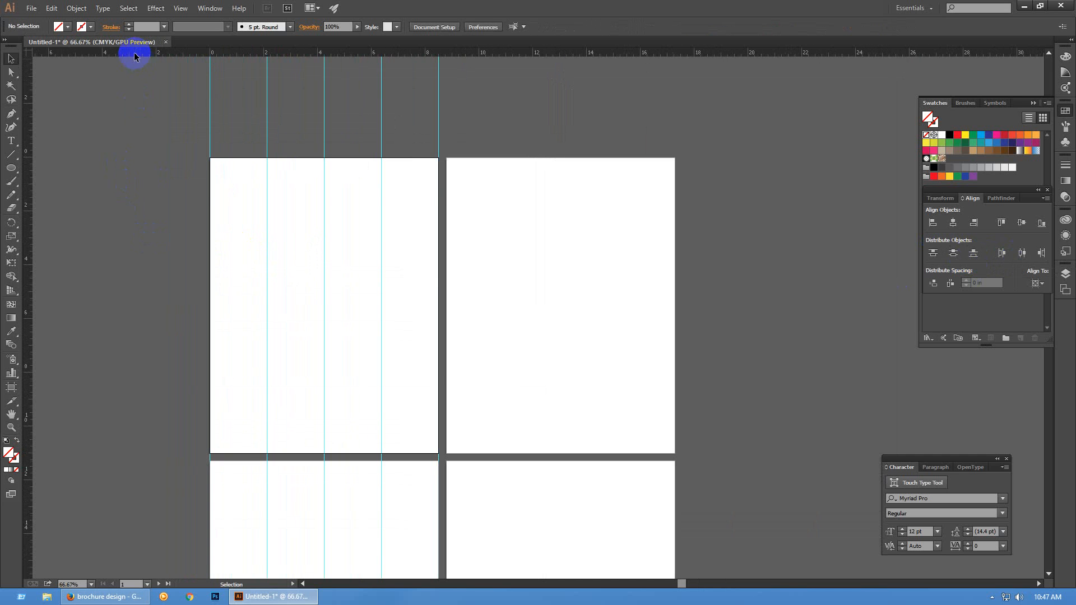
pyautogui.moveTo(132, 51); pyautogui.dragTo(157, 258)
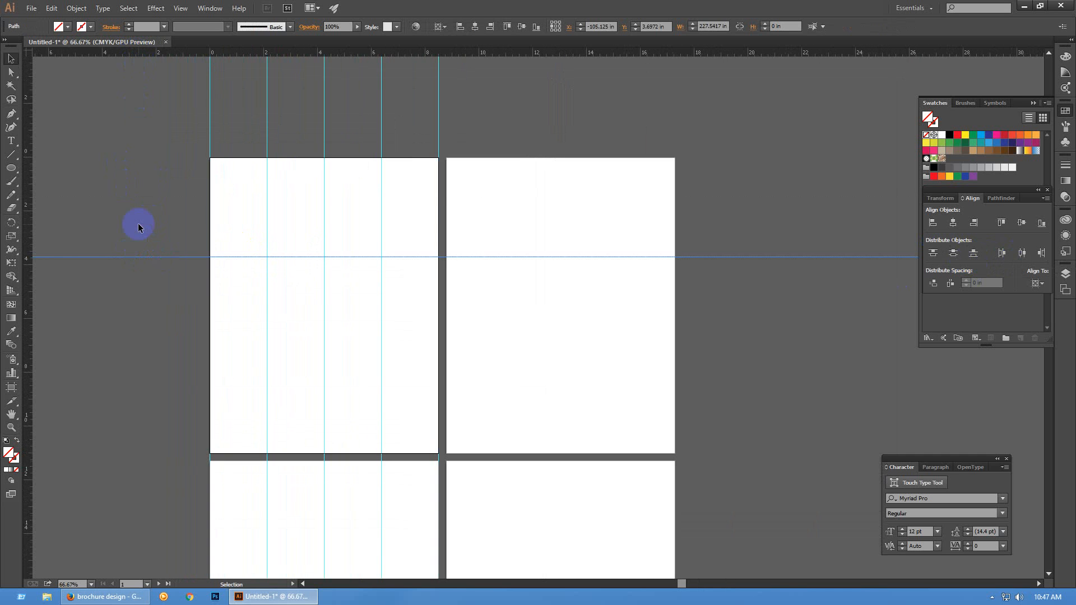
pyautogui.click(998, 225)
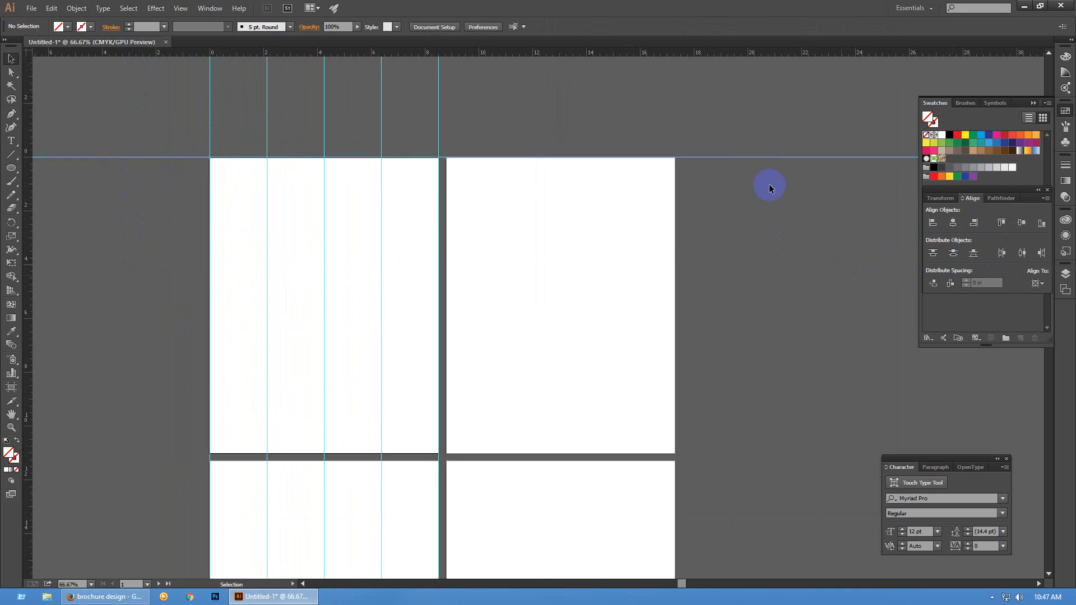
# Make four copies of the horizontal guide spaced 0.2 in apart downwards and align the lowest to the first artboard's bottom edge
pyautogui.hotkey('alt', 'Down')
pyautogui.hotkey('alt', 'Down')
pyautogui.hotkey('alt', 'Down')
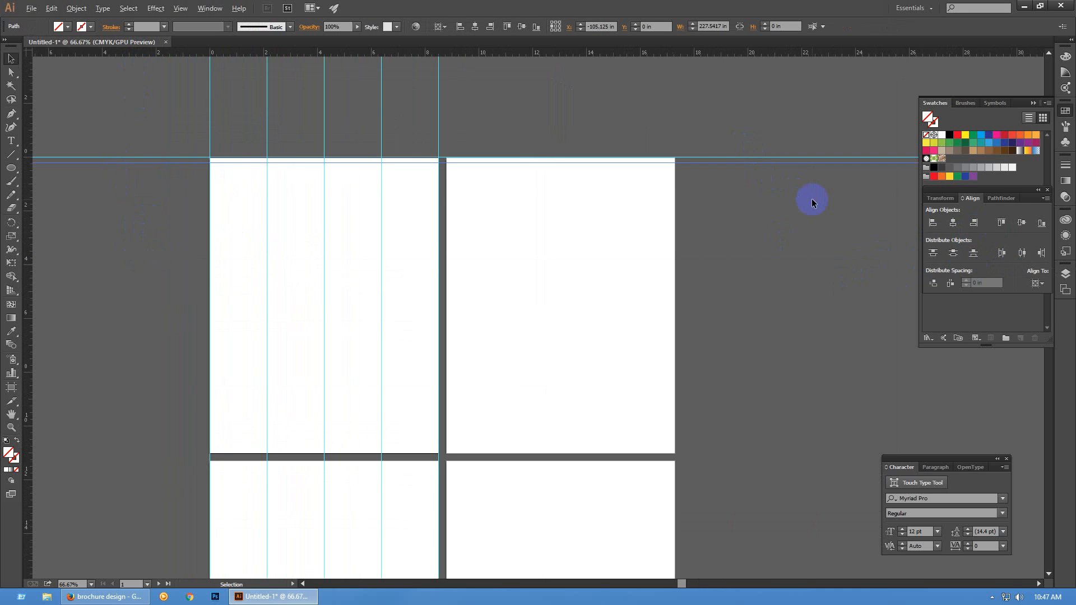
pyautogui.hotkey('alt', 'Down')
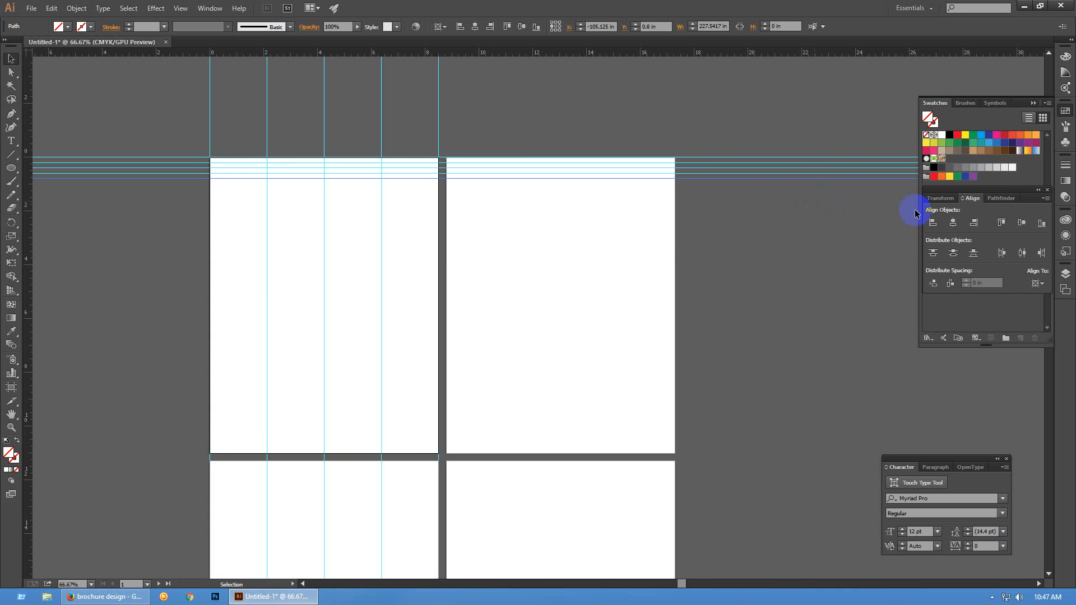
pyautogui.click(953, 252)
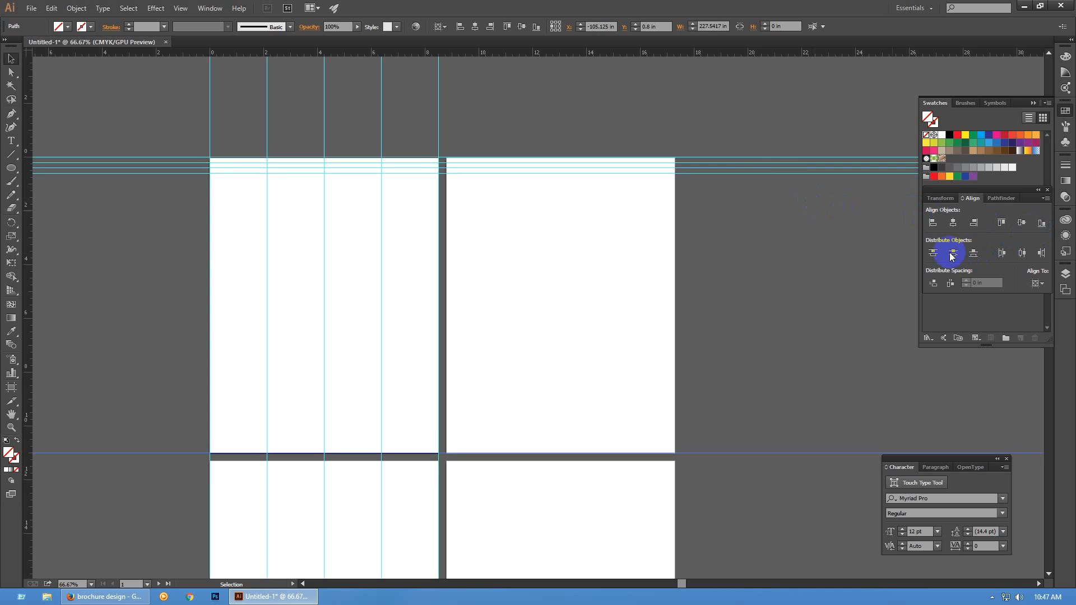
# Select all five horizontal guides and distribute them evenly by their vertical centres over the artboard height
pyautogui.click(741, 138)
pyautogui.click(637, 249)
pyautogui.moveTo(693, 133); pyautogui.dragTo(731, 462)
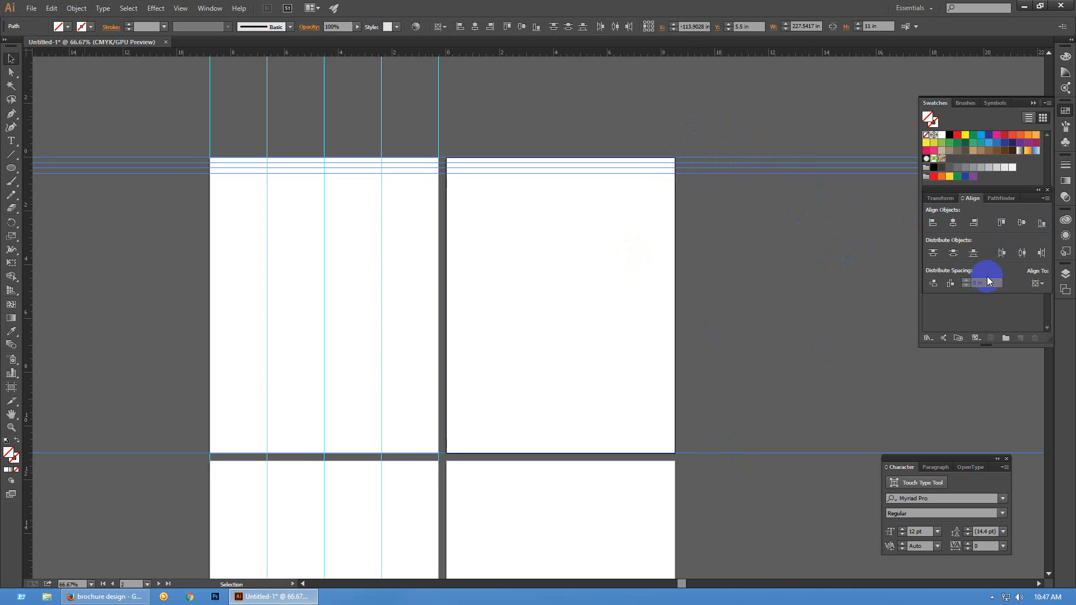
pyautogui.click(953, 253)
pyautogui.click(819, 205)
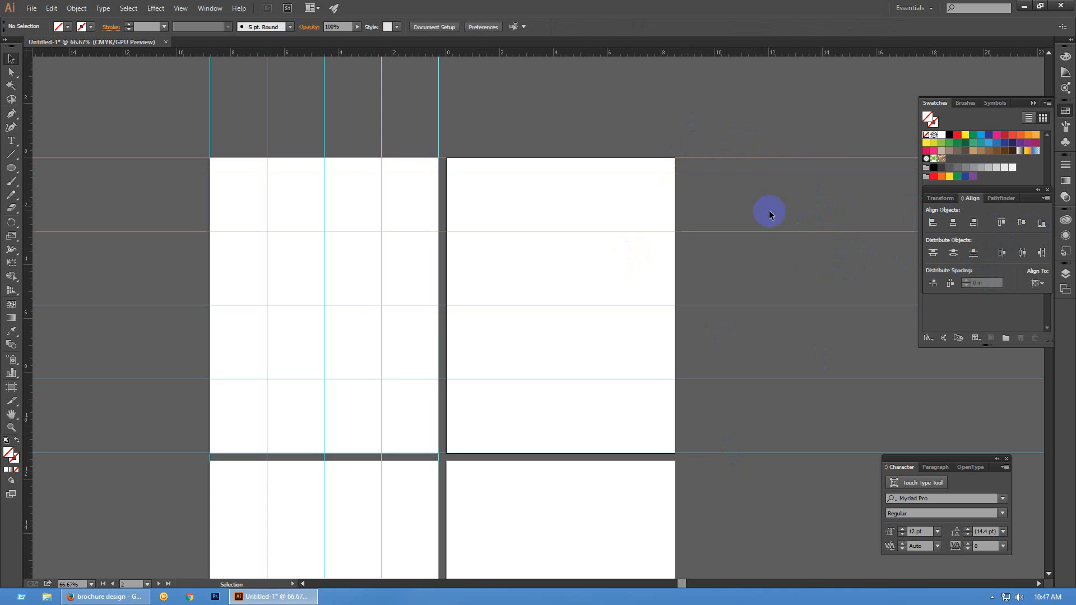
# Copy the second horizontal guide 0.2 in upwards and redistribute all six horizontal guides evenly by their vertical centres
pyautogui.moveTo(769, 211); pyautogui.dragTo(825, 257)
pyautogui.hotkey('alt', 'Up')
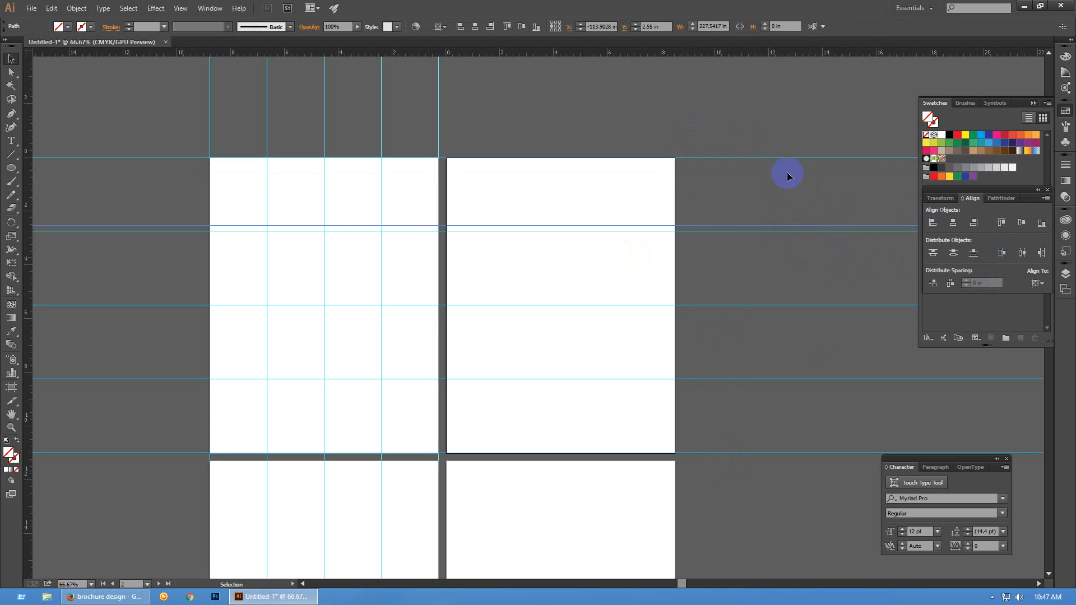
pyautogui.moveTo(755, 112); pyautogui.dragTo(711, 461)
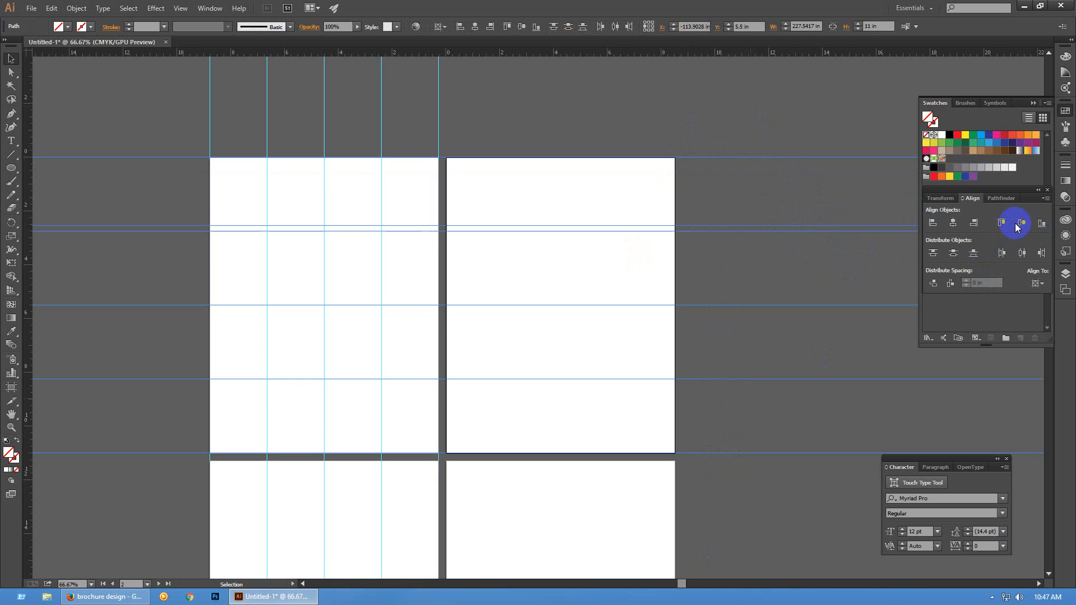
pyautogui.click(953, 252)
pyautogui.click(715, 126)
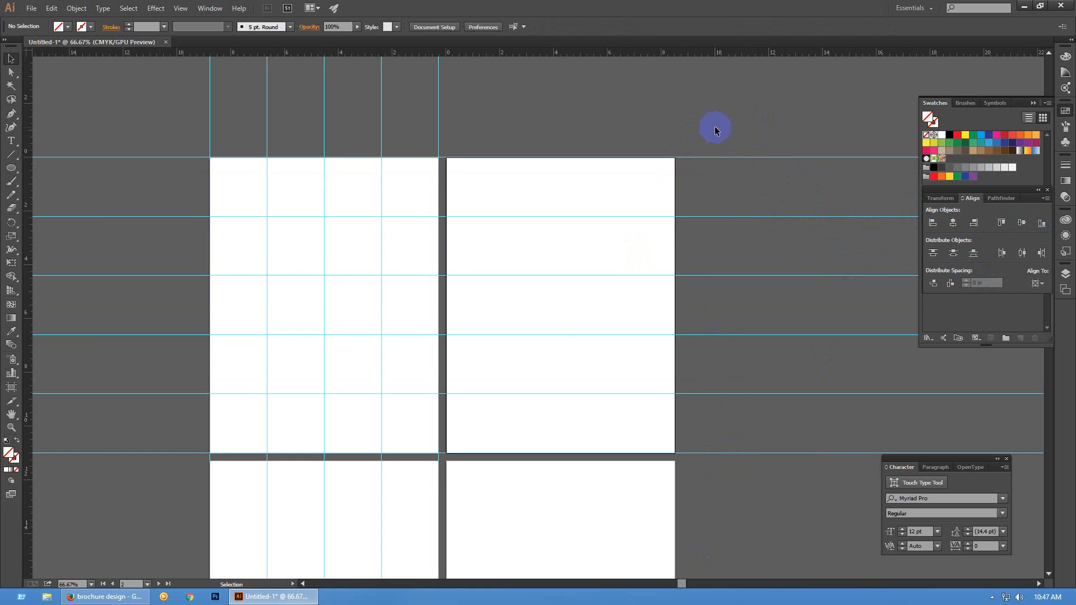
# Select all six horizontal guides, adjust their transform reference point and set their width to 17 in
pyautogui.hscroll(-3, 716, 137)
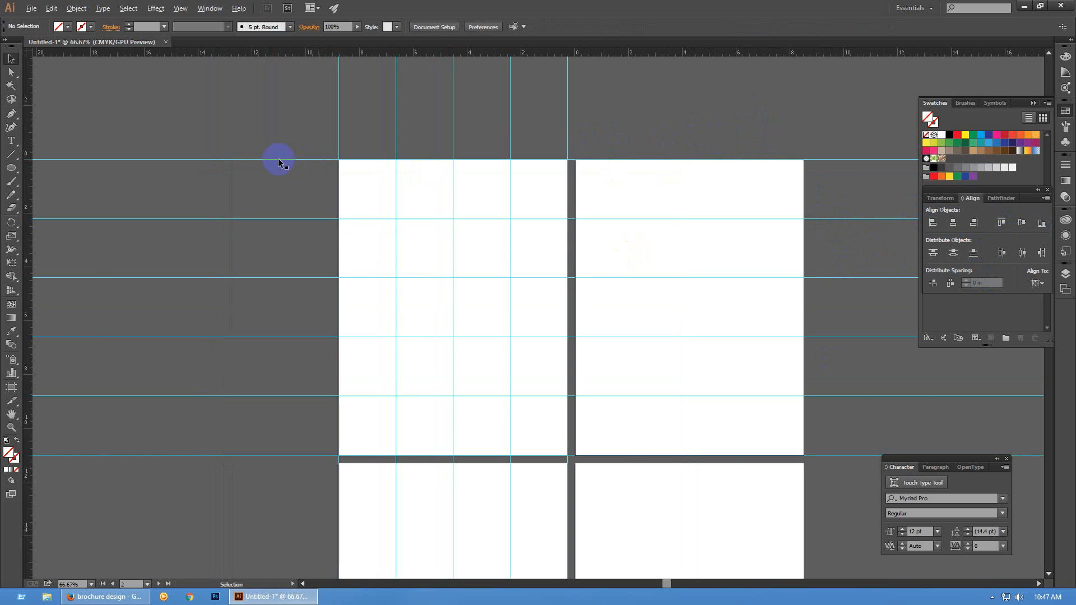
pyautogui.scroll(-3, 278, 160)
pyautogui.moveTo(176, 132); pyautogui.dragTo(273, 341)
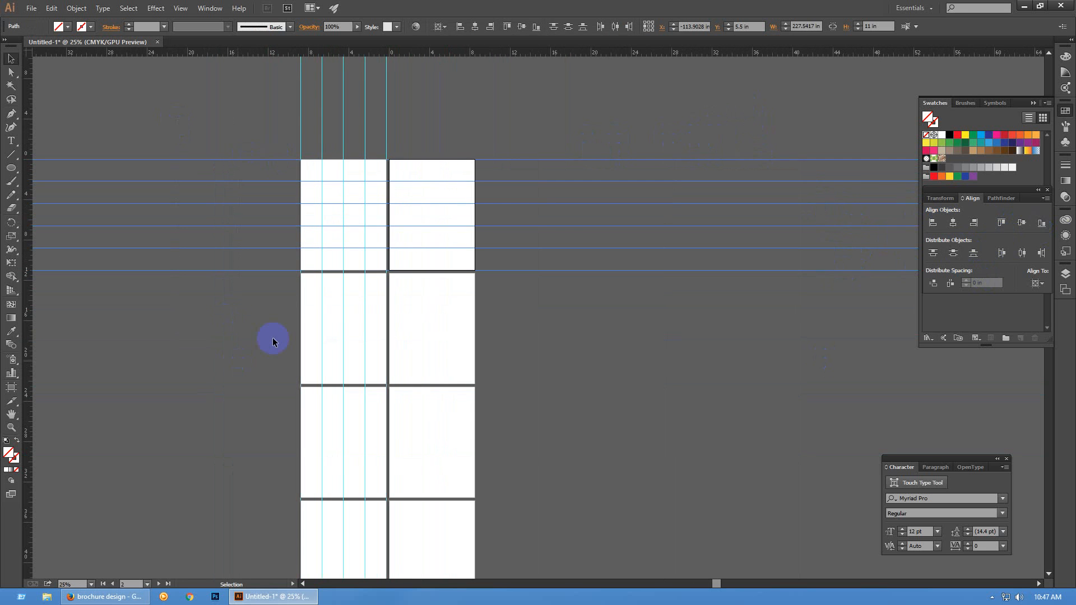
pyautogui.click(947, 199)
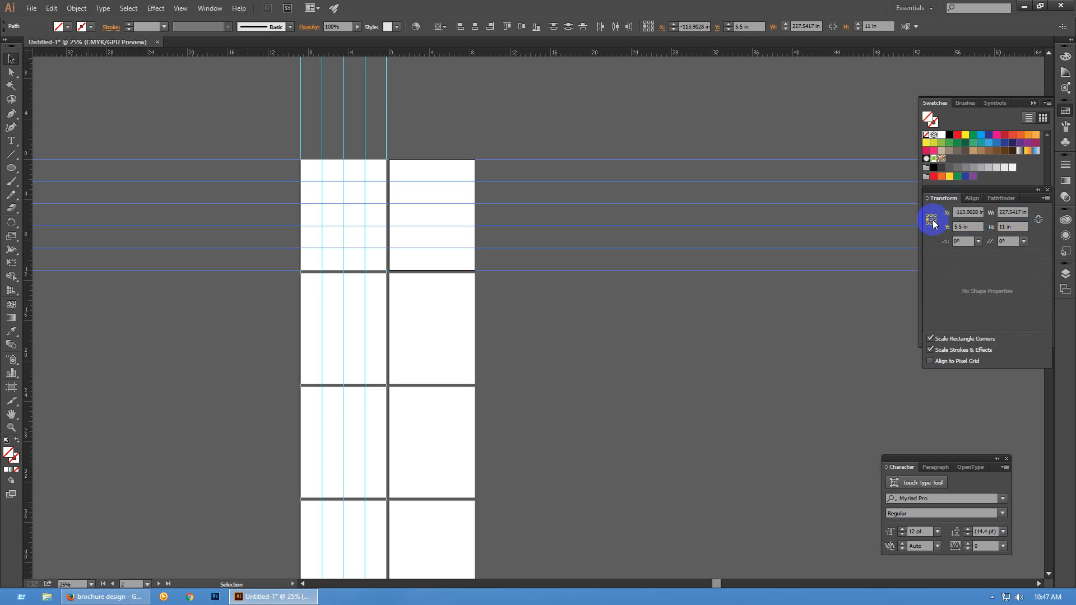
pyautogui.click(933, 222)
pyautogui.click(1007, 212)
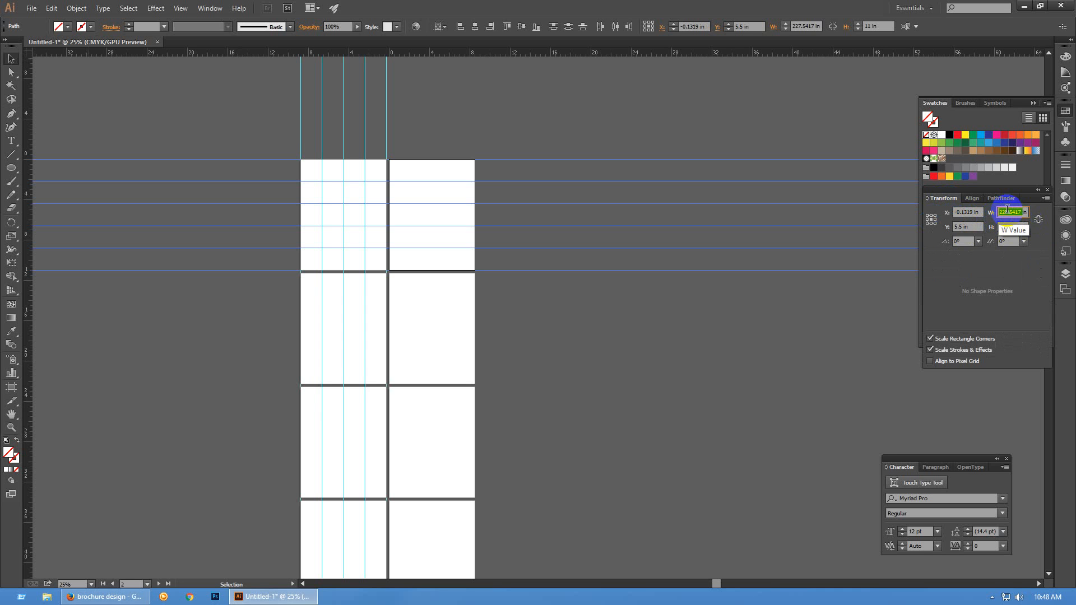
pyautogui.write('17')
pyautogui.press('Return')
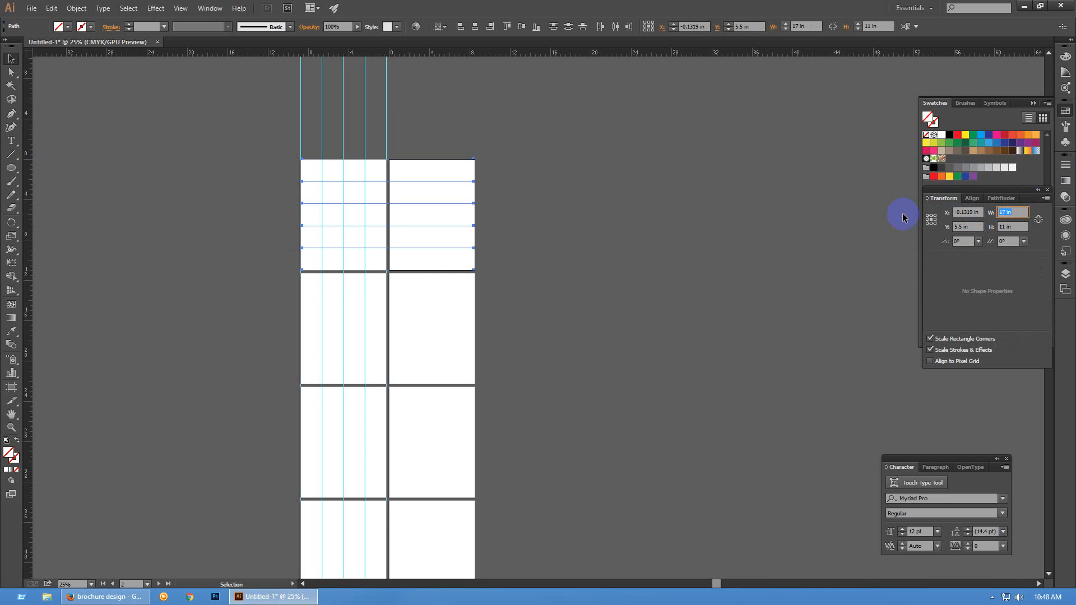
# Set the six horizontal guides' width to 18 in and deselect them
pyautogui.write('18')
pyautogui.press('Return')
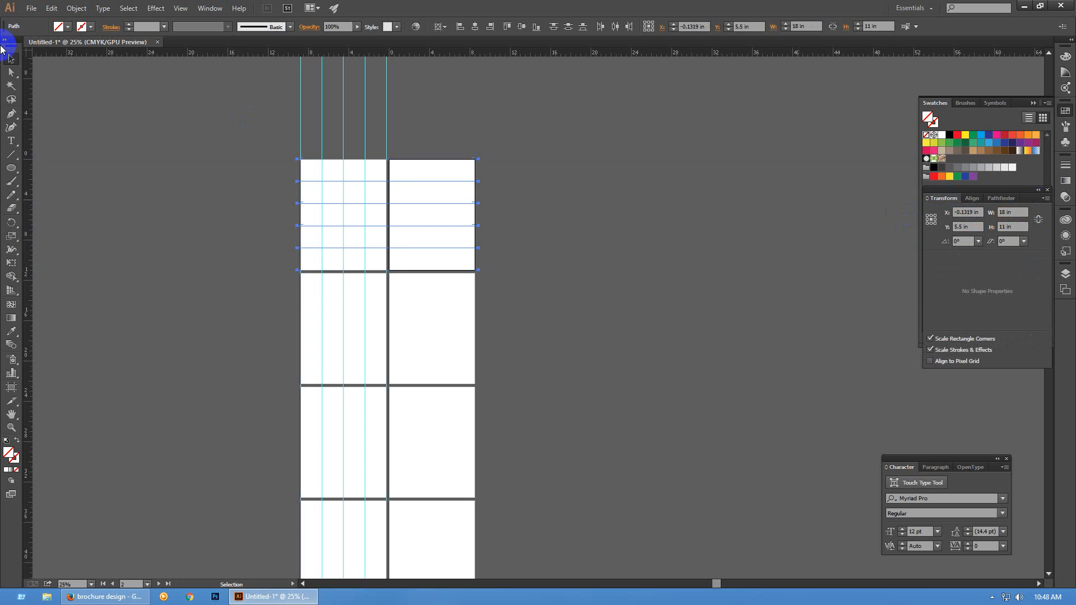
pyautogui.click(389, 199)
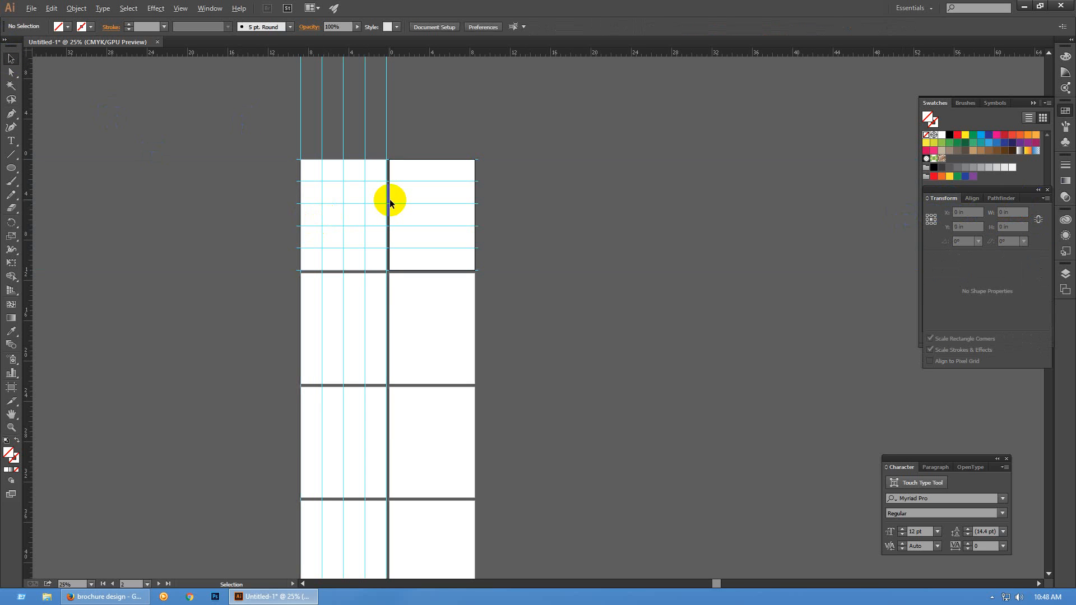
# Select the first artboard's five vertical guides and place a copy of them over the second artboard
pyautogui.scroll(1, 389, 199)
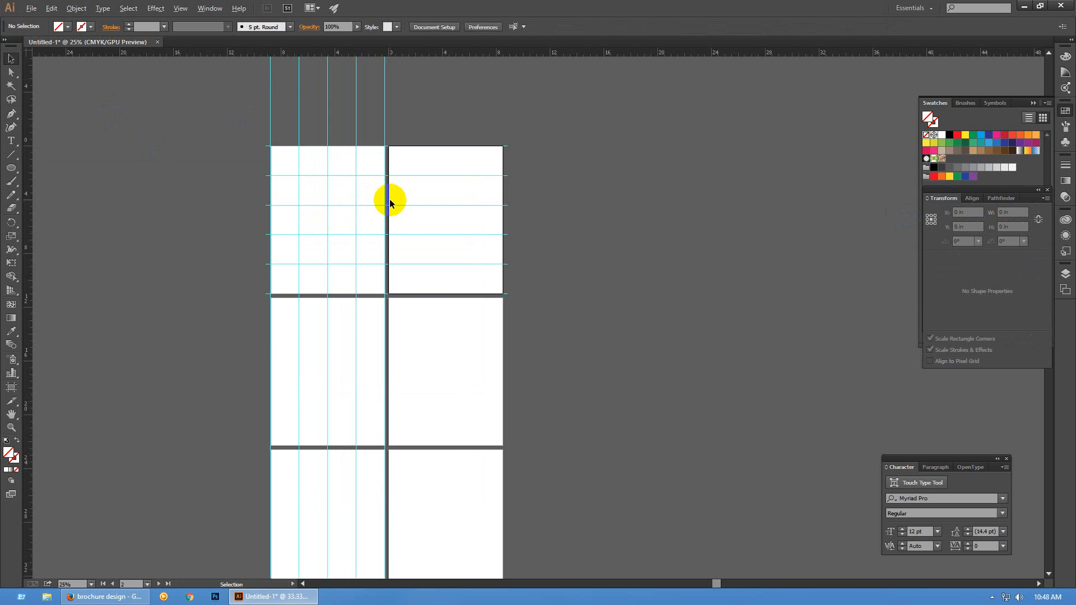
pyautogui.scroll(2, 389, 200)
pyautogui.moveTo(695, 281); pyautogui.dragTo(783, 305)
pyautogui.press('alt')
pyautogui.moveTo(215, 93); pyautogui.dragTo(487, 98)
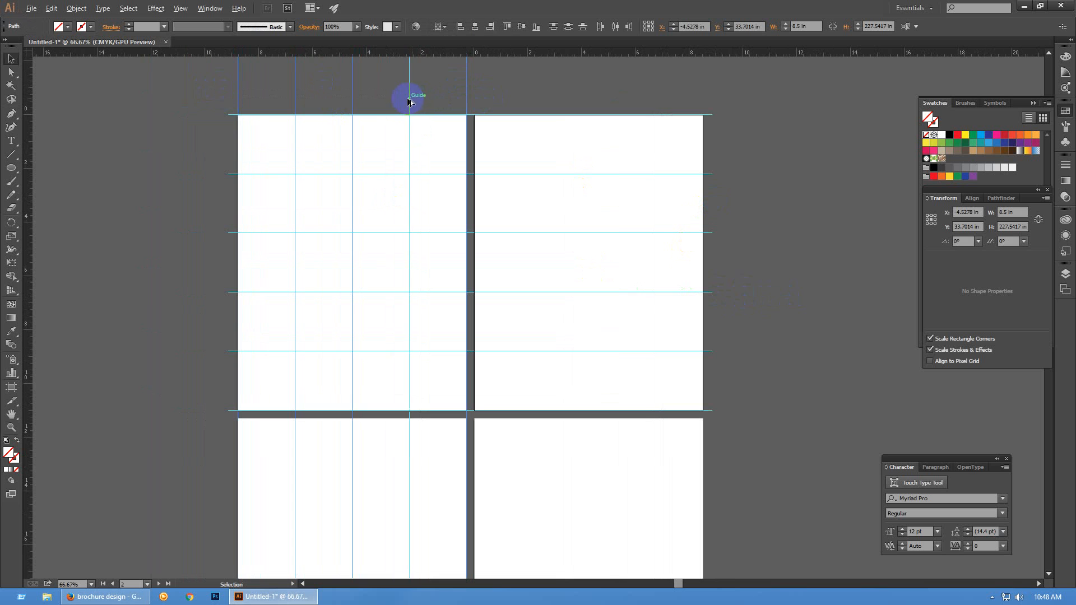
pyautogui.moveTo(409, 98); pyautogui.dragTo(645, 121)
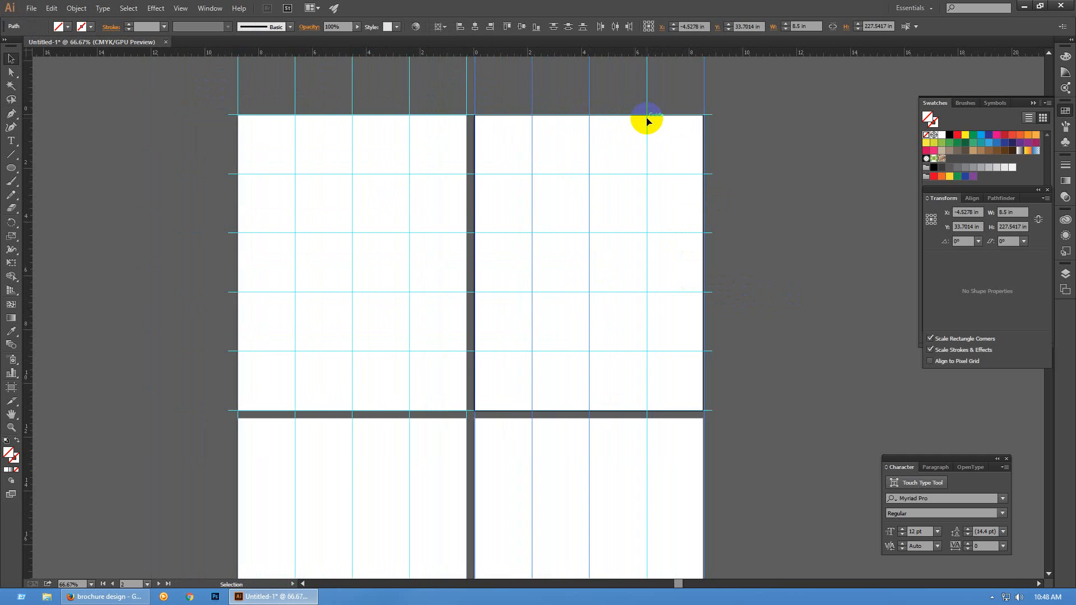
# Move the copied vertical guides so the outermost one sits exactly on the second artboard's right edge, and deselect them
pyautogui.scroll(3, 695, 99)
pyautogui.scroll(2, 695, 99)
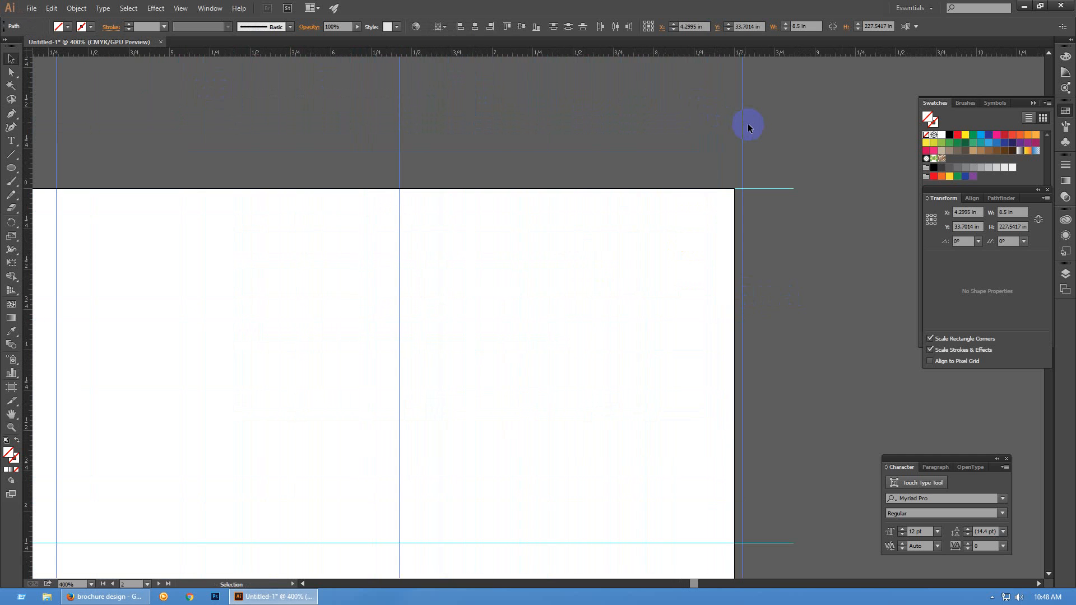
pyautogui.moveTo(746, 123); pyautogui.dragTo(734, 129)
pyautogui.scroll(-5, 671, 139)
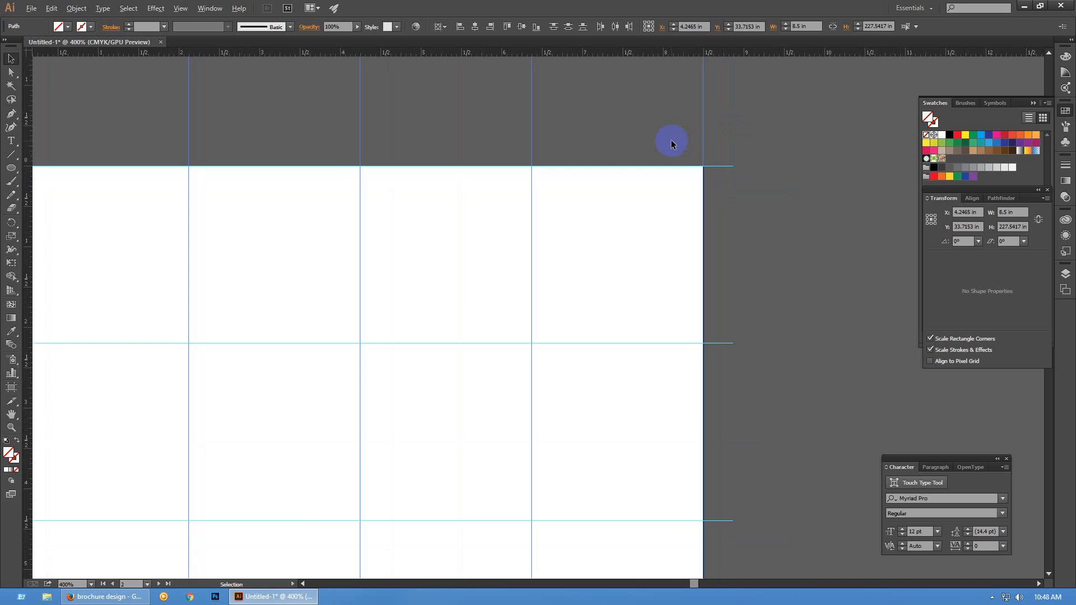
pyautogui.click(743, 165)
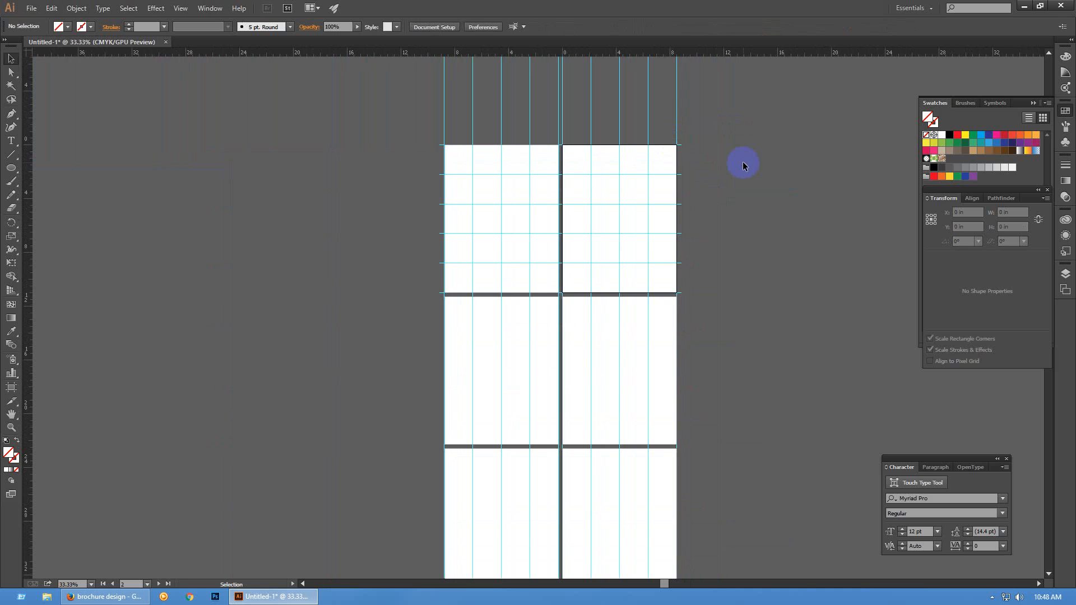
# Enter artboard editing with the Artboard tool and collapse the floating Swatches panel
pyautogui.scroll(1, 741, 156)
pyautogui.scroll(1, 741, 157)
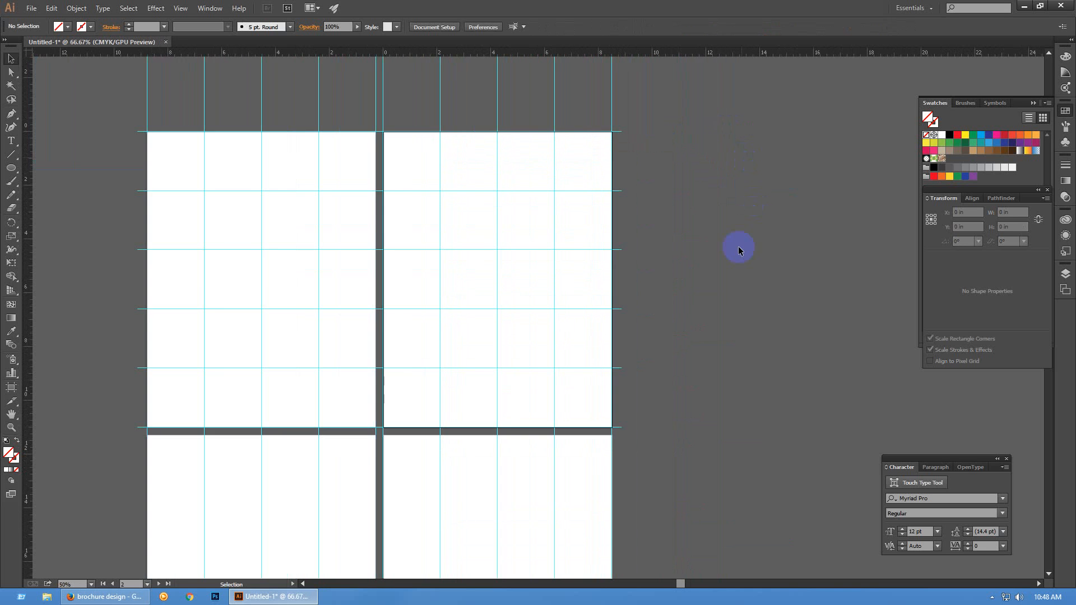
pyautogui.moveTo(715, 268); pyautogui.dragTo(758, 268)
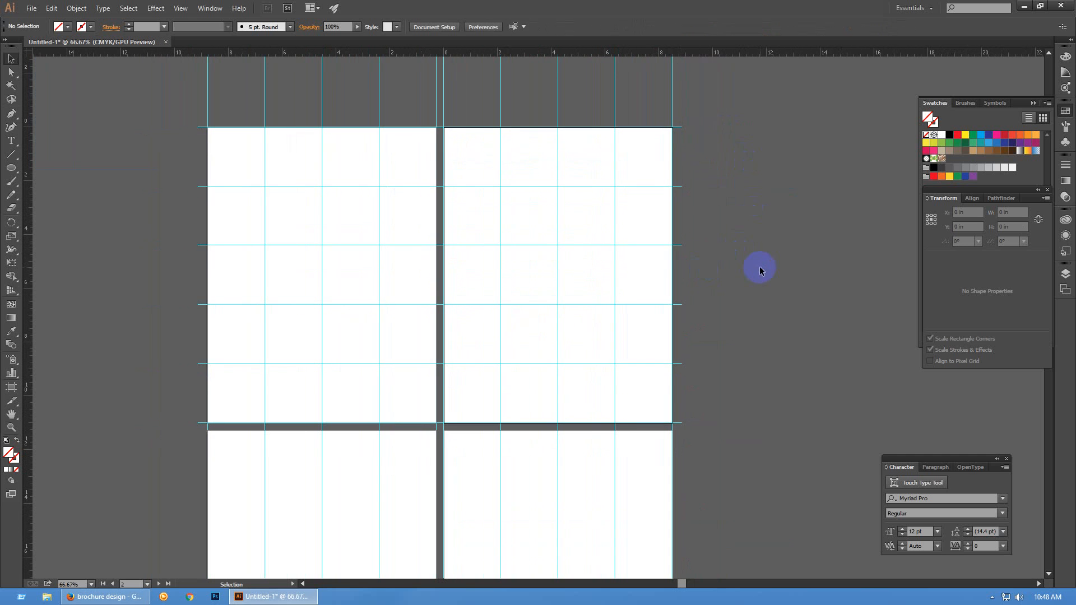
pyautogui.click(12, 387)
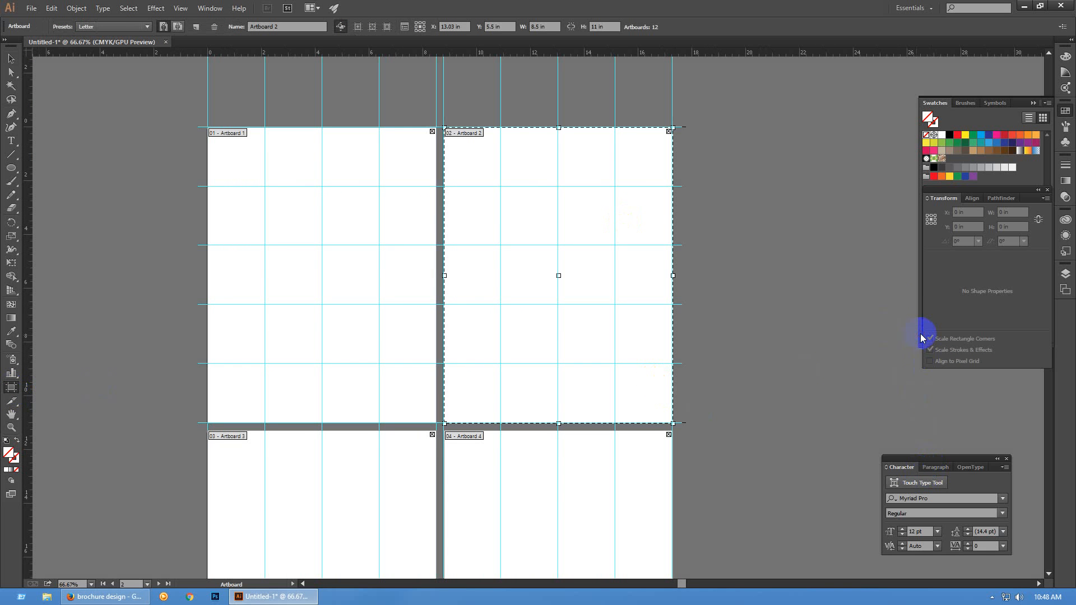
pyautogui.click(1033, 103)
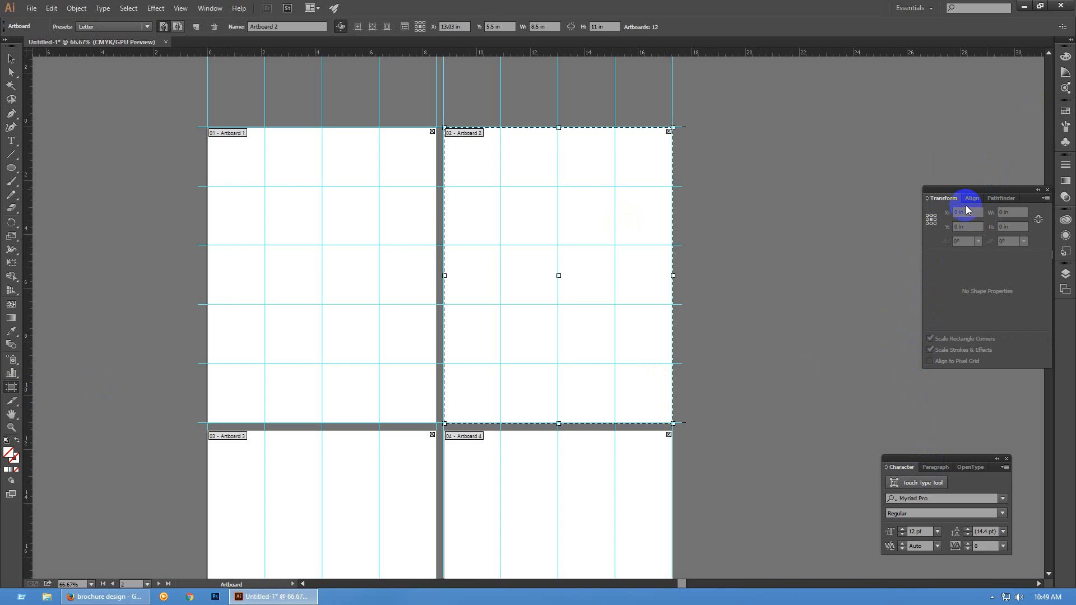
# Hide the guides to view the bare artboards, and show them again
pyautogui.click(602, 27)
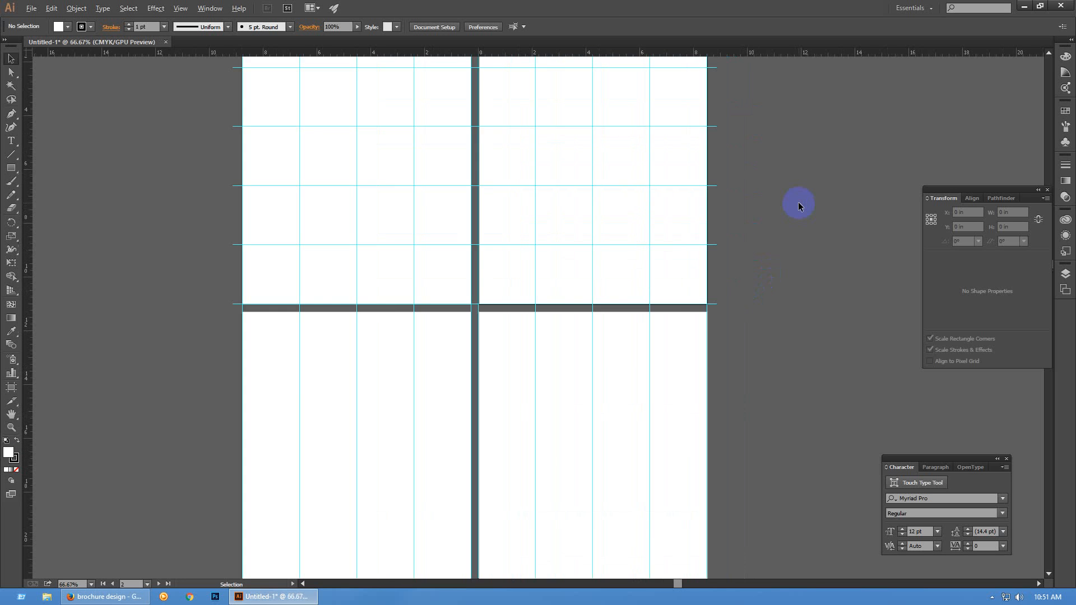
pyautogui.scroll(1, 799, 203)
pyautogui.moveTo(754, 211); pyautogui.dragTo(789, 383)
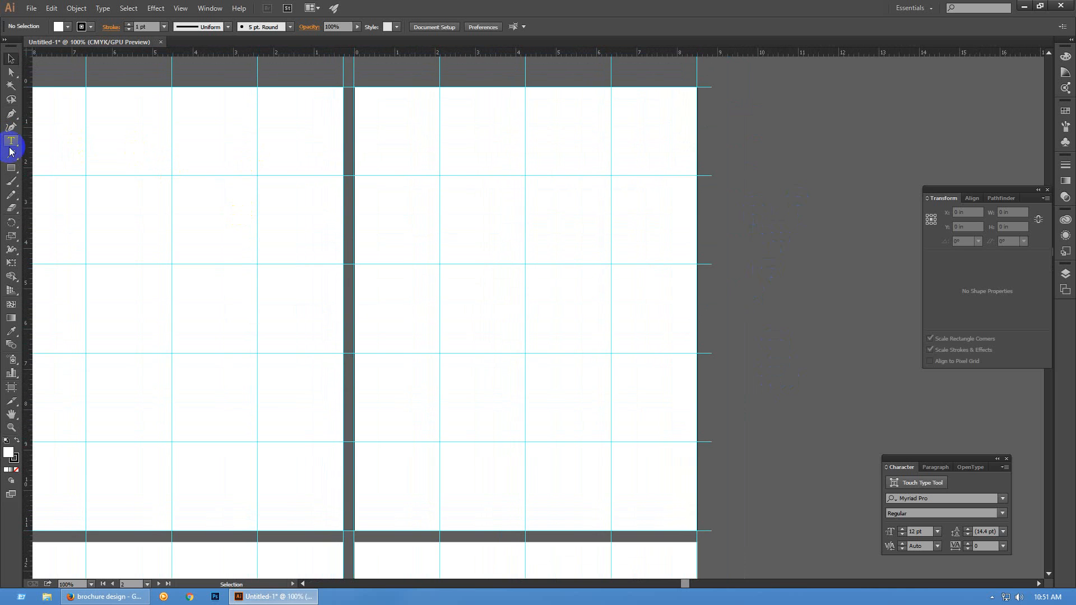
pyautogui.hotkey('ctrl', ';')
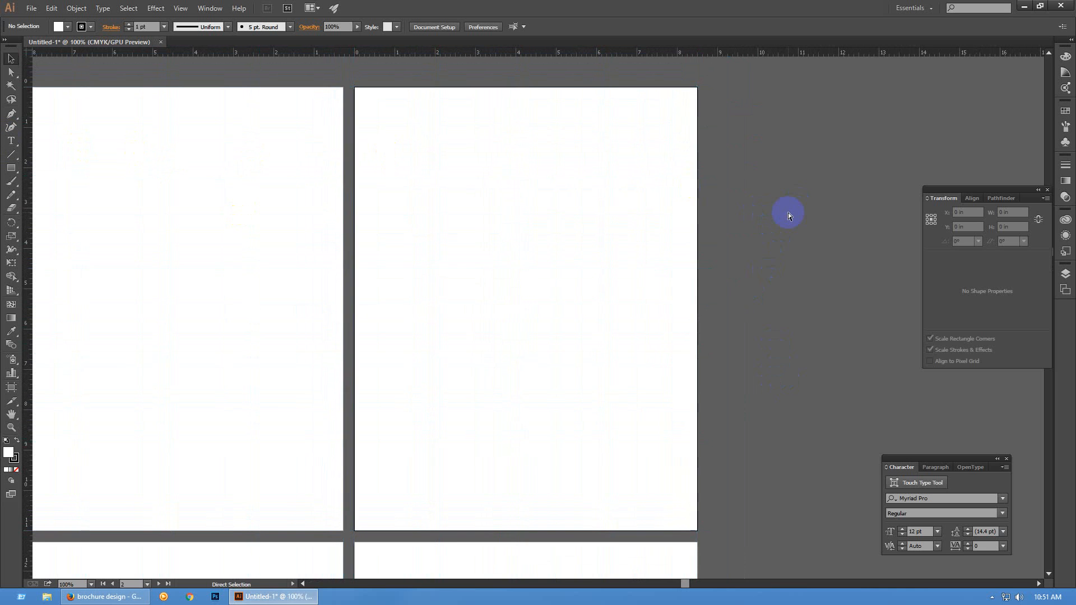
pyautogui.hotkey('ctrl', ';')
# Draw an area text frame about 4.25 in wide and 5.88 in high on the second artboard, starting at an inner guide intersection
pyautogui.click(12, 141)
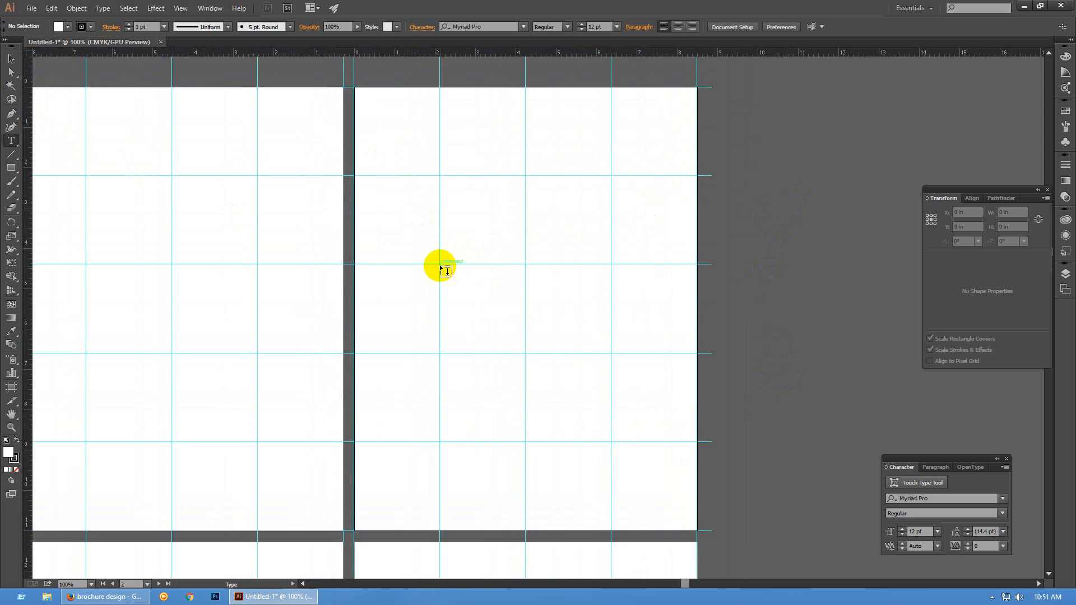
pyautogui.moveTo(440, 265); pyautogui.dragTo(611, 500)
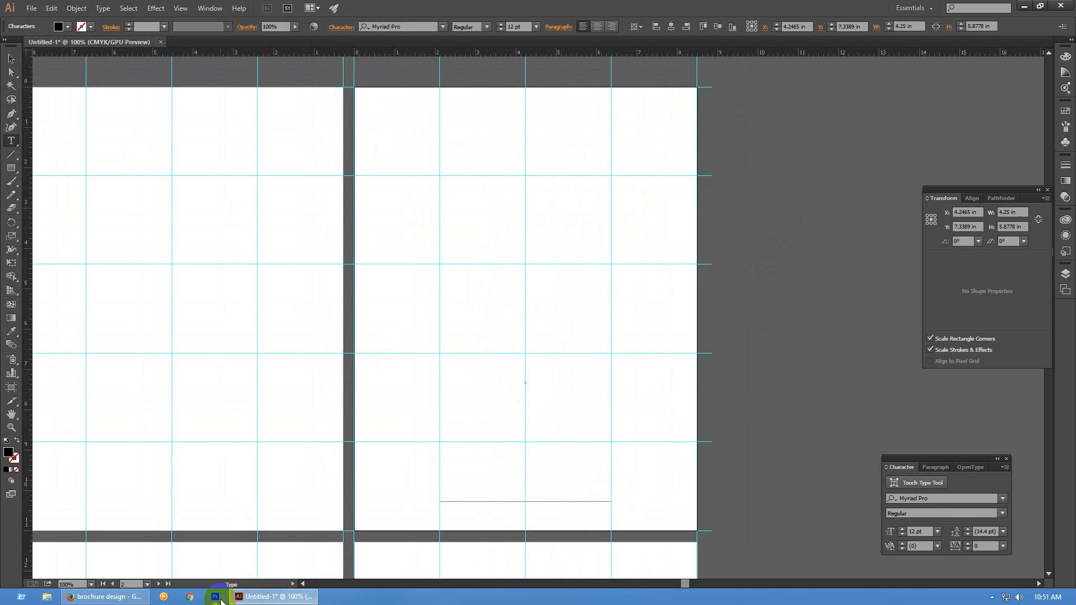
# Switch to Firefox, search for "loremim" in a new browser tab, and open the Lorem Ipsum generator site lipsum.com
pyautogui.click(131, 599)
pyautogui.click(135, 9)
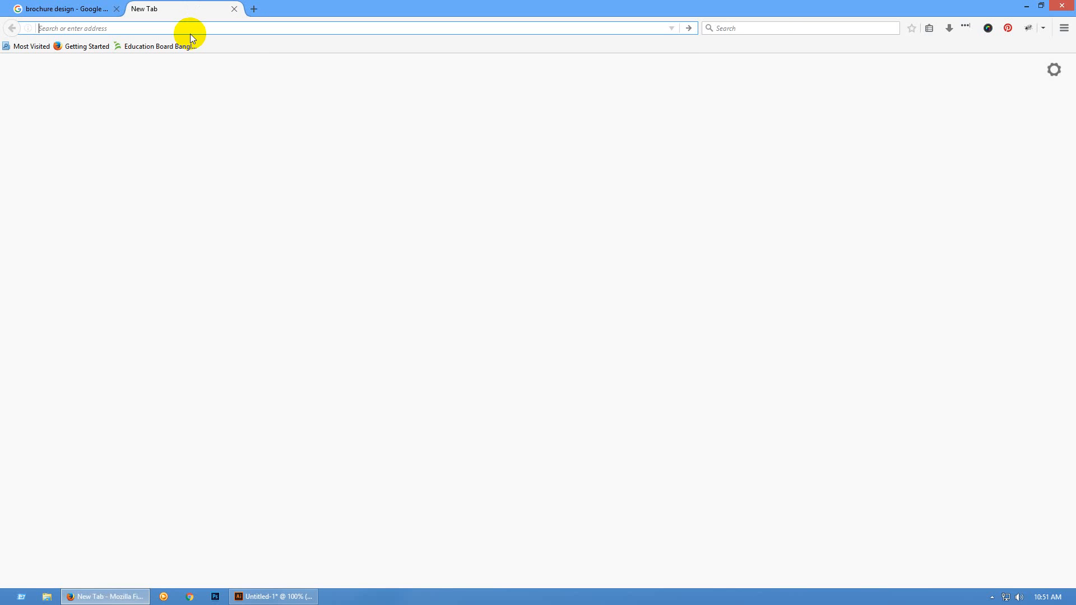
pyautogui.write('lorem')
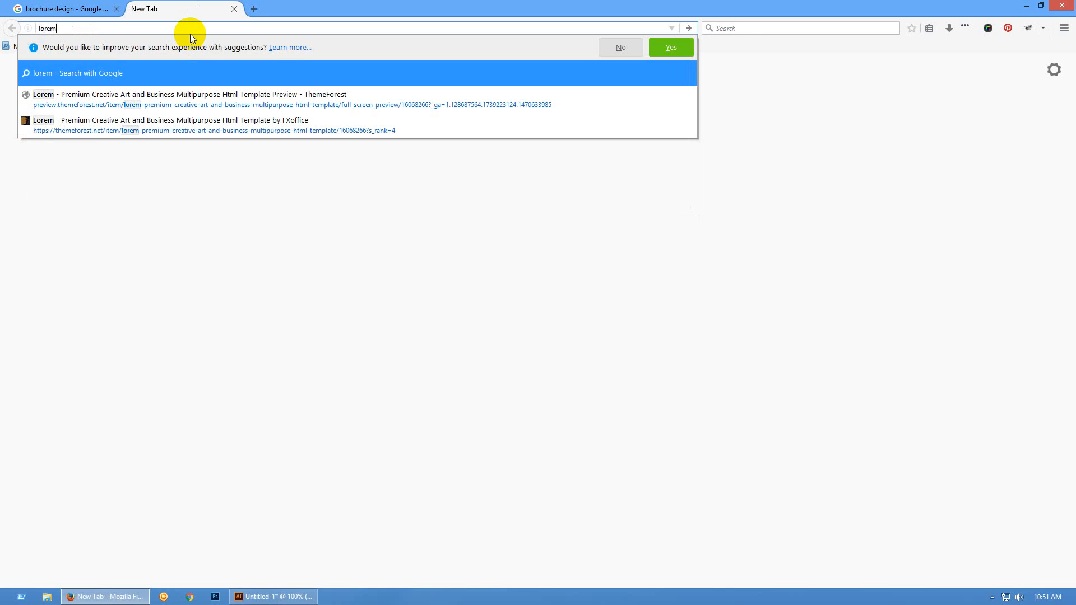
pyautogui.write('im')
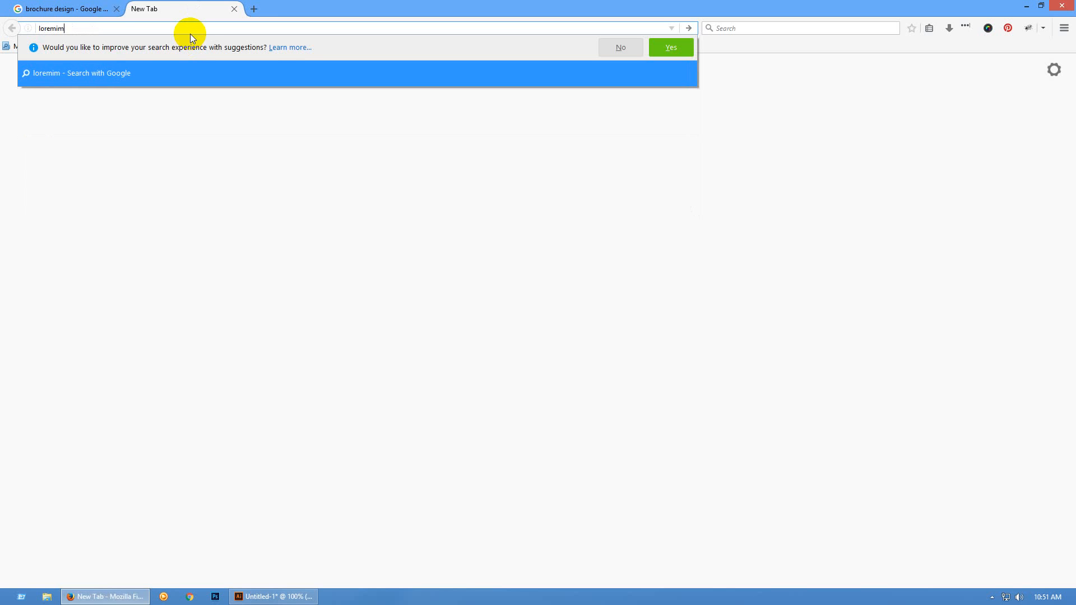
pyautogui.press('Return')
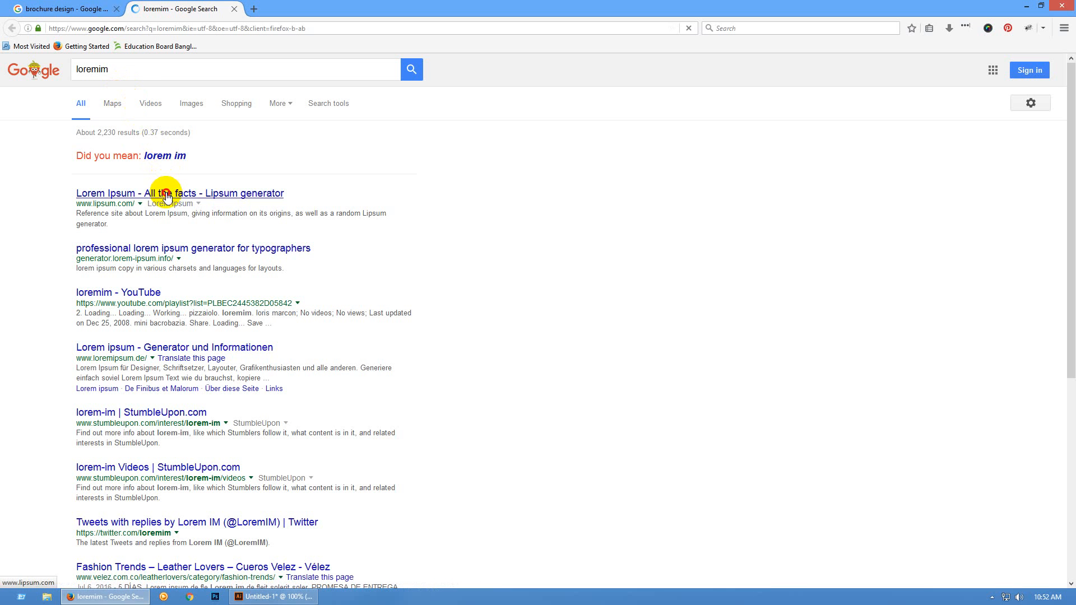
pyautogui.click(218, 194)
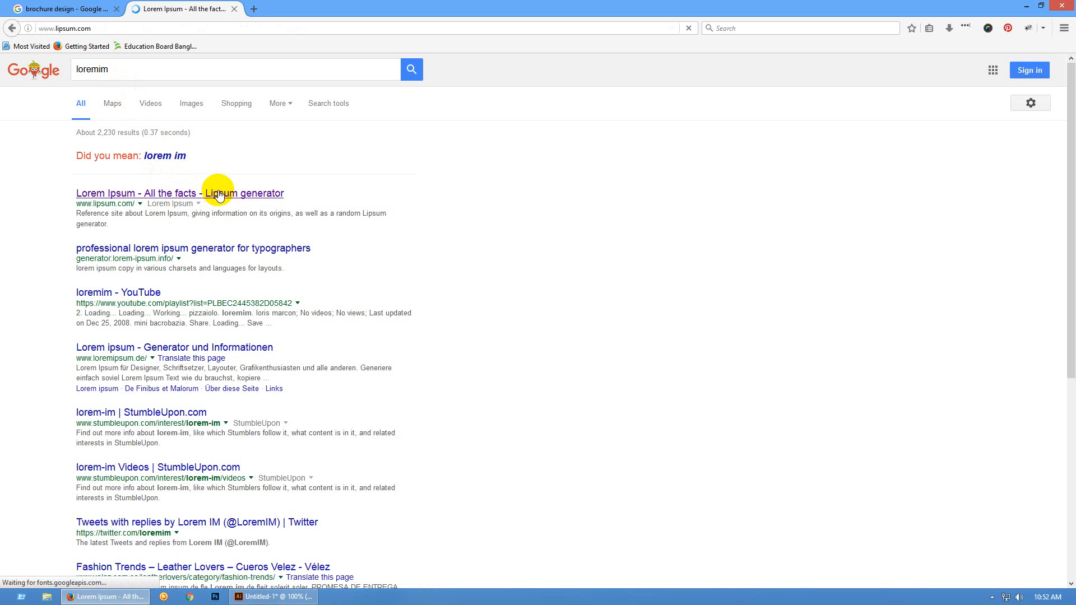
pyautogui.click(96, 13)
pyautogui.click(159, 9)
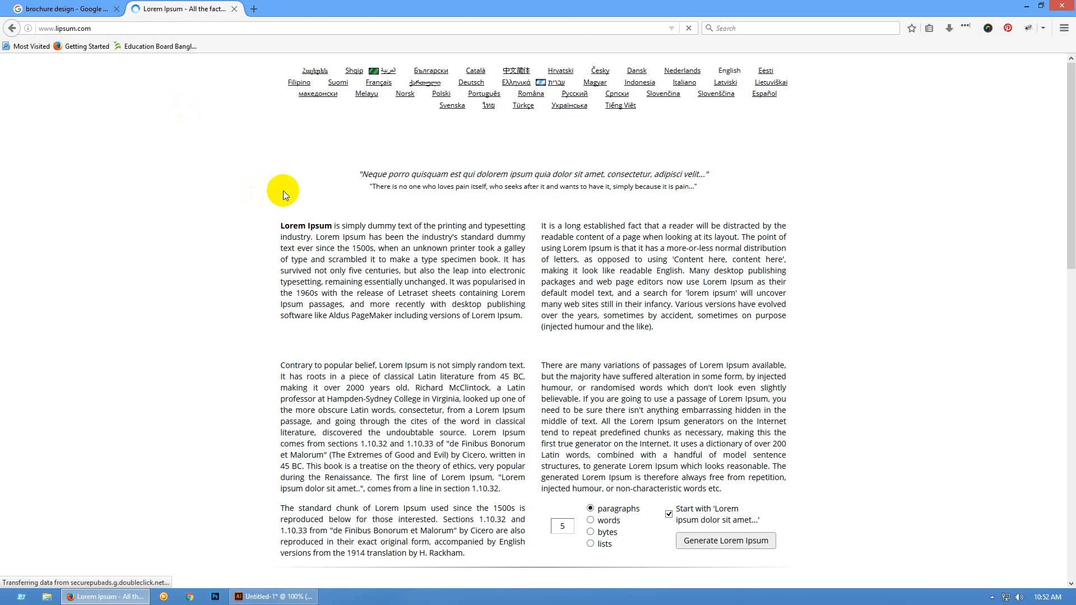
# Copy the "What is Lorem Ipsum?" heading and its paragraph, and paste them into the empty text frame in Illustrator
pyautogui.moveTo(283, 284)
pyautogui.mouseDown()
pyautogui.moveTo(526, 379)
pyautogui.moveTo(372, 347)
pyautogui.moveTo(274, 283)
pyautogui.moveTo(288, 282)
pyautogui.moveTo(269, 282)
pyautogui.moveTo(284, 255)
pyautogui.moveTo(281, 264)
pyautogui.mouseUp()
pyautogui.hotkey('ctrl', 'c')
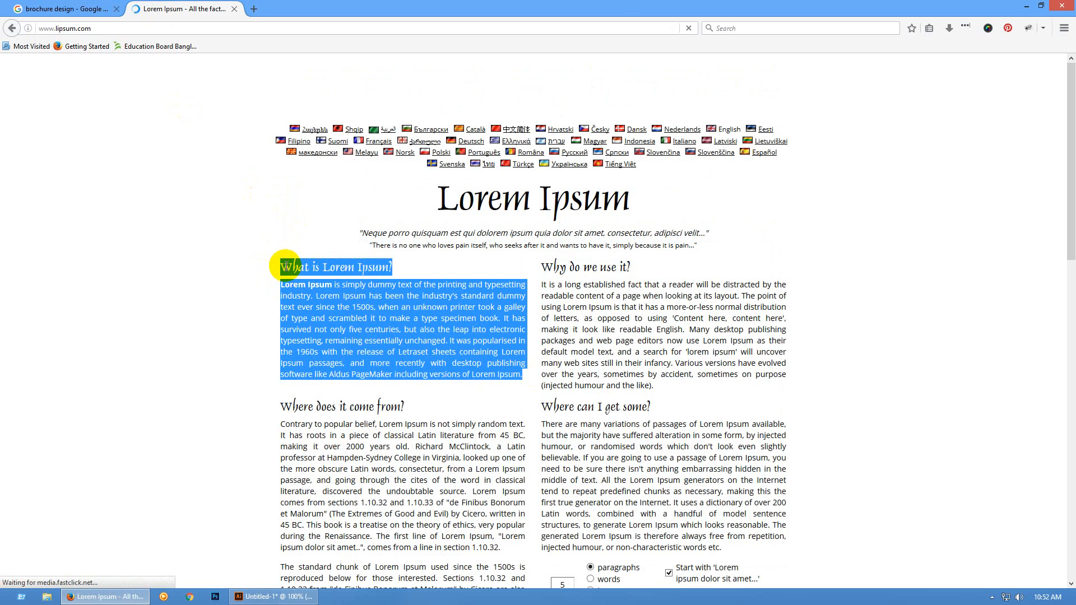
pyautogui.click(273, 596)
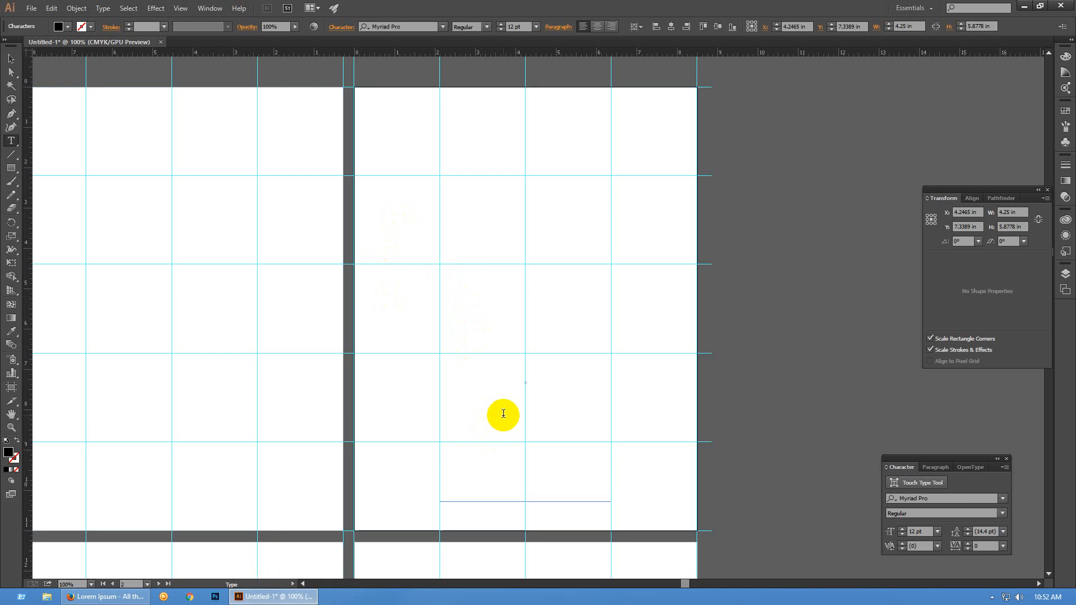
pyautogui.press('ctrl')
pyautogui.hotkey('ctrl', 'v')
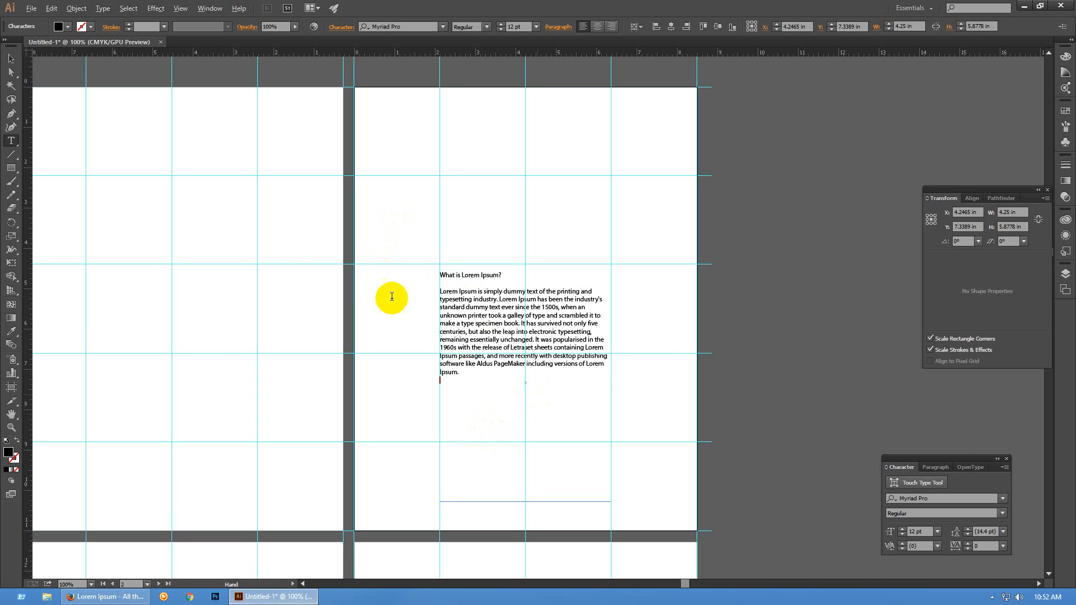
# Select all the pasted text and set its font to Calibri Light
pyautogui.hotkey('ctrl', 'a')
pyautogui.click(412, 26)
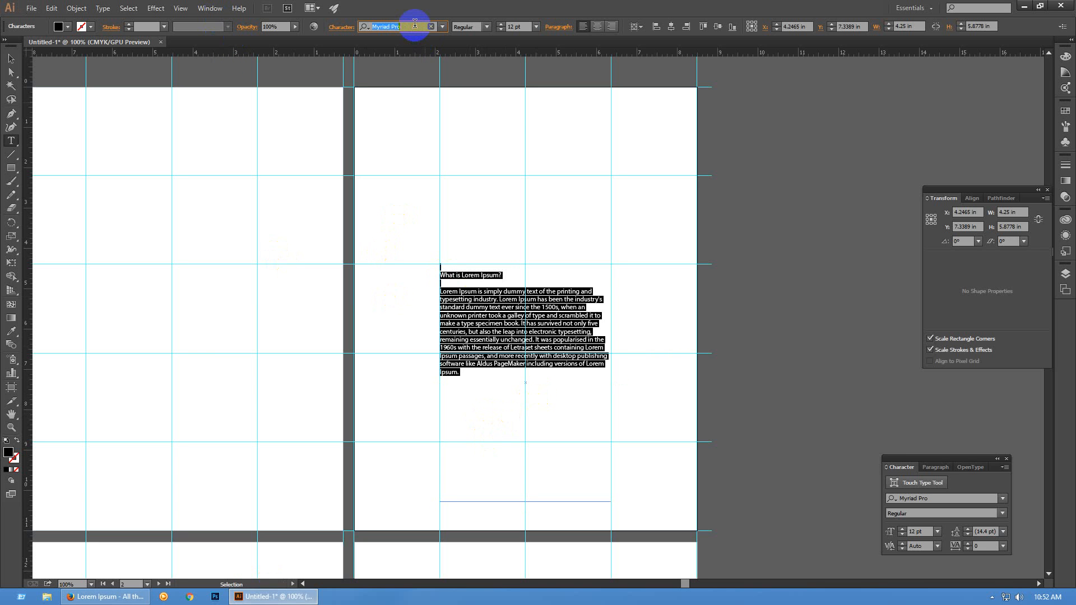
pyautogui.write('cal')
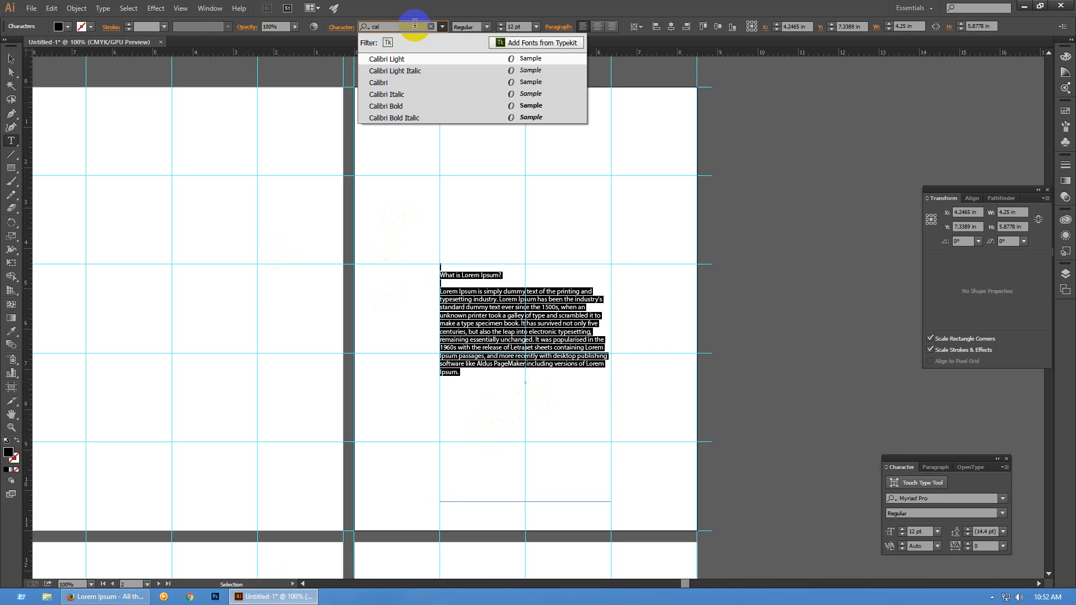
pyautogui.press('Return')
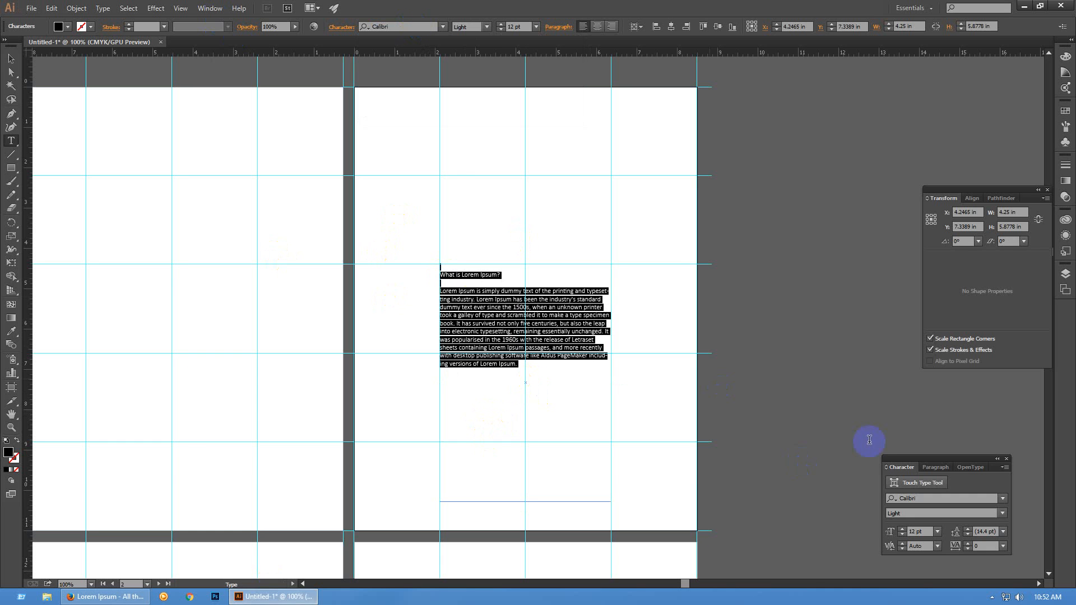
# Show the full character options beside the artboard, set the text to 12 pt with 14 pt leading, and deselect it
pyautogui.press('ctrl')
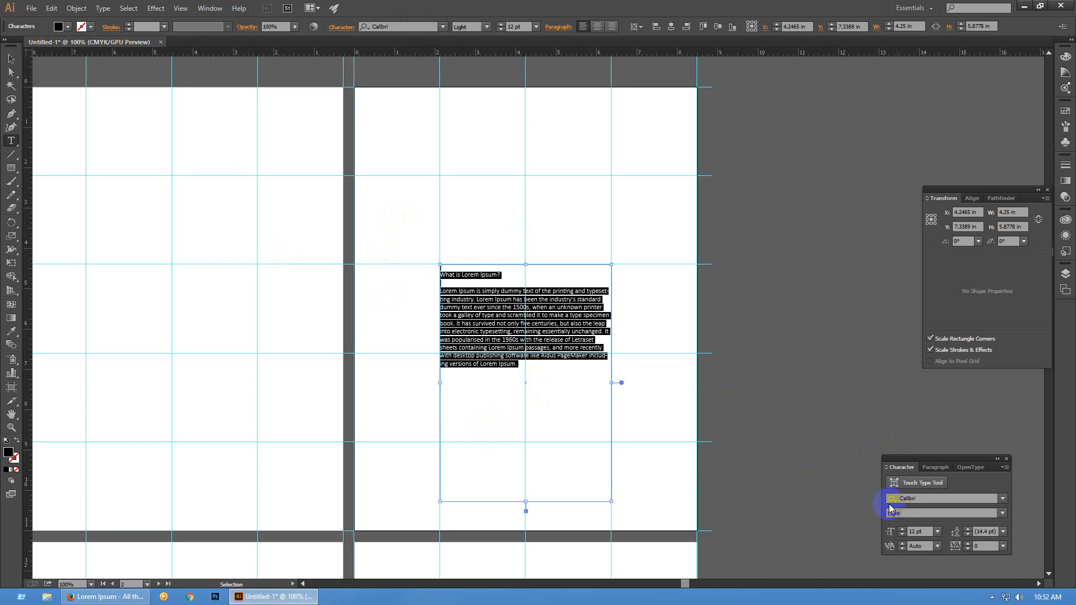
pyautogui.moveTo(942, 464); pyautogui.dragTo(778, 215)
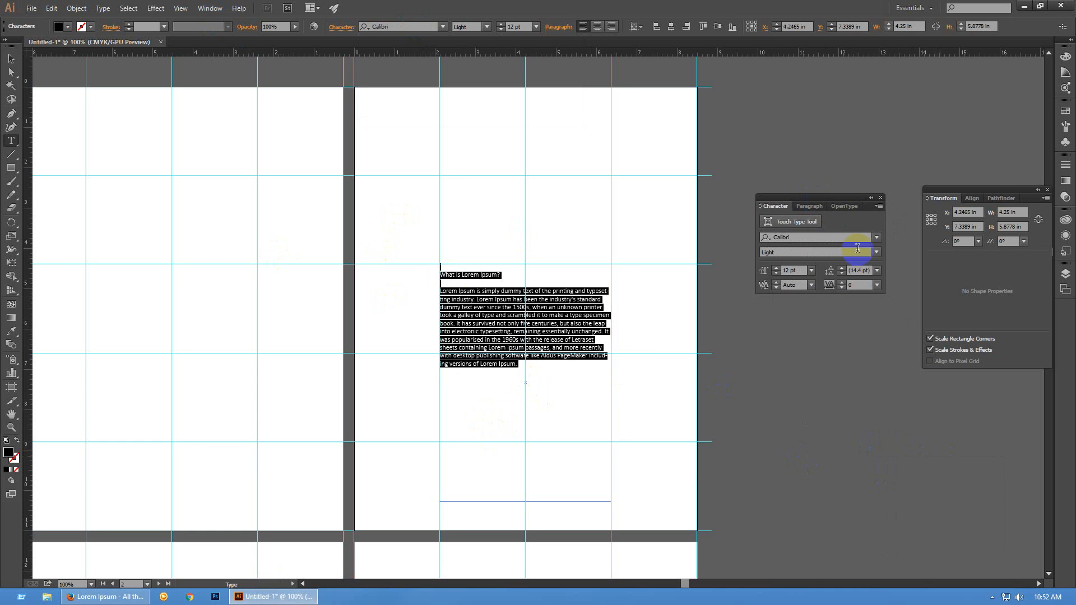
pyautogui.click(761, 207)
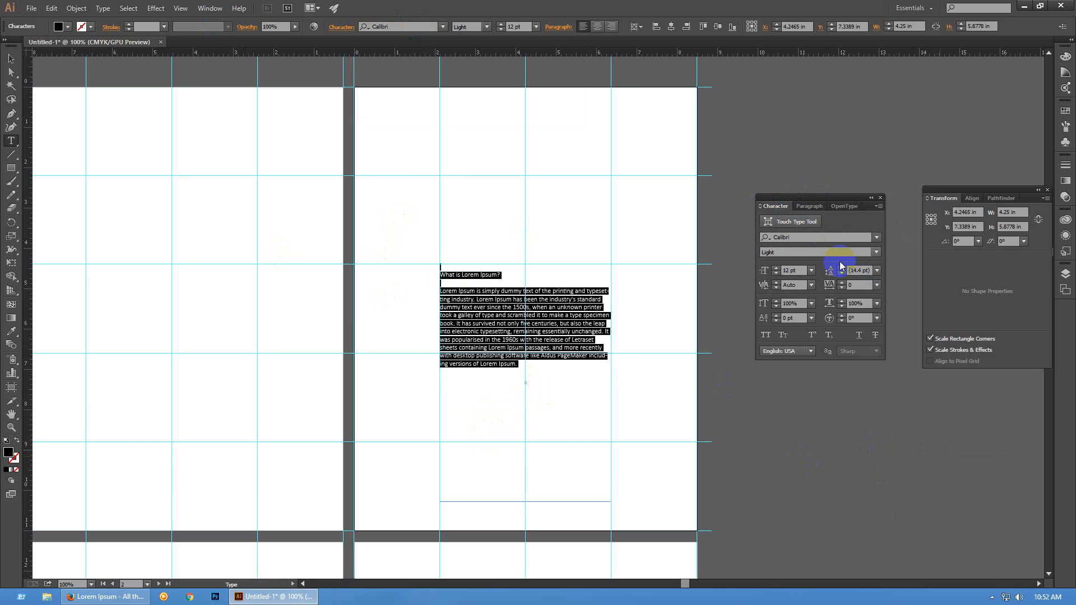
pyautogui.click(802, 270)
pyautogui.write('1')
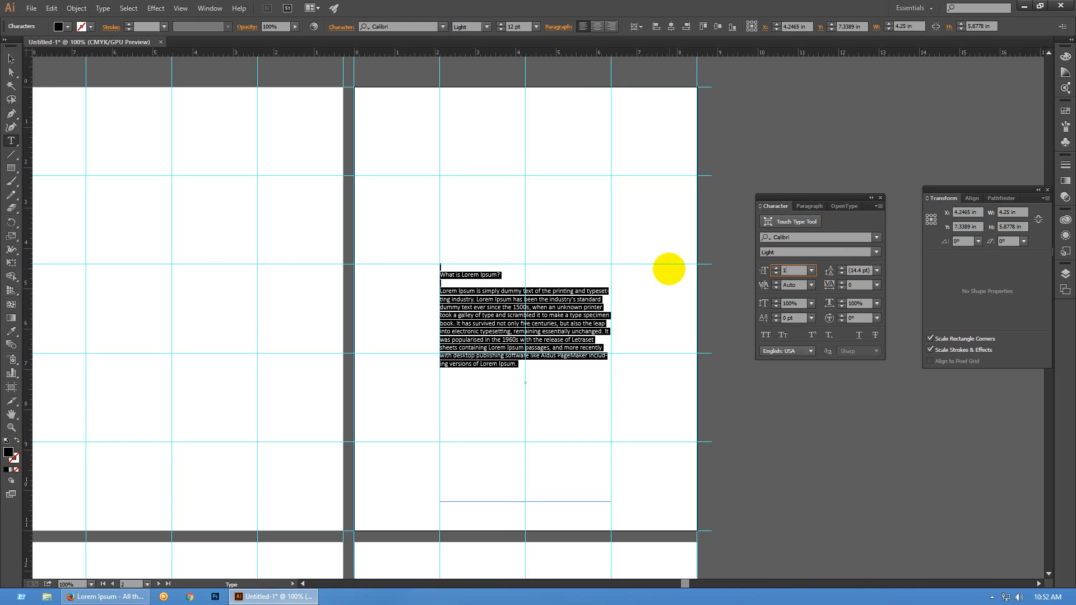
pyautogui.write('2')
pyautogui.press('Tab')
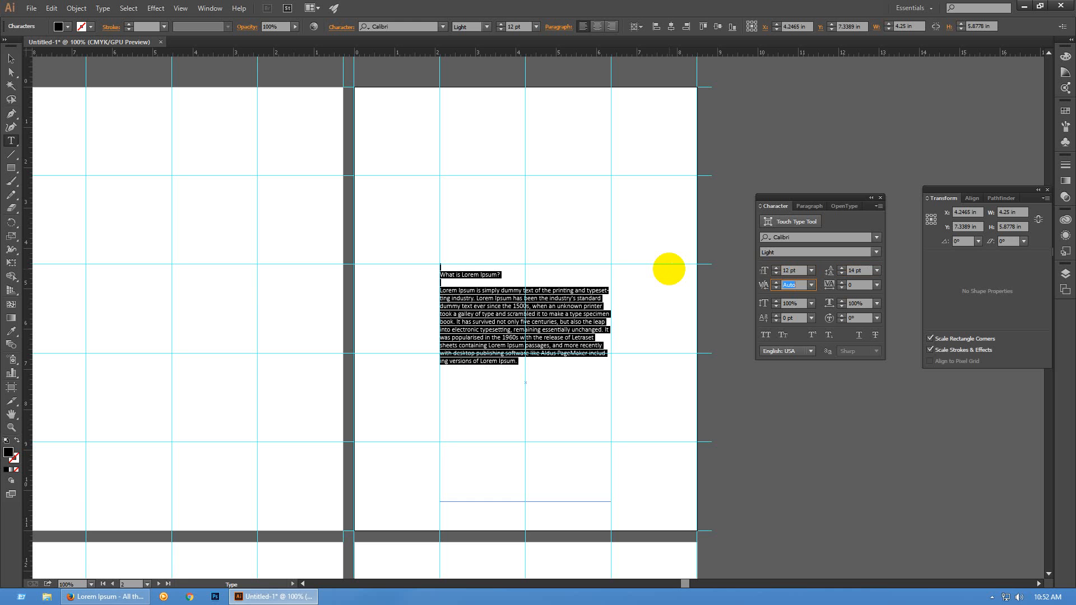
pyautogui.click(11, 59)
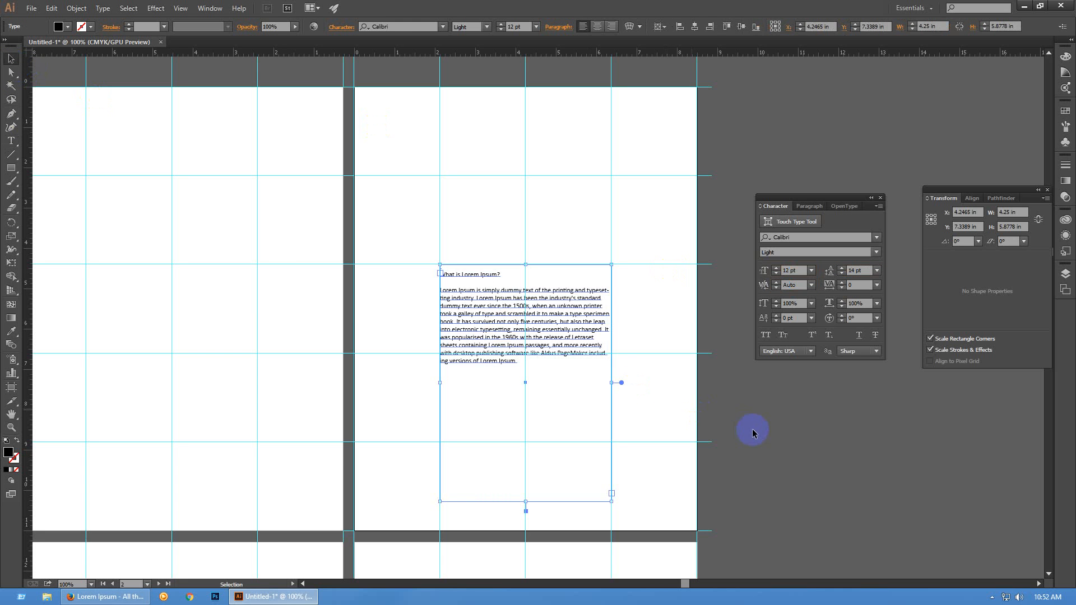
pyautogui.click(769, 435)
# Select all the text inside the frame for editing and bring up the paragraph settings
pyautogui.scroll(2, 769, 435)
pyautogui.moveTo(770, 447); pyautogui.dragTo(849, 462)
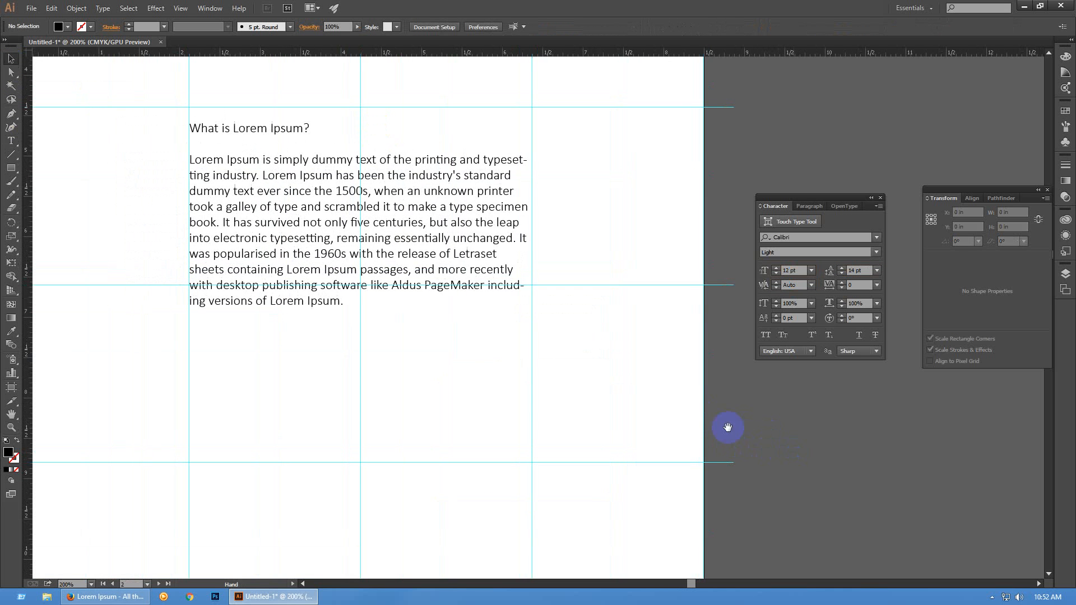
pyautogui.click(425, 232)
pyautogui.doubleClick(426, 232)
pyautogui.hotkey('ctrl', 'a')
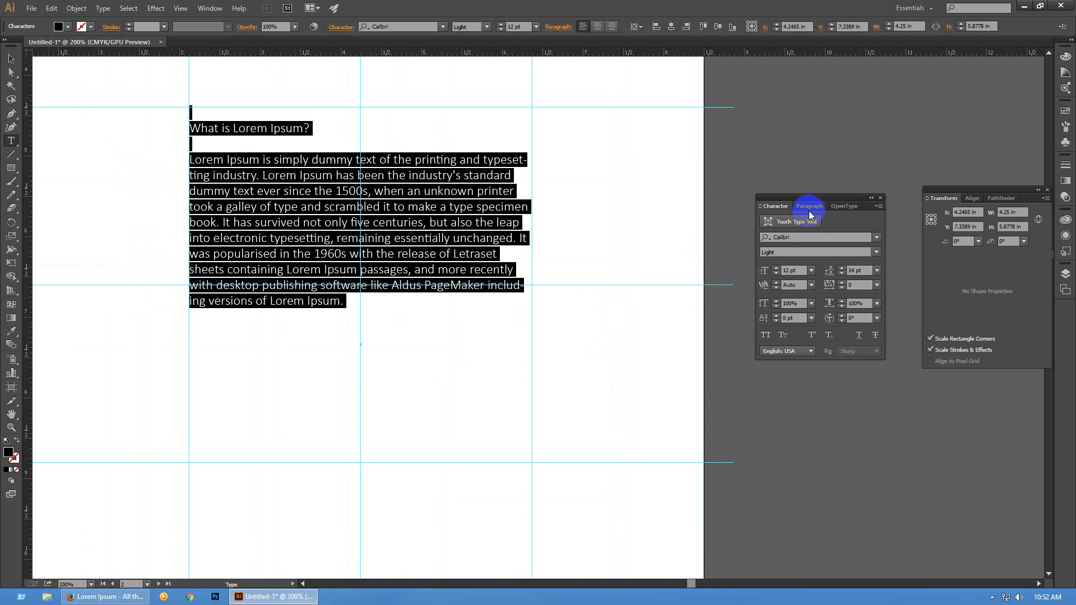
pyautogui.click(808, 207)
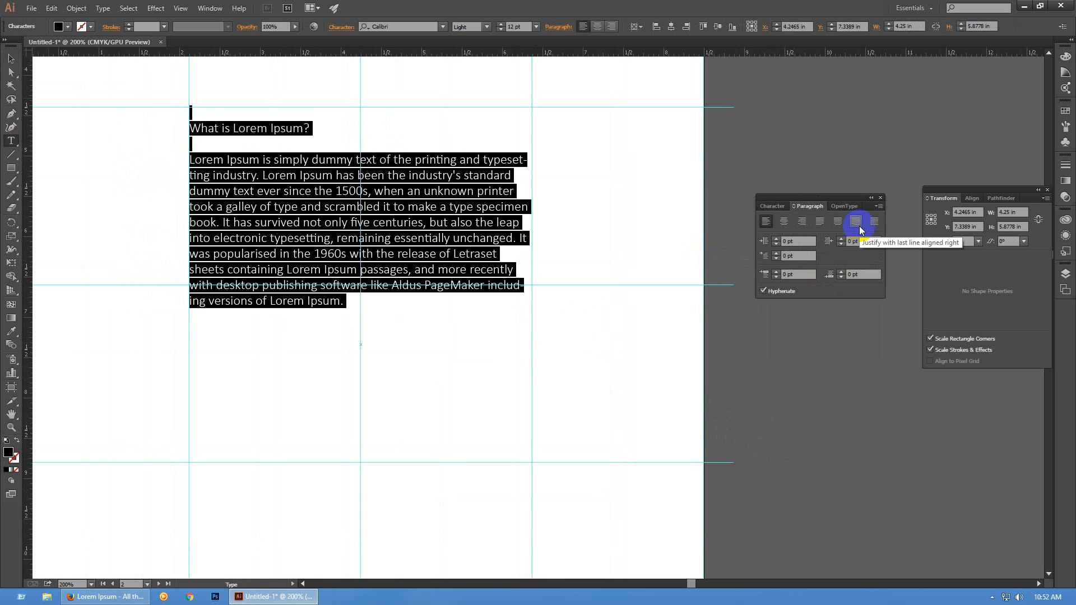
# Try justifying the selected text with the last line aligned center, left and right, and with all lines justified
pyautogui.click(785, 229)
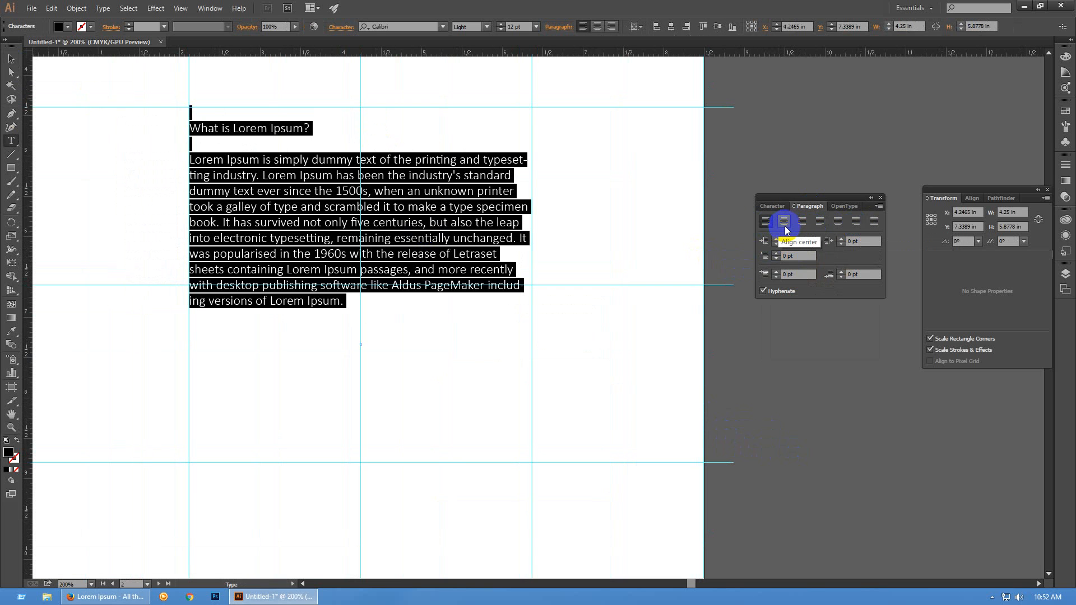
pyautogui.click(802, 229)
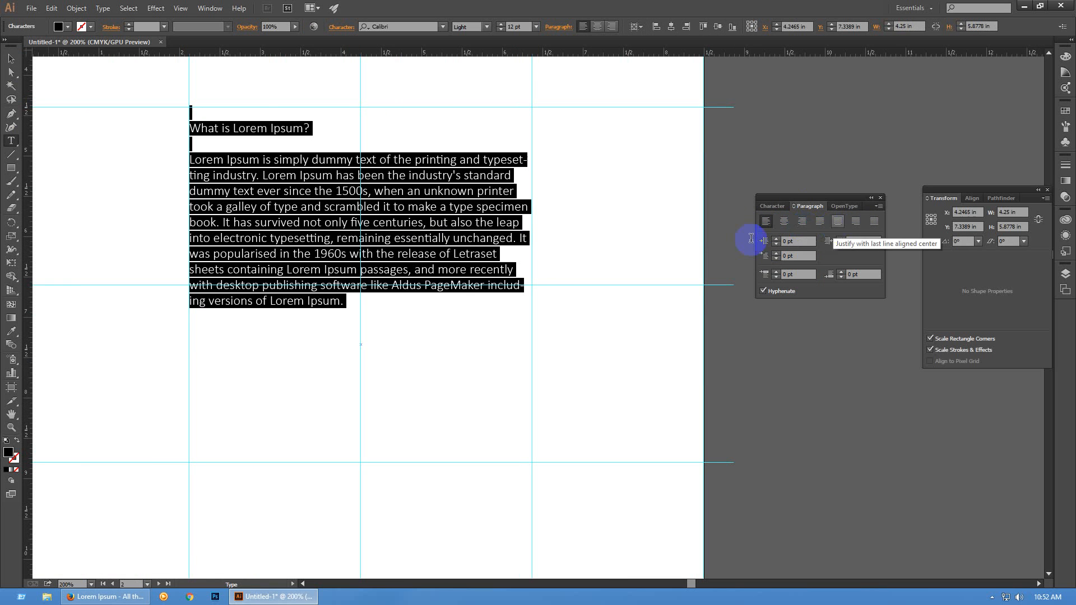
pyautogui.click(819, 224)
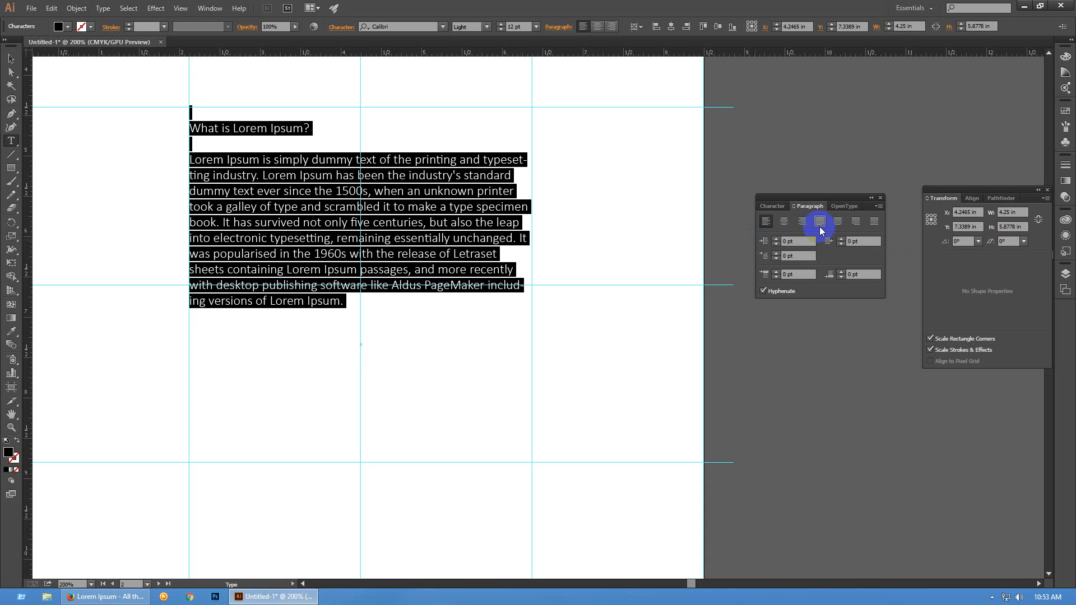
pyautogui.click(838, 223)
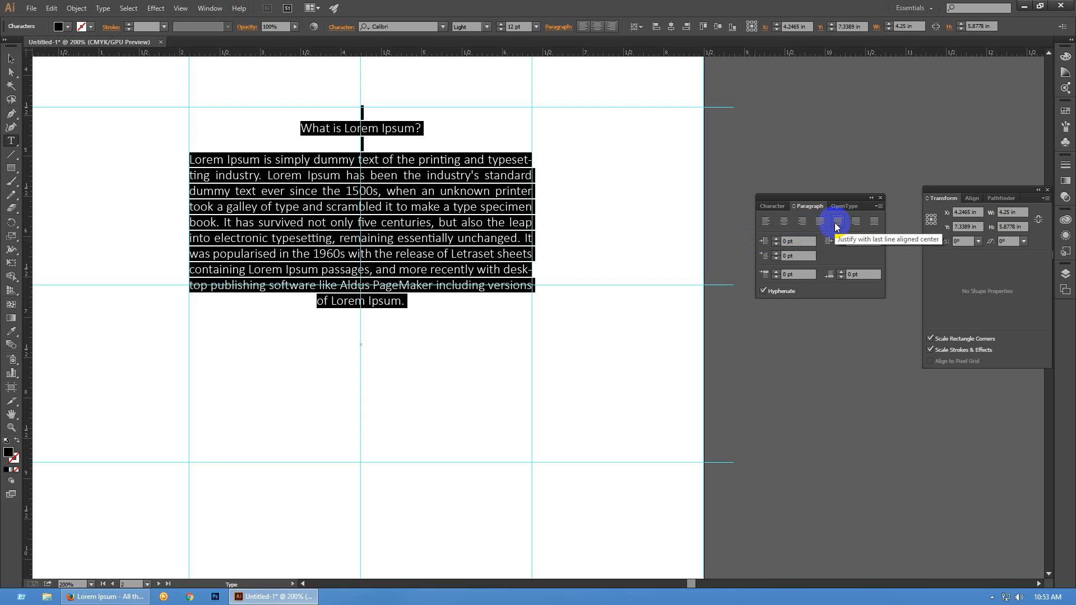
pyautogui.click(822, 223)
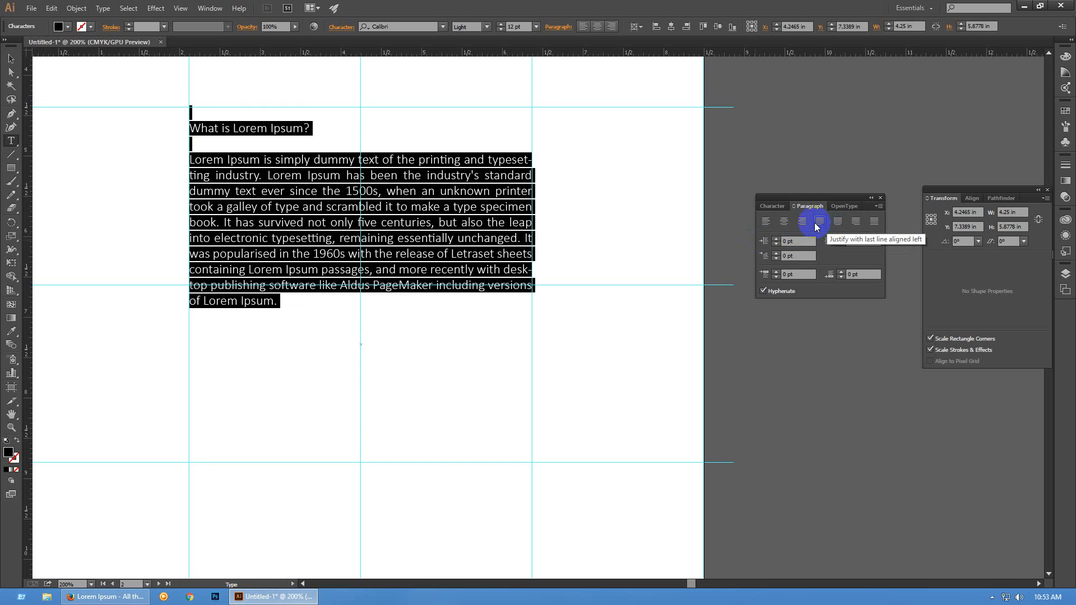
pyautogui.click(839, 223)
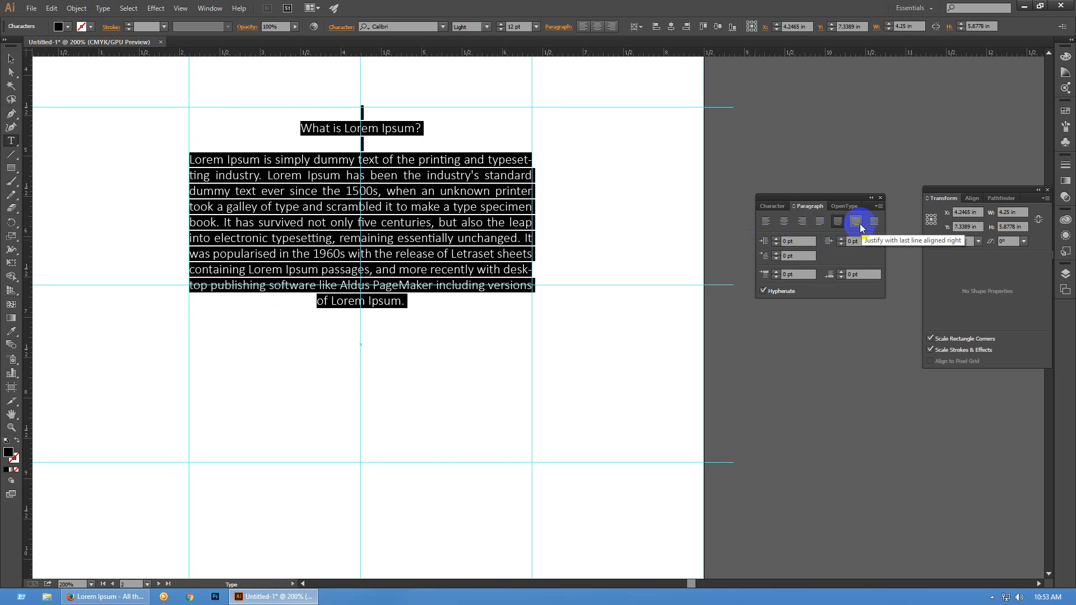
pyautogui.click(858, 223)
pyautogui.click(874, 223)
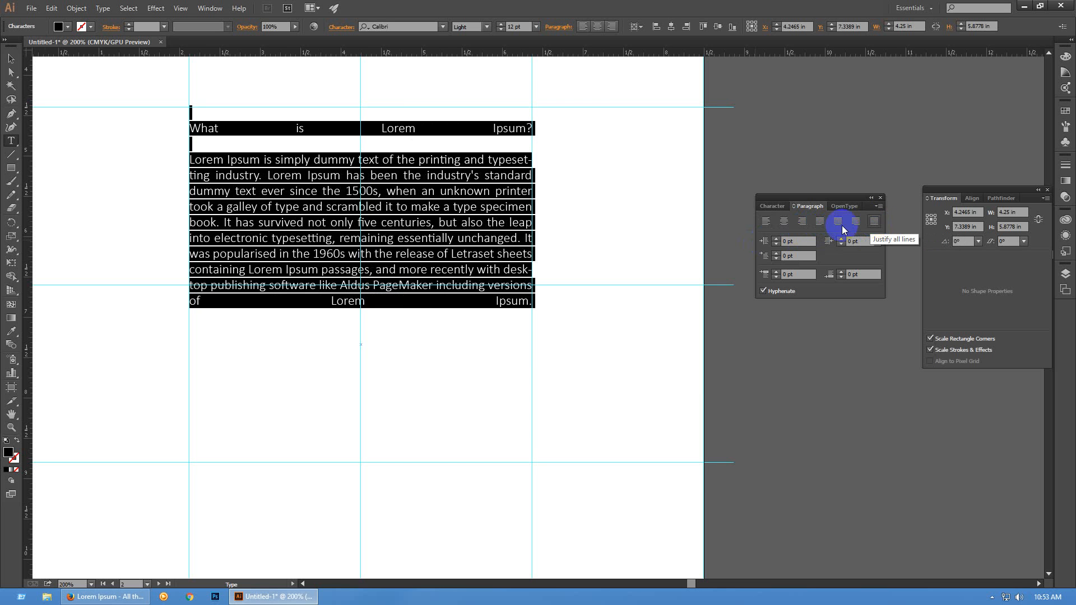
# Reset the selected text to left alignment and justify it with the last line aligned left
pyautogui.click(773, 224)
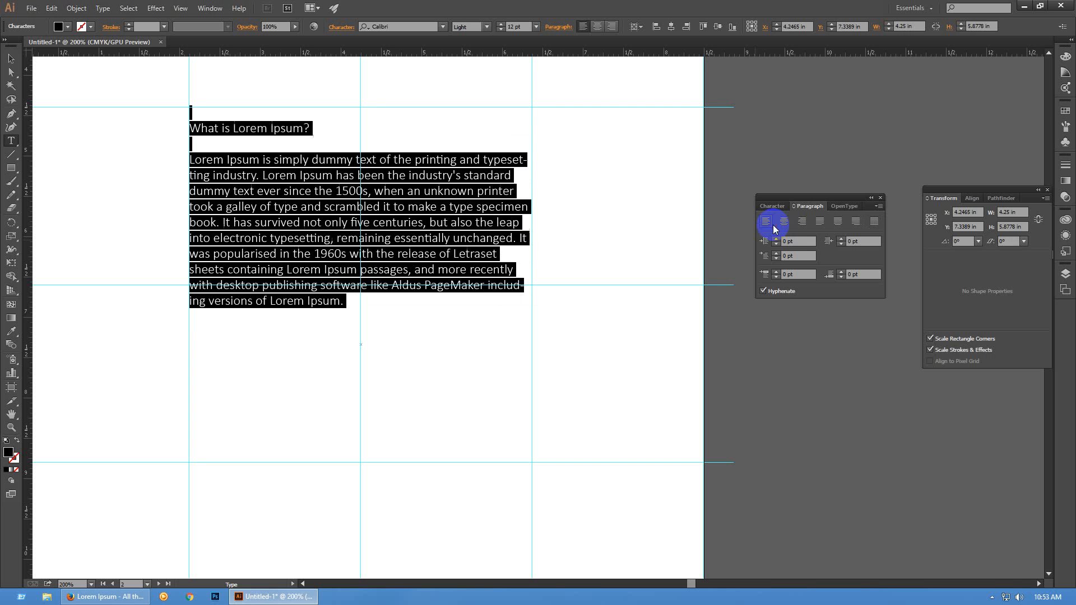
pyautogui.click(820, 227)
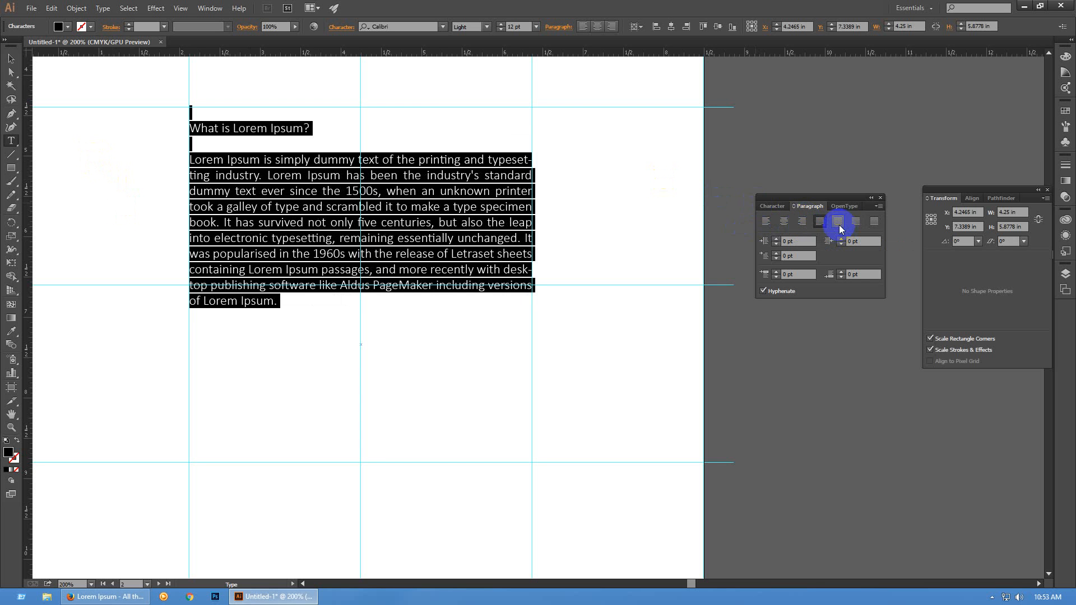
# Finish the paragraph alignment with last-line-left justification, leave text editing and deselect the frame
pyautogui.click(839, 224)
pyautogui.click(819, 226)
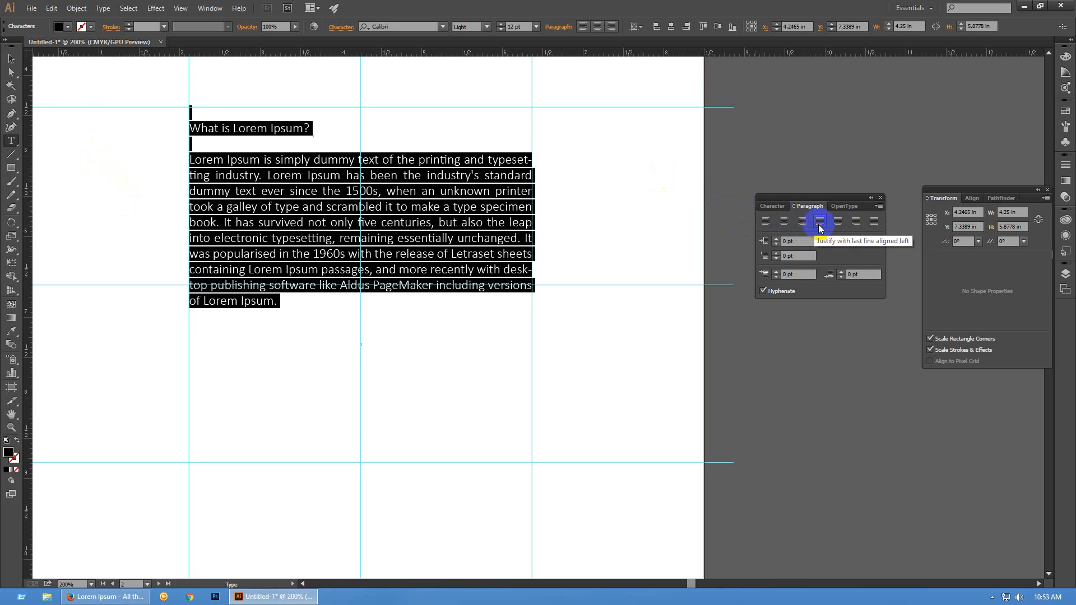
pyautogui.click(11, 59)
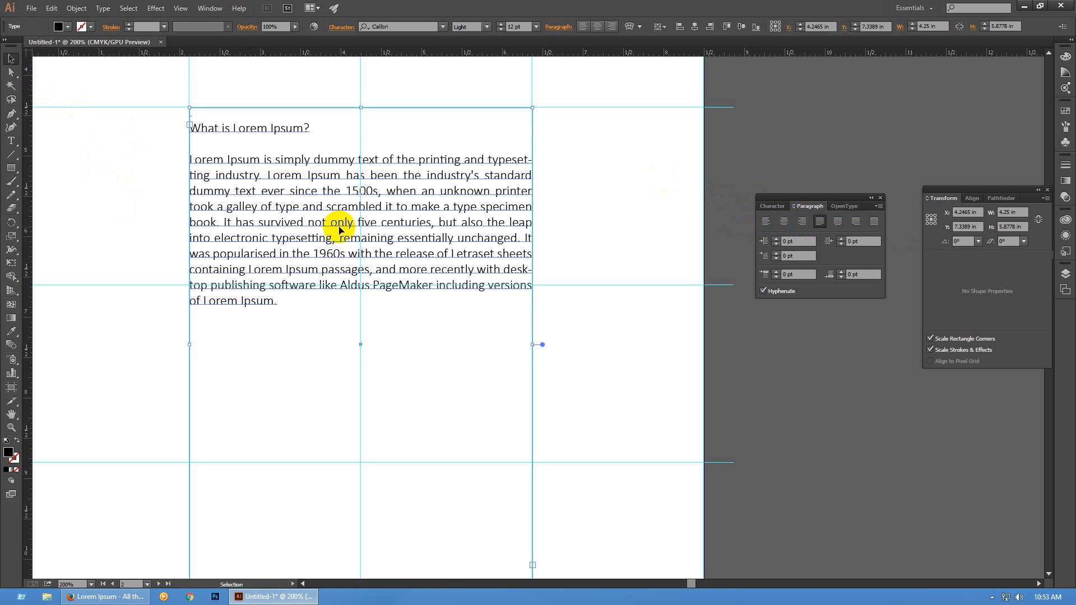
pyautogui.click(951, 487)
# Replace the heading line "What is Lorem Ipsum?" with "RRF Institute"
pyautogui.doubleClick(228, 129)
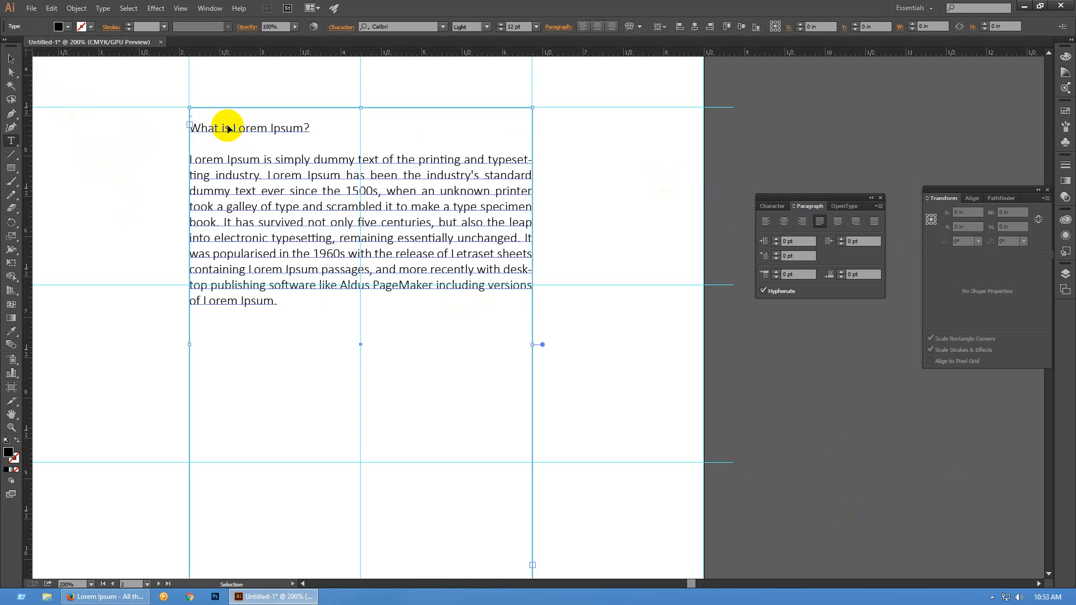
pyautogui.tripleClick(227, 128)
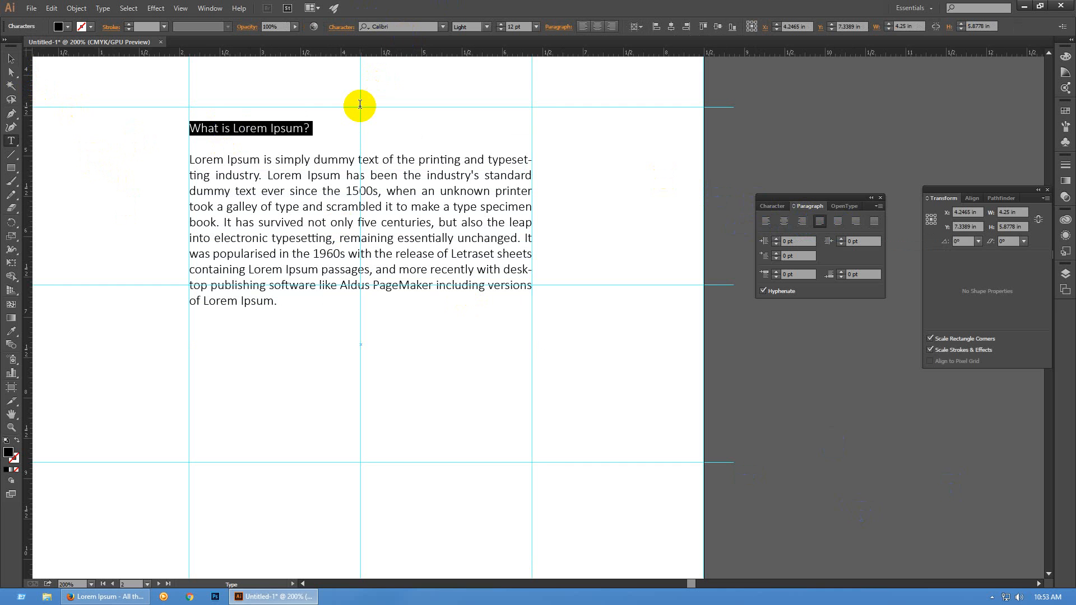
pyautogui.write('RR')
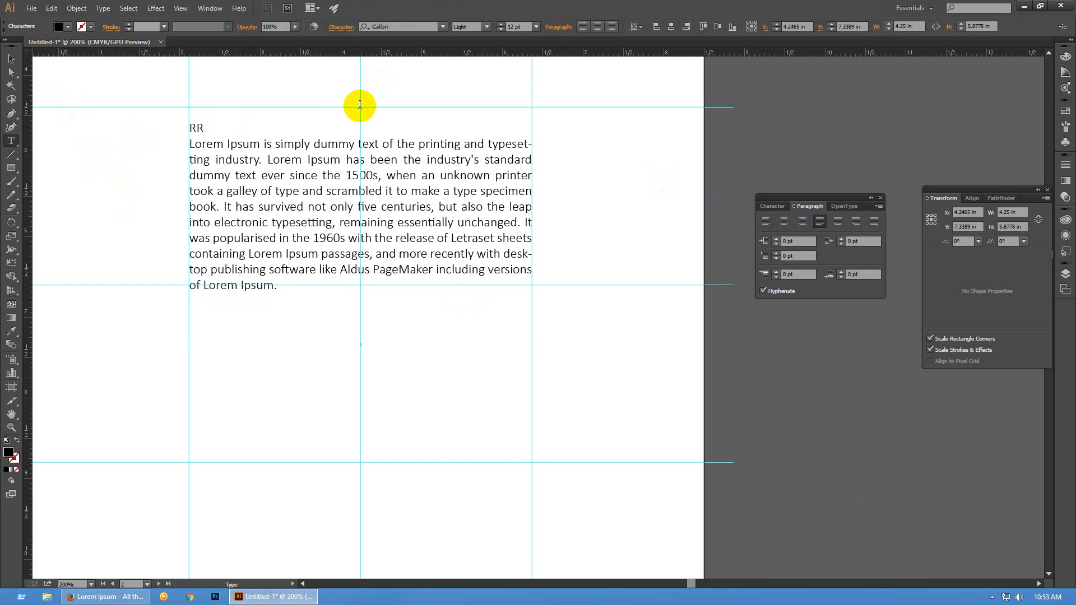
pyautogui.write('F Institute')
# Make the RRF Institute heading bold at 16 pt and delete the empty line above it
pyautogui.doubleClick(220, 127)
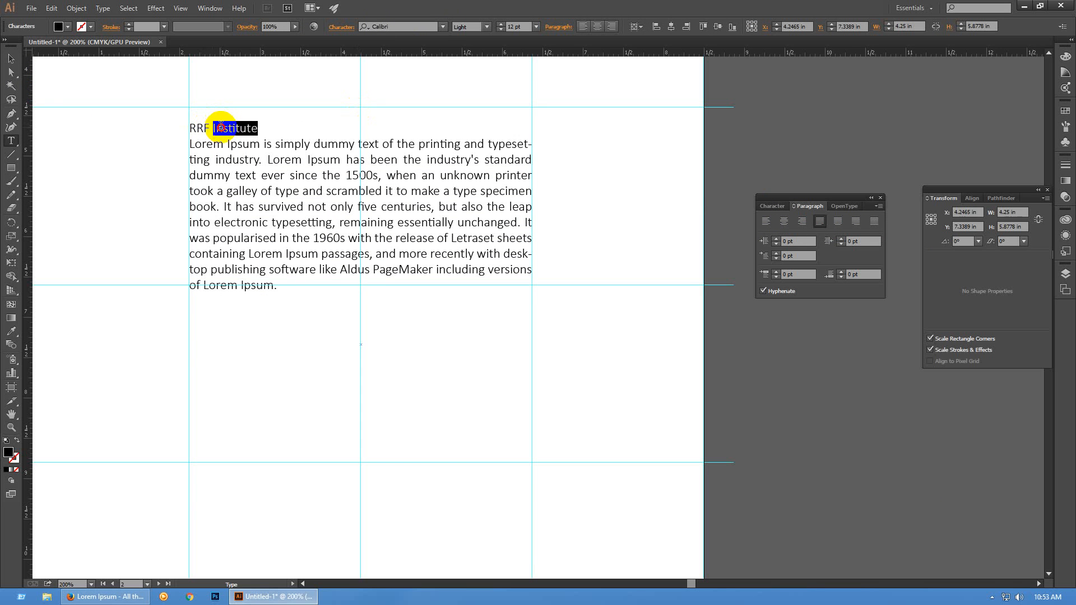
pyautogui.tripleClick(220, 127)
pyautogui.click(485, 28)
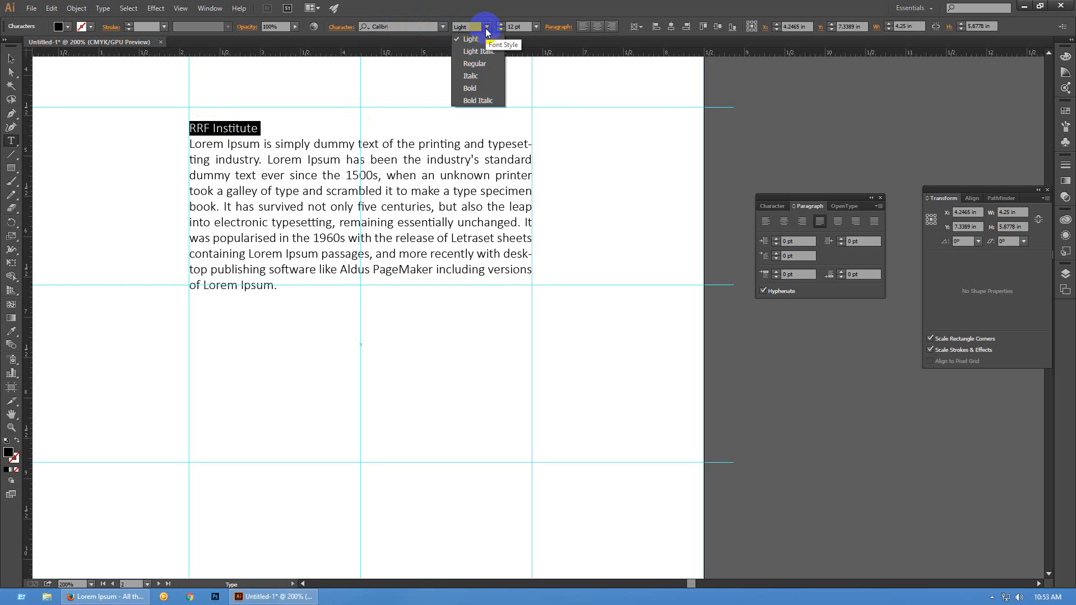
pyautogui.click(481, 88)
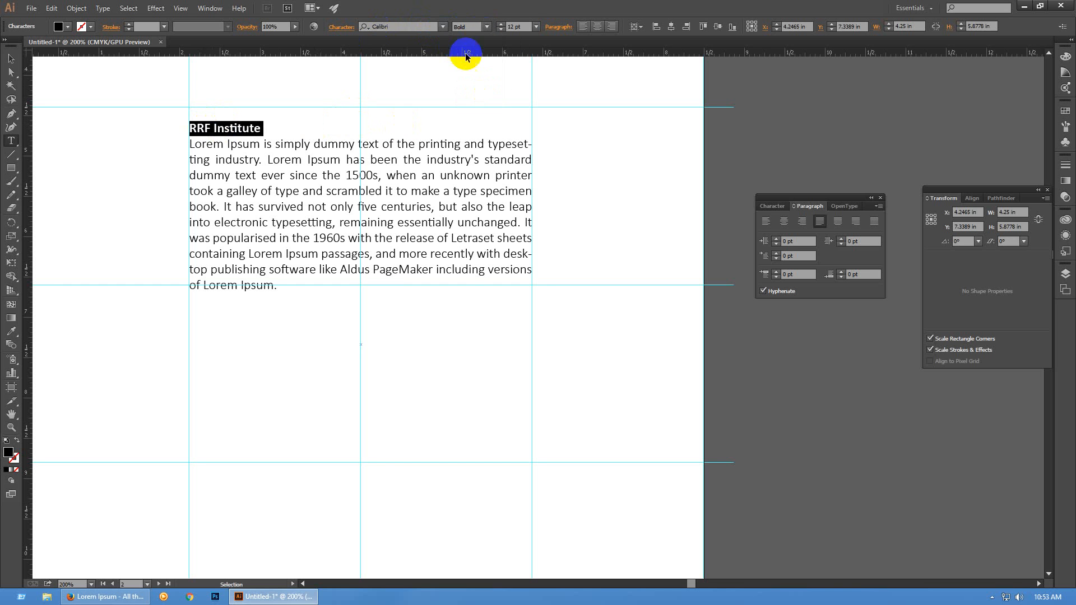
pyautogui.click(521, 25)
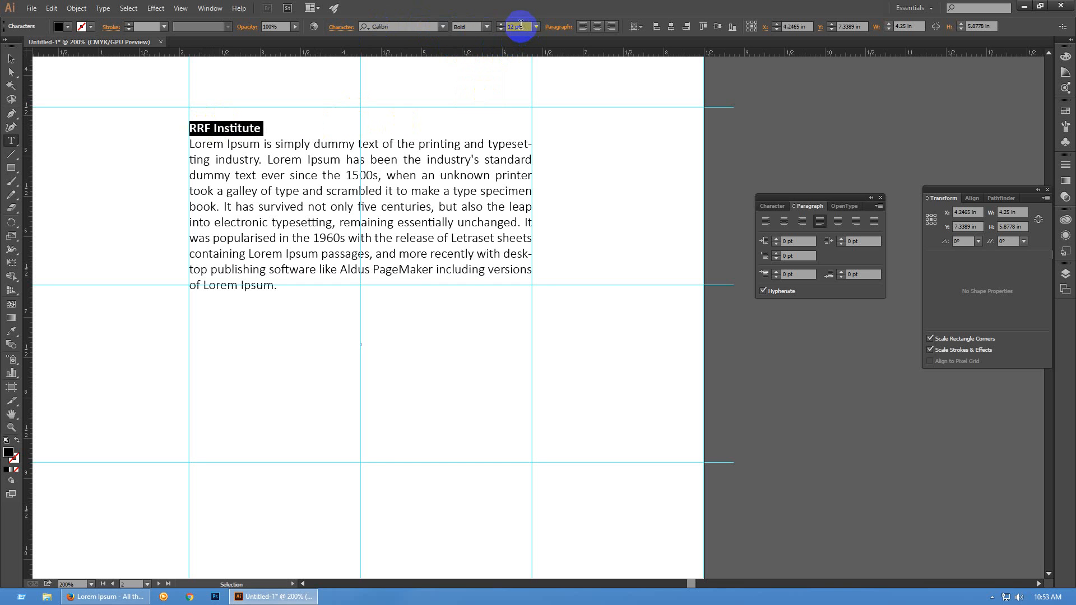
pyautogui.write('16')
pyautogui.click(406, 35)
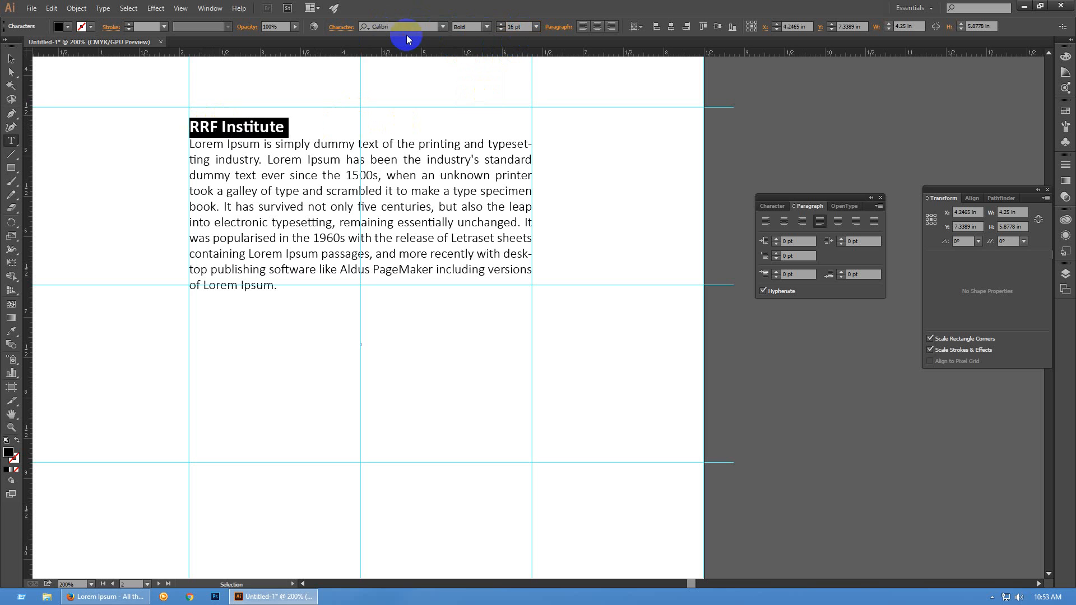
pyautogui.click(9, 61)
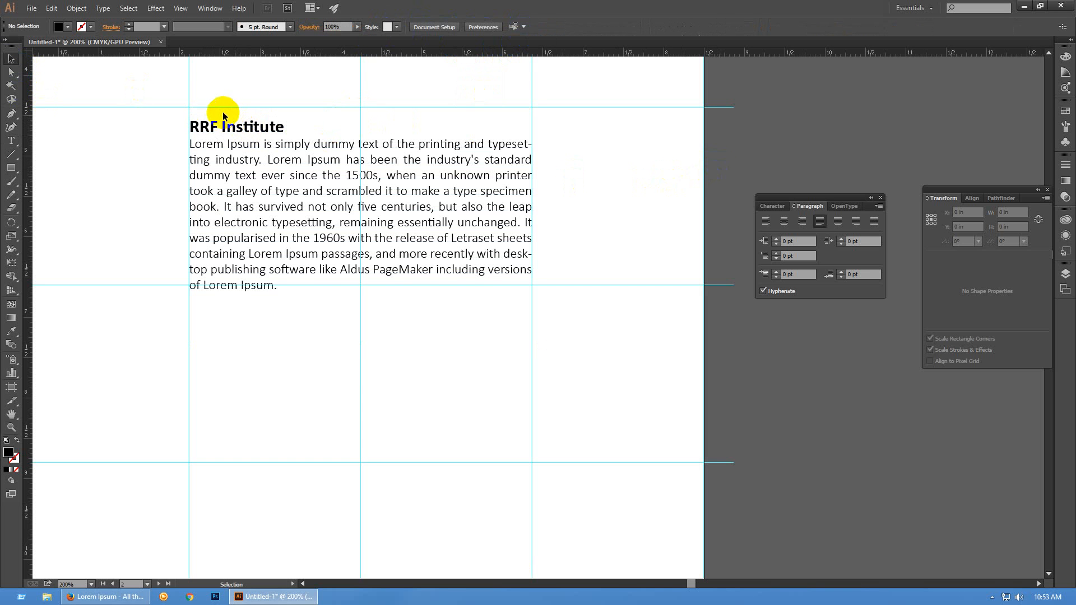
pyautogui.doubleClick(195, 128)
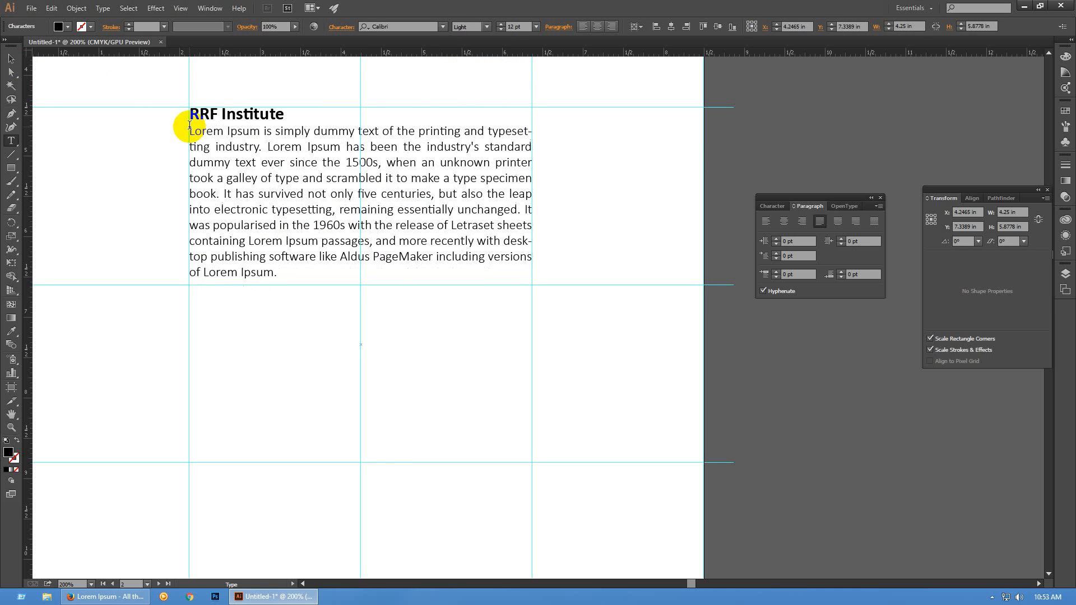
pyautogui.click(10, 58)
# Resize the text frame to a narrow column about 2.17 in wide and 4.06 in high, centered on the middle vertical guide, and deselect it
pyautogui.scroll(-1, 371, 116)
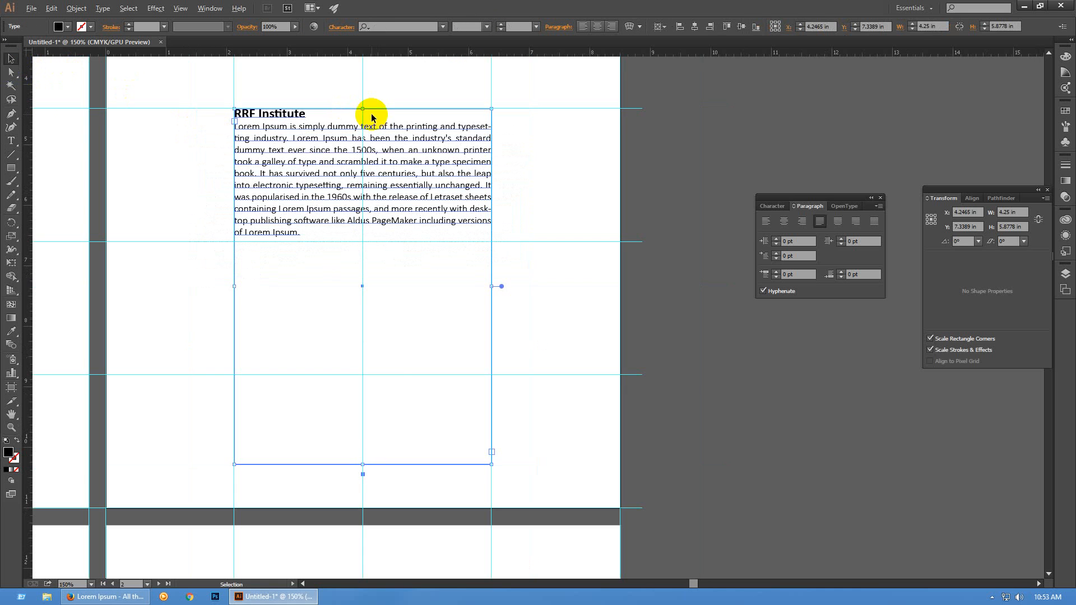
pyautogui.click(363, 464)
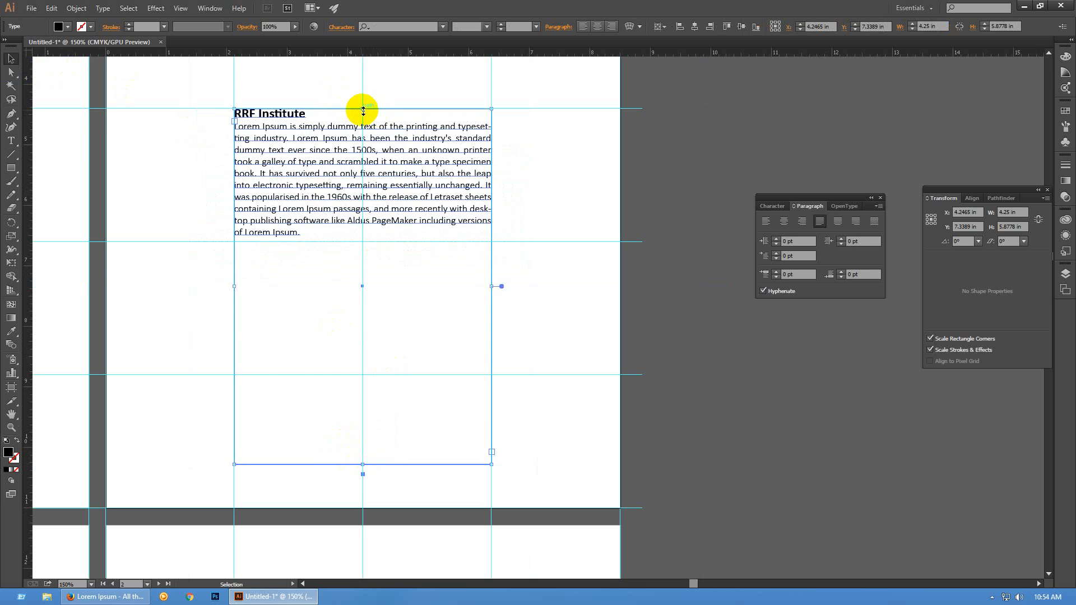
pyautogui.moveTo(361, 108); pyautogui.dragTo(378, 240)
pyautogui.moveTo(377, 238); pyautogui.dragTo(377, 240)
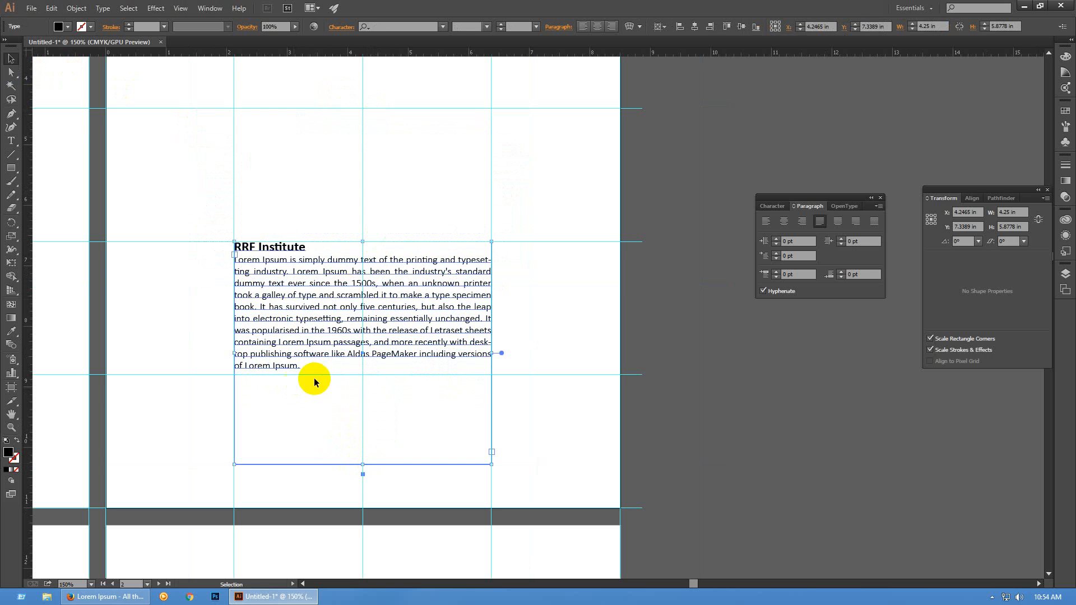
pyautogui.moveTo(290, 354)
pyautogui.mouseDown()
pyautogui.moveTo(281, 354)
pyautogui.moveTo(293, 353)
pyautogui.mouseUp()
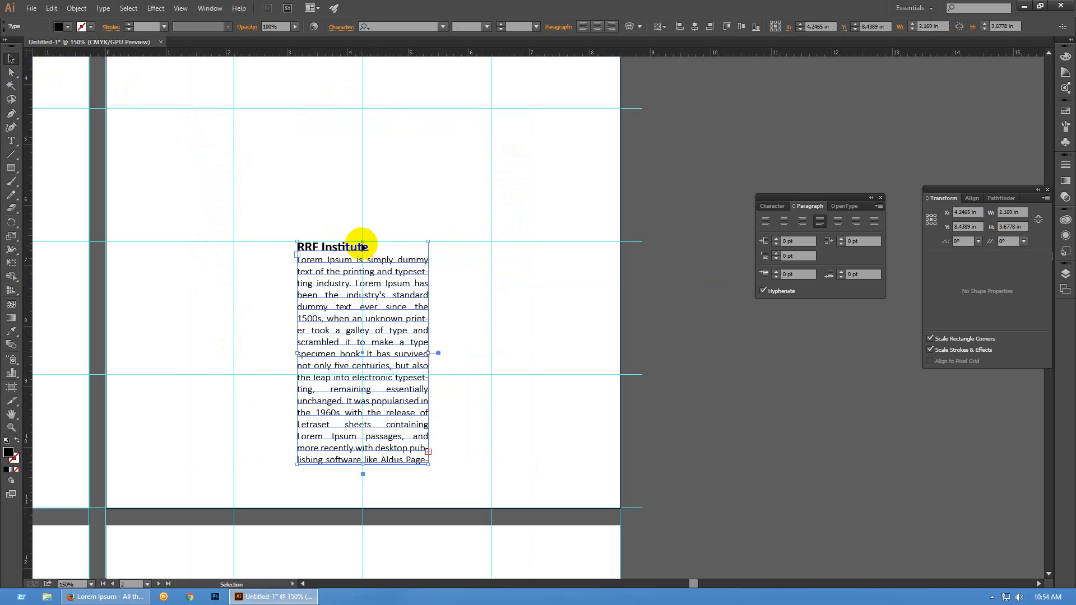
pyautogui.moveTo(362, 241); pyautogui.dragTo(363, 218)
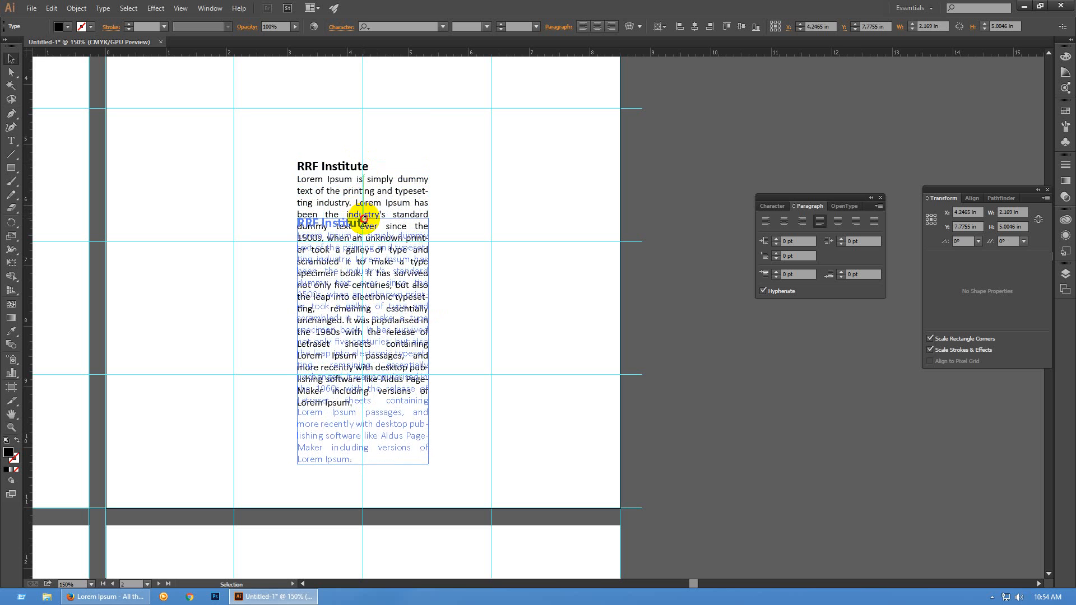
pyautogui.click(772, 387)
# Examine the narrow text column up close and highlight the hyphenated word "printer" across its line break
pyautogui.doubleClick(393, 325)
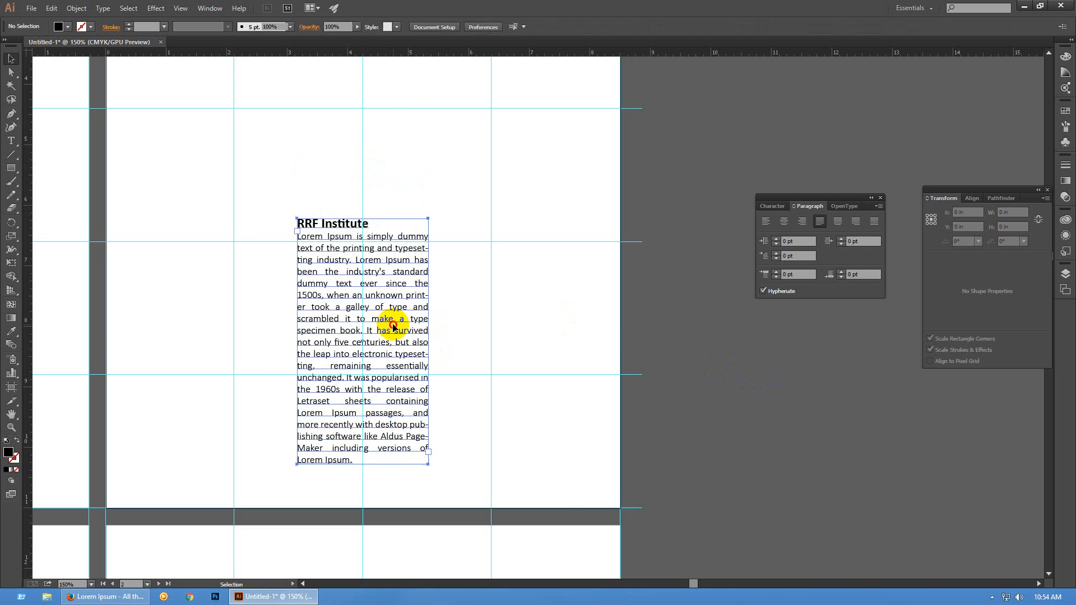
pyautogui.scroll(1, 399, 323)
pyautogui.scroll(1, 399, 322)
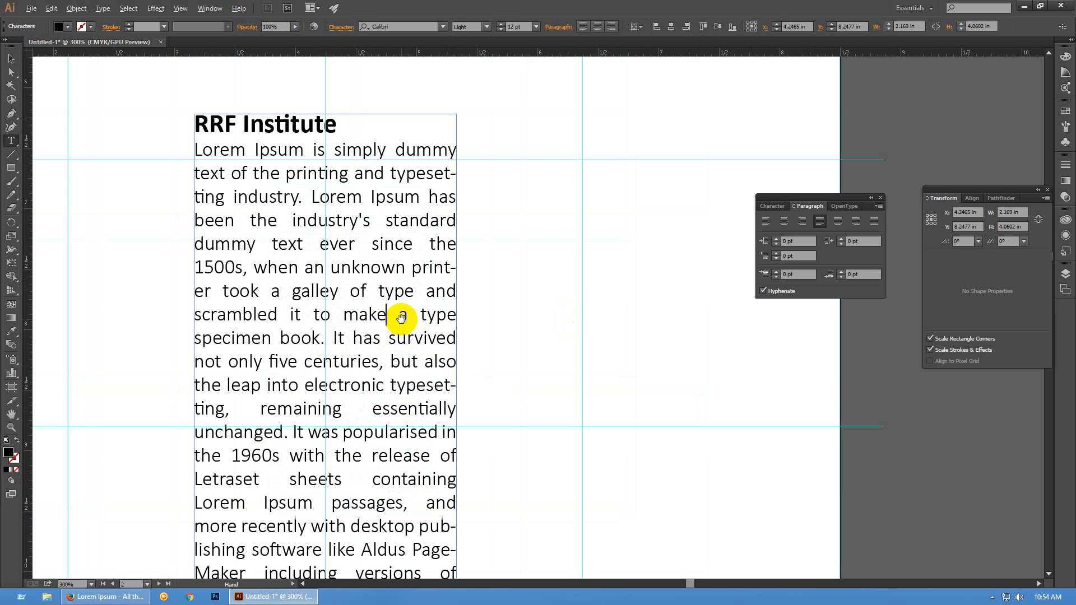
pyautogui.moveTo(412, 267); pyautogui.dragTo(209, 293)
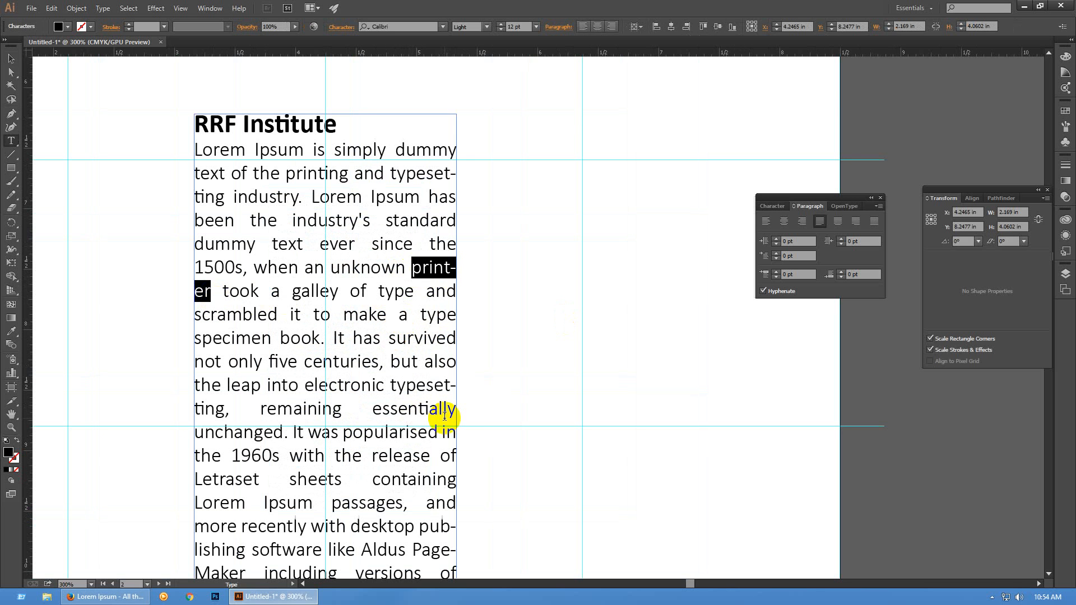
pyautogui.click(445, 268)
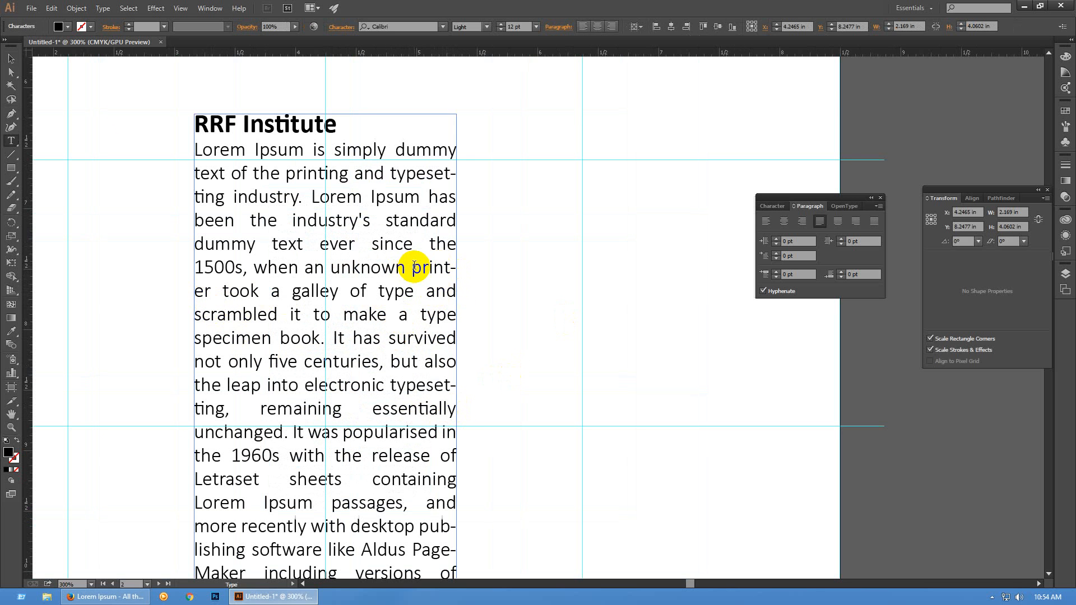
# Try widening the text frame symmetrically to about 2.79 in and undo the resize
pyautogui.click(12, 58)
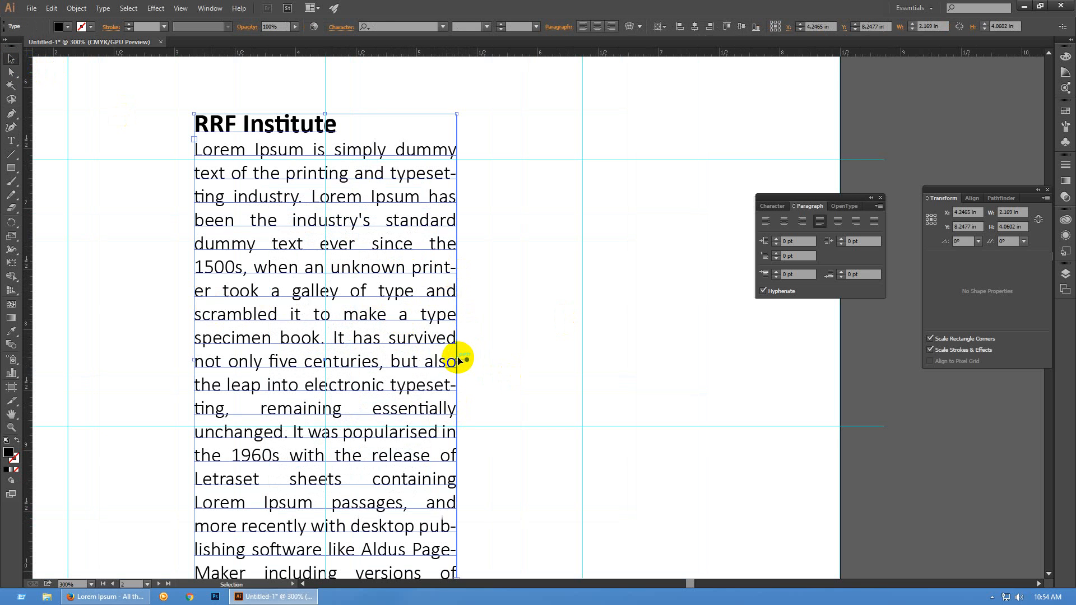
pyautogui.moveTo(459, 359); pyautogui.dragTo(494, 360)
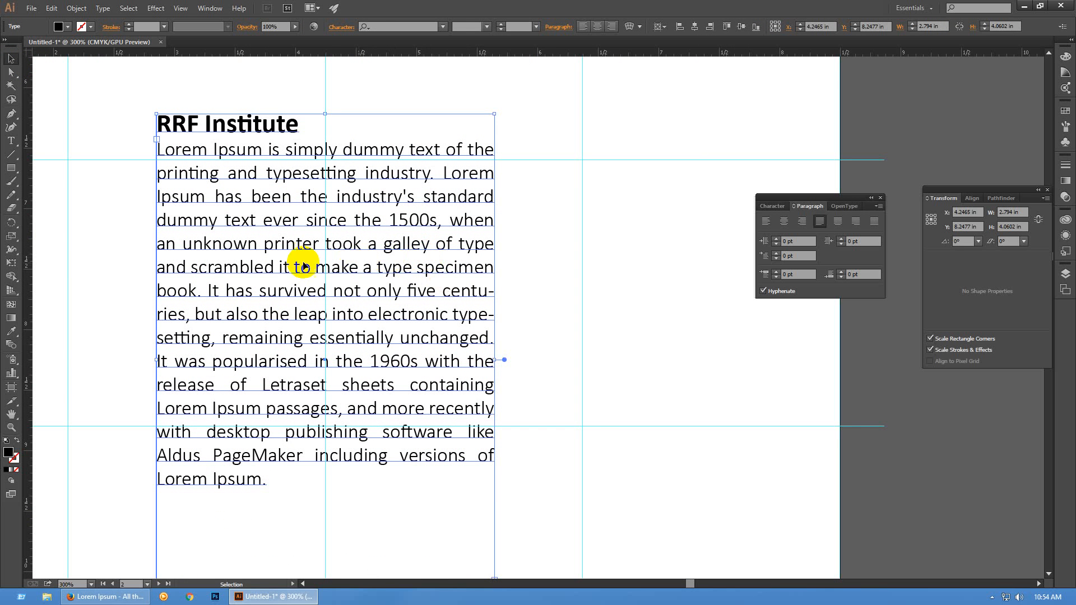
pyautogui.hotkey('ctrl', 'z')
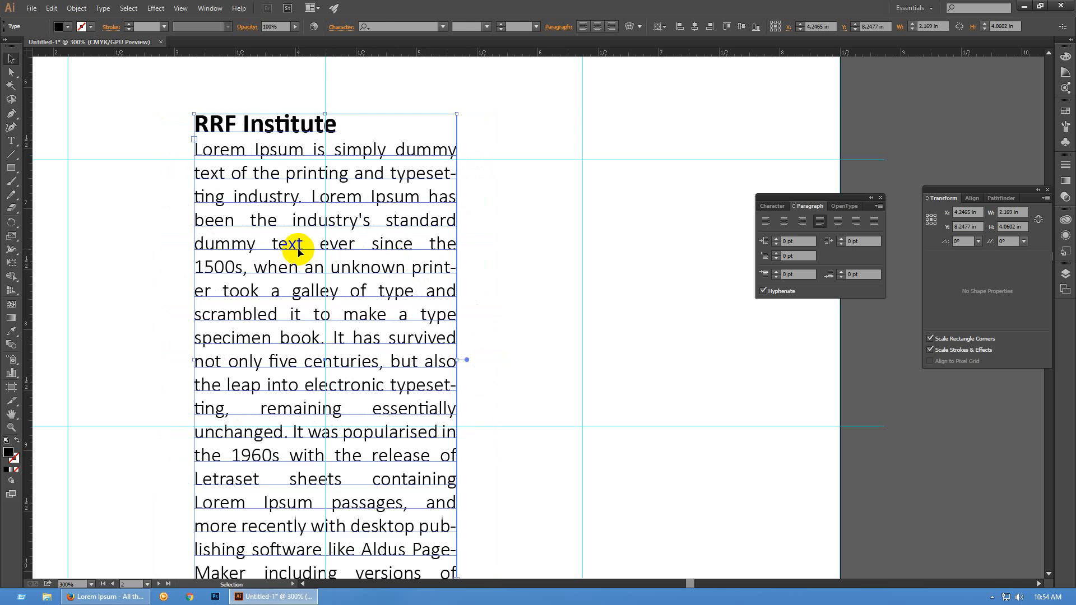
# Turn off hyphenation for all the text in the frame
pyautogui.doubleClick(298, 252)
pyautogui.hotkey('ctrl', 'a')
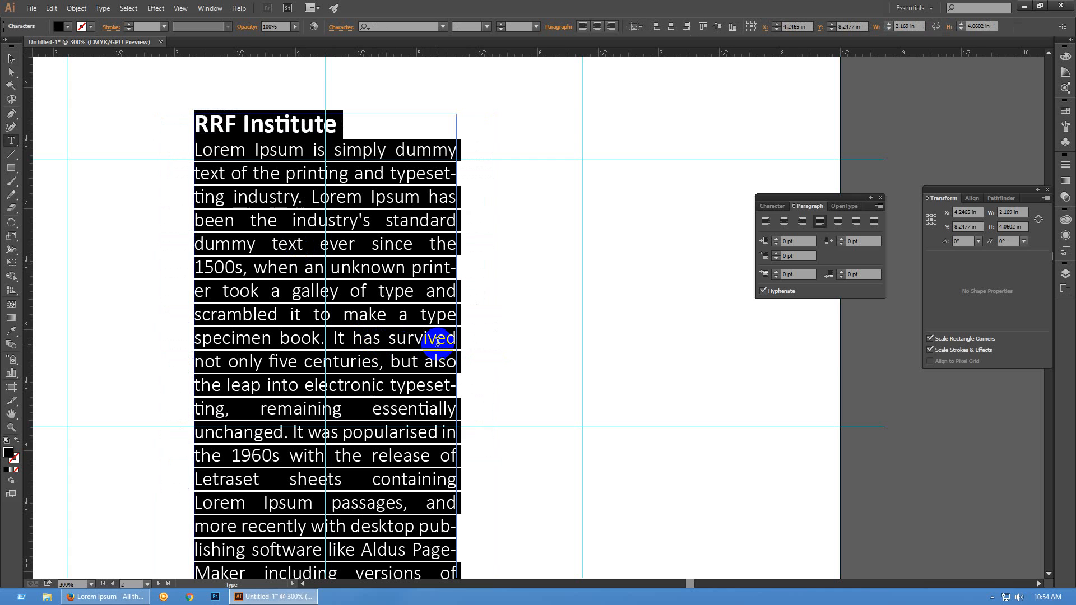
pyautogui.click(781, 292)
pyautogui.click(793, 296)
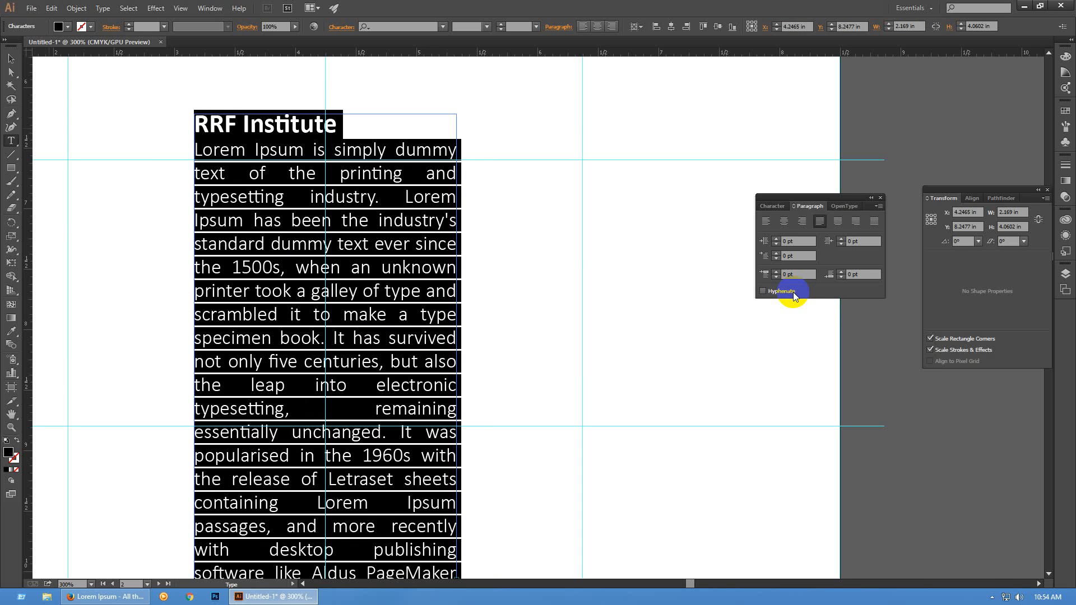
pyautogui.click(390, 361)
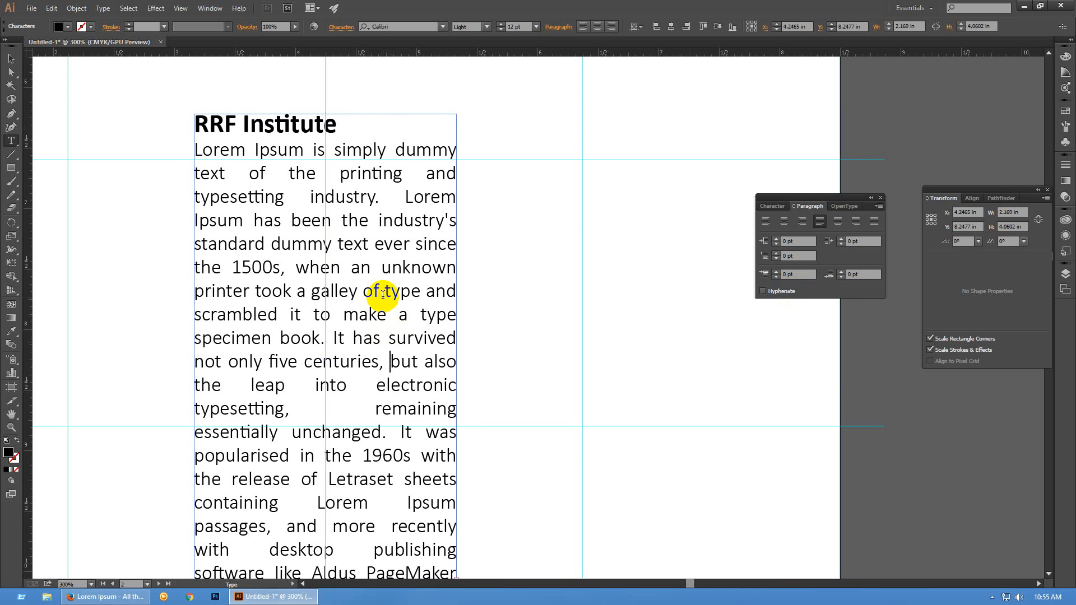
# Align all the text in the frame to the left
pyautogui.scroll(-1, 382, 292)
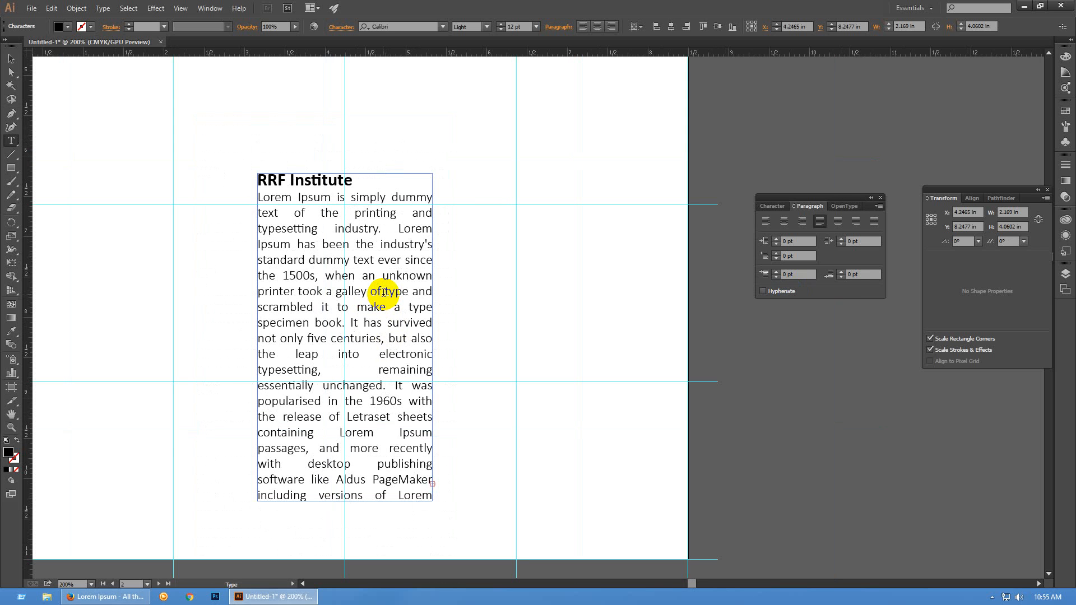
pyautogui.hotkey('ctrl', 'a')
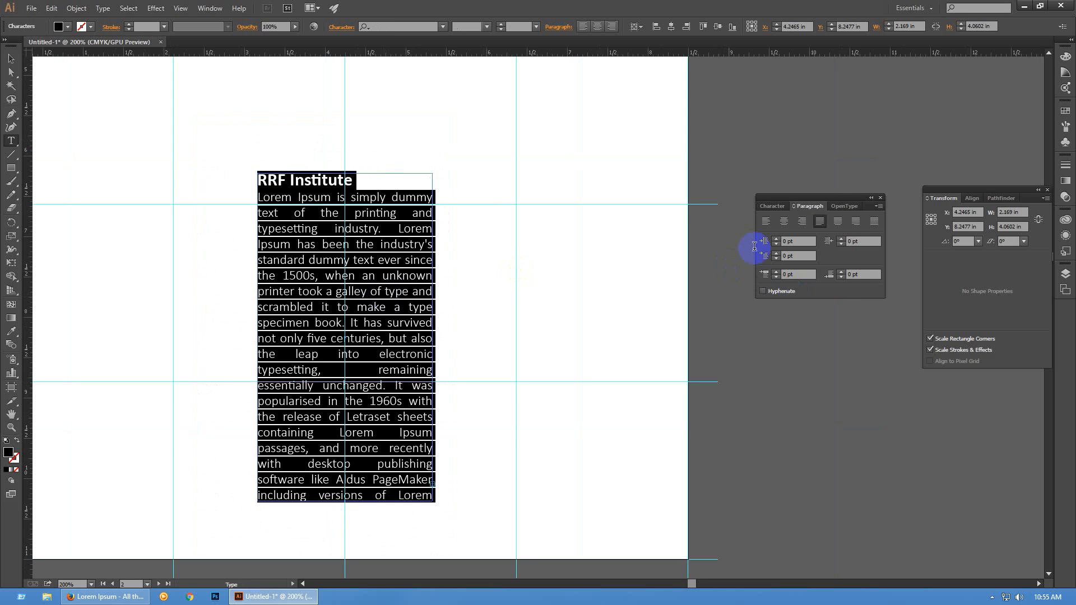
pyautogui.click(766, 223)
pyautogui.click(395, 315)
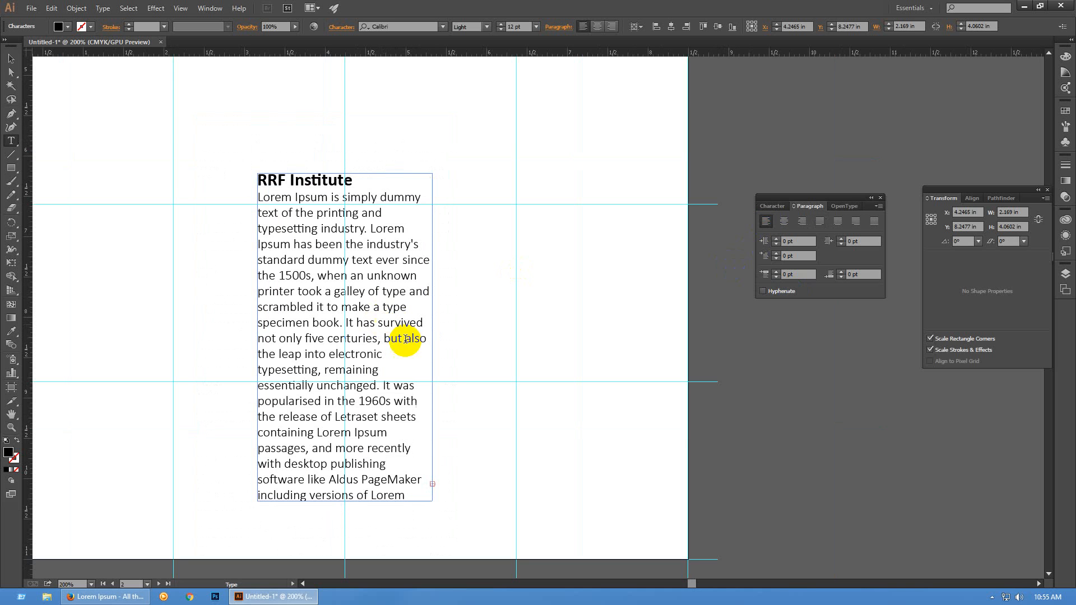
# Raise the text frame's top edge slightly to fit the overflowing last line, and deselect the frame
pyautogui.click(11, 59)
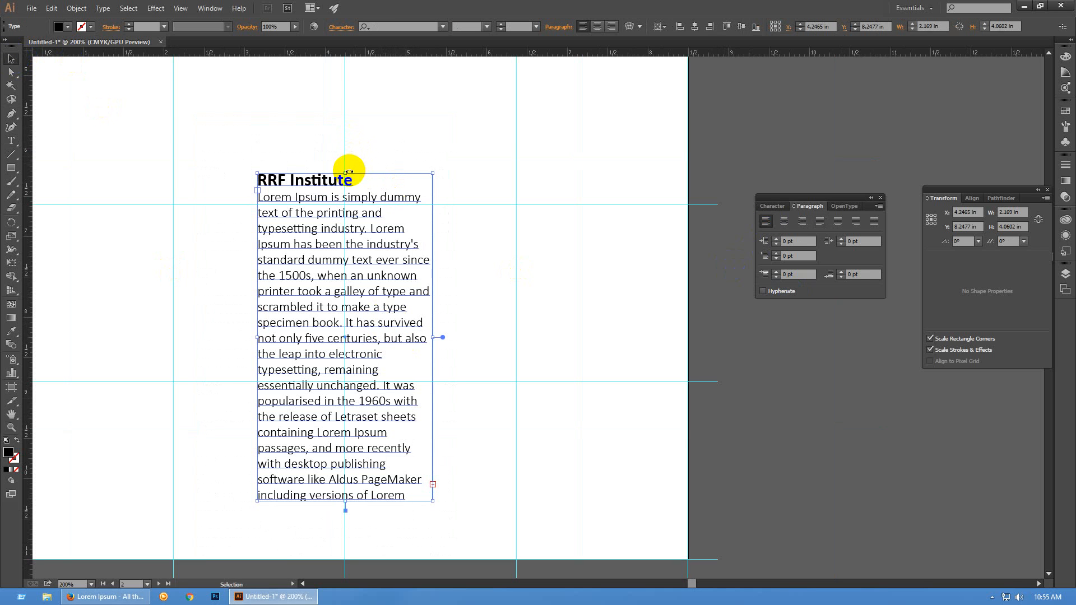
pyautogui.moveTo(345, 173)
pyautogui.mouseDown()
pyautogui.moveTo(348, 149)
pyautogui.moveTo(350, 158)
pyautogui.mouseUp()
pyautogui.click(790, 379)
# Draw a rectangle about 2.13 in wide and 8.8 in high from the second artboard's bottom-right corner up to its highest inner guide intersection
pyautogui.hotkey('ctrl', '-')
pyautogui.hotkey('ctrl', '-')
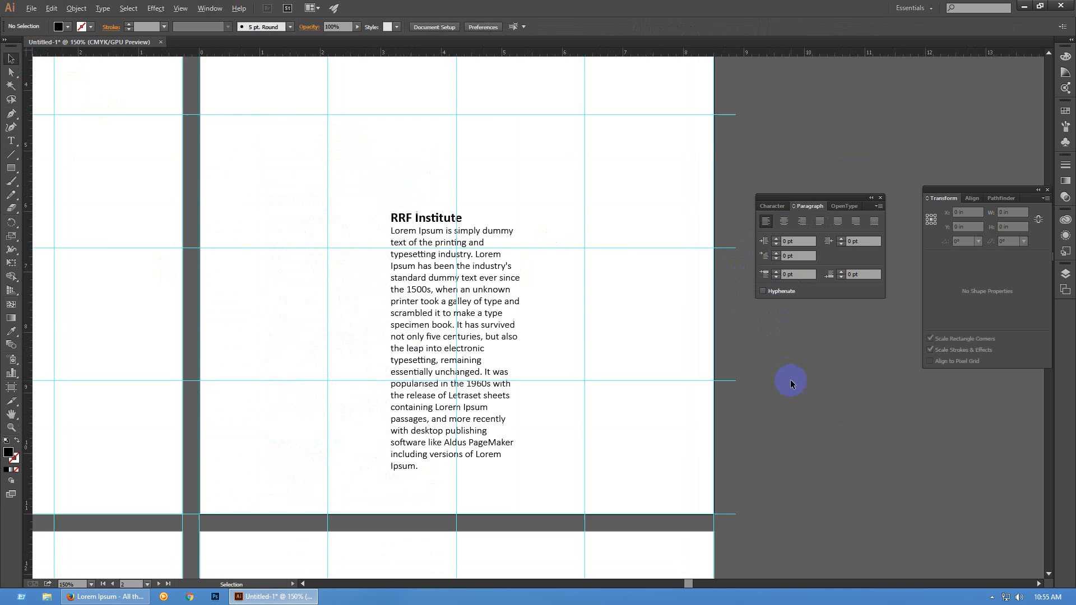
pyautogui.moveTo(824, 430); pyautogui.dragTo(757, 449)
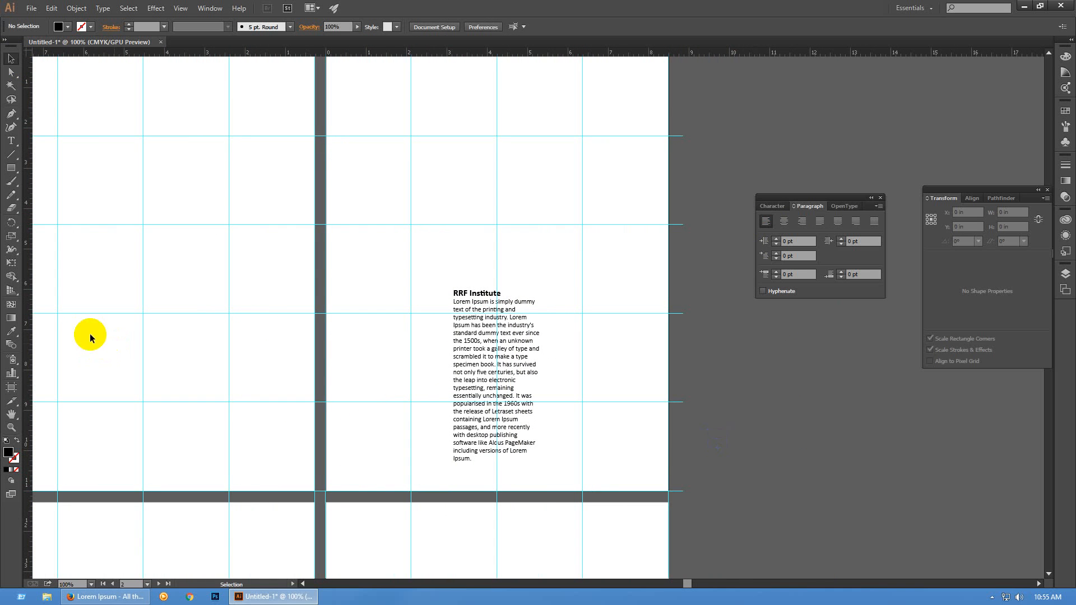
pyautogui.click(11, 167)
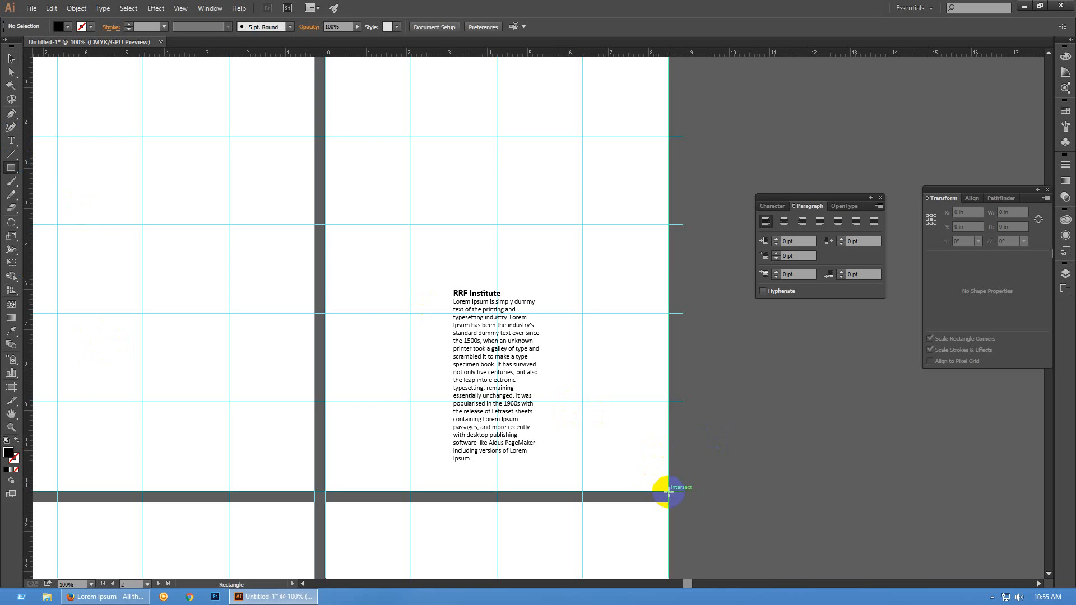
pyautogui.moveTo(668, 491); pyautogui.dragTo(582, 134)
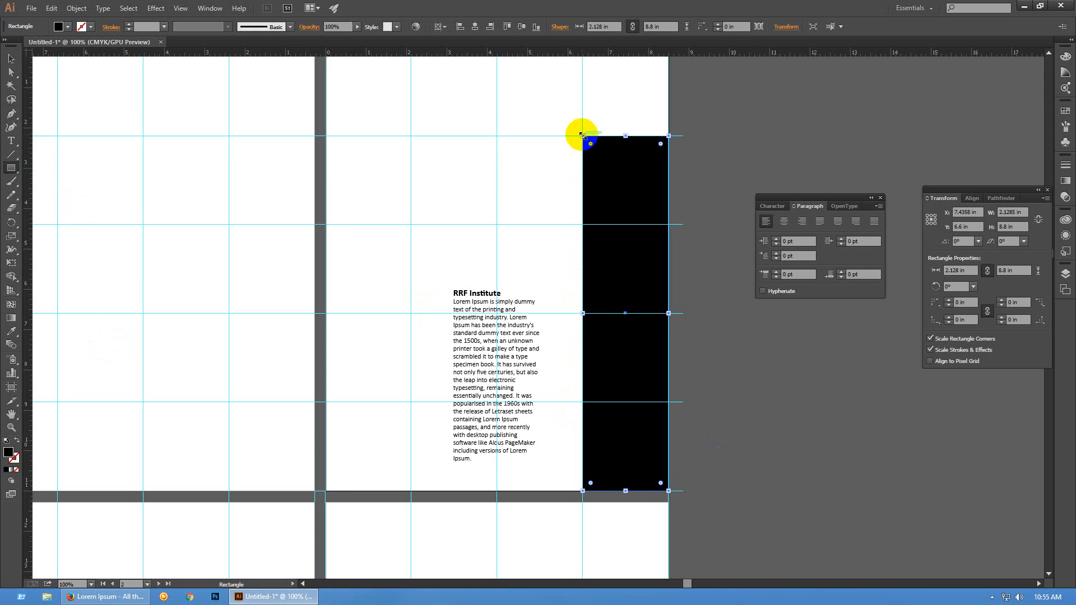
# Fill the new black rectangle on the second artboard with the bright cyan-blue swatch and deselect it
pyautogui.press('v')
pyautogui.click(1065, 110)
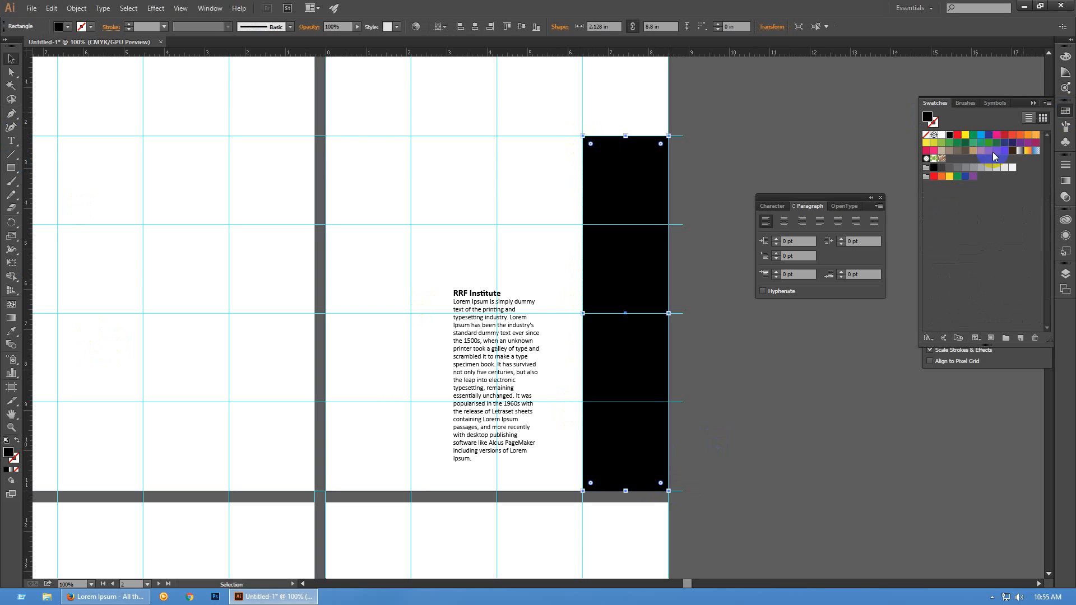
pyautogui.click(982, 135)
pyautogui.click(768, 472)
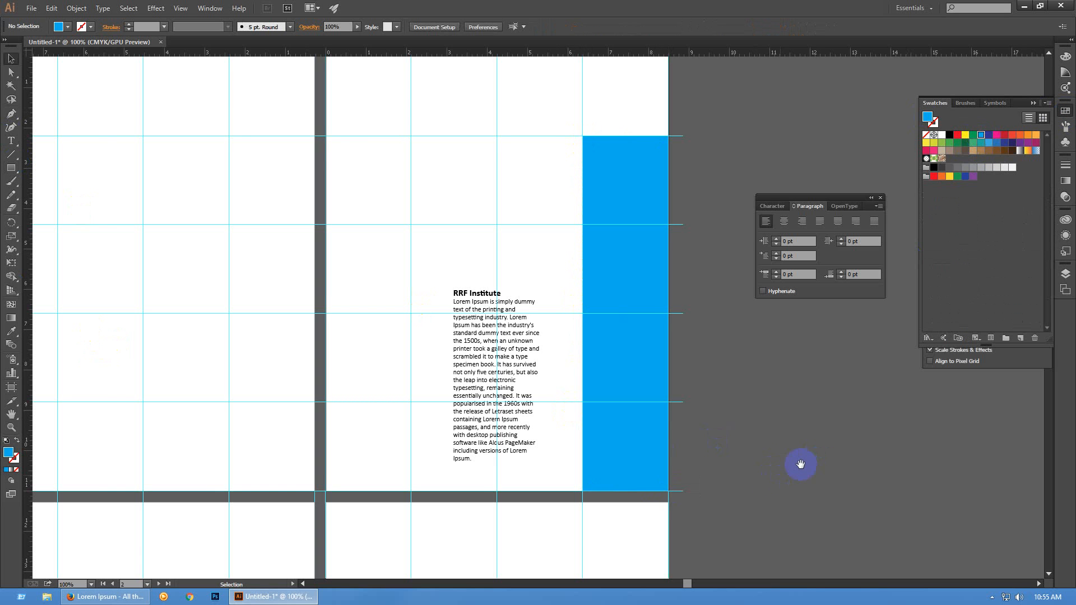
# Copy the blue rectangle straight across to the artboard's left edge, and lower the original's top edge by one guide row
pyautogui.moveTo(797, 461); pyautogui.dragTo(805, 468)
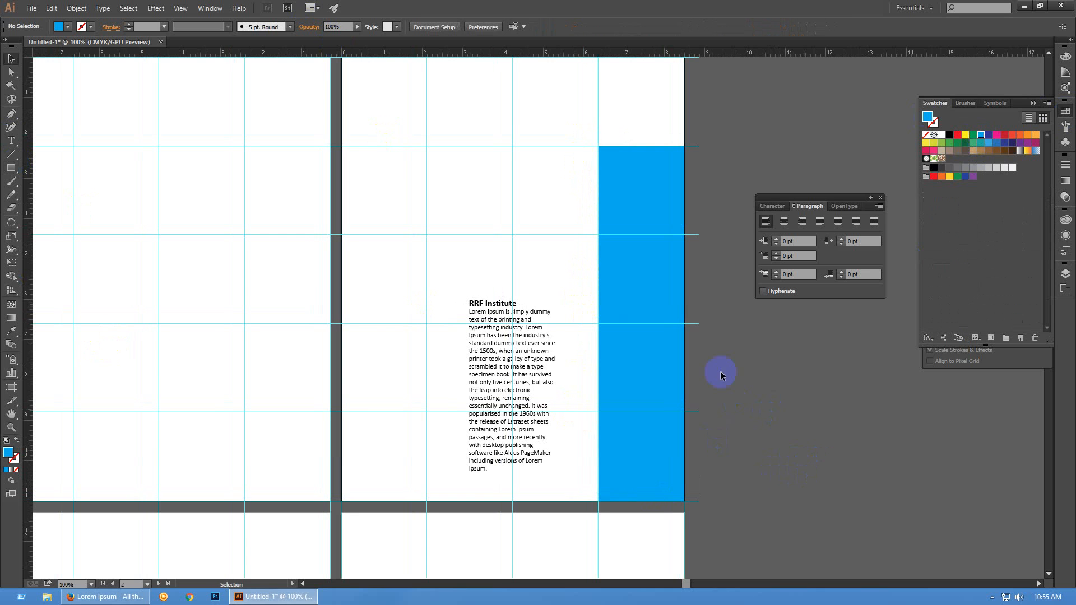
pyautogui.moveTo(653, 284); pyautogui.dragTo(401, 312)
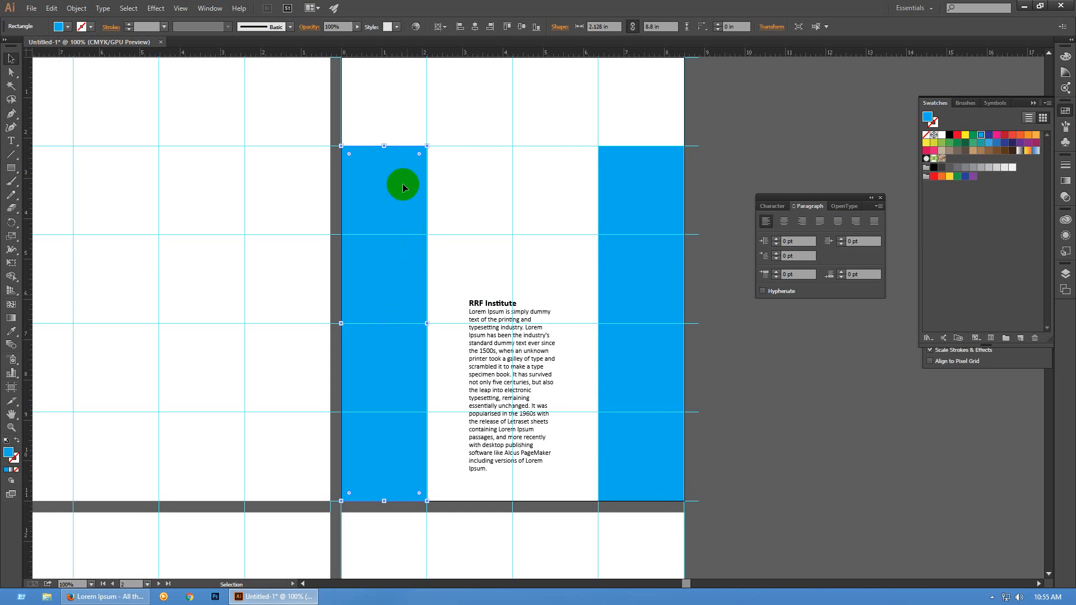
pyautogui.scroll(1, 406, 197)
pyautogui.click(641, 194)
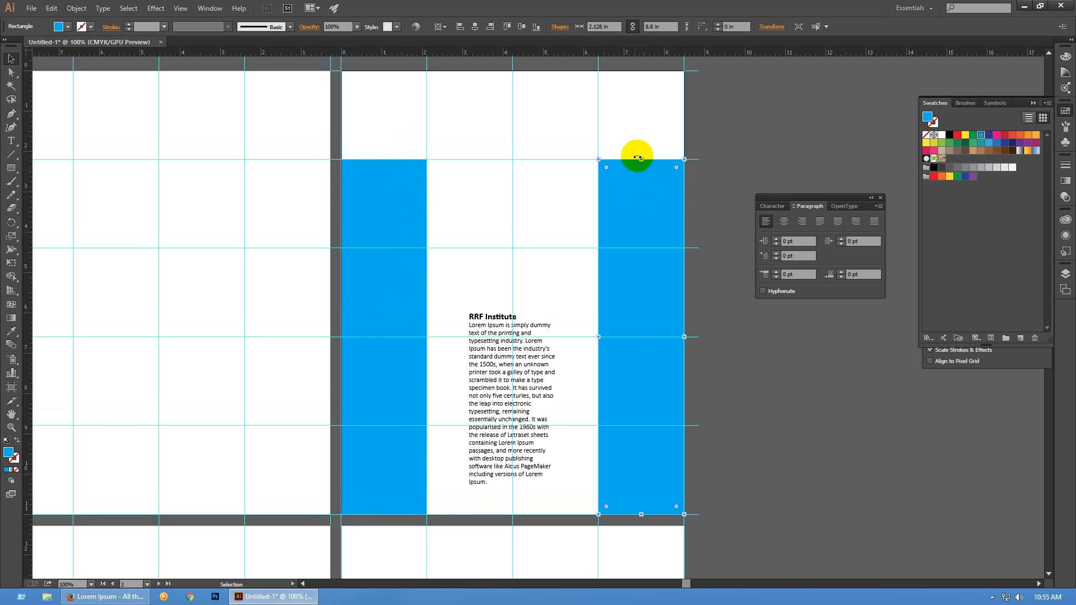
pyautogui.moveTo(643, 161); pyautogui.dragTo(641, 247)
# Fill the copied rectangle on the artboard's left edge with the medium blue swatch and deselect it
pyautogui.click(378, 196)
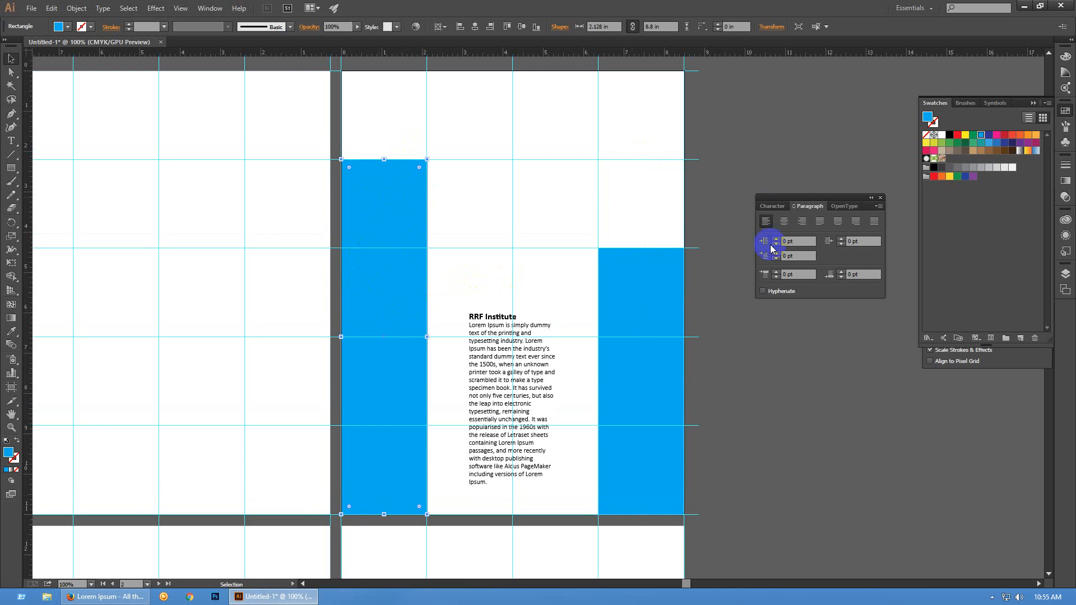
pyautogui.click(996, 143)
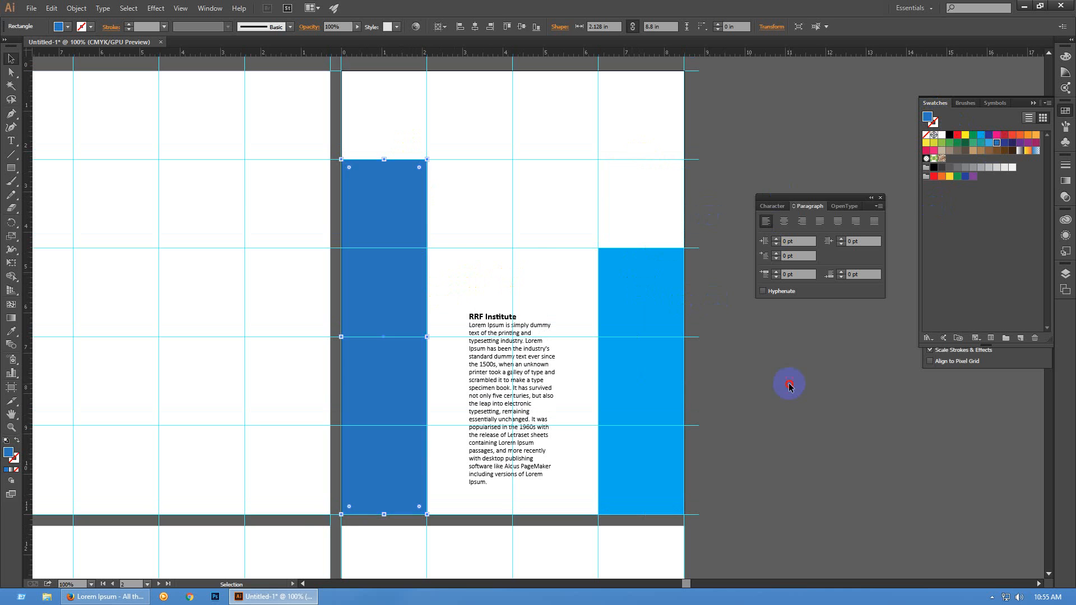
pyautogui.click(796, 381)
# Hide the guides and all the panels to view the layout cleanly
pyautogui.moveTo(822, 397); pyautogui.dragTo(824, 403)
pyautogui.hotkey('ctrl', ';')
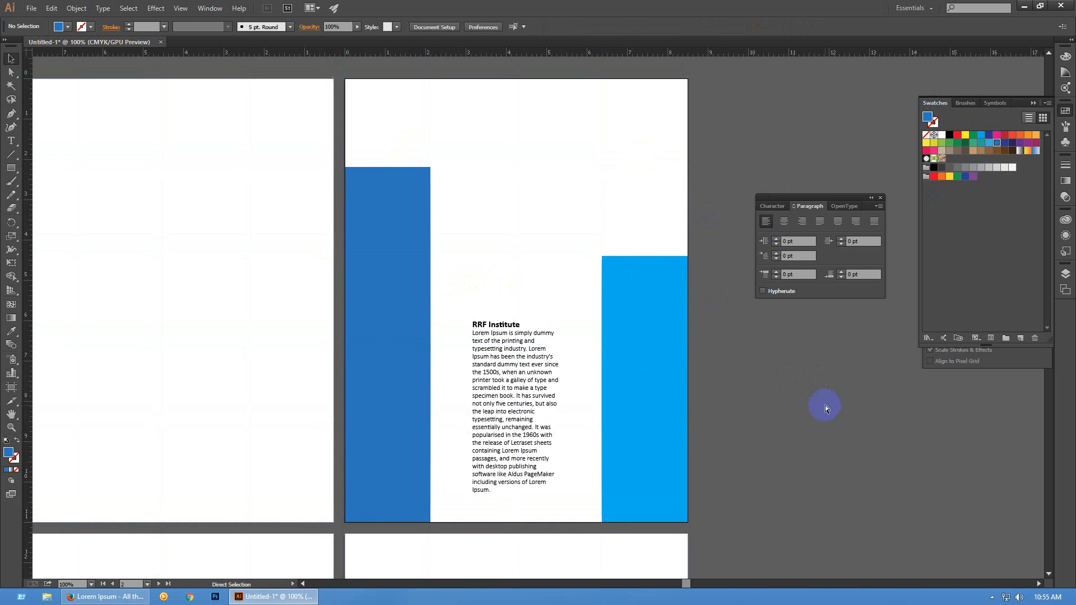
pyautogui.moveTo(783, 370); pyautogui.dragTo(822, 378)
pyautogui.press('Tab')
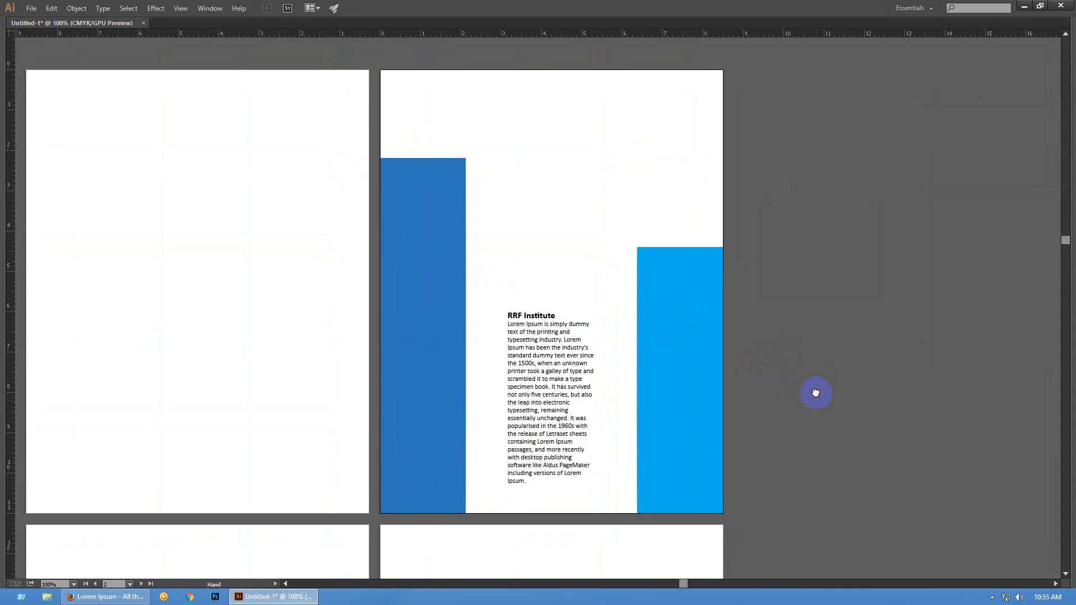
# Widen the RRF Institute text frame equally on both sides so it nearly fills the gap between the blue rectangles
pyautogui.click(565, 357)
pyautogui.click(563, 358)
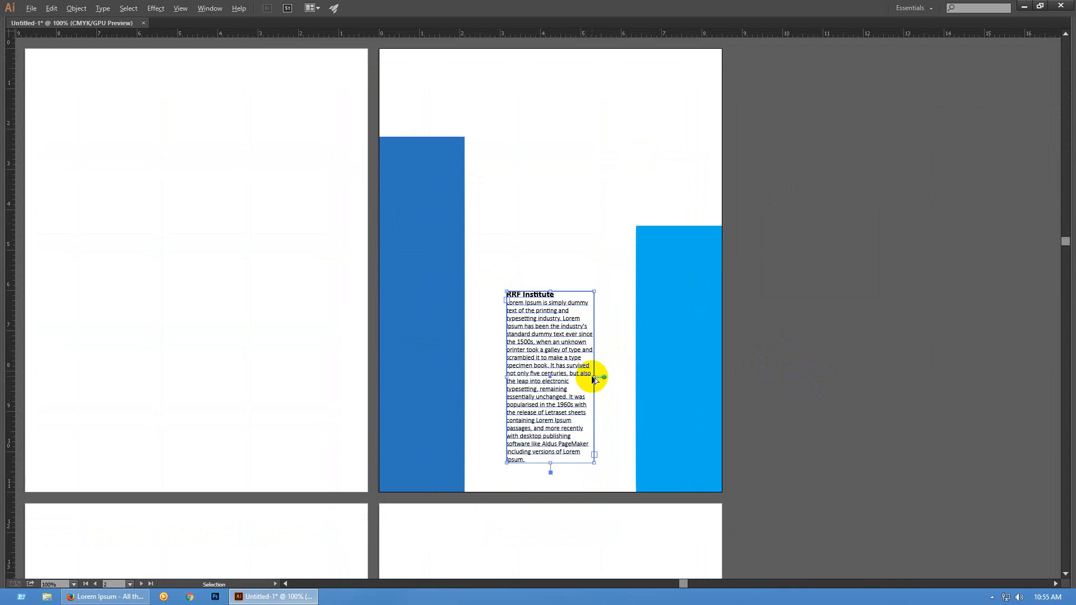
pyautogui.moveTo(594, 378); pyautogui.dragTo(628, 375)
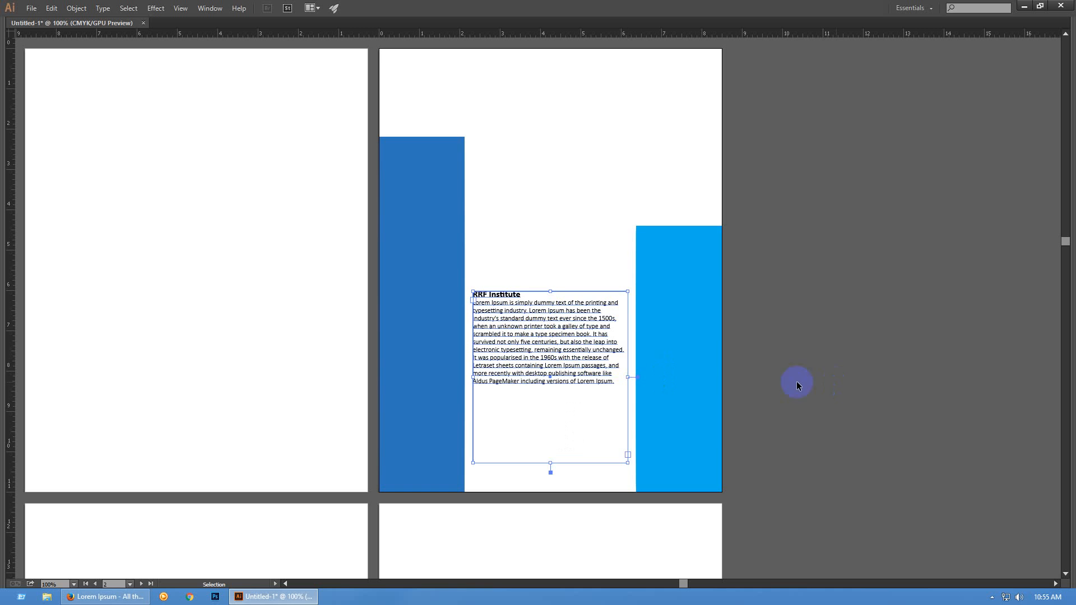
pyautogui.click(797, 384)
# Lower the text frame's top edge until the frame just fits the text, and deselect it
pyautogui.click(591, 339)
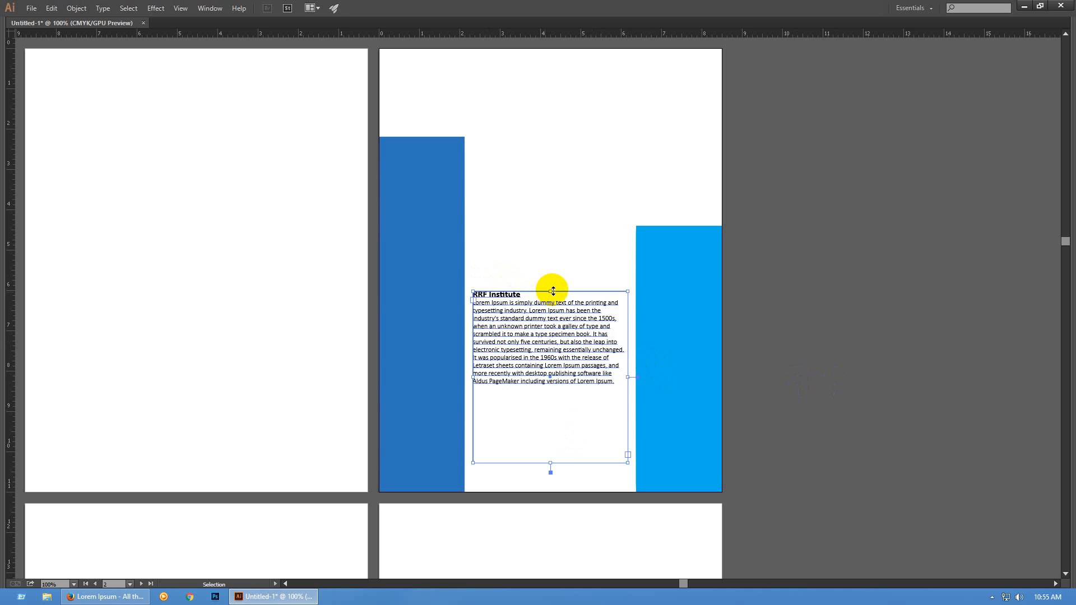
pyautogui.moveTo(553, 291); pyautogui.dragTo(561, 375)
pyautogui.click(752, 396)
# Show the guides, move the text frame up so its bottom edge rests on the lowest inner guide, and deselect it
pyautogui.hotkey('ctrl', ';')
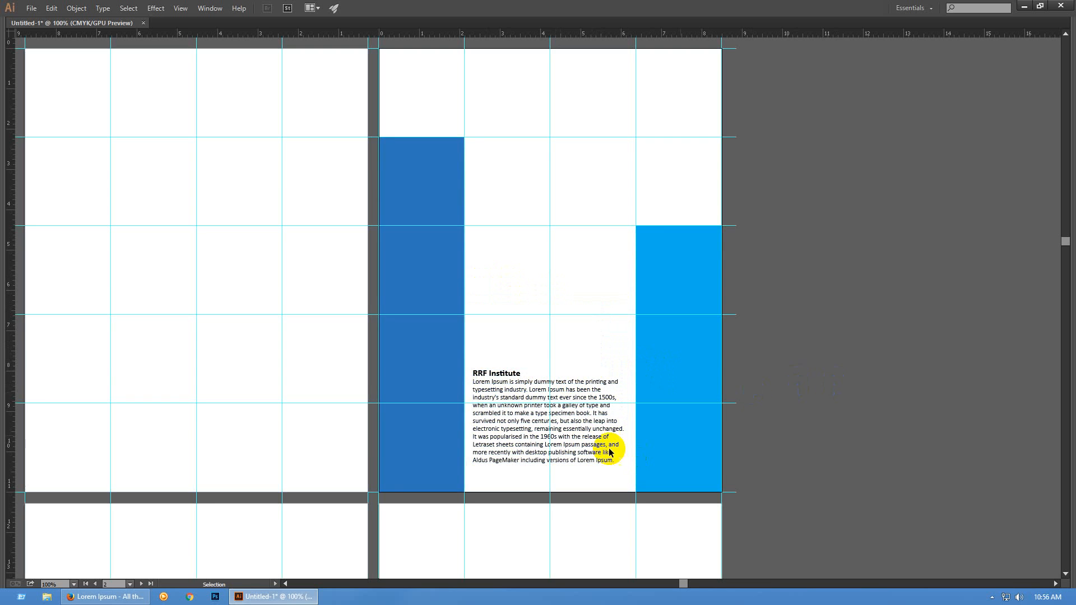
pyautogui.moveTo(586, 441); pyautogui.dragTo(591, 355)
pyautogui.scroll(4, 572, 372)
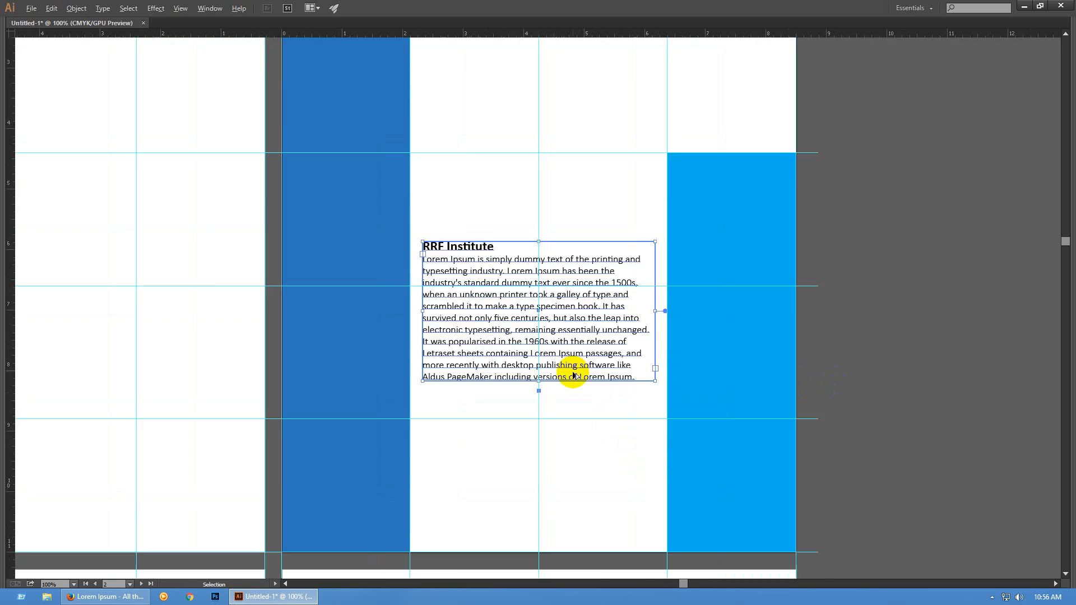
pyautogui.moveTo(579, 394); pyautogui.dragTo(597, 489)
pyautogui.scroll(-4, 586, 448)
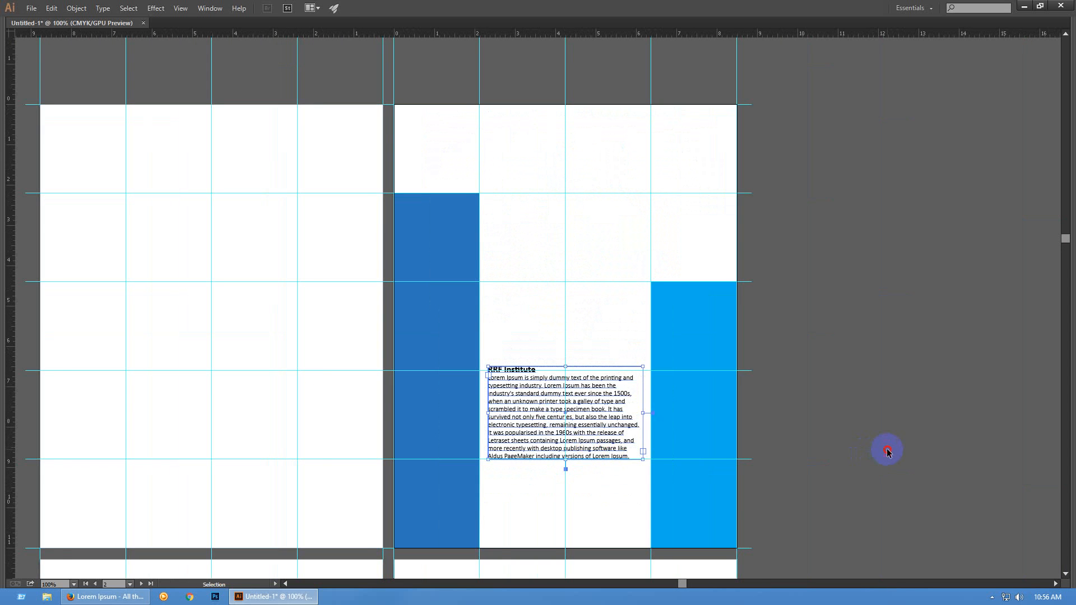
pyautogui.click(887, 452)
# Hide the guides to view the two artboards without the grid
pyautogui.hscroll(-1, 857, 466)
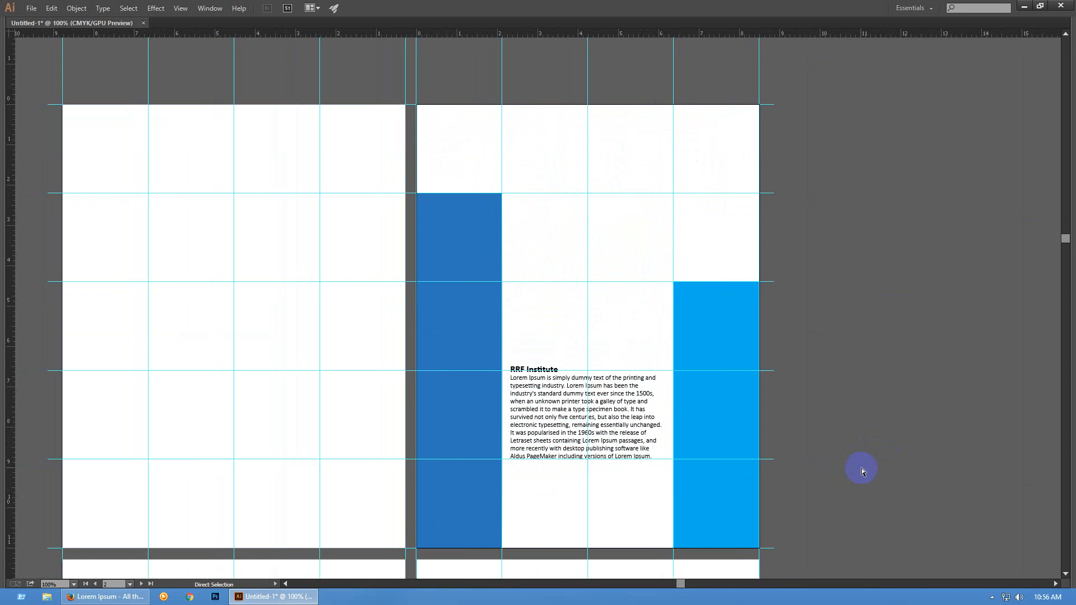
pyautogui.hotkey('ctrl', ';')
pyautogui.moveTo(845, 390); pyautogui.dragTo(946, 383)
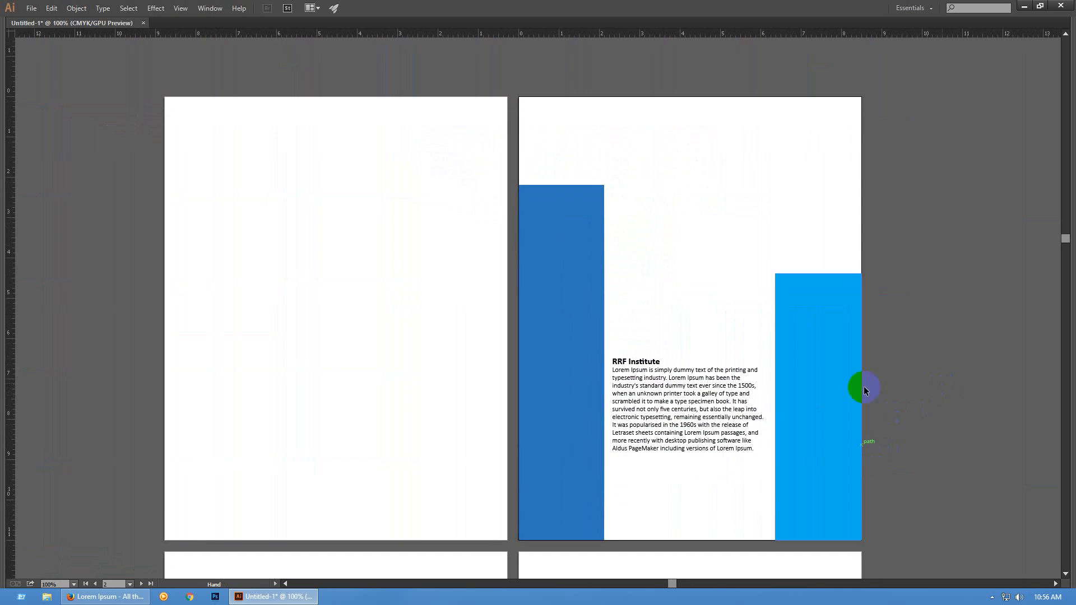
pyautogui.moveTo(342, 379); pyautogui.dragTo(328, 375)
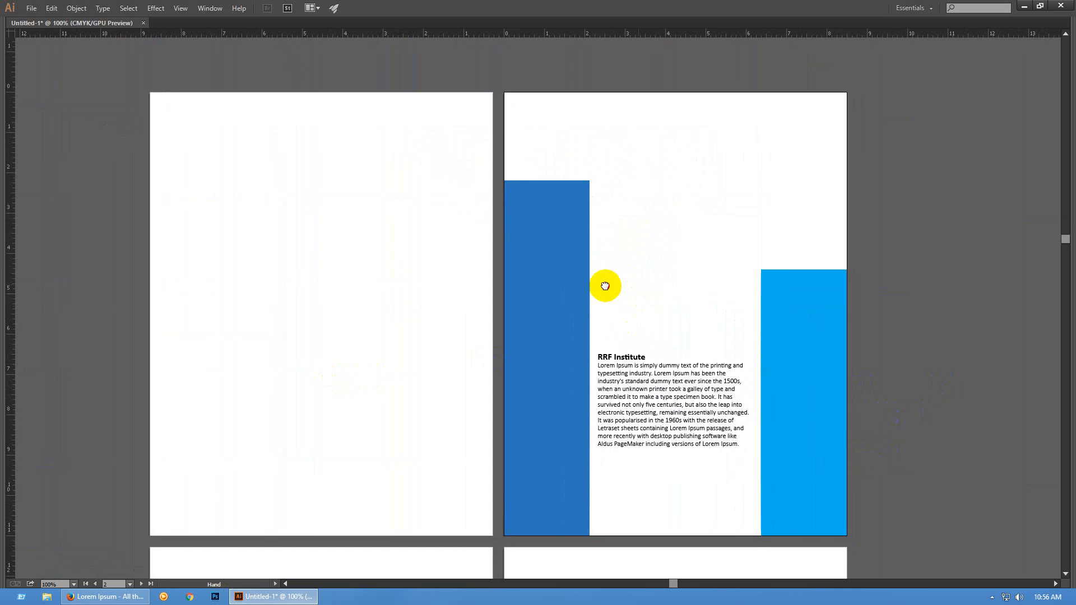
pyautogui.hscroll(1, 605, 286)
# Try moving the medium blue rectangle's upper-right corner point down one guide row with Direct Selection, and undo the change
pyautogui.click(557, 183)
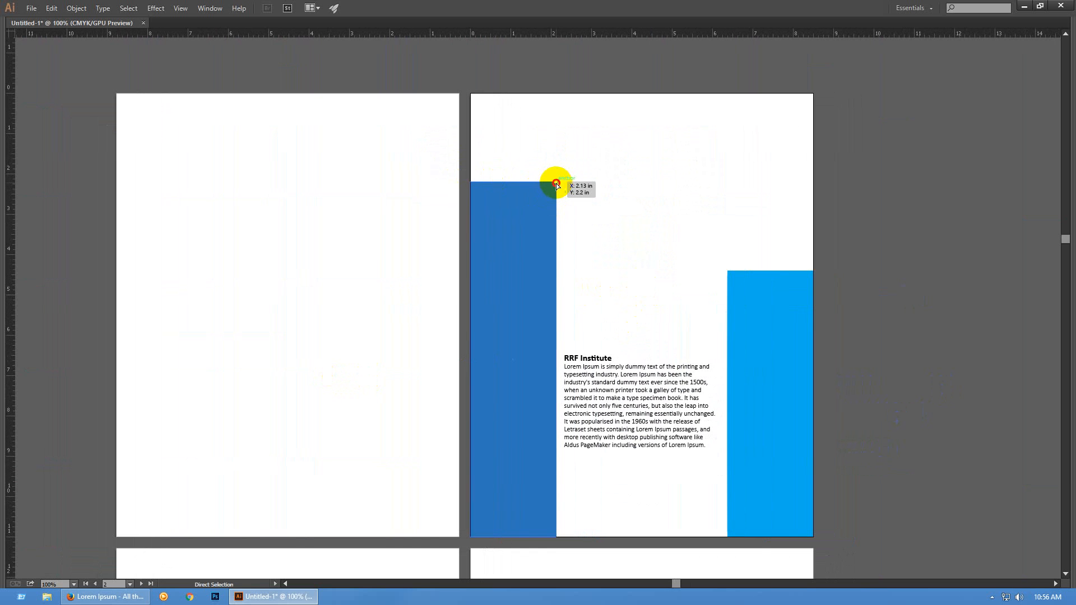
pyautogui.moveTo(557, 183); pyautogui.dragTo(605, 282)
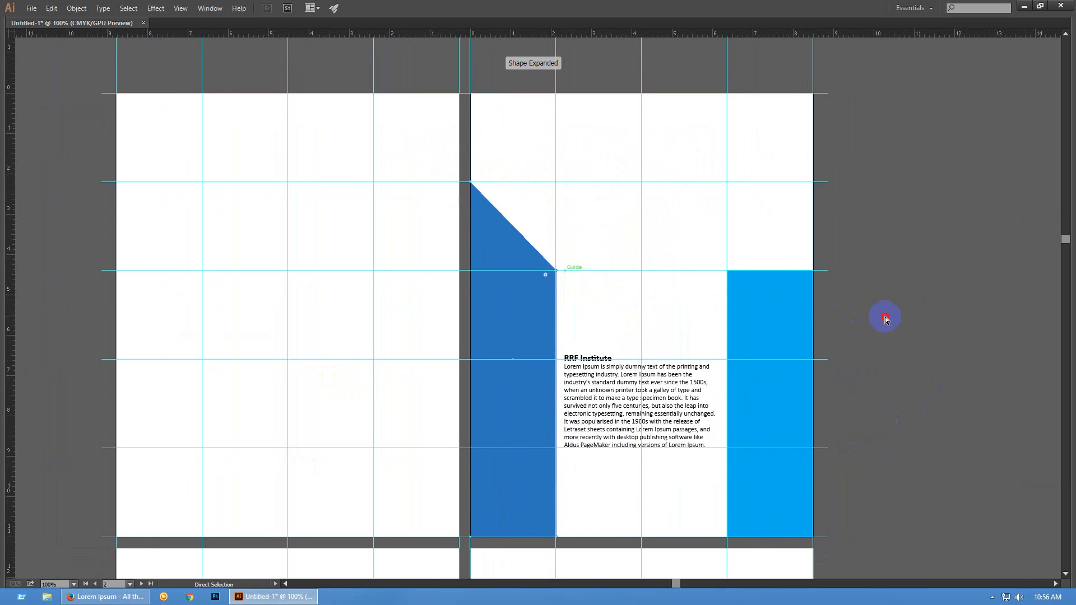
pyautogui.hotkey('ctrl', ';')
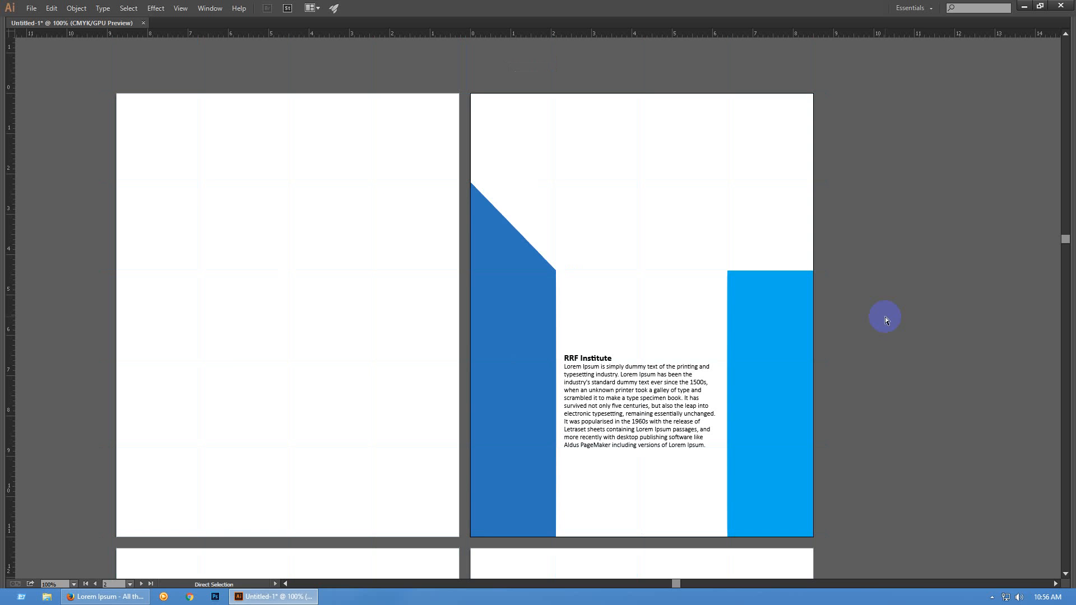
pyautogui.hotkey('ctrl', 'z')
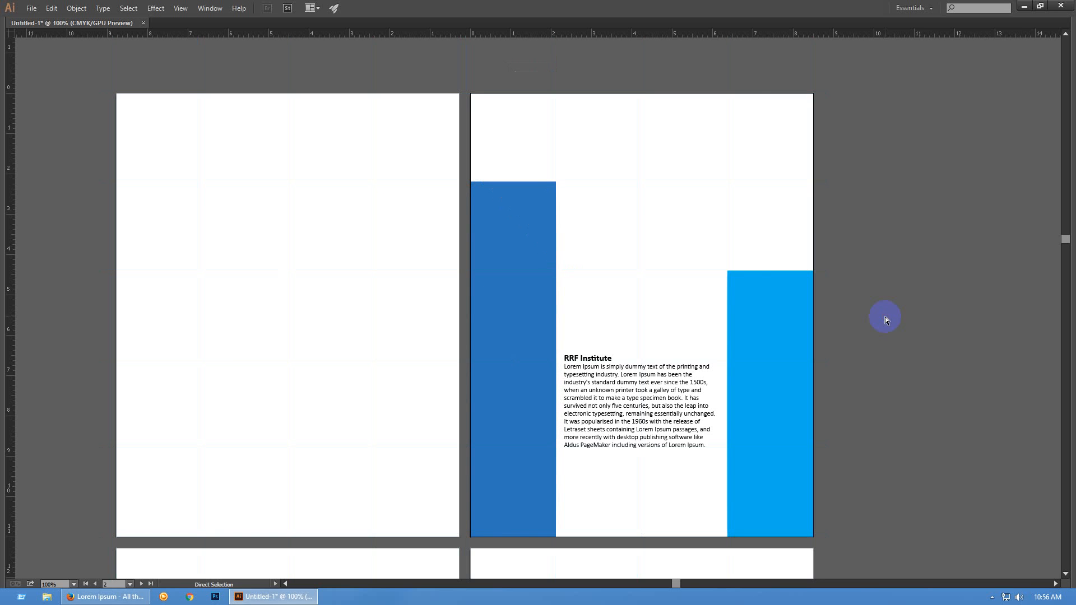
pyautogui.moveTo(909, 320); pyautogui.dragTo(764, 317)
pyautogui.press('v')
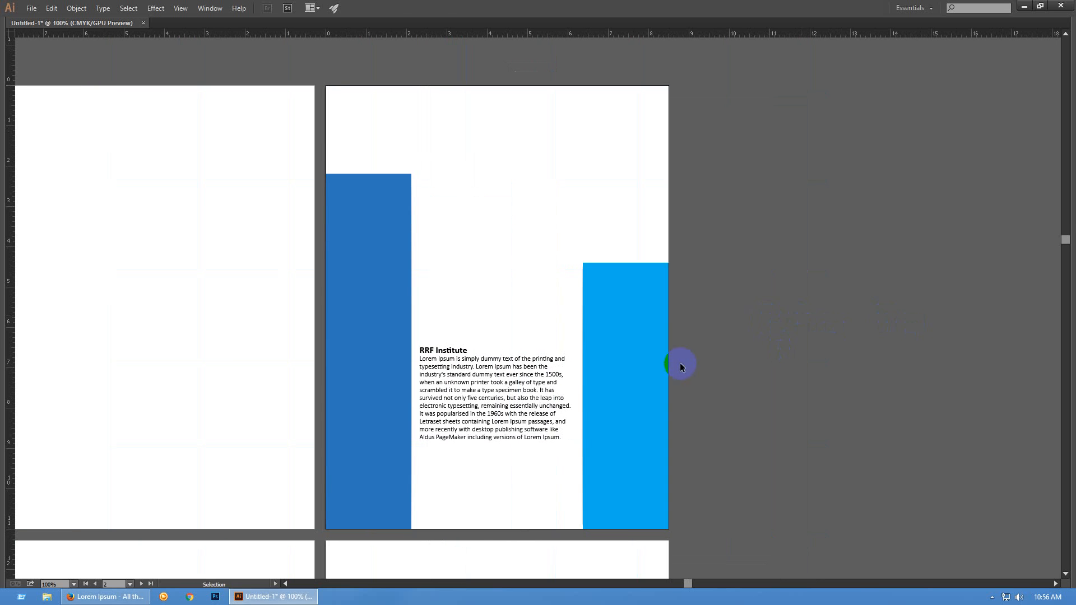
pyautogui.click(626, 340)
pyautogui.press('a')
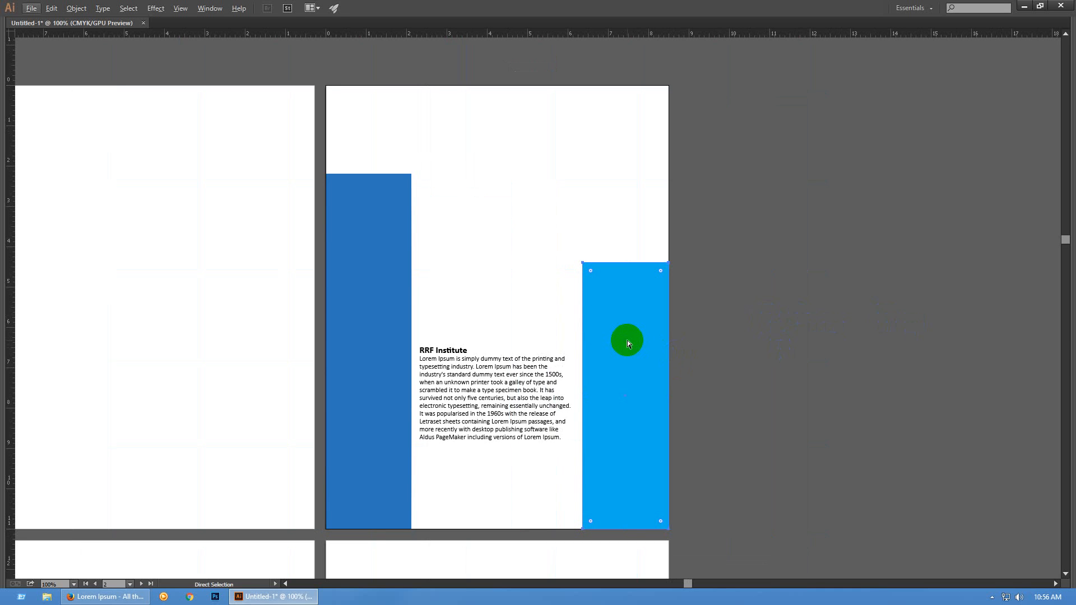
pyautogui.press('v')
# Show the guides and make a 6.6 in high copy of the medium blue rectangle, keeping its bottom edge on the artboard's bottom
pyautogui.hotkey('ctrl', ';')
pyautogui.click(390, 265)
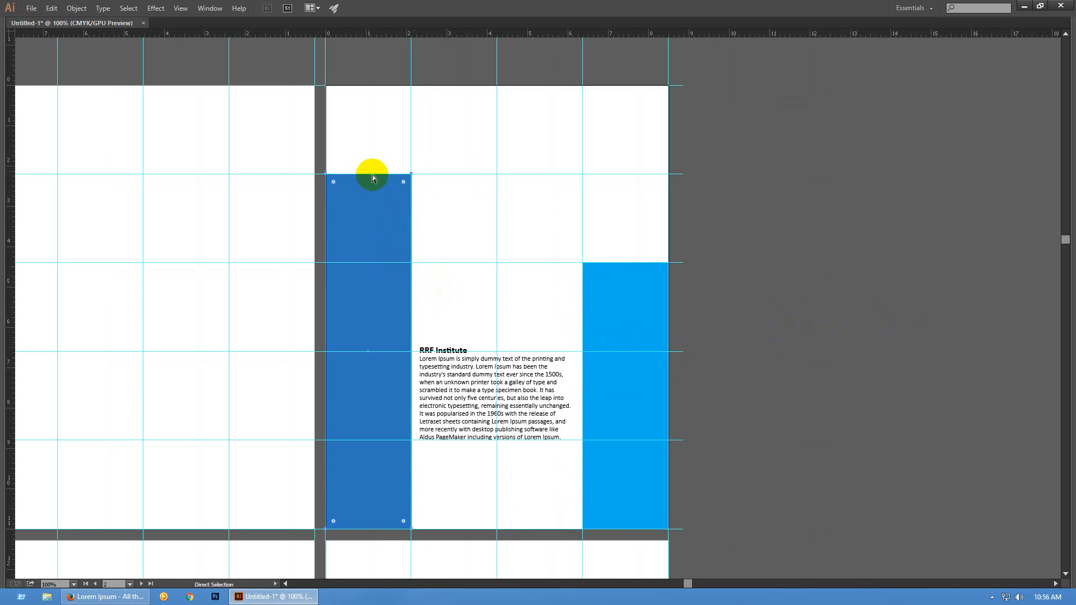
pyautogui.press('v')
pyautogui.moveTo(368, 174); pyautogui.dragTo(459, 263)
# Bring back the panels, fill the 6.6 in high copy with the dark blue swatch, and deselect it
pyautogui.press('Tab')
pyautogui.press('Tab')
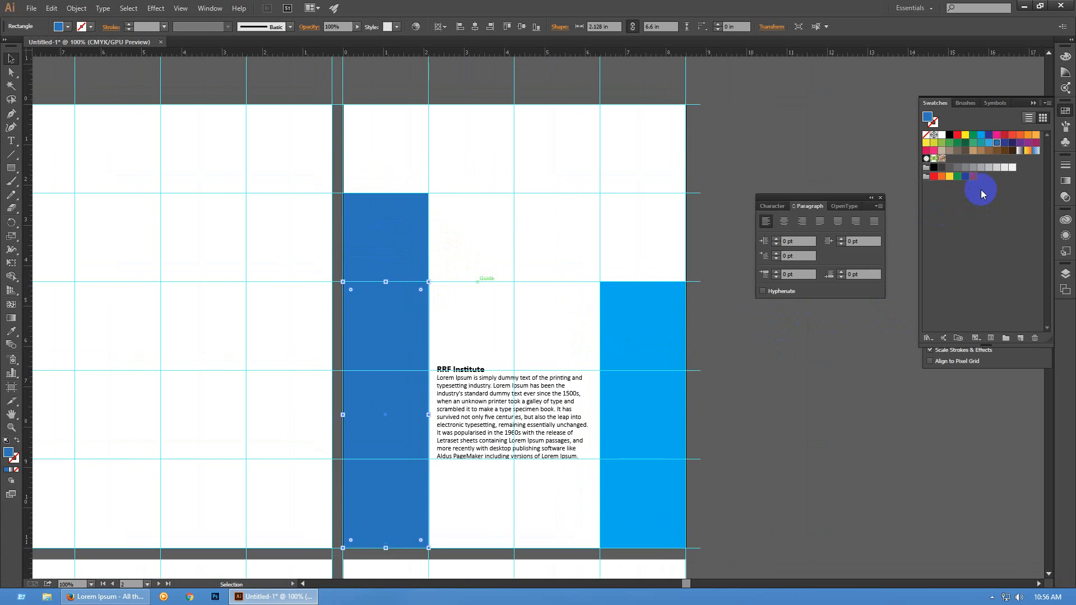
pyautogui.click(1004, 142)
pyautogui.hotkey('ctrl', 'shift', 'a')
# Make a 4.4 in high copy of the dark blue rectangle with the same bottom edge and fill it with light blue
pyautogui.click(378, 329)
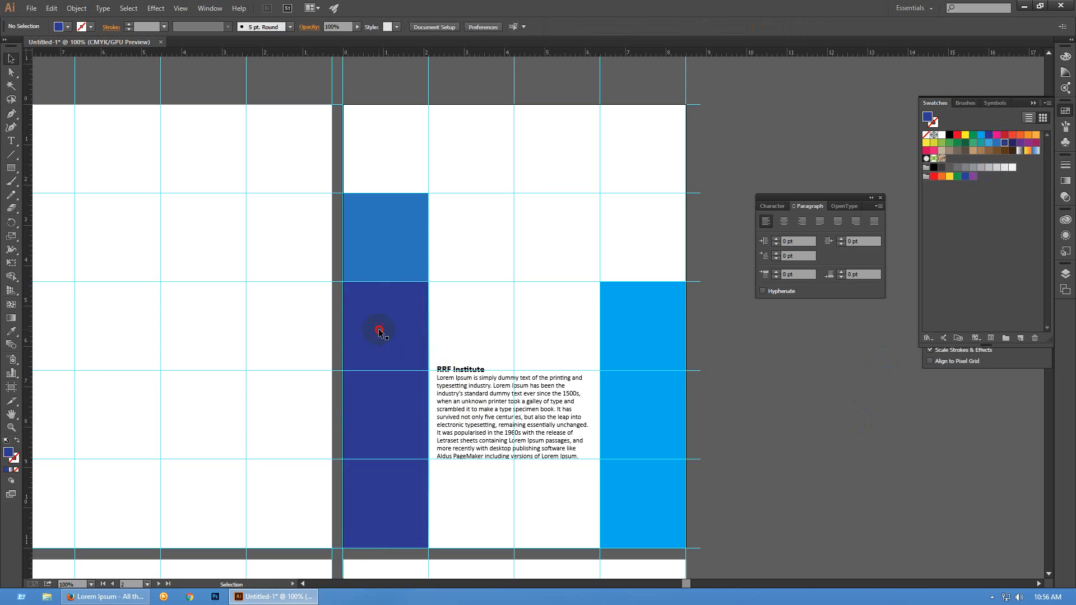
pyautogui.press('a')
pyautogui.press('v')
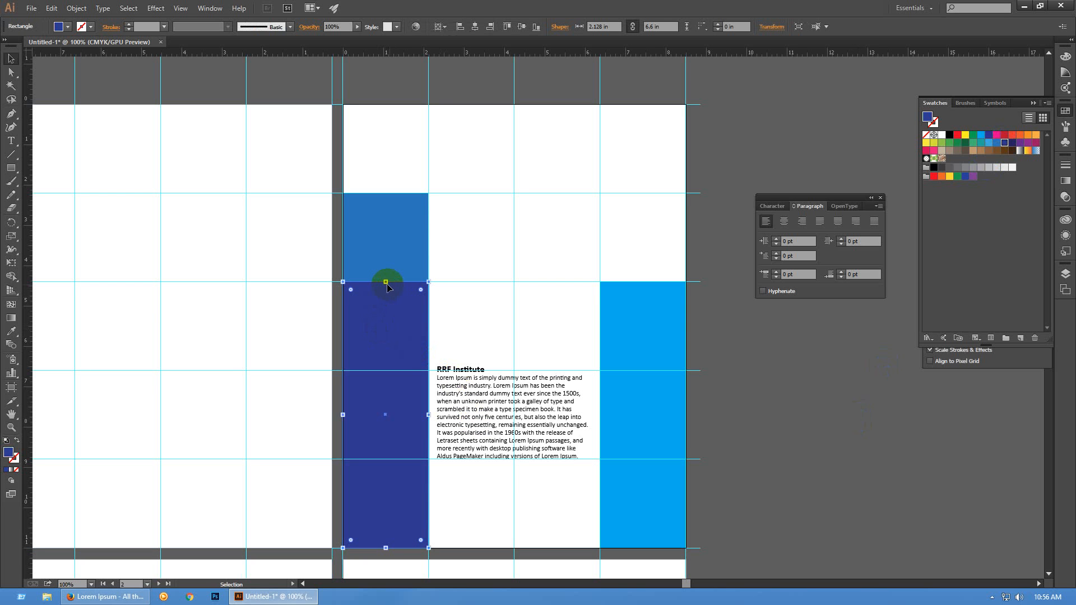
pyautogui.moveTo(385, 281); pyautogui.dragTo(432, 371)
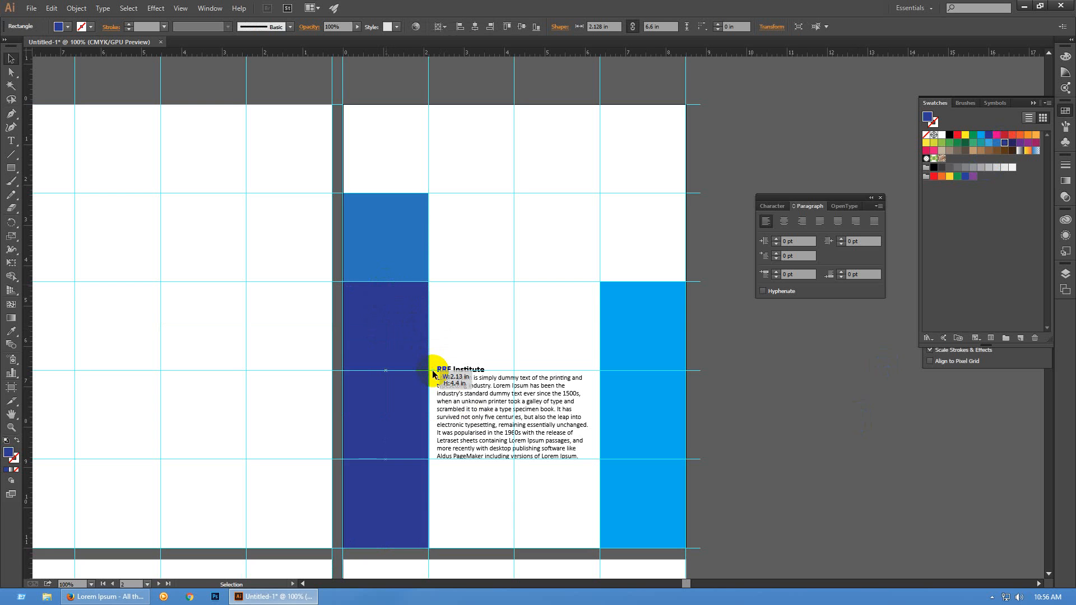
pyautogui.click(989, 146)
pyautogui.click(838, 414)
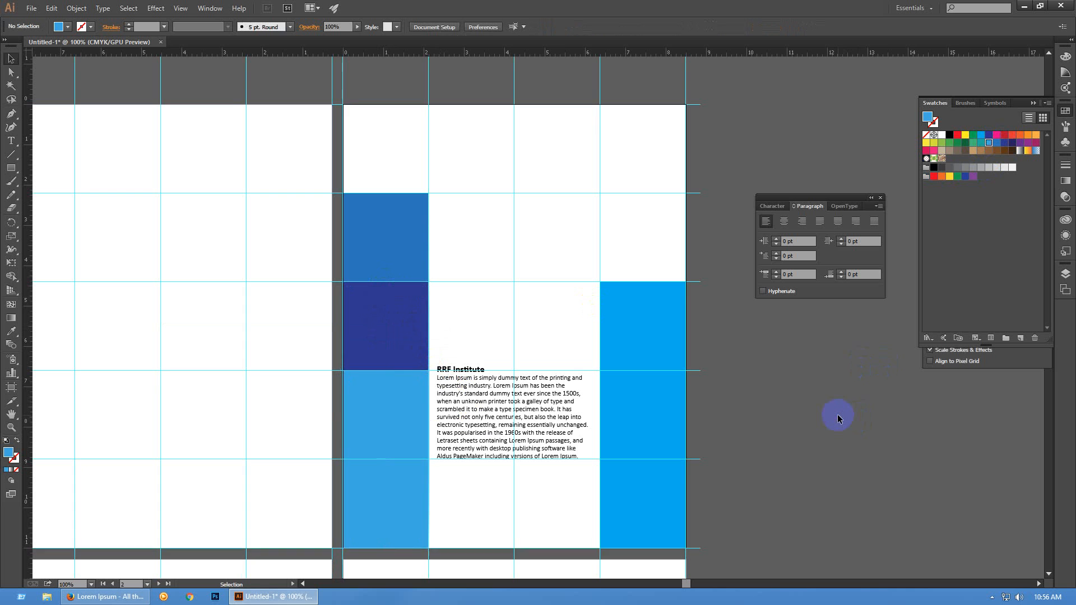
# Hide the guides, fill the 4.4 in high rectangle with the darkest navy swatch, and deselect it
pyautogui.hotkey('ctrl', ';')
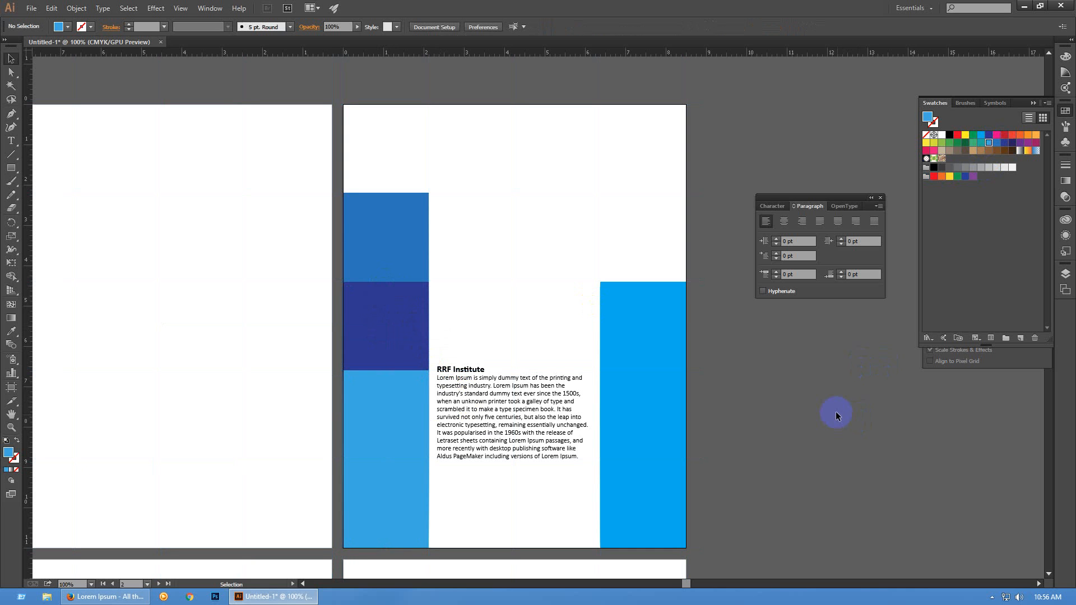
pyautogui.moveTo(811, 413); pyautogui.dragTo(843, 402)
pyautogui.click(413, 428)
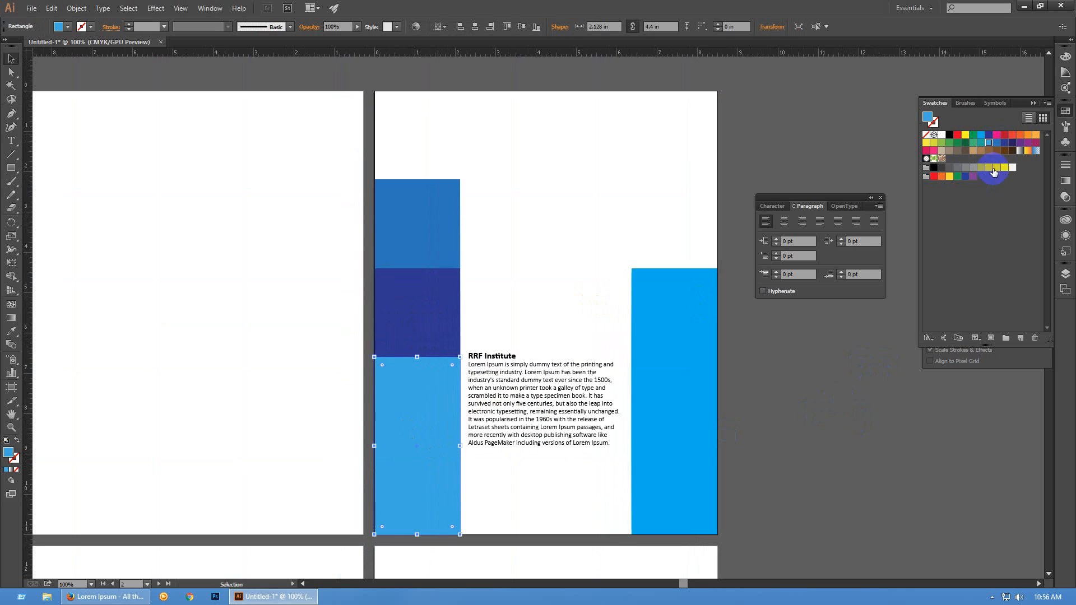
pyautogui.click(1011, 145)
pyautogui.click(463, 328)
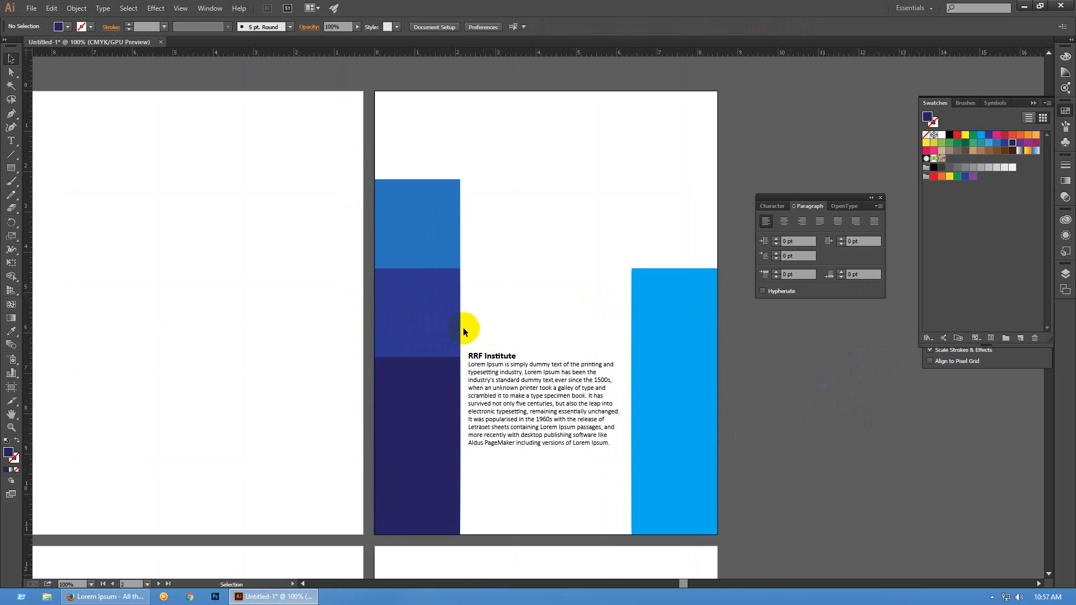
# Fill the middle rectangle of the left column's stack with the medium blue swatch and deselect it
pyautogui.click(422, 303)
pyautogui.click(997, 142)
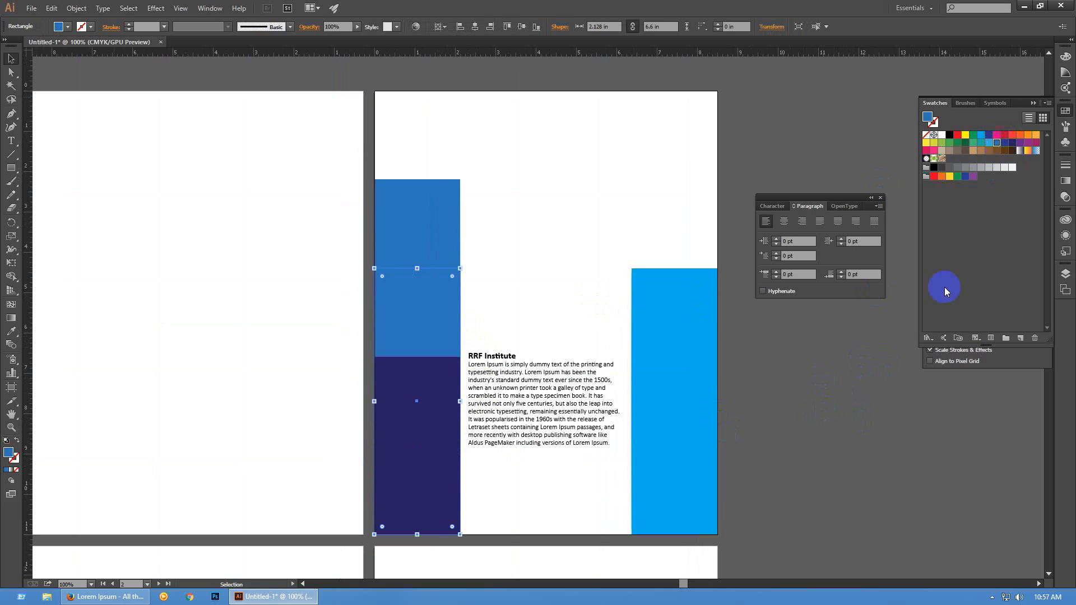
pyautogui.click(465, 353)
# Fill the top rectangle of the left column's stack with the light blue swatch and deselect it
pyautogui.click(451, 235)
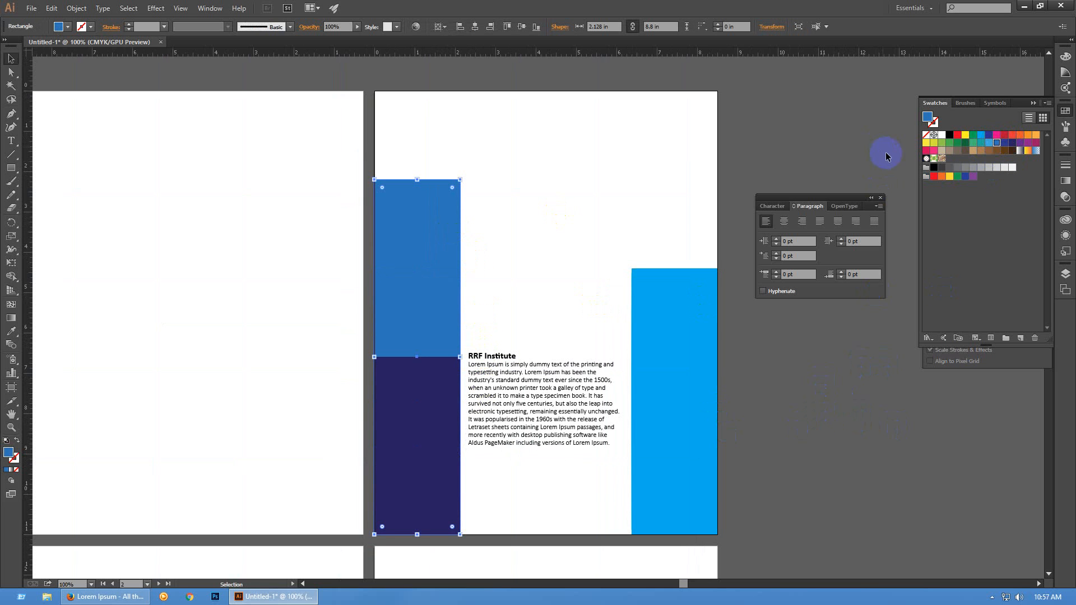
pyautogui.click(989, 143)
pyautogui.click(909, 407)
pyautogui.hotkey('ctrl', 'z')
pyautogui.hotkey('ctrl', 'z')
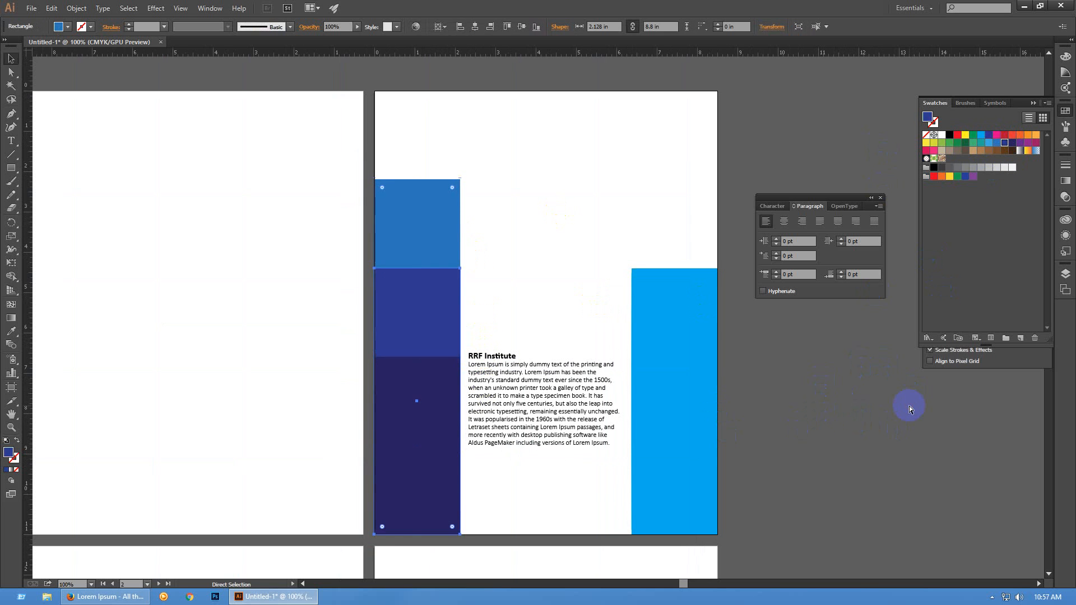
pyautogui.hotkey('ctrl', 'shift', 'z')
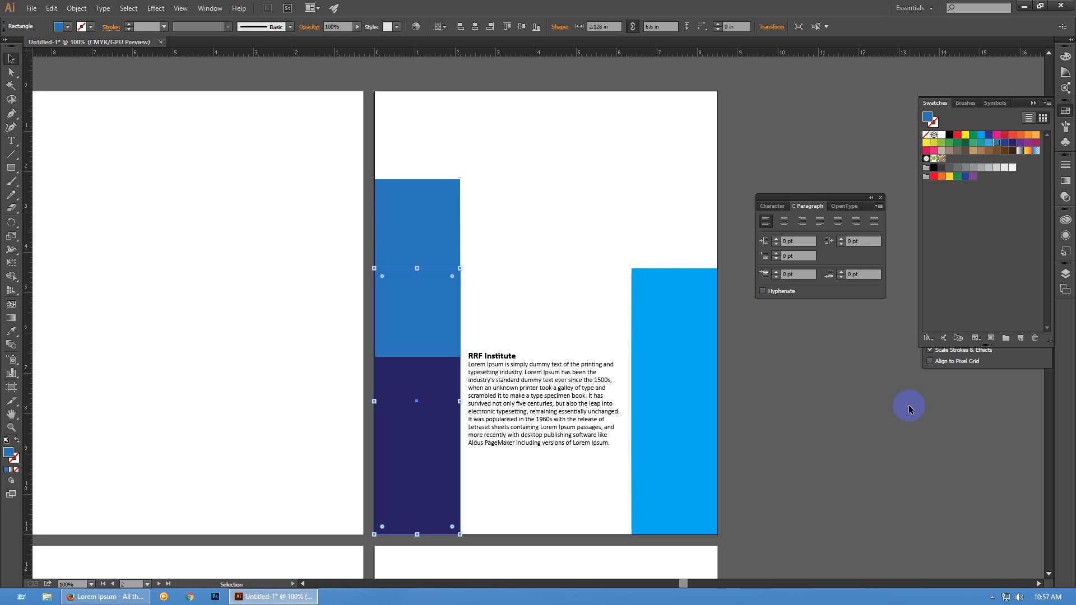
pyautogui.hotkey('ctrl', 'shift', 'z')
pyautogui.click(909, 404)
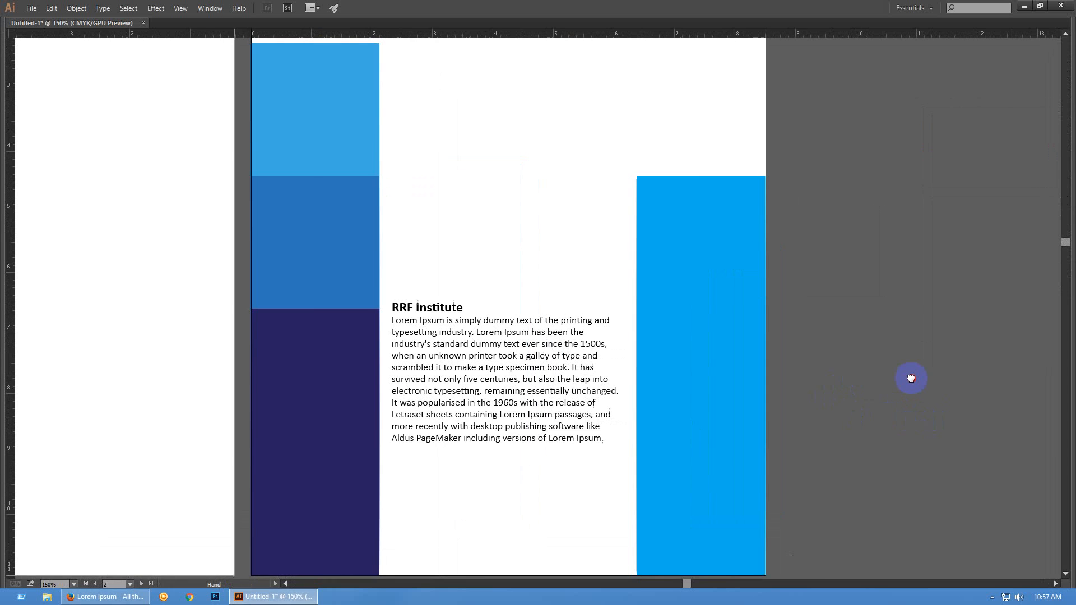
# Colour the "RRF Institute" heading with the same medium blue swatch as the middle rectangle
pyautogui.hscroll(-3, 930, 415)
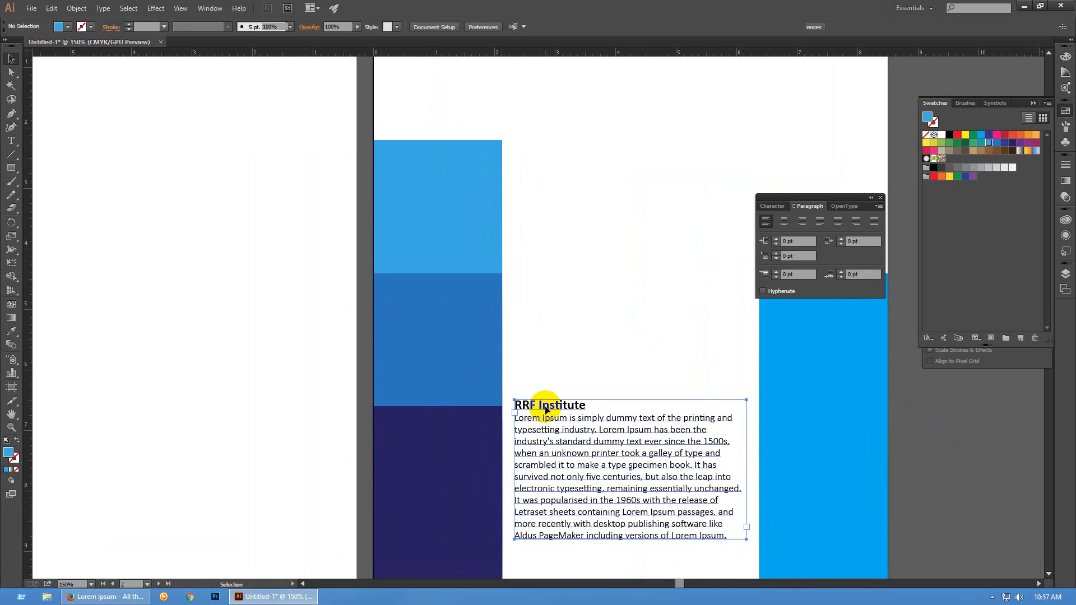
pyautogui.tripleClick(547, 404)
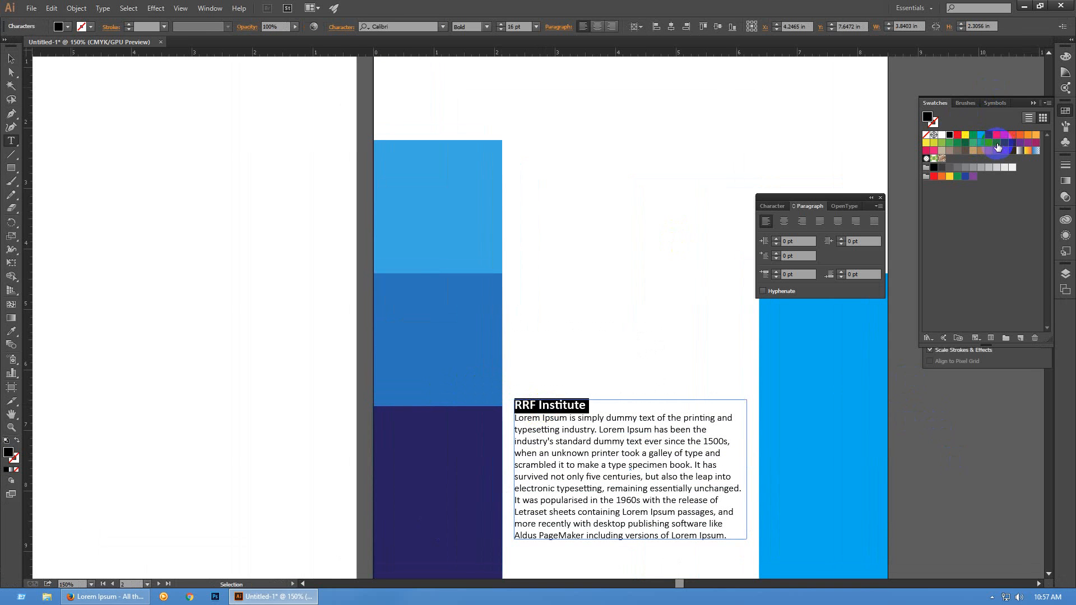
pyautogui.click(997, 145)
pyautogui.click(11, 59)
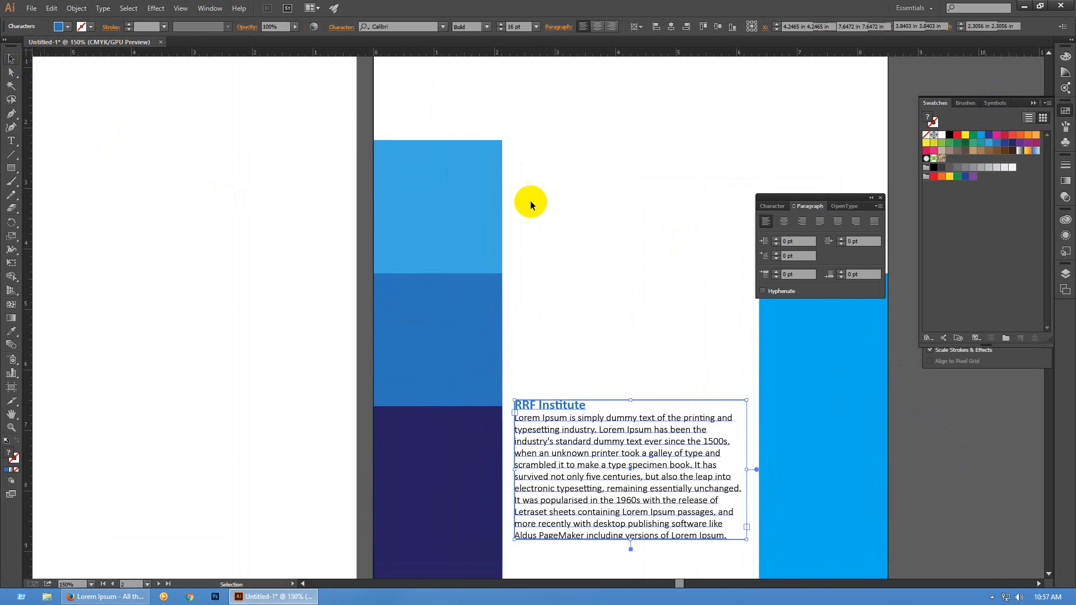
# Set the fill of the Lorem Ipsum body text below the heading to 90% black
pyautogui.scroll(-1, 645, 451)
pyautogui.keyDown('alt'); pyautogui.scroll(2, 669, 440); pyautogui.keyUp('alt')
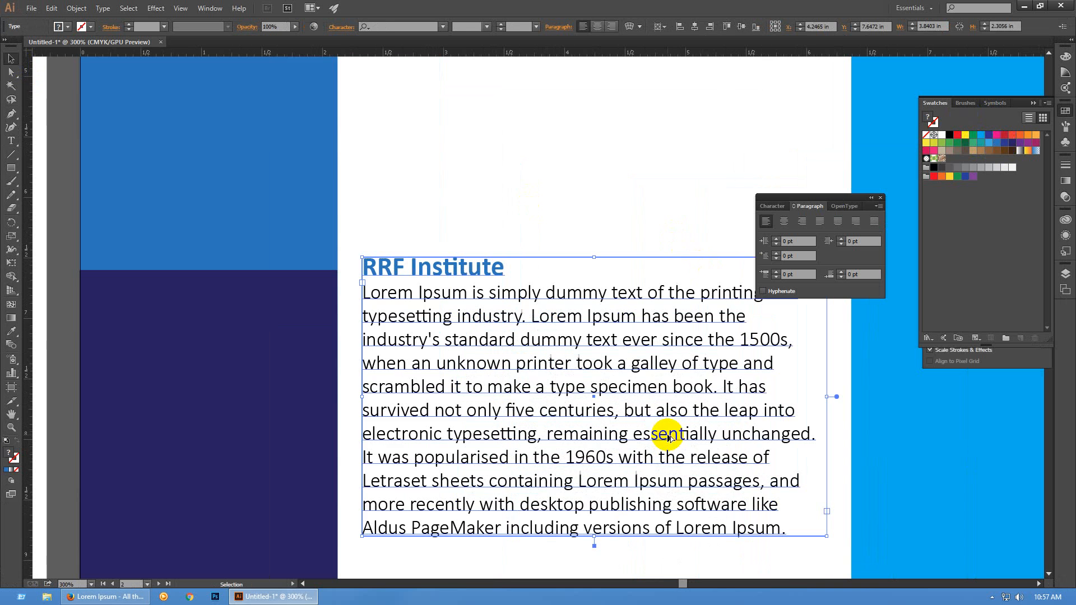
pyautogui.doubleClick(420, 300)
pyautogui.moveTo(365, 294); pyautogui.dragTo(822, 540)
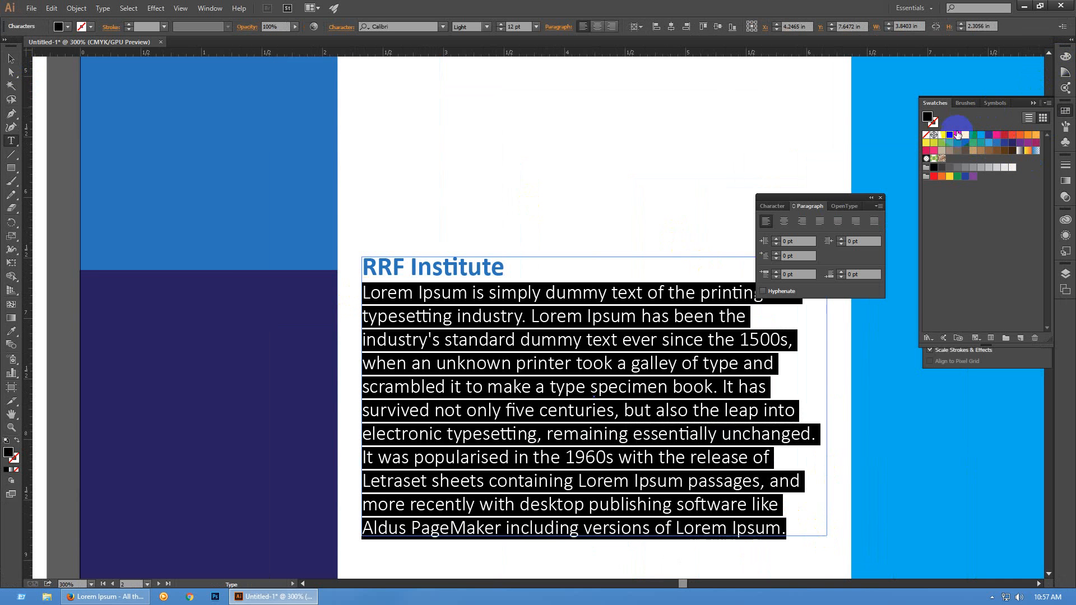
pyautogui.click(1064, 57)
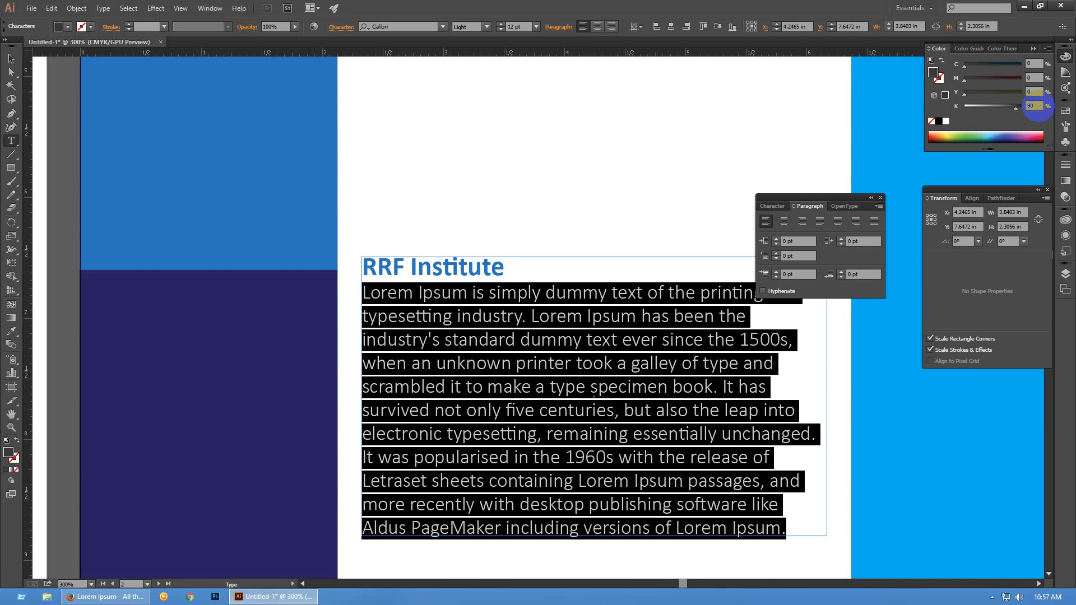
pyautogui.click(11, 58)
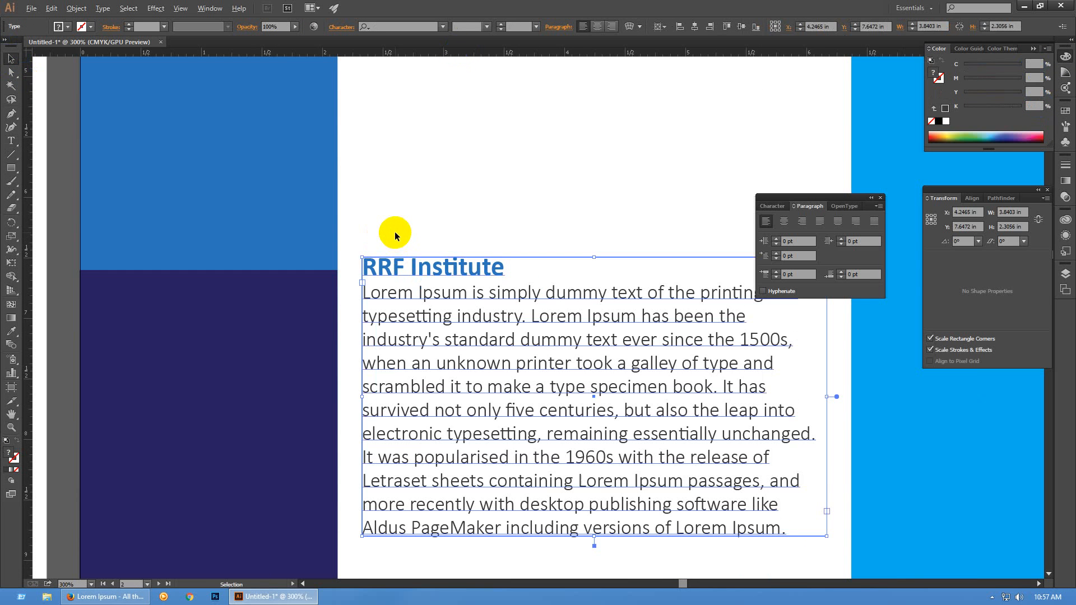
# Reselect the whole Lorem Ipsum body paragraph and set its fill to 95% black
pyautogui.scroll(-2, 396, 235)
pyautogui.scroll(2, 396, 235)
pyautogui.doubleClick(408, 303)
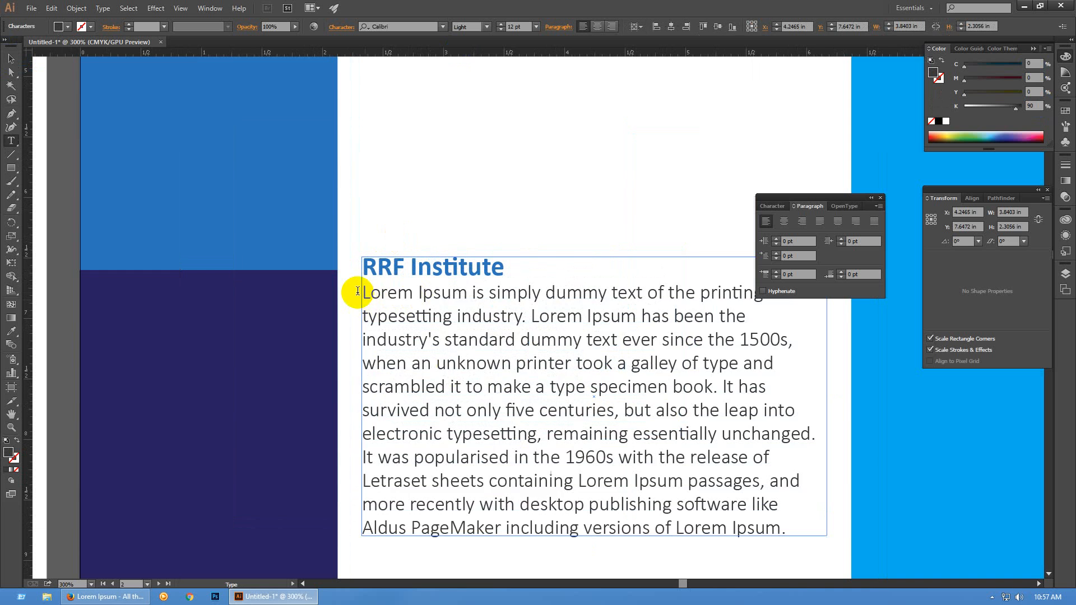
pyautogui.click(359, 293)
pyautogui.hotkey('ctrl', 'shift', 'End')
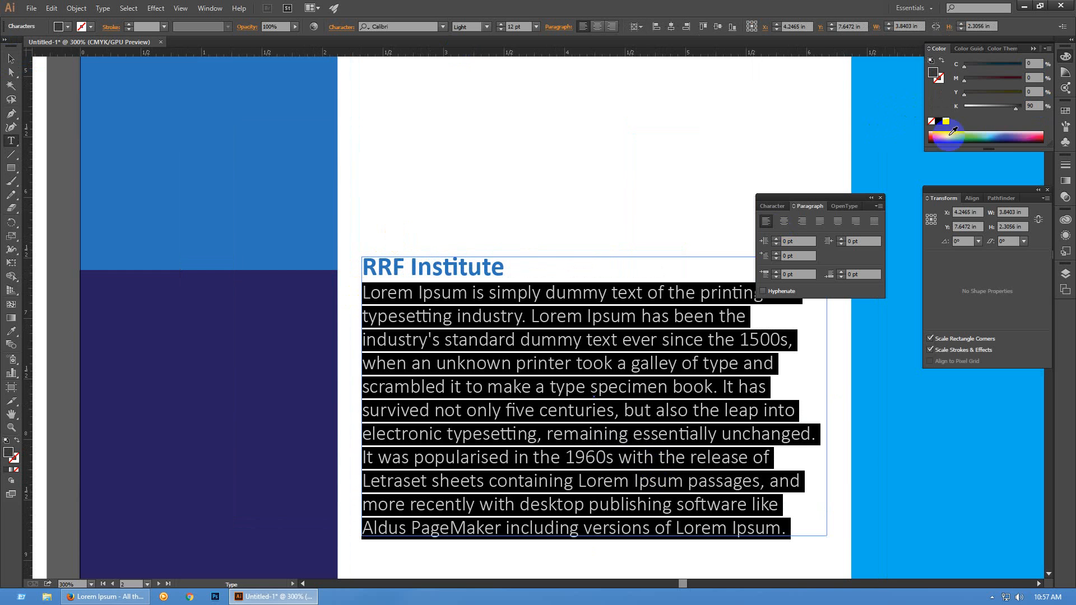
pyautogui.click(1033, 106)
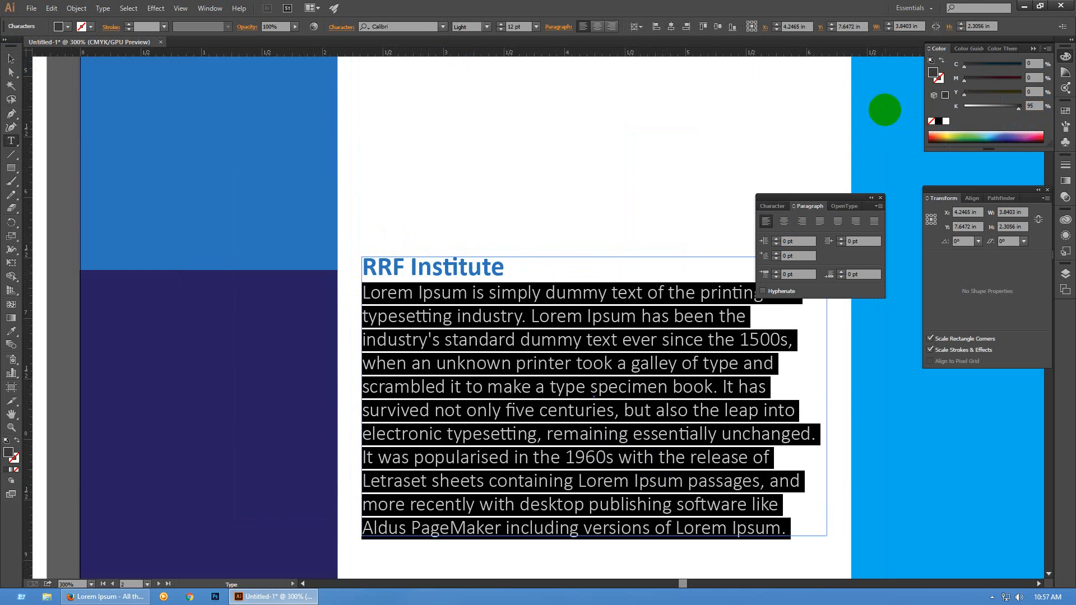
pyautogui.click(11, 59)
pyautogui.click(447, 268)
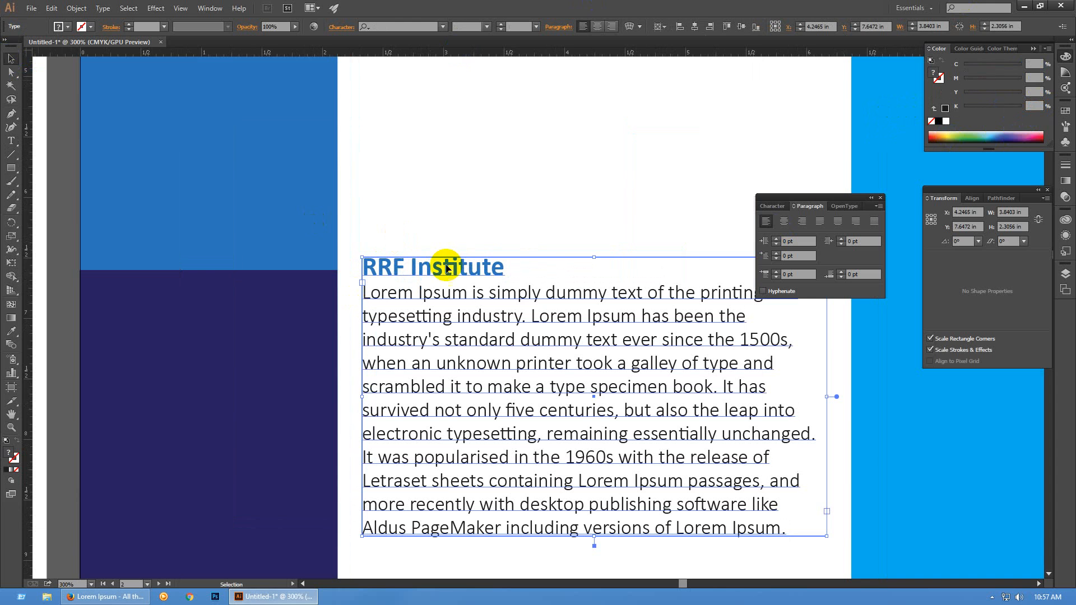
# Deselect the text frame, hide the panels, and examine the second artboard's layout overall and up close
pyautogui.scroll(-4, 446, 268)
pyautogui.click(776, 405)
pyautogui.press('Tab')
pyautogui.press('space')
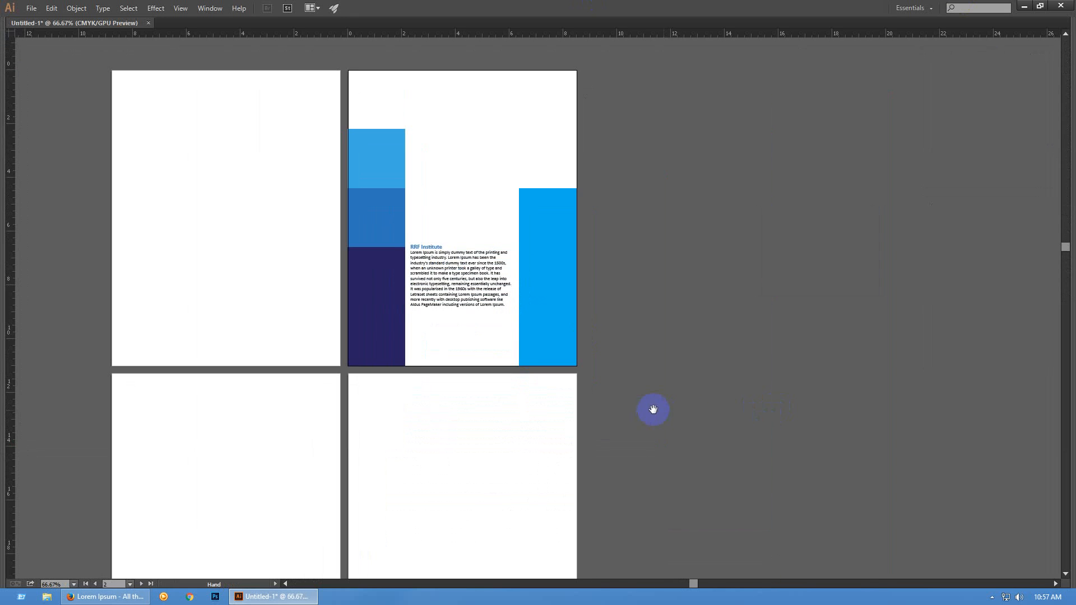
pyautogui.moveTo(653, 410); pyautogui.dragTo(829, 438)
pyautogui.scroll(2, 657, 292)
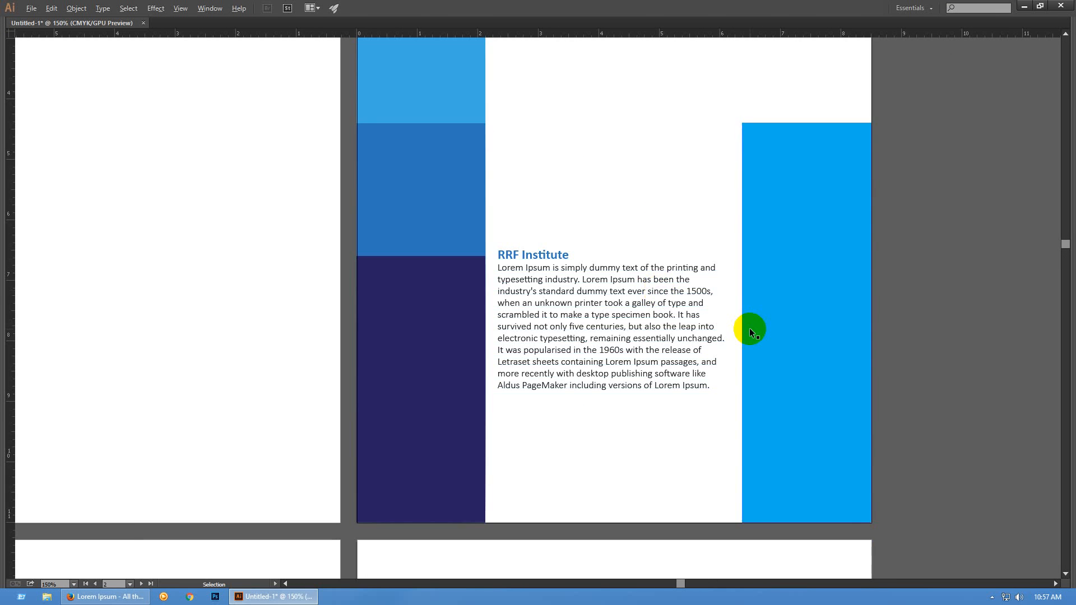
pyautogui.scroll(-2, 748, 328)
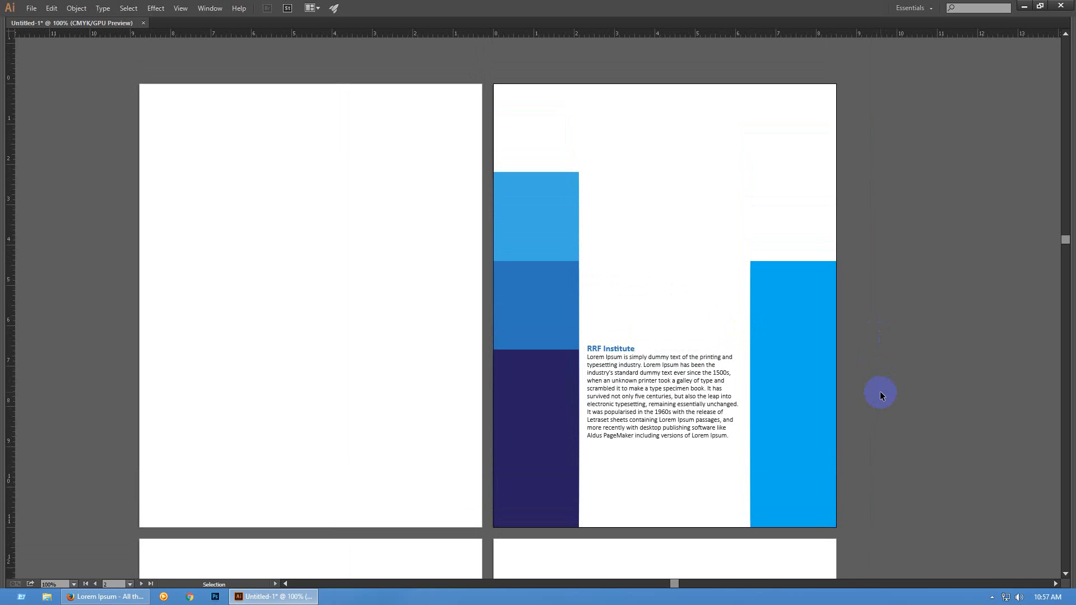
# Show the guides, move the text frame down about 1.3 in within the middle columns, and hide the guides again
pyautogui.hotkey('ctrl', ';')
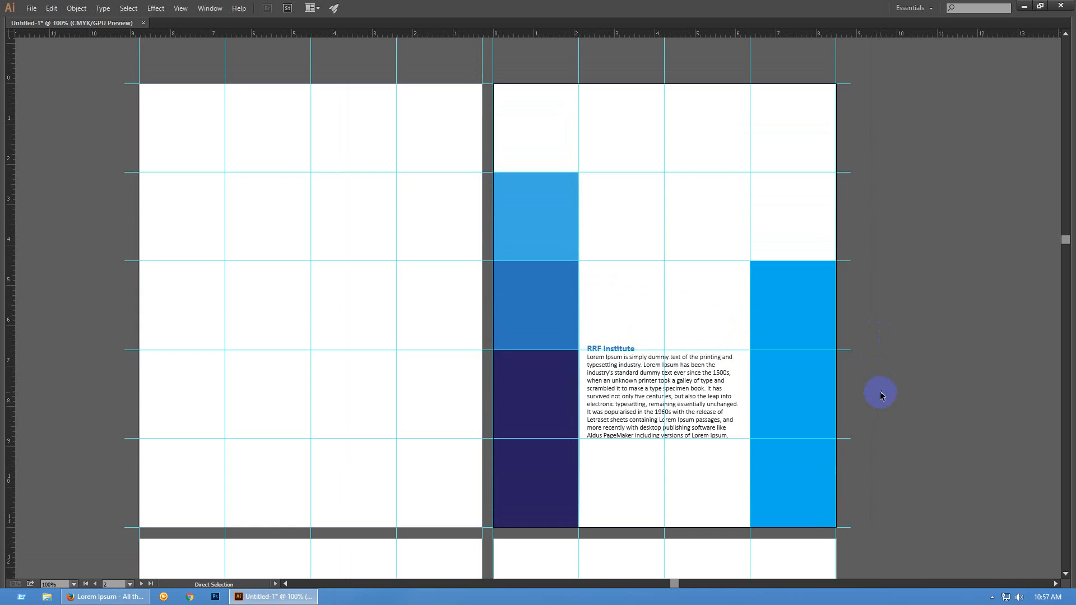
pyautogui.click(706, 426)
pyautogui.moveTo(706, 426); pyautogui.dragTo(710, 476)
pyautogui.click(955, 476)
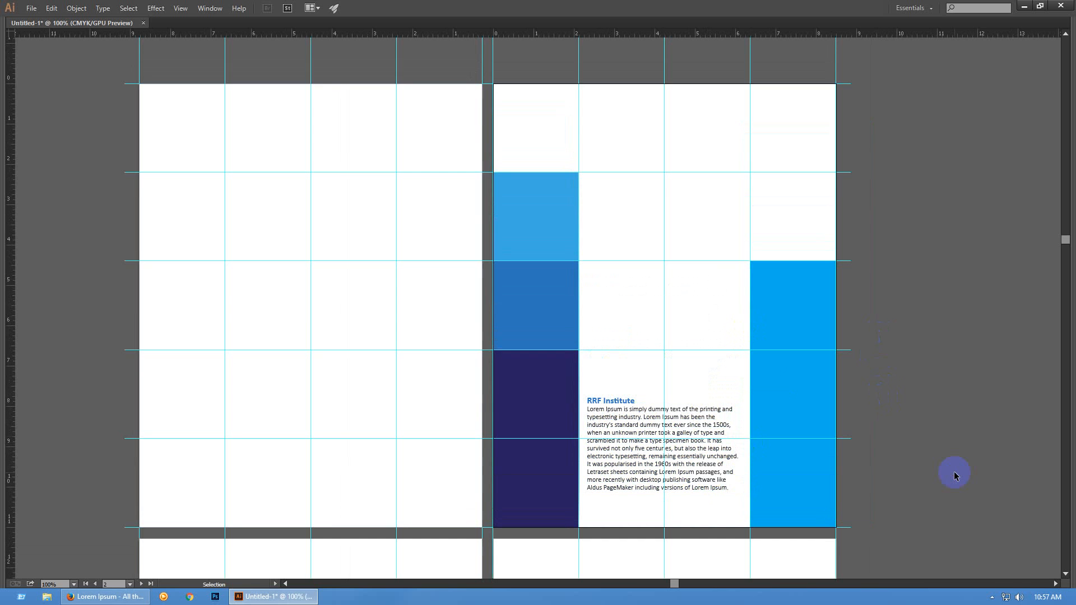
pyautogui.hotkey('ctrl', ';')
# Bring back the panels and justify the text frame's paragraphs with the last line aligned left
pyautogui.press('space')
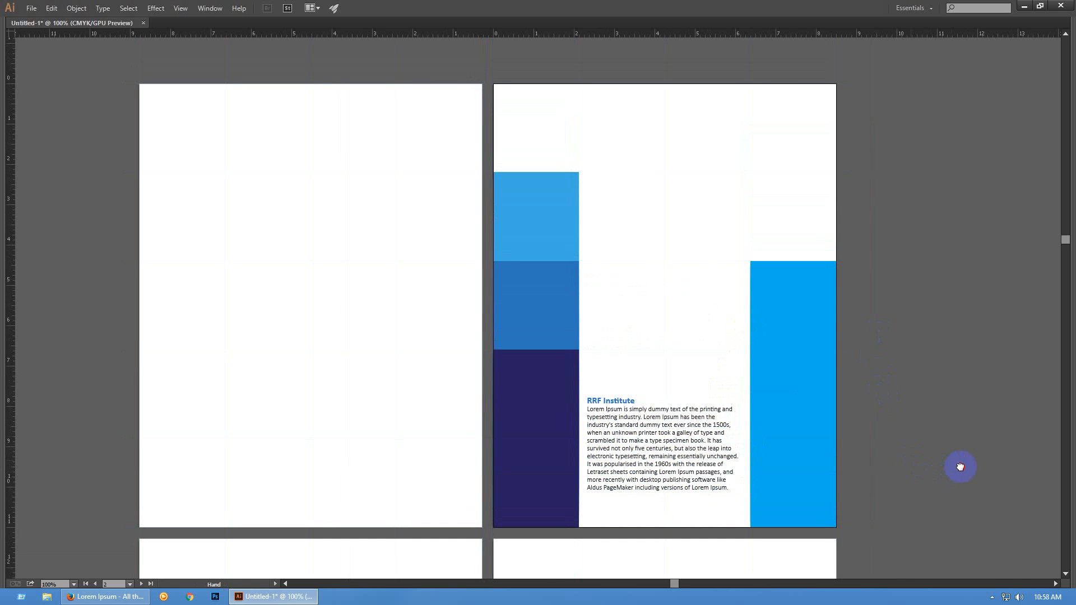
pyautogui.moveTo(960, 464); pyautogui.dragTo(990, 461)
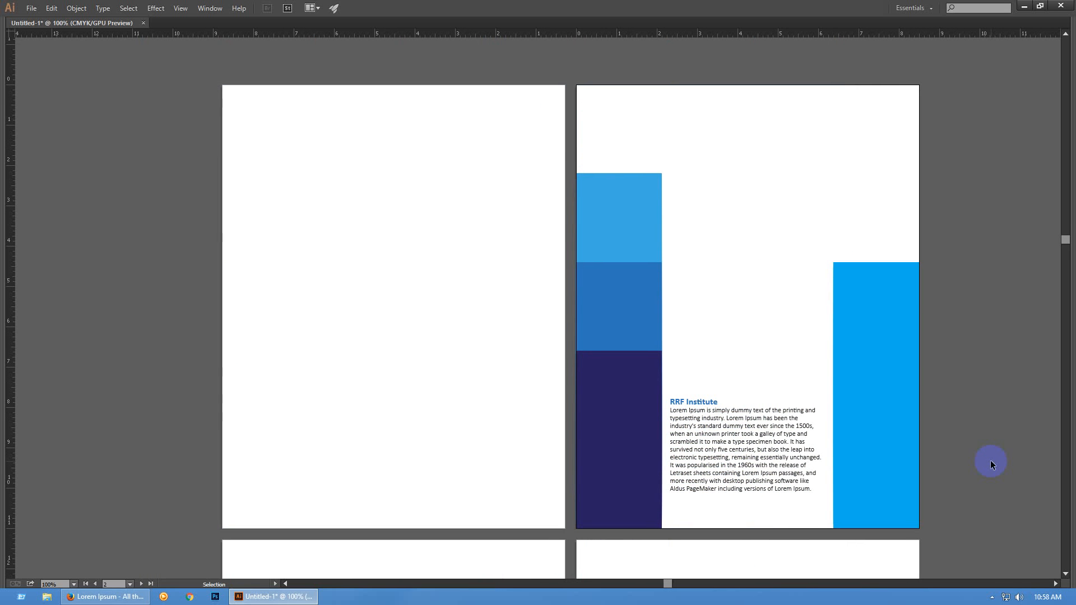
pyautogui.click(751, 451)
pyautogui.press('Tab')
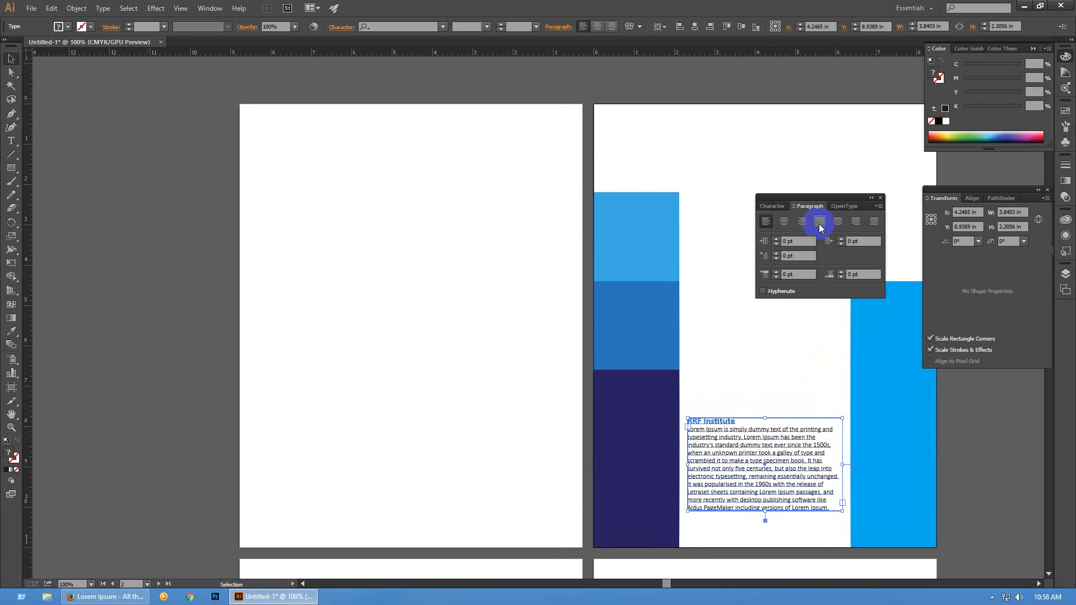
pyautogui.click(818, 222)
pyautogui.click(964, 449)
# Show the guides and align the text frame to the bottom edge of the second artboard
pyautogui.moveTo(960, 456); pyautogui.dragTo(785, 368)
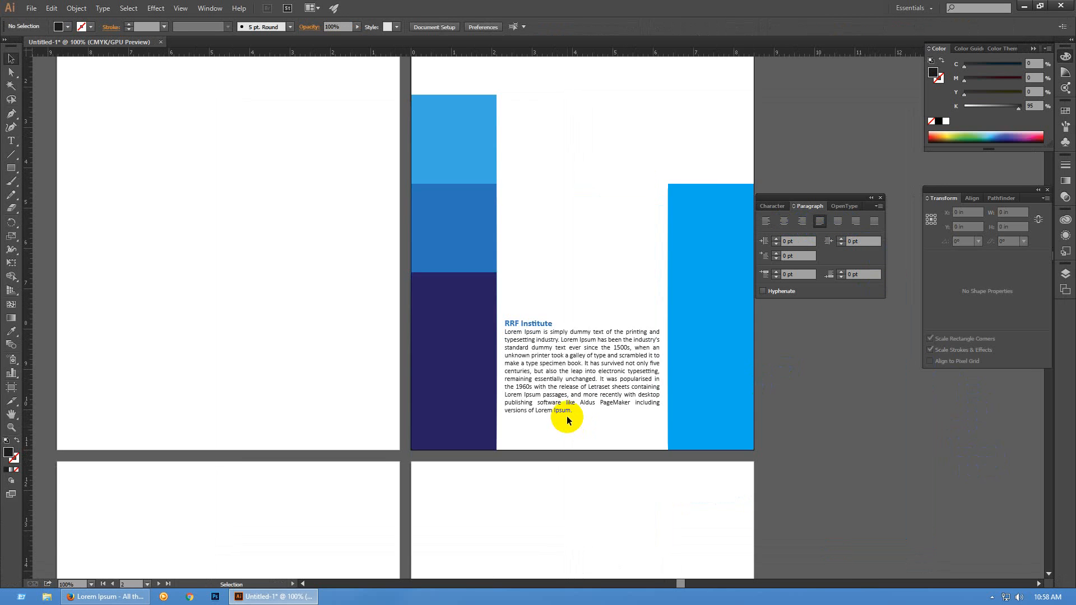
pyautogui.scroll(2, 567, 416)
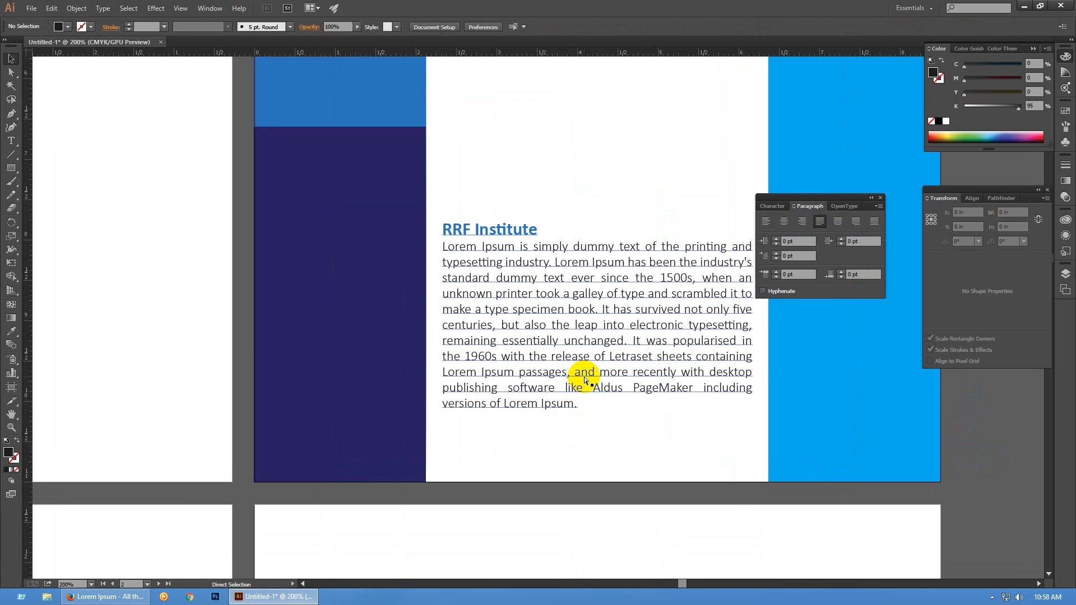
pyautogui.click(609, 386)
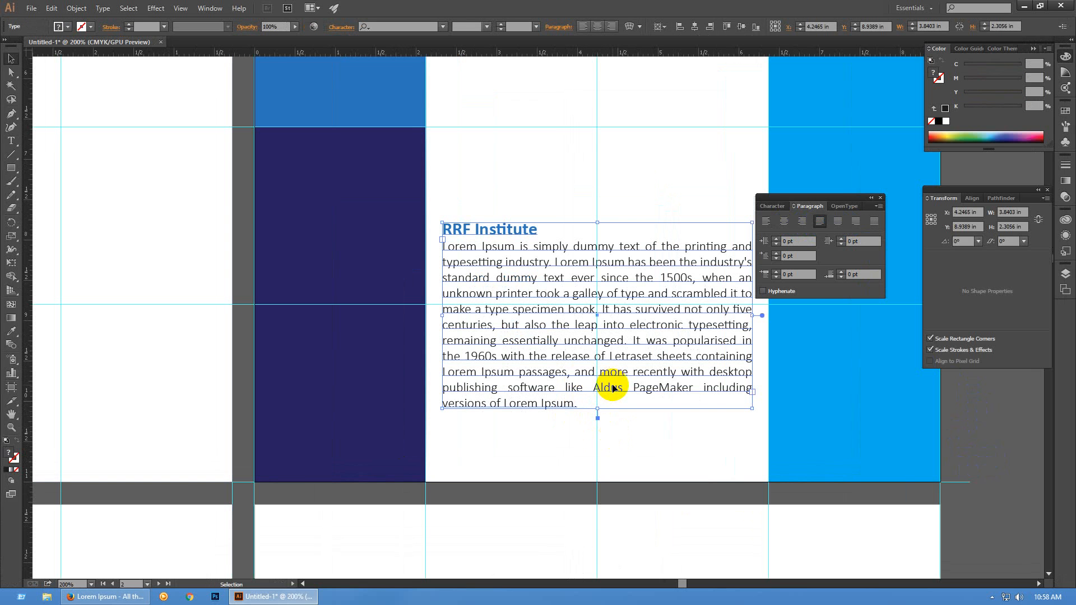
pyautogui.click(974, 199)
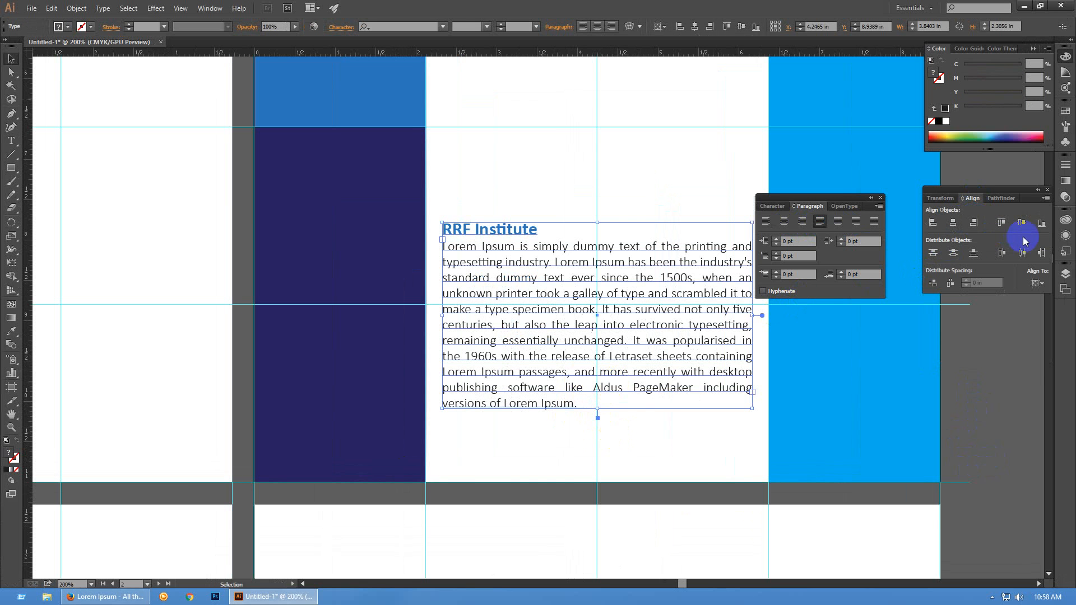
pyautogui.click(1038, 227)
# Set the keyboard increment to 0.5 in and nudge the text frame up by one increment
pyautogui.hotkey('ctrl', 'k')
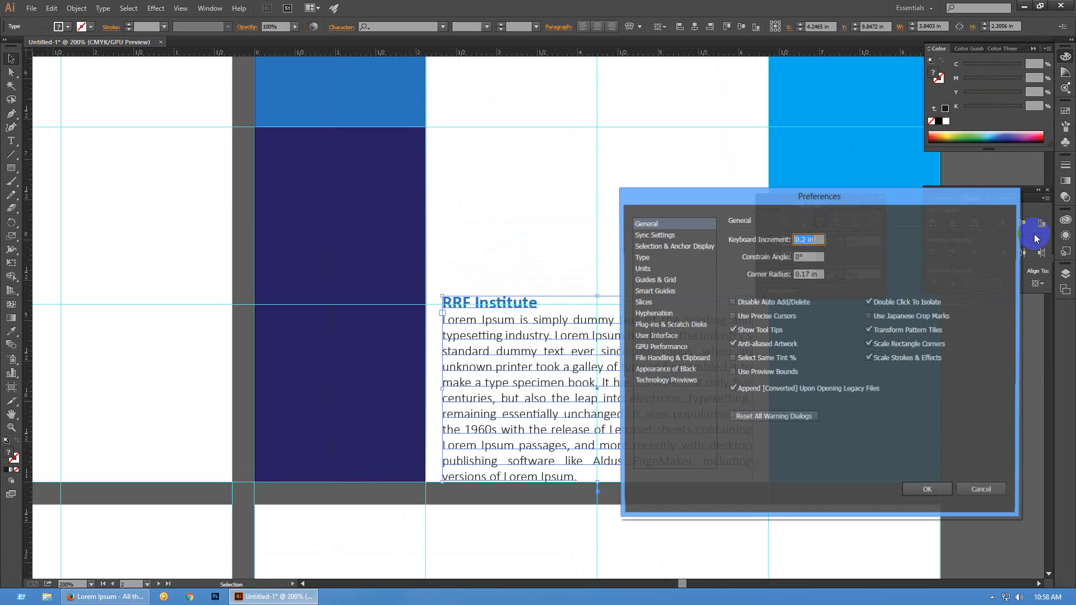
pyautogui.write('.5')
pyautogui.press('Return')
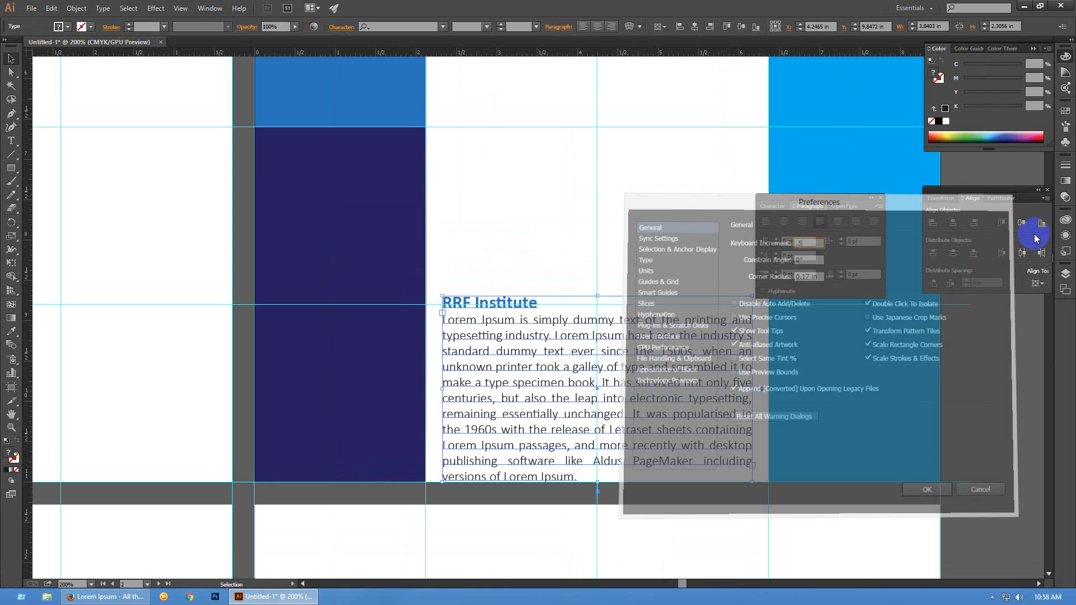
pyautogui.press('Up')
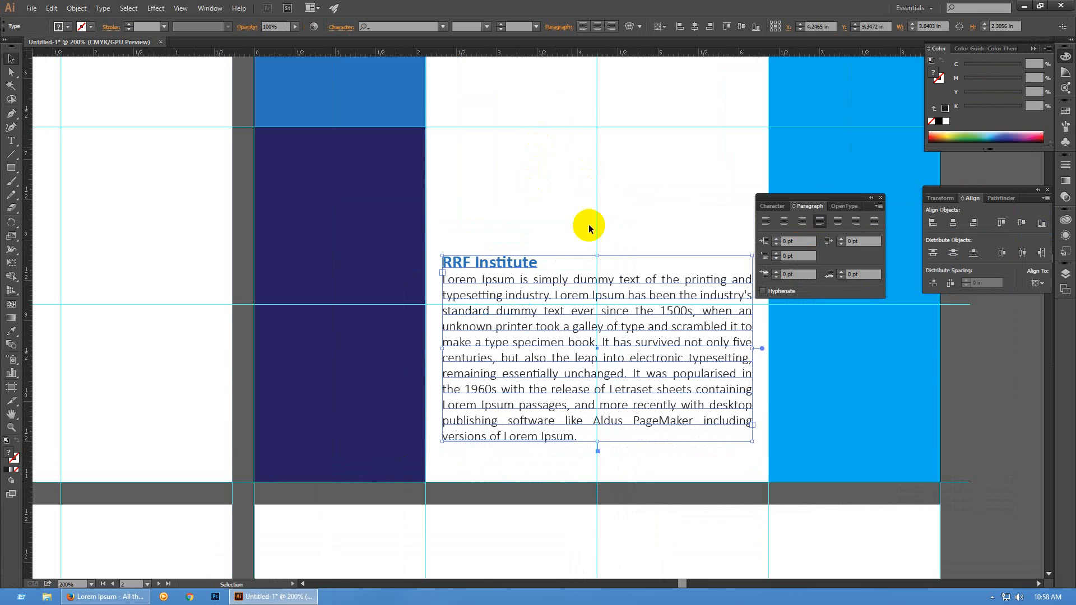
# Hide the panels and guides to review the layout of the right artboard
pyautogui.scroll(-3, 593, 252)
pyautogui.click(763, 346)
pyautogui.press('Tab')
pyautogui.moveTo(745, 348); pyautogui.dragTo(819, 429)
pyautogui.hotkey('ctrl', ';')
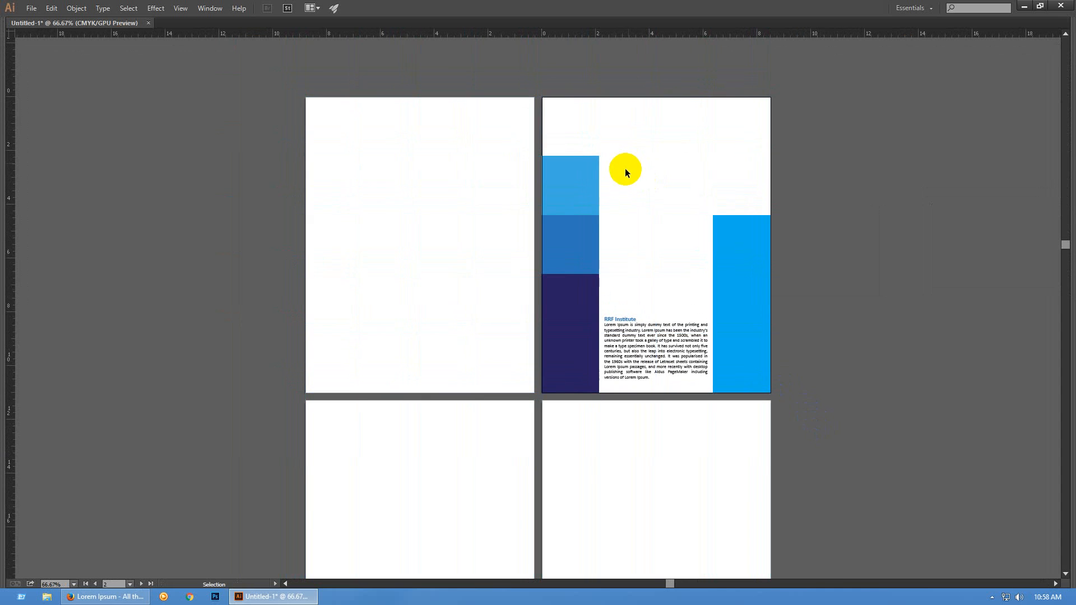
pyautogui.hotkey('ctrl', '1')
pyautogui.moveTo(891, 283); pyautogui.dragTo(883, 305)
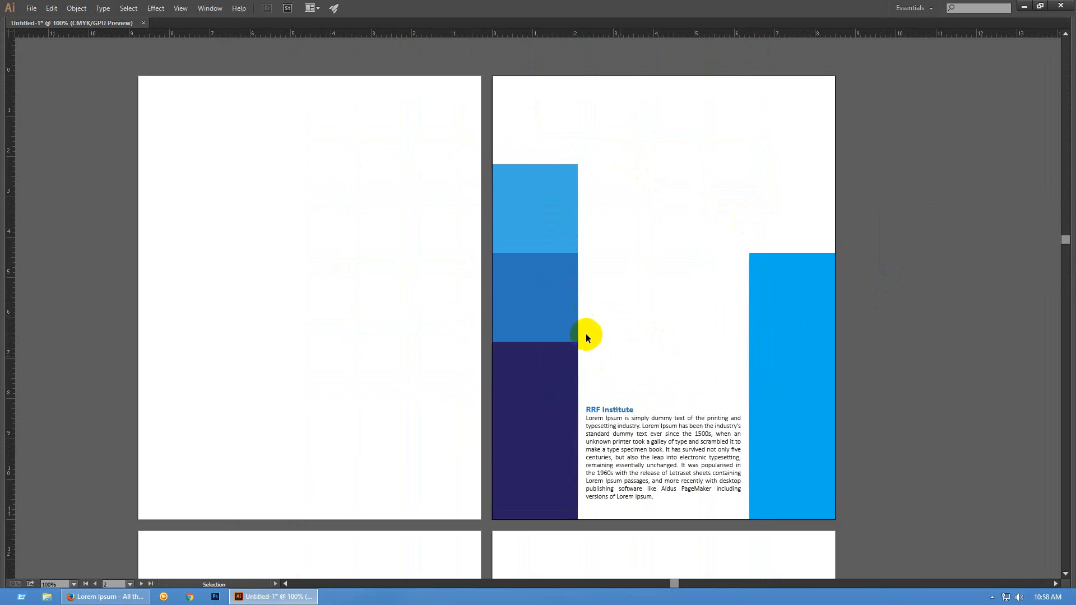
# Duplicate the three stacked blue rectangles onto the left artboard, turned upside down with the dark block in the upper-left corner
pyautogui.click(549, 270)
pyautogui.moveTo(549, 144); pyautogui.dragTo(368, 463)
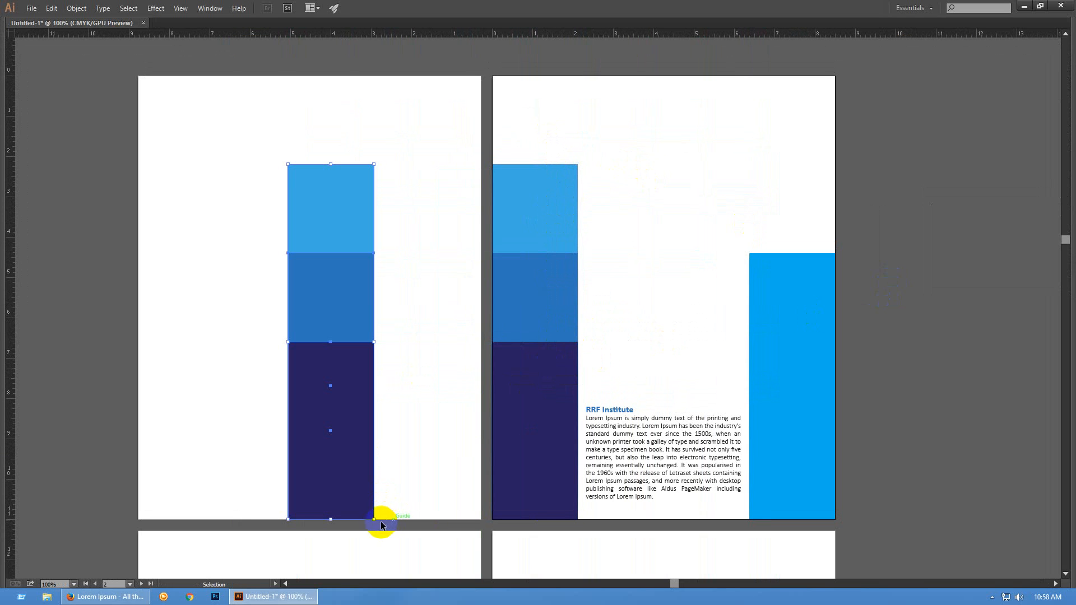
pyautogui.moveTo(380, 522); pyautogui.dragTo(188, 116)
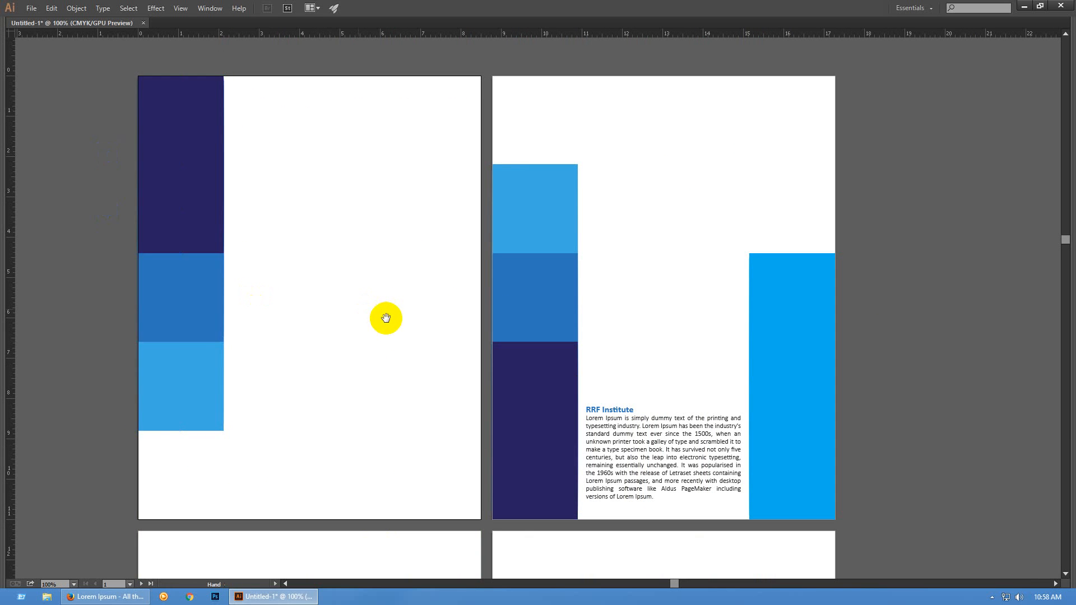
# Duplicate the RRF Institute text frame into the middle of the left artboard
pyautogui.moveTo(386, 318); pyautogui.dragTo(396, 322)
pyautogui.moveTo(667, 455); pyautogui.dragTo(354, 310)
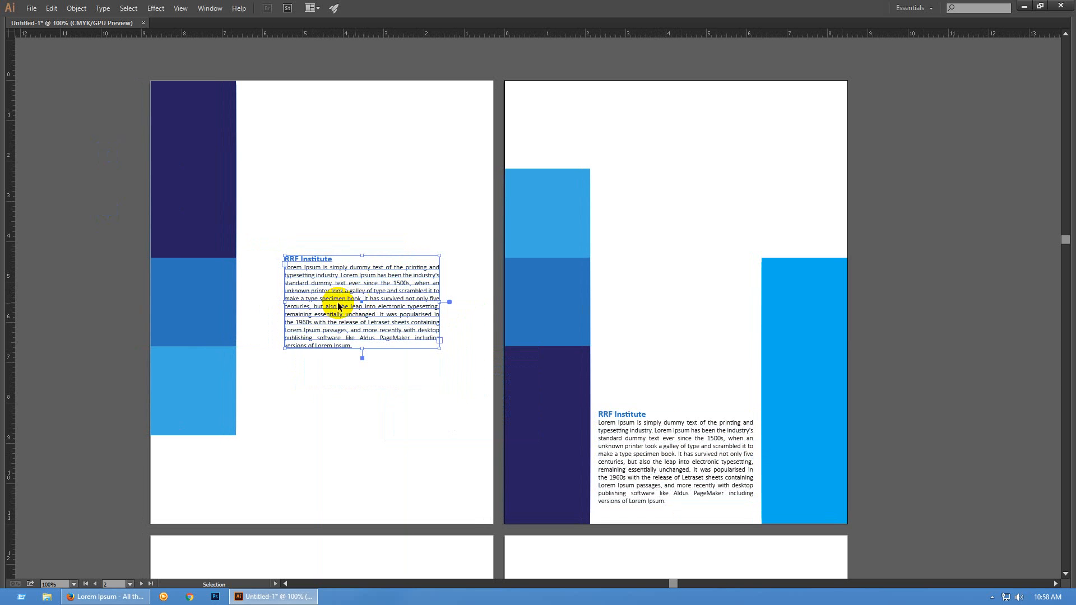
pyautogui.click(264, 333)
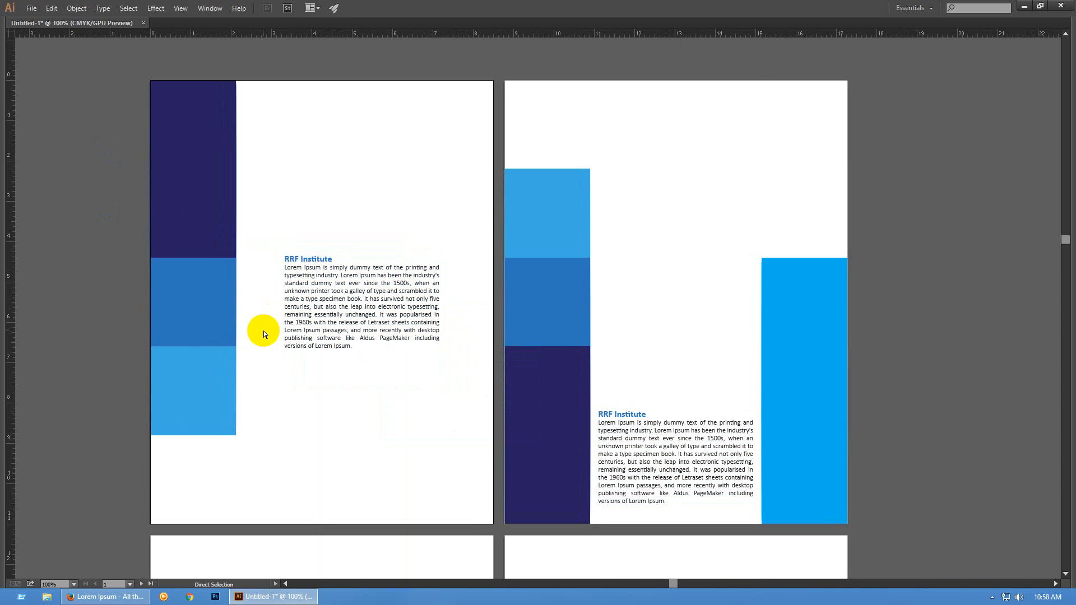
# Show the guides and fit the copied text frame to the third column, narrowed to one column and spanning rows three and four
pyautogui.hotkey('ctrl', ';')
pyautogui.click(366, 320)
pyautogui.moveTo(361, 312); pyautogui.dragTo(397, 315)
pyautogui.moveTo(400, 353); pyautogui.dragTo(402, 436)
pyautogui.moveTo(477, 345); pyautogui.dragTo(385, 379)
pyautogui.scroll(5, 343, 249)
pyautogui.moveTo(385, 379); pyautogui.dragTo(380, 324)
# Extend the copied text frame's right edge exactly to the column guide
pyautogui.scroll(-3, 379, 316)
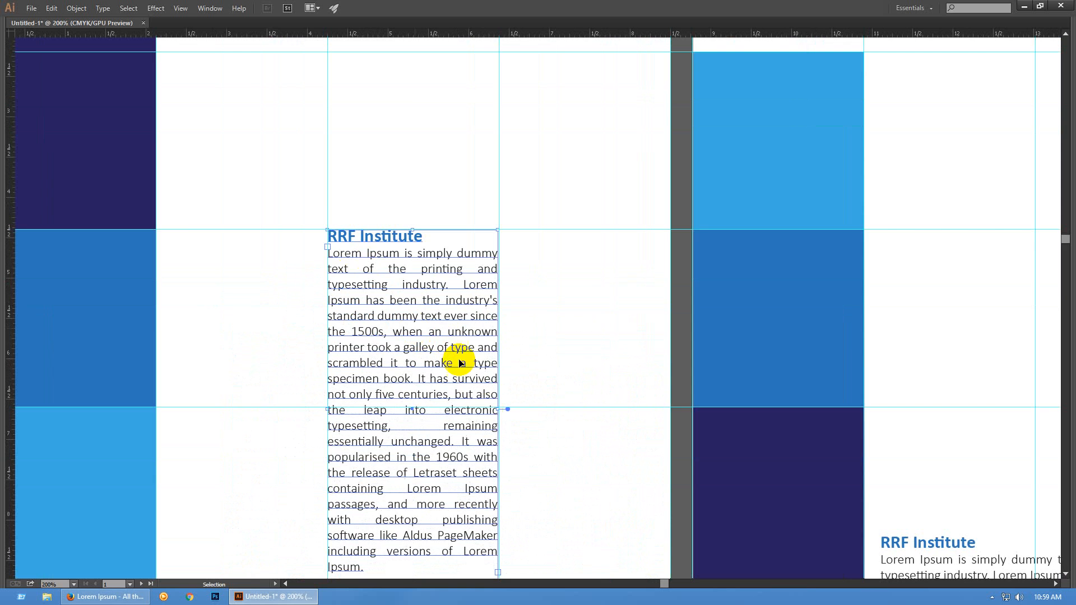
pyautogui.scroll(6, 521, 424)
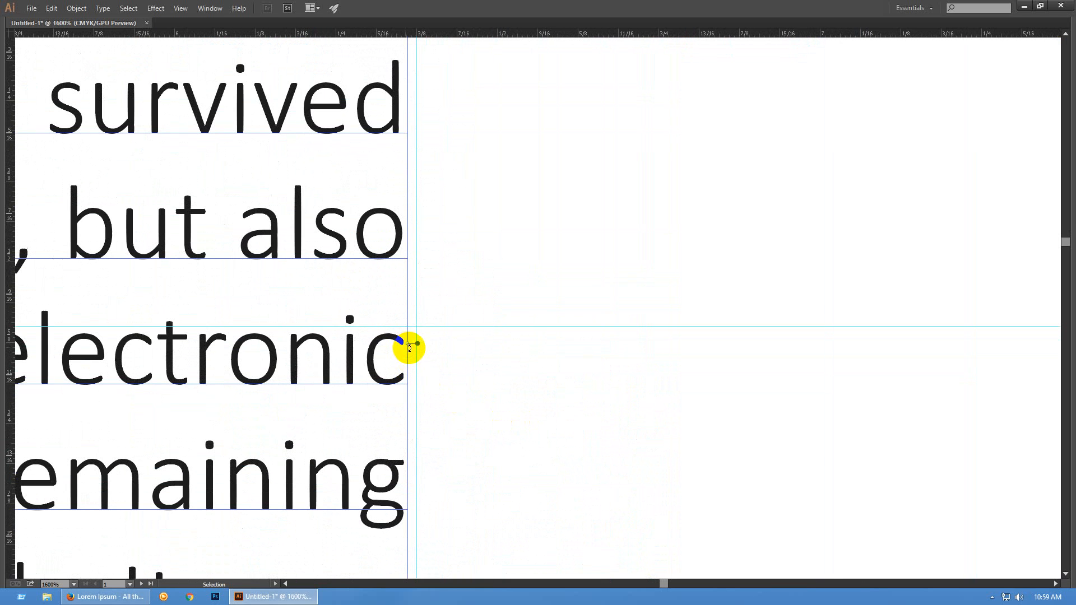
pyautogui.moveTo(412, 345); pyautogui.dragTo(418, 352)
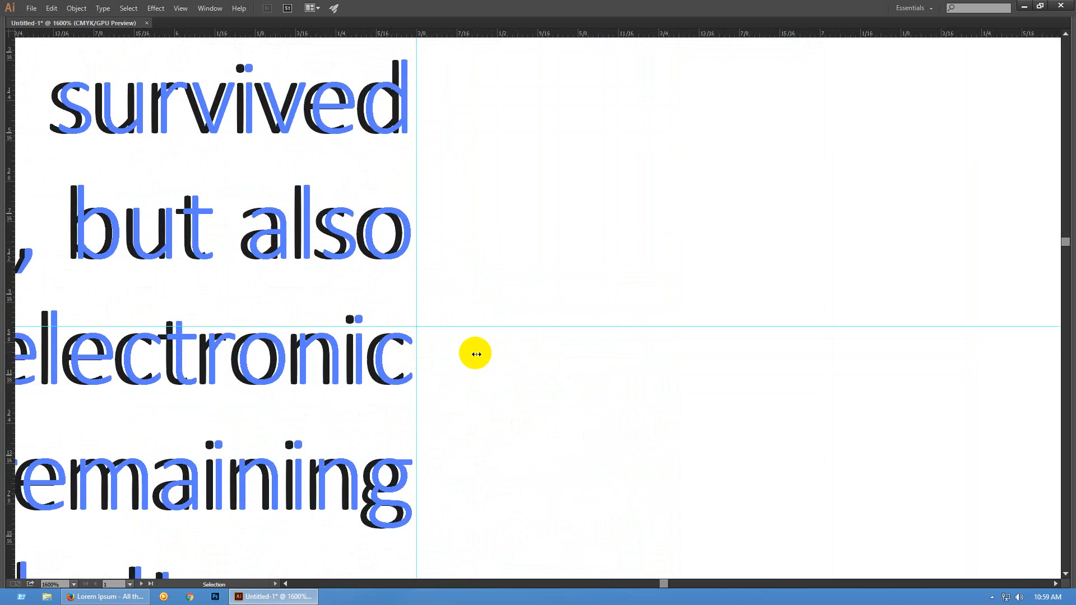
pyautogui.scroll(-5, 479, 353)
pyautogui.scroll(-6, 480, 353)
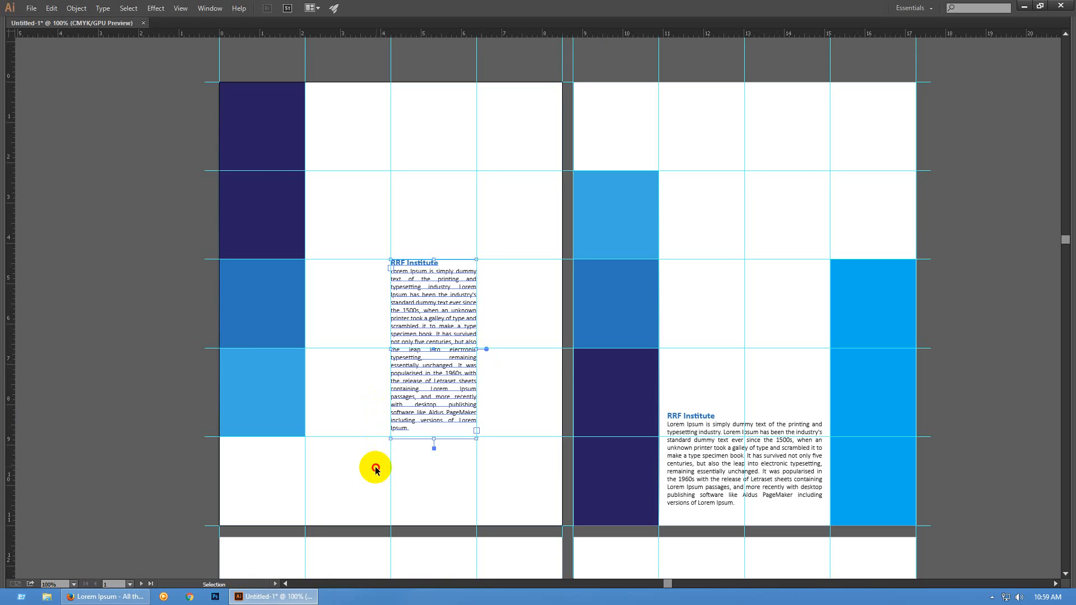
pyautogui.click(375, 467)
pyautogui.moveTo(429, 486); pyautogui.dragTo(418, 489)
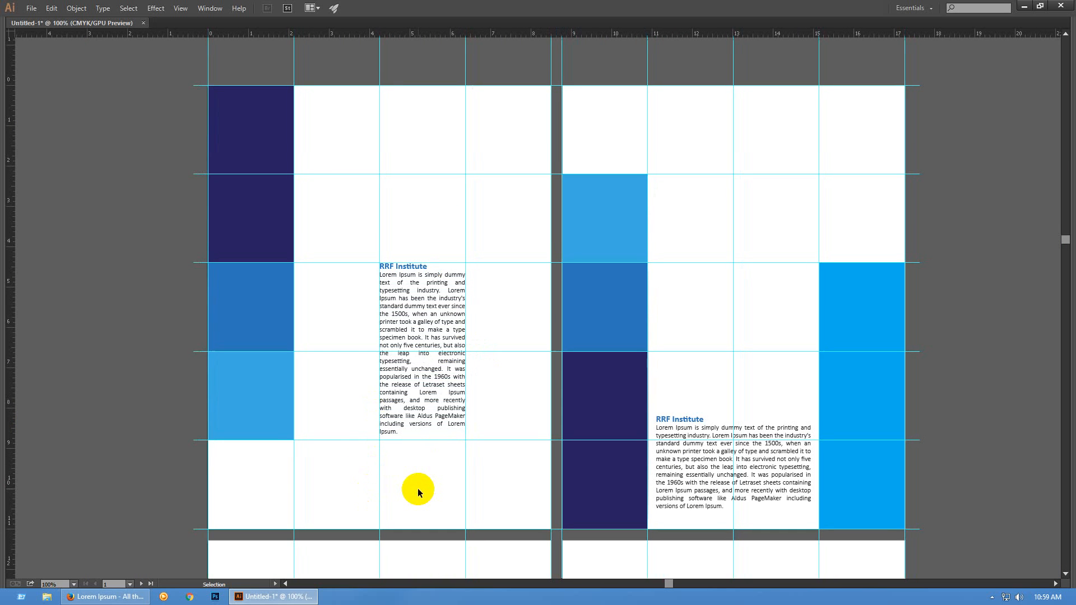
# Draw a black 2.2 by 2.2 in rectangle in the fourth column, second row of the left artboard
pyautogui.press('a')
pyautogui.hotkey('ctrl', ';')
pyautogui.hotkey('ctrl', ';')
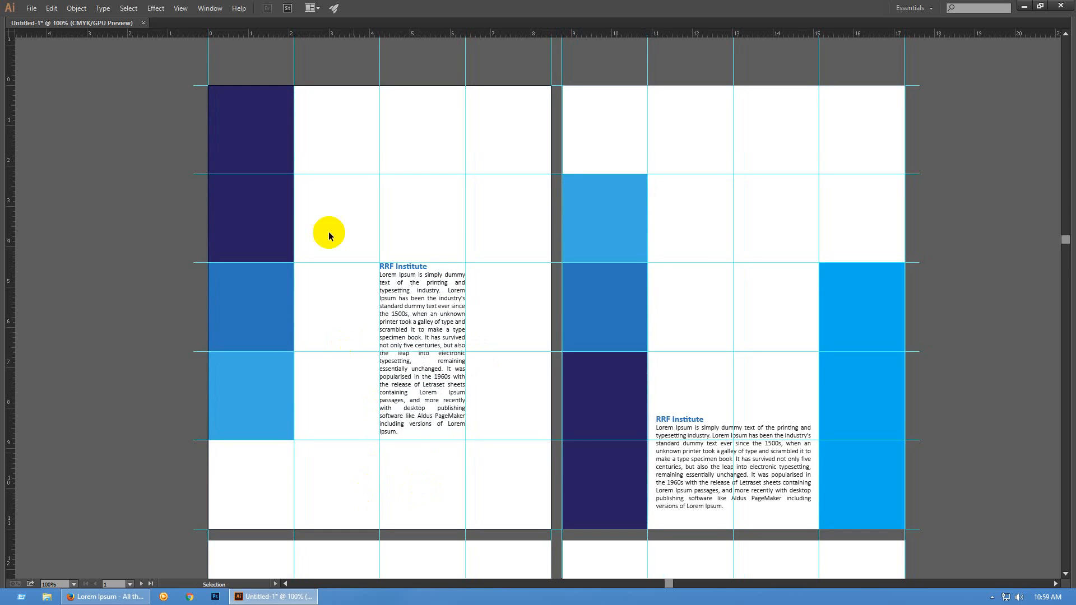
pyautogui.press('Tab')
pyautogui.press('v')
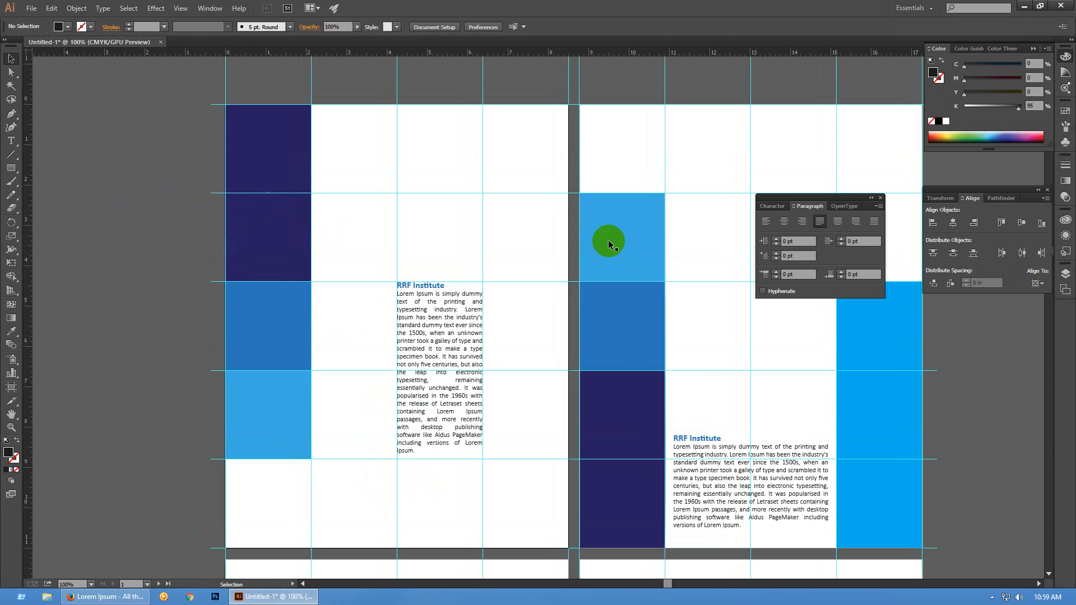
pyautogui.click(11, 168)
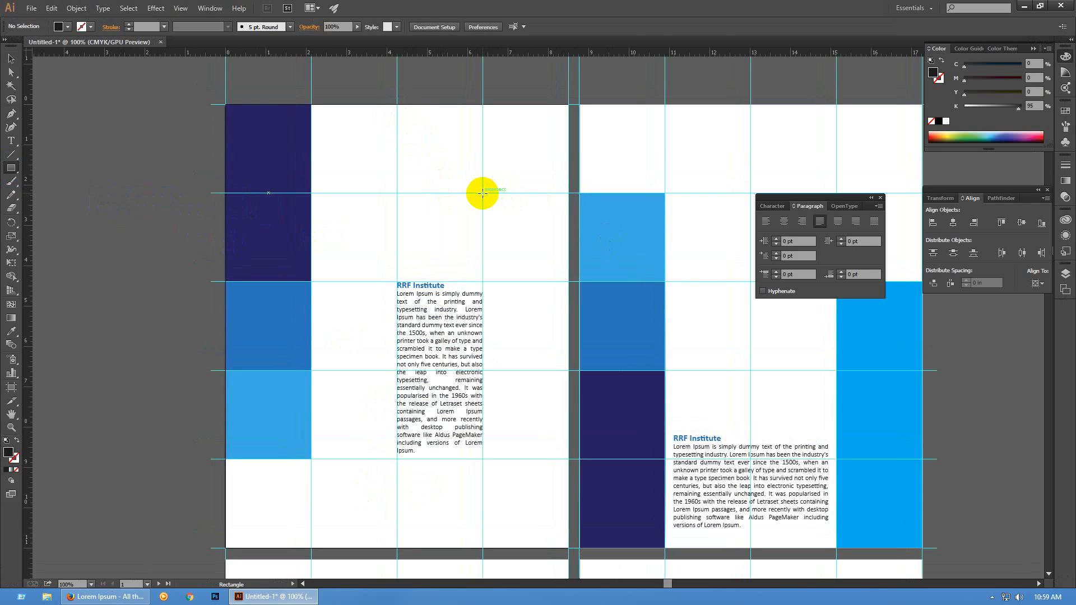
pyautogui.moveTo(482, 193); pyautogui.dragTo(532, 281)
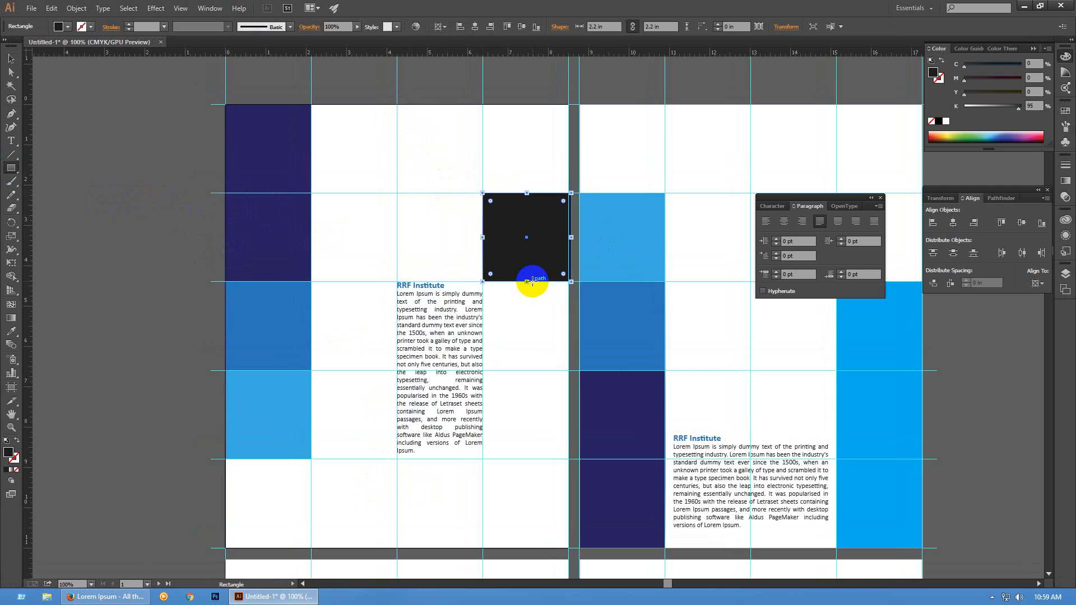
pyautogui.press('v')
pyautogui.click(551, 328)
# Narrow the black rectangle to 2.125 in so its right edge meets the artboard edge
pyautogui.scroll(3, 545, 256)
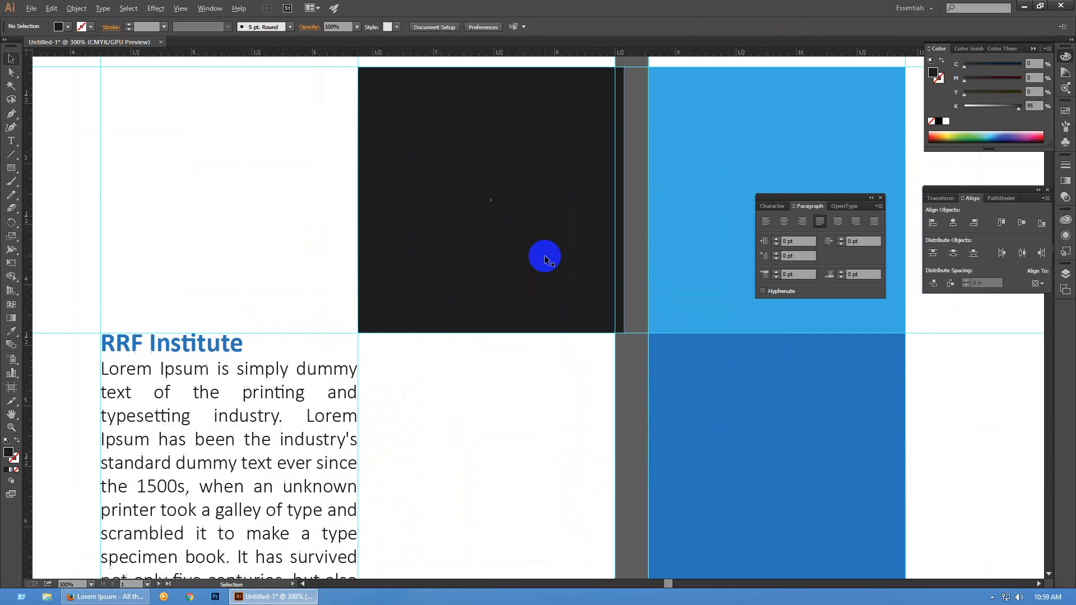
pyautogui.click(545, 259)
pyautogui.scroll(1, 552, 261)
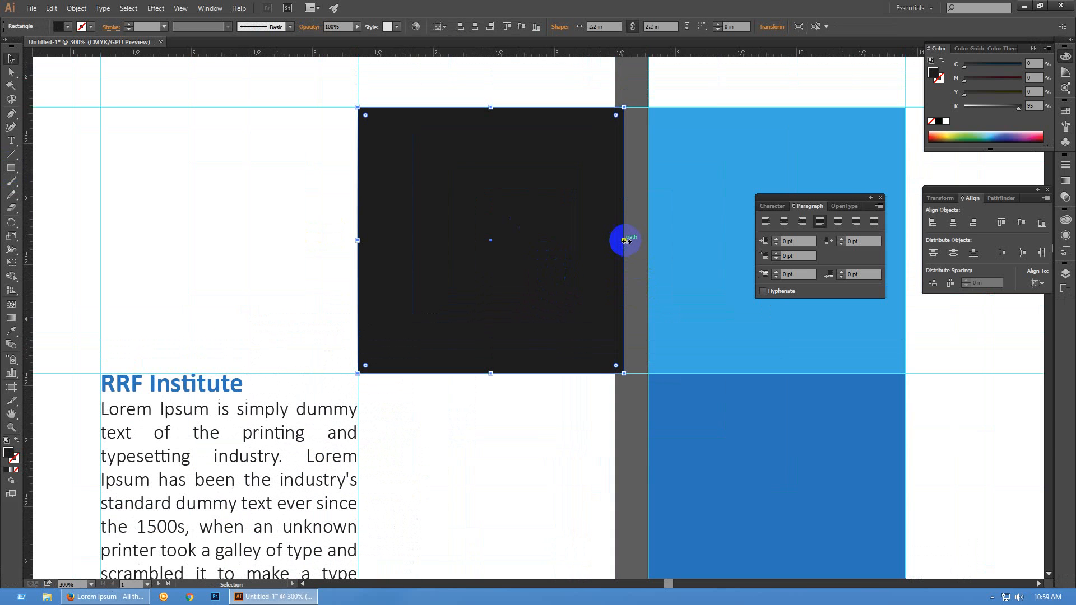
pyautogui.moveTo(622, 238); pyautogui.dragTo(599, 244)
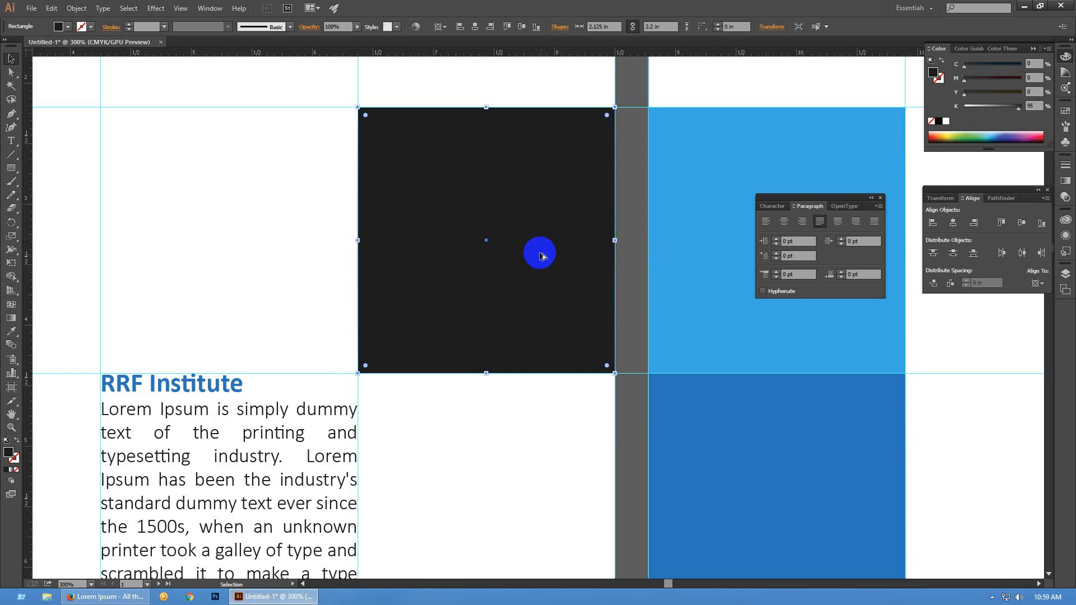
pyautogui.scroll(-3, 538, 250)
pyautogui.scroll(-1, 540, 254)
pyautogui.click(531, 300)
# Move the black rectangle to the left artboard's lower-right grid cell and fill it with the dark blue swatch
pyautogui.moveTo(535, 358); pyautogui.dragTo(533, 319)
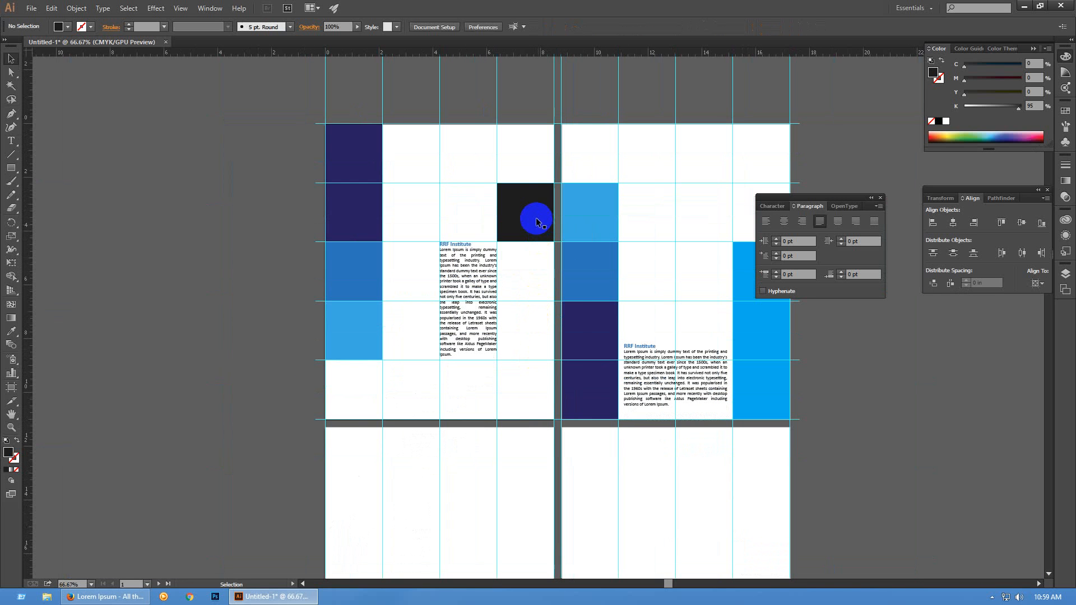
pyautogui.moveTo(536, 214); pyautogui.dragTo(541, 390)
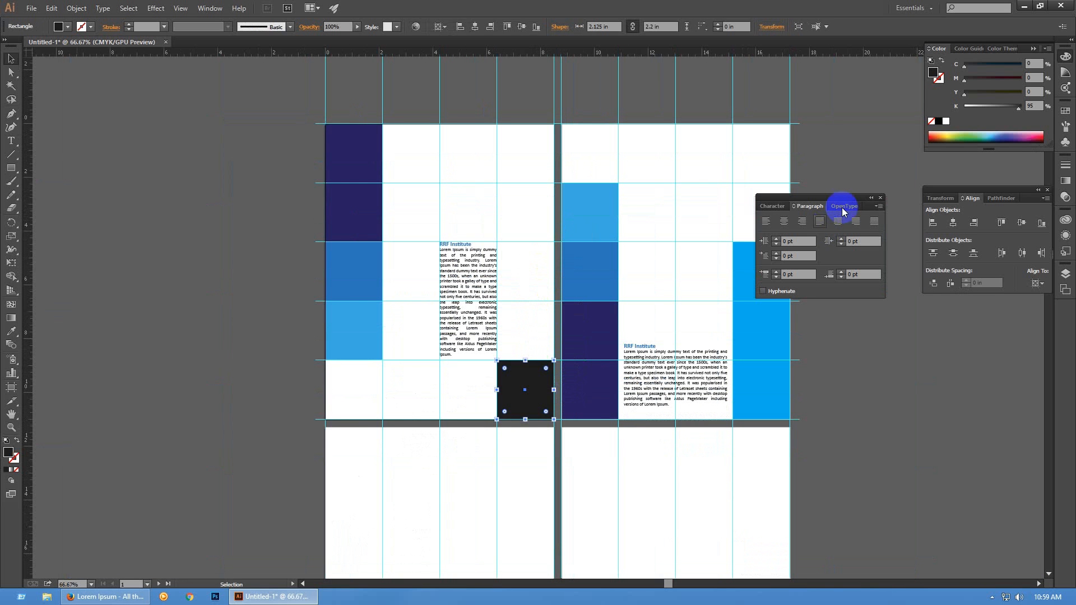
pyautogui.click(1065, 111)
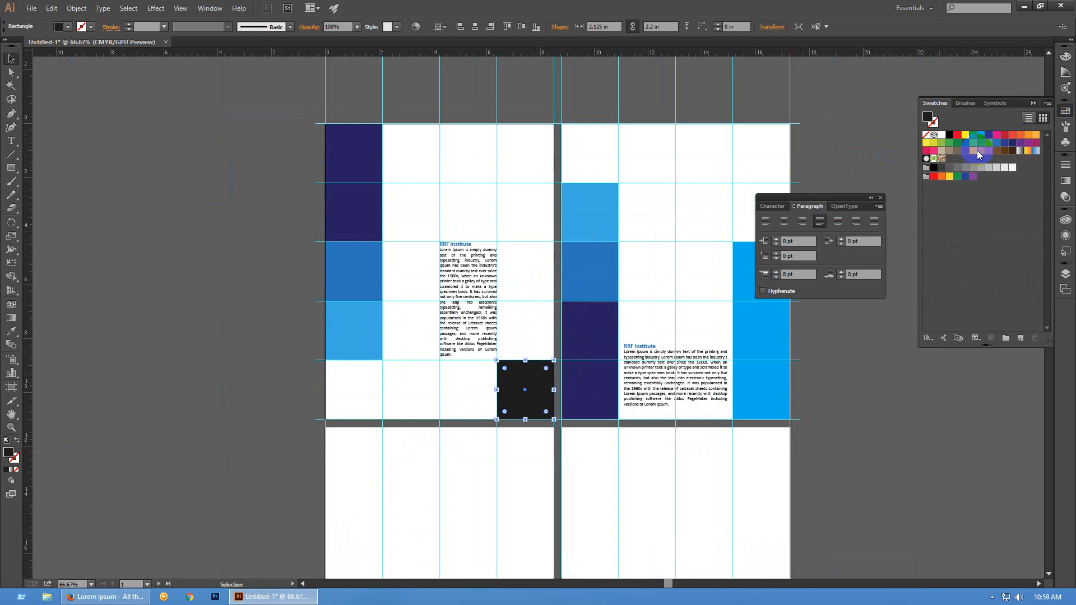
pyautogui.click(997, 144)
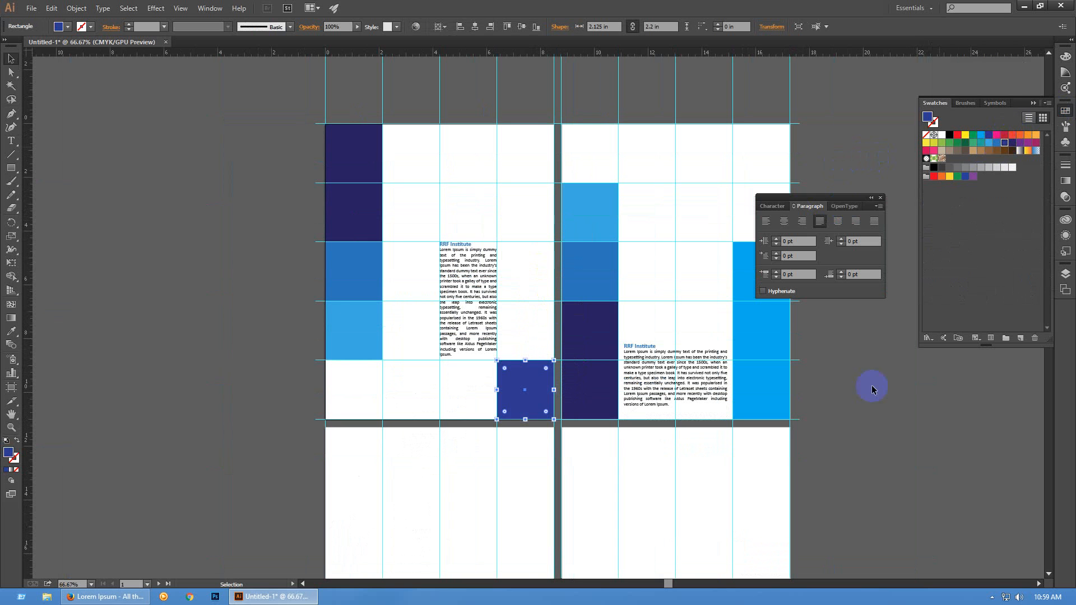
pyautogui.click(691, 417)
pyautogui.scroll(1, 631, 307)
pyautogui.press('Tab')
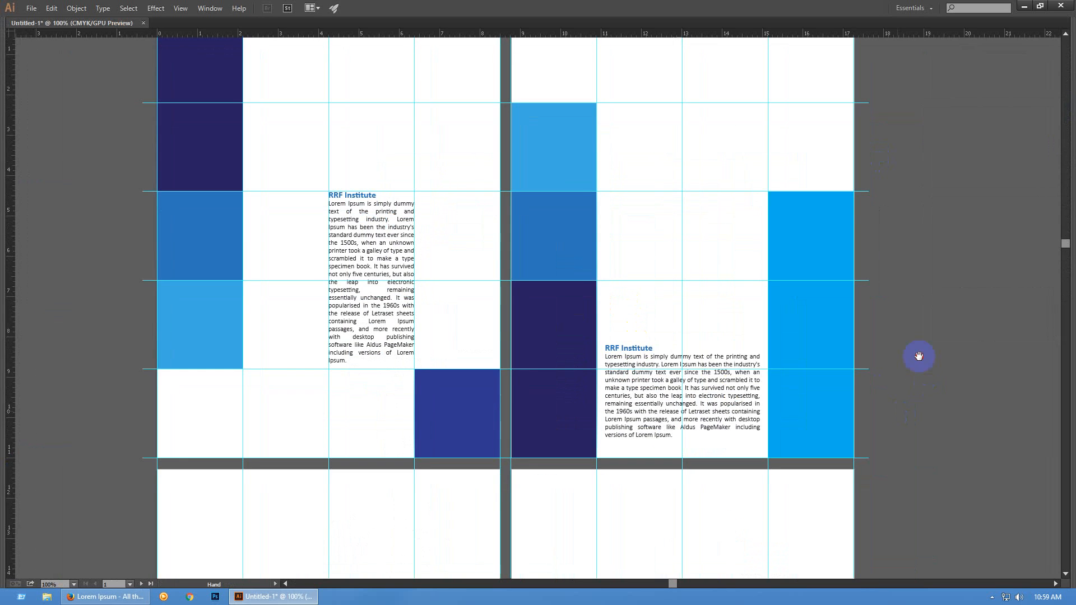
pyautogui.moveTo(915, 356); pyautogui.dragTo(932, 421)
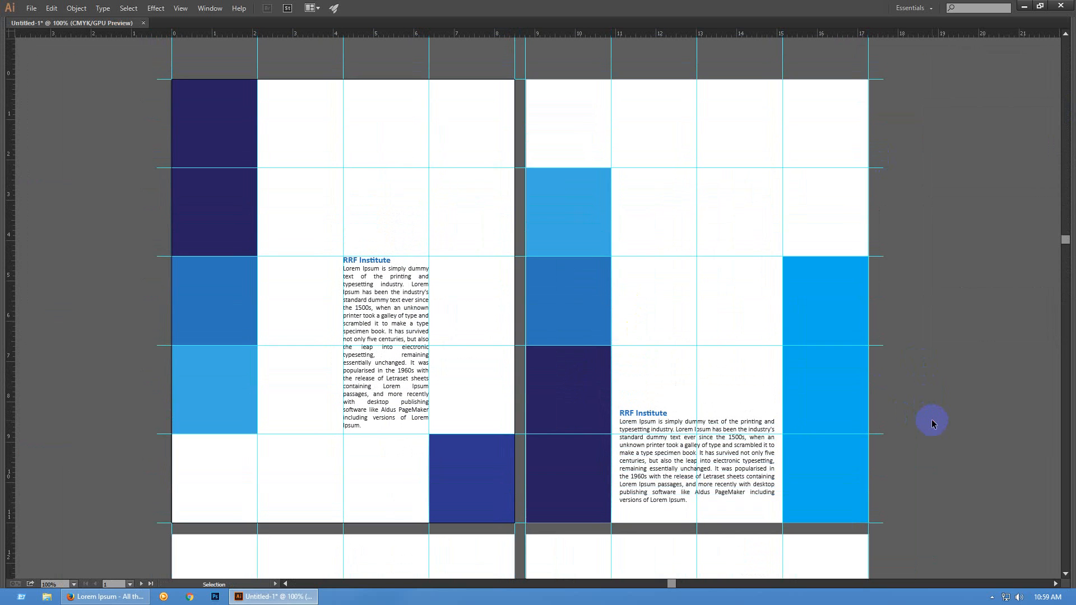
pyautogui.hotkey('ctrl', ';')
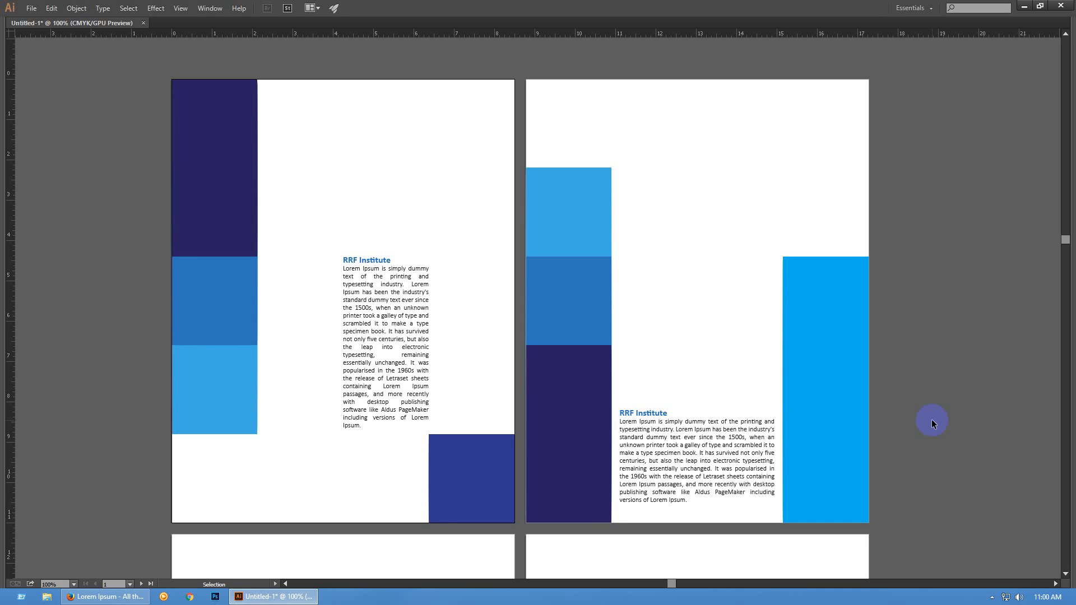
# Duplicate the dark blue square into the top cell of the third column and fill the copy with the bright cyan-blue swatch
pyautogui.click(469, 486)
pyautogui.hotkey('ctrl', ';')
pyautogui.moveTo(492, 494); pyautogui.dragTo(403, 132)
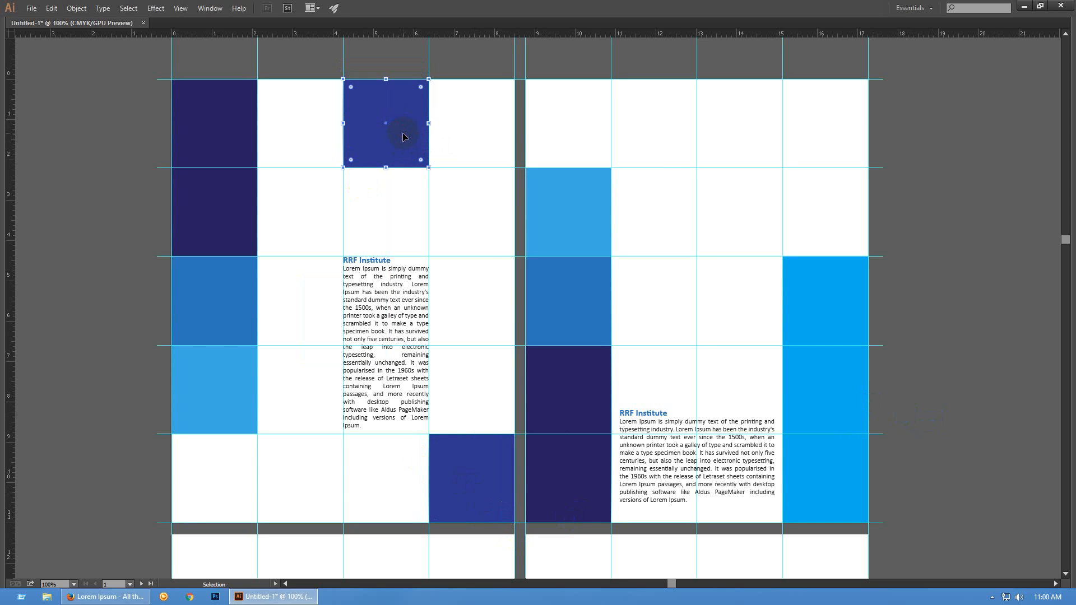
pyautogui.press('Tab')
pyautogui.click(980, 135)
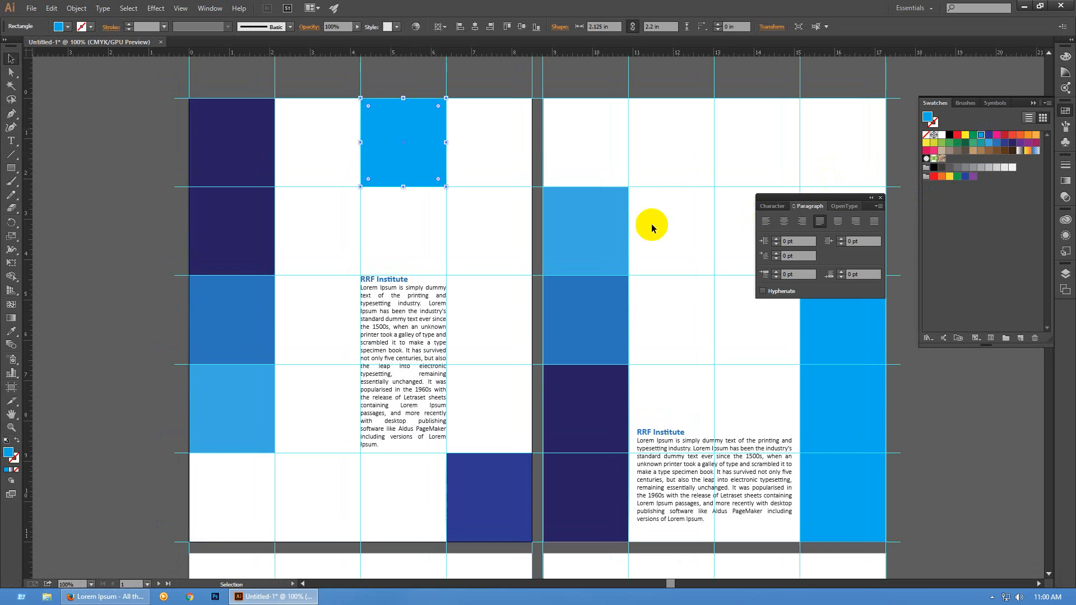
pyautogui.click(692, 138)
pyautogui.press('Tab')
pyautogui.moveTo(705, 312); pyautogui.dragTo(713, 313)
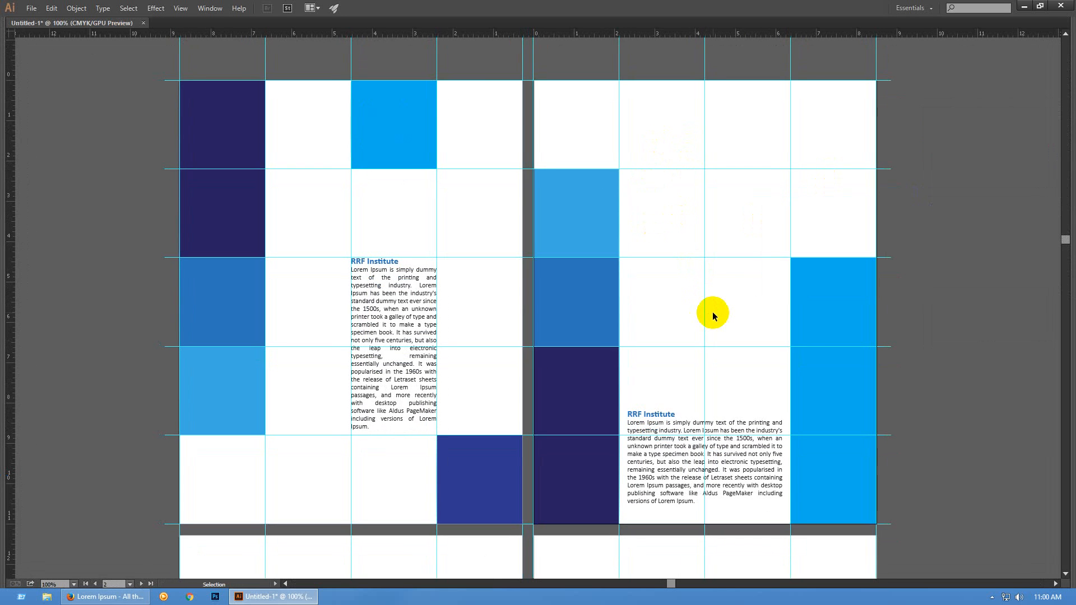
pyautogui.hotkey('ctrl', ';')
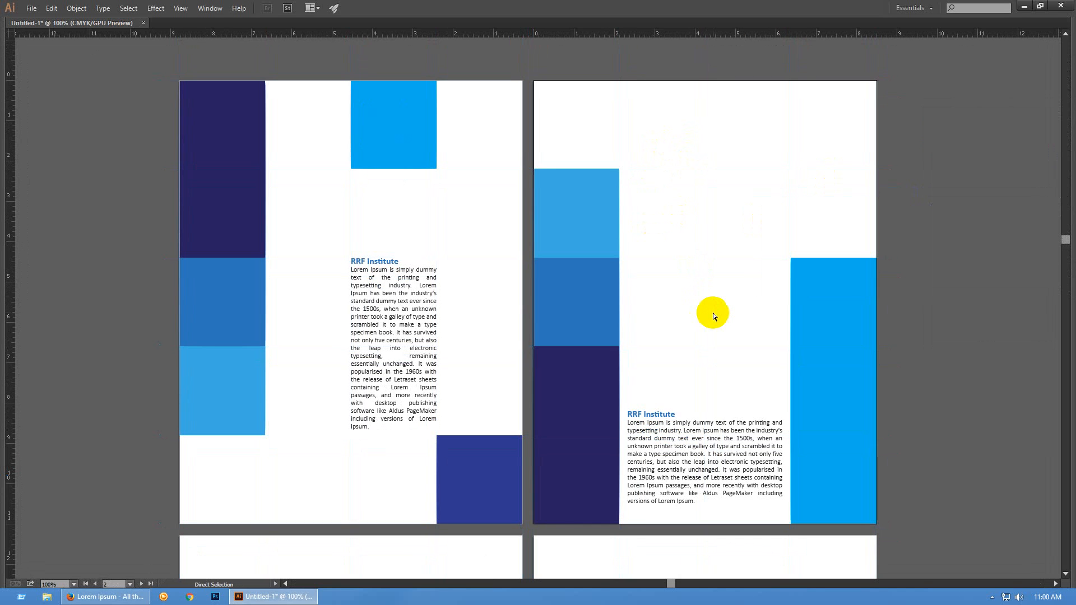
# Try stretching the bright blue square down two grid rows to 4.4 in high and shifting the text below it slightly lower
pyautogui.hotkey('ctrl', ';')
pyautogui.click(385, 149)
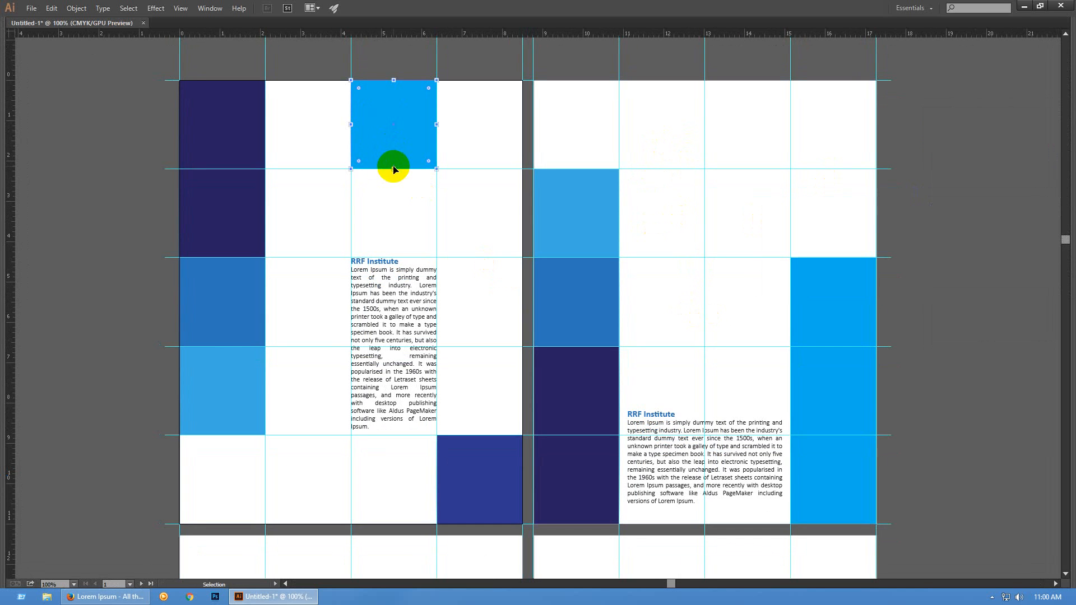
pyautogui.moveTo(394, 169); pyautogui.dragTo(396, 267)
pyautogui.click(395, 297)
pyautogui.click(453, 276)
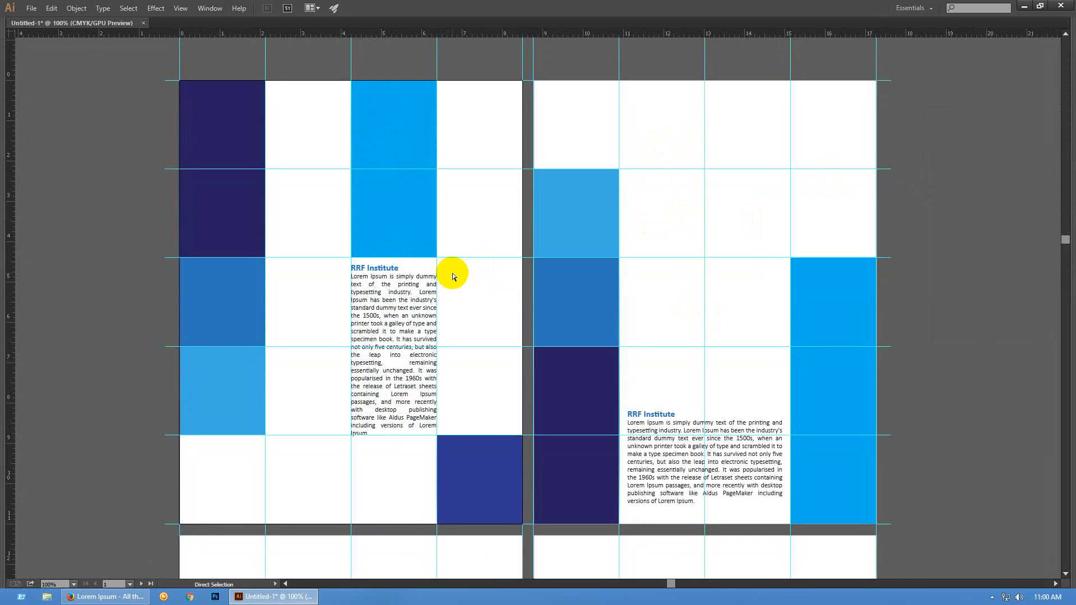
pyautogui.hotkey('ctrl', ';')
pyautogui.press('v')
pyautogui.click(421, 223)
pyautogui.press('Tab')
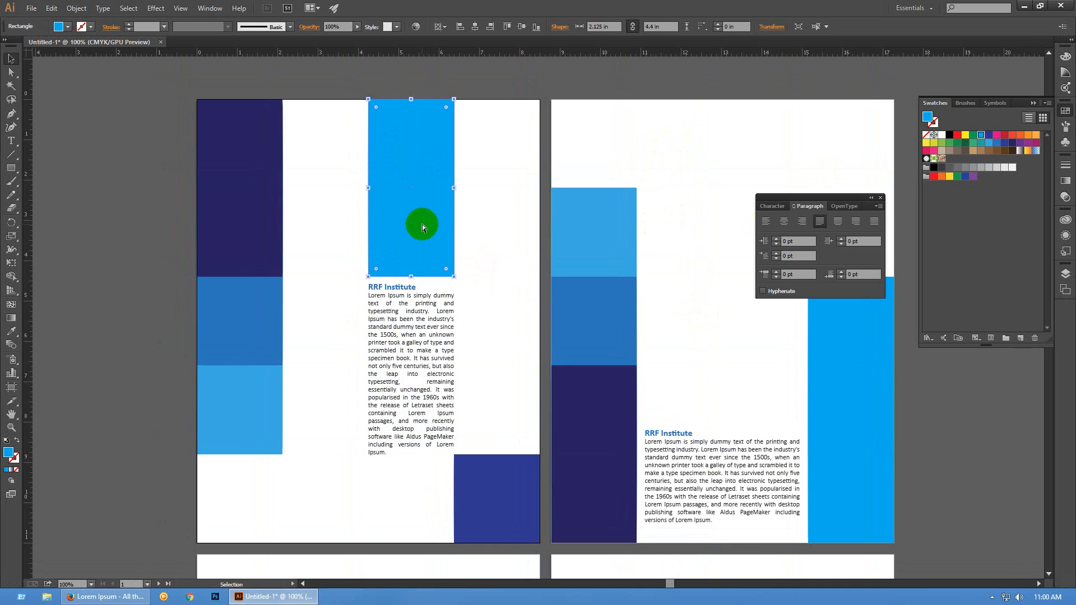
# Undo the bright blue rectangle's stretch and the text frame's shift
pyautogui.hotkey('ctrl', 'z')
pyautogui.hotkey('ctrl', 'shift', 'z')
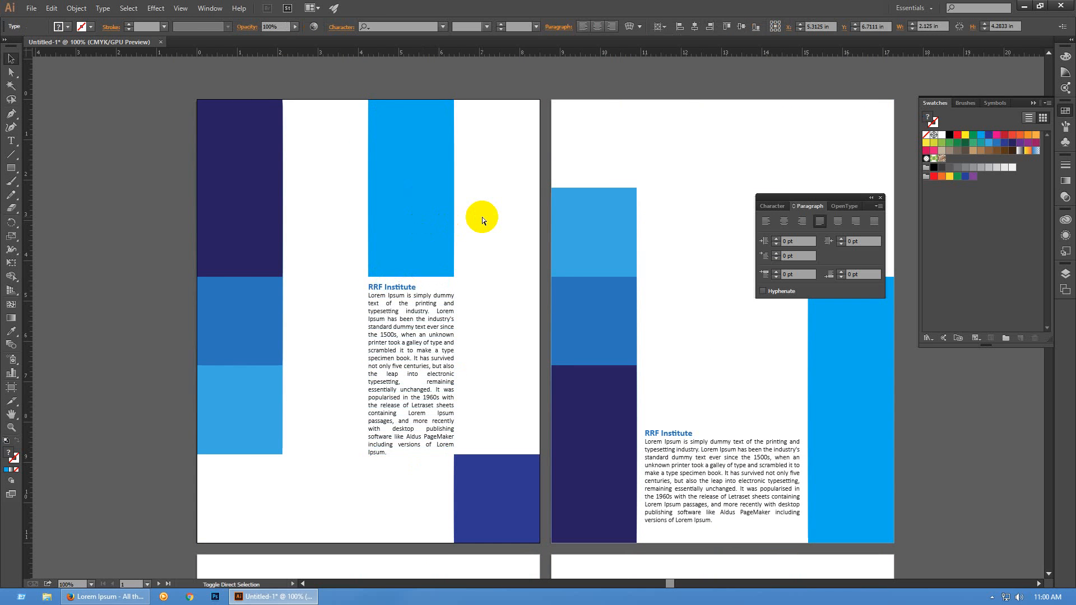
pyautogui.hotkey('ctrl', 'z')
pyautogui.hotkey('ctrl', 'z')
pyautogui.click(482, 217)
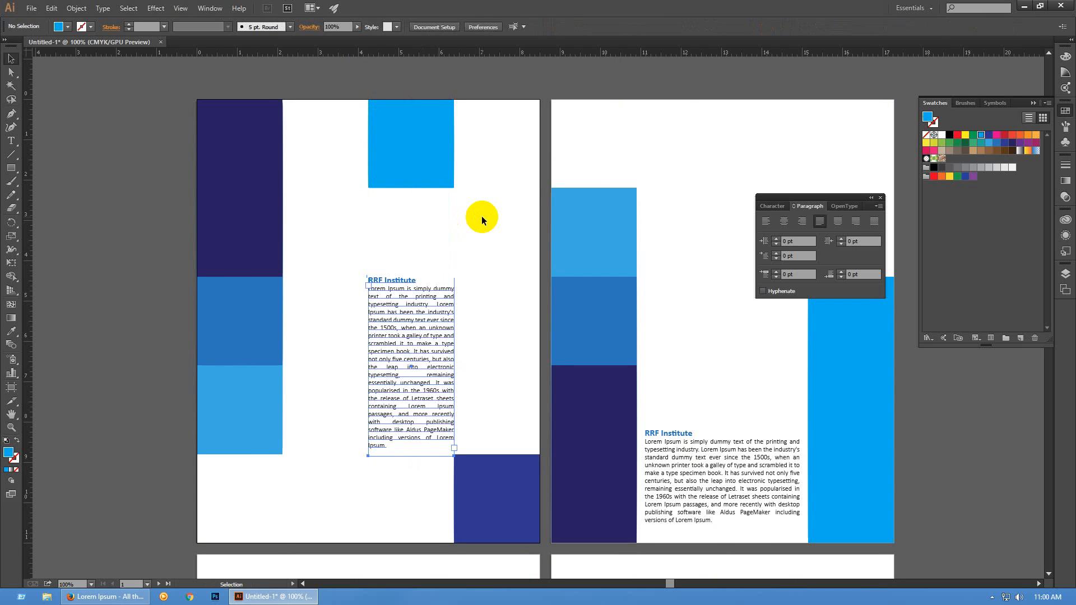
# Show the guides, extend a copy of the bright blue square to 4.4 in high over two grid rows, and shift the text frame below slightly lower
pyautogui.hotkey('ctrl', ';')
pyautogui.click(412, 150)
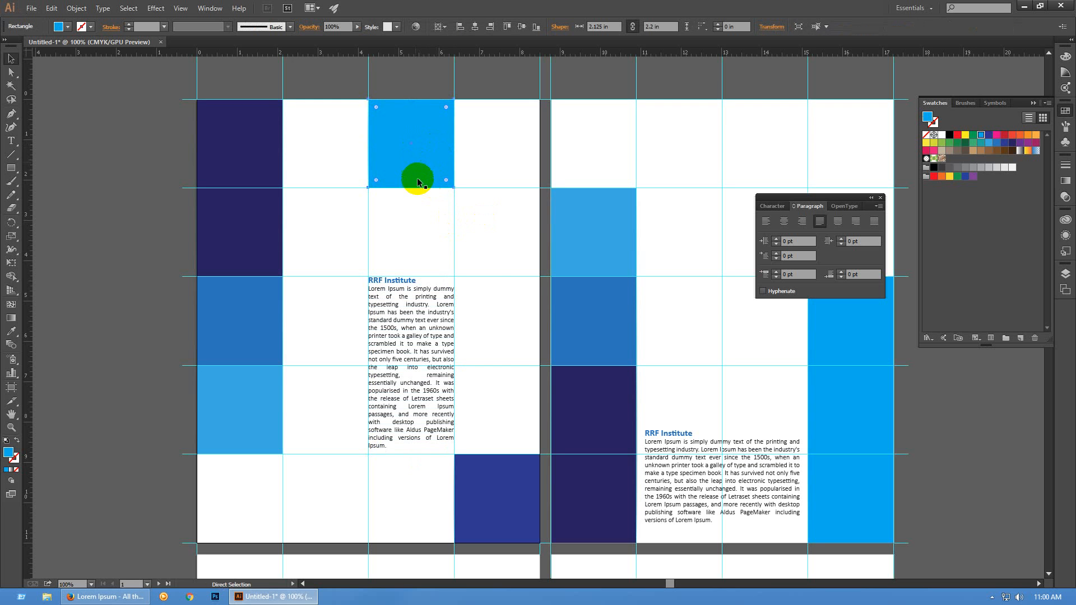
pyautogui.moveTo(411, 188); pyautogui.dragTo(481, 294)
pyautogui.click(413, 276)
pyautogui.moveTo(413, 275); pyautogui.dragTo(413, 283)
pyautogui.click(505, 320)
pyautogui.moveTo(505, 320); pyautogui.dragTo(478, 317)
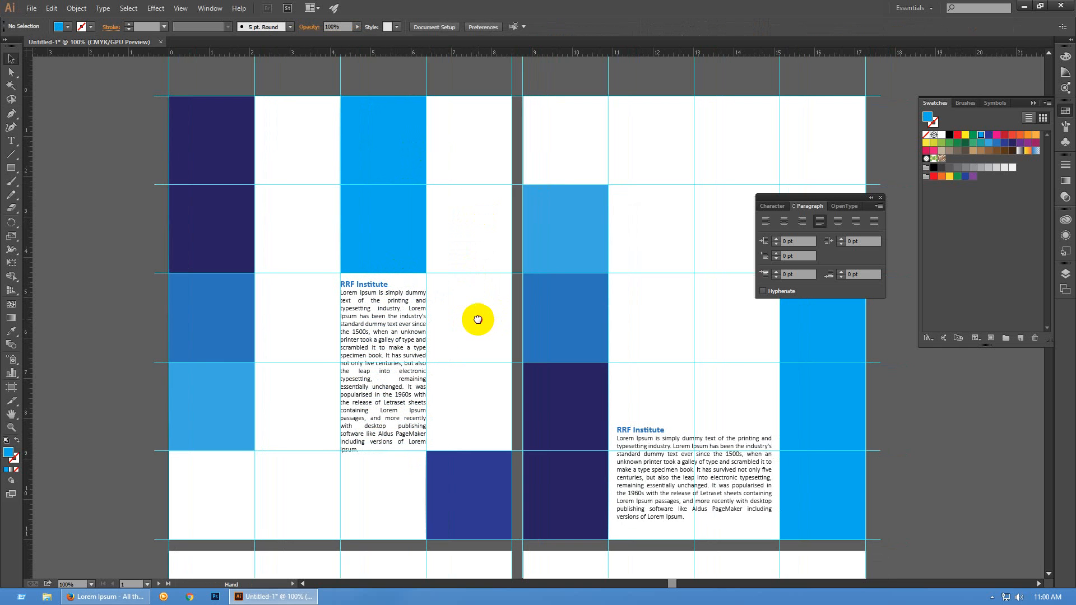
# Fill the 4.4 in tall rectangle behind the bright blue square with the medium blue swatch
pyautogui.click(374, 159)
pyautogui.click(377, 214)
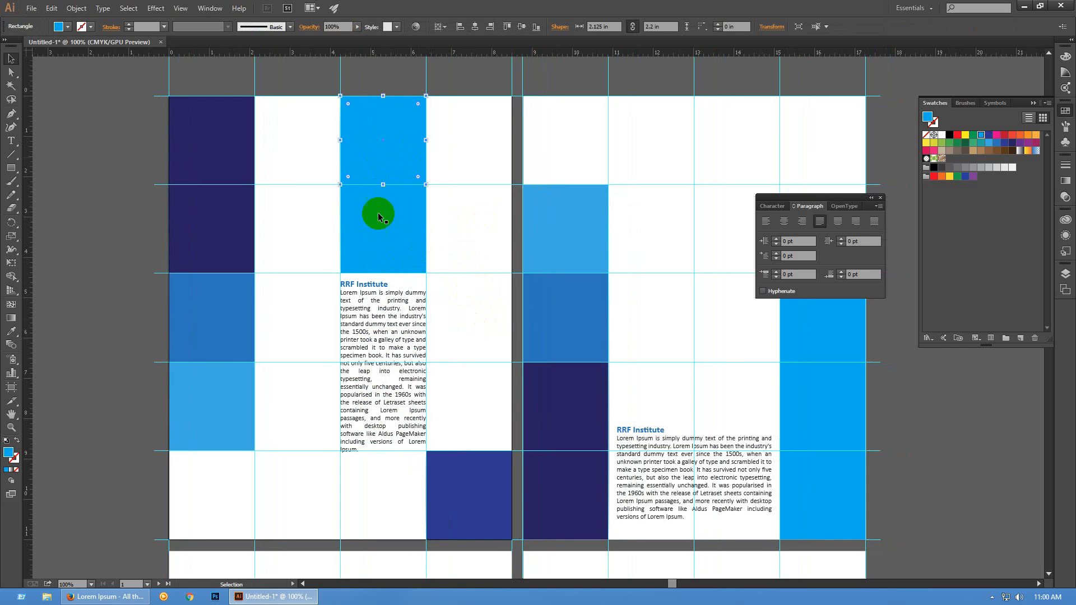
pyautogui.click(989, 144)
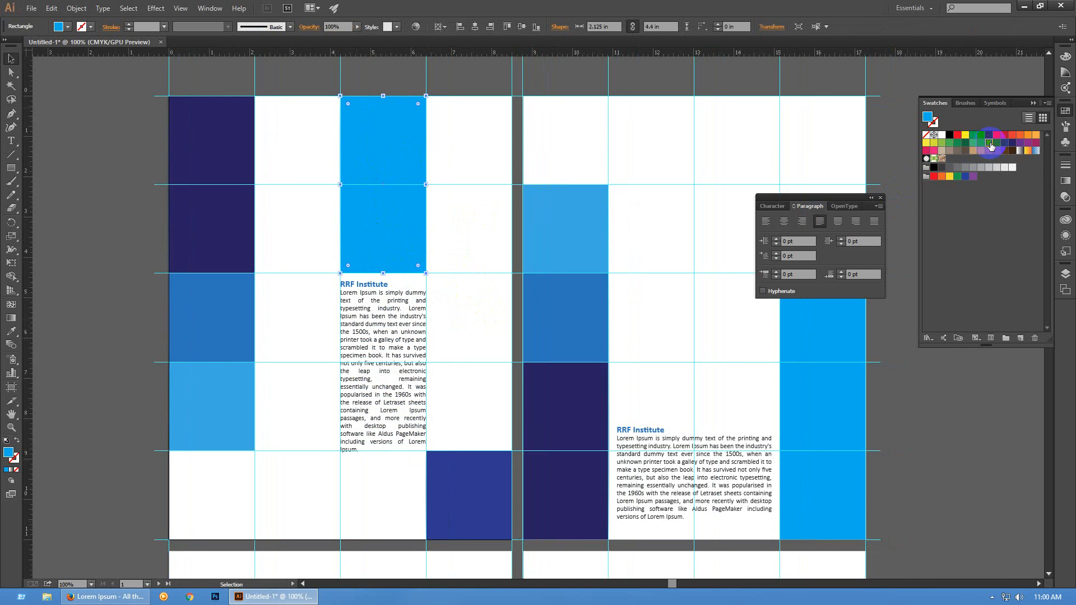
pyautogui.click(996, 143)
pyautogui.click(626, 244)
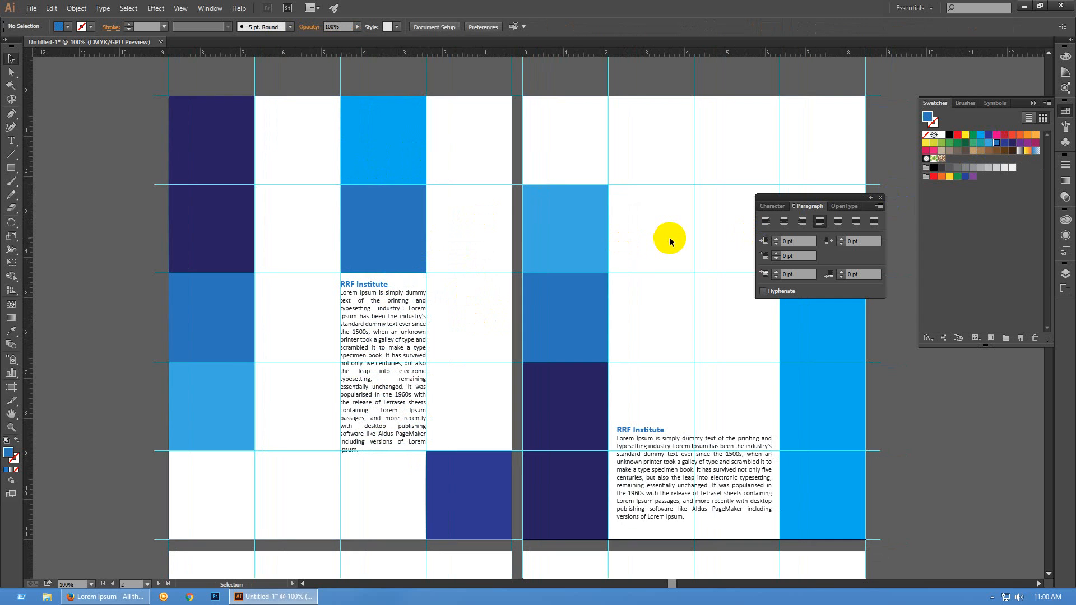
# Hide the guides and all panels for a clean view of the artboards
pyautogui.hotkey('ctrl', ';')
pyautogui.moveTo(696, 329); pyautogui.dragTo(668, 330)
pyautogui.press('Tab')
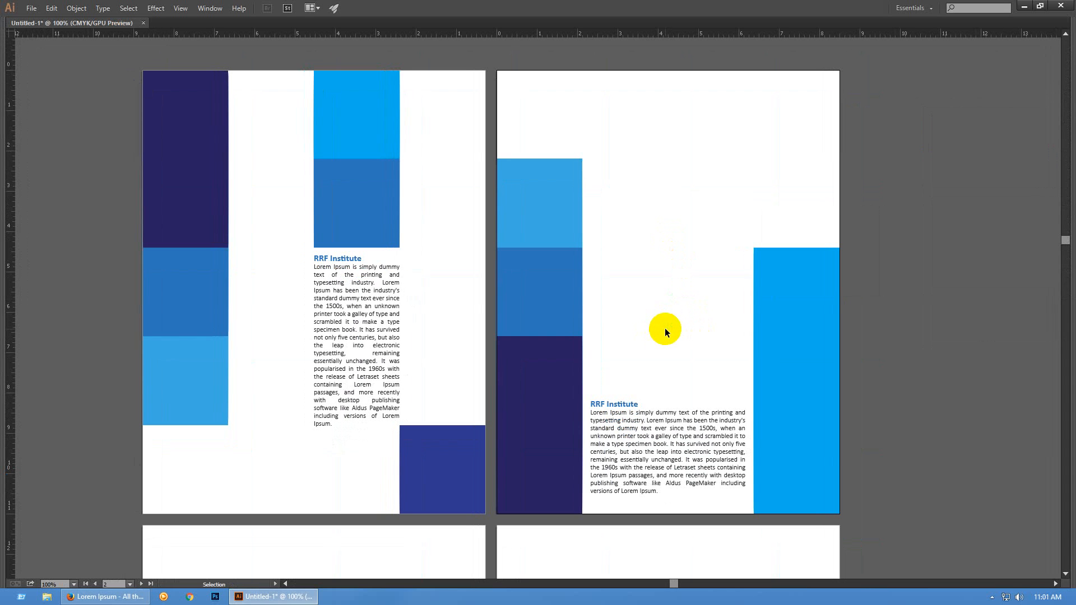
# Move the dark blue square straight up to the second grid row, beside the medium blue block on the left artboard
pyautogui.click(500, 455)
pyautogui.moveTo(466, 479); pyautogui.dragTo(464, 225)
pyautogui.click(466, 291)
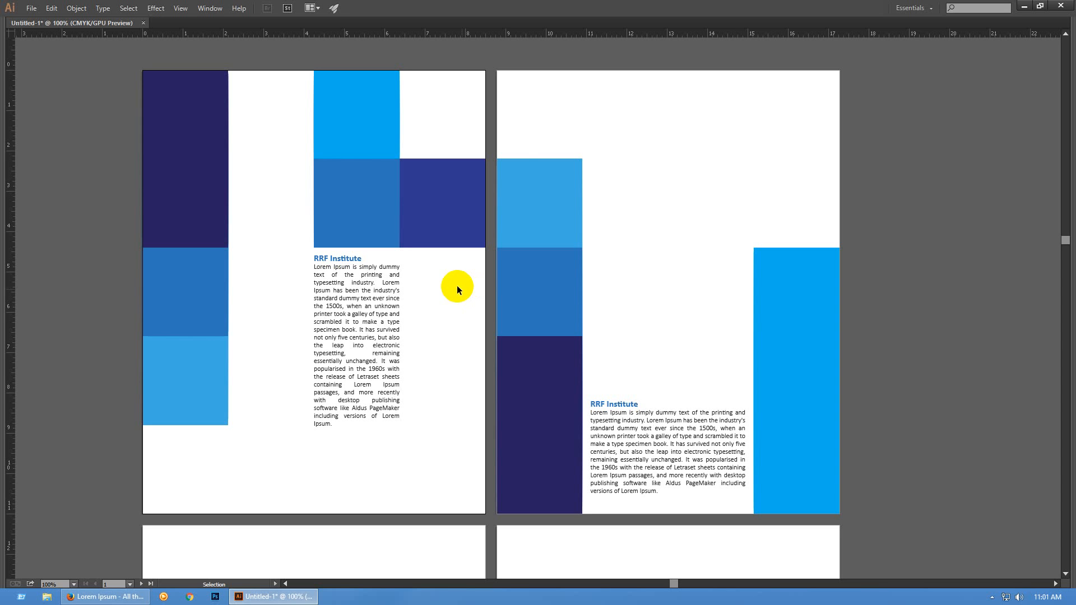
pyautogui.click(519, 165)
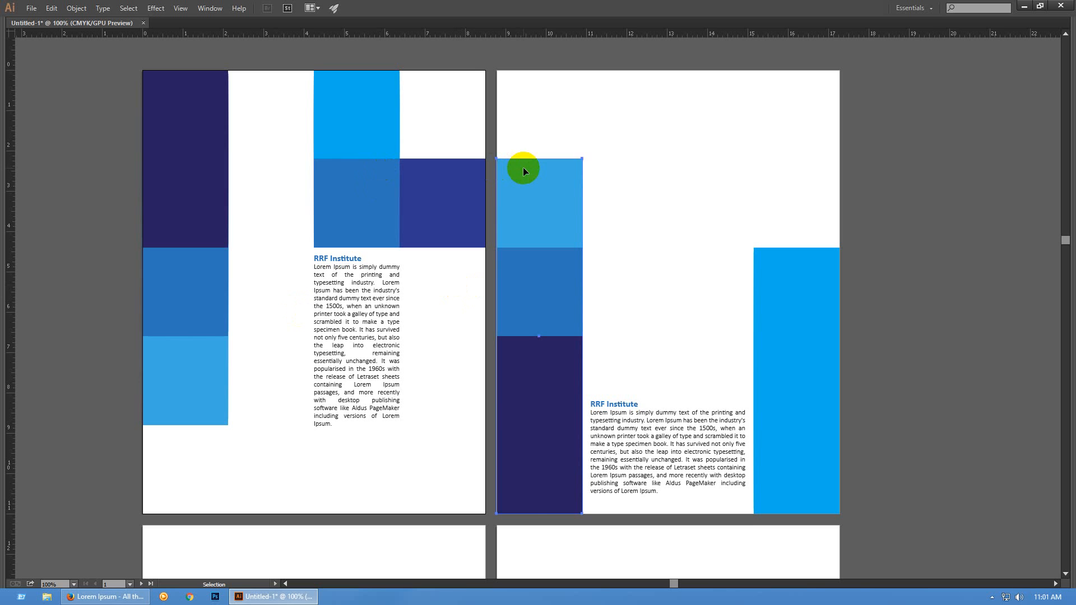
pyautogui.click(626, 197)
# Try scaling the dark blue square down about its centre to roughly half size, and undo it
pyautogui.click(457, 209)
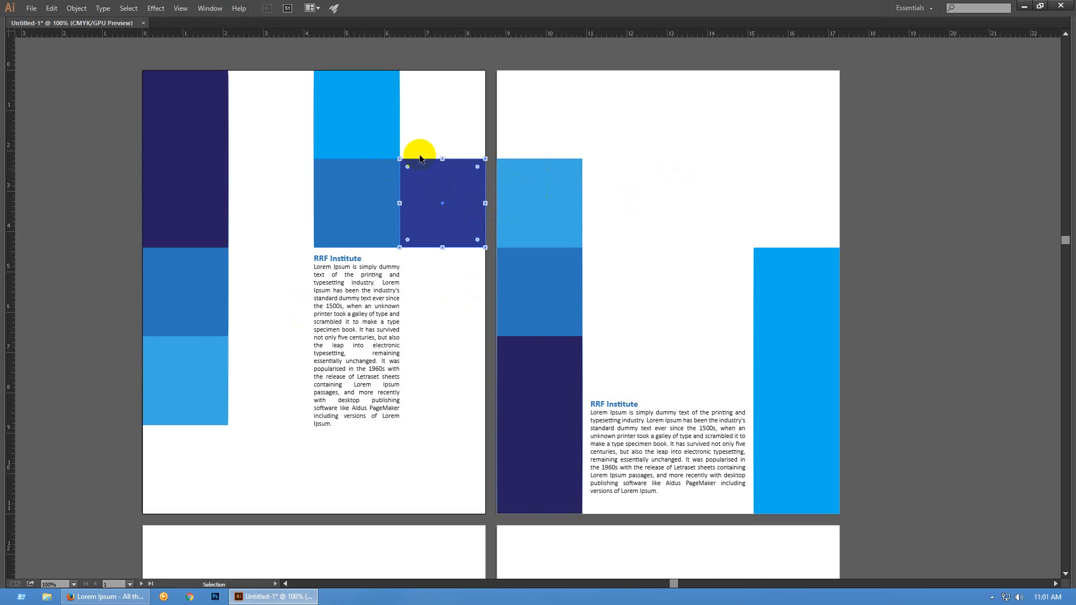
pyautogui.scroll(4, 419, 140)
pyautogui.scroll(-1, 419, 140)
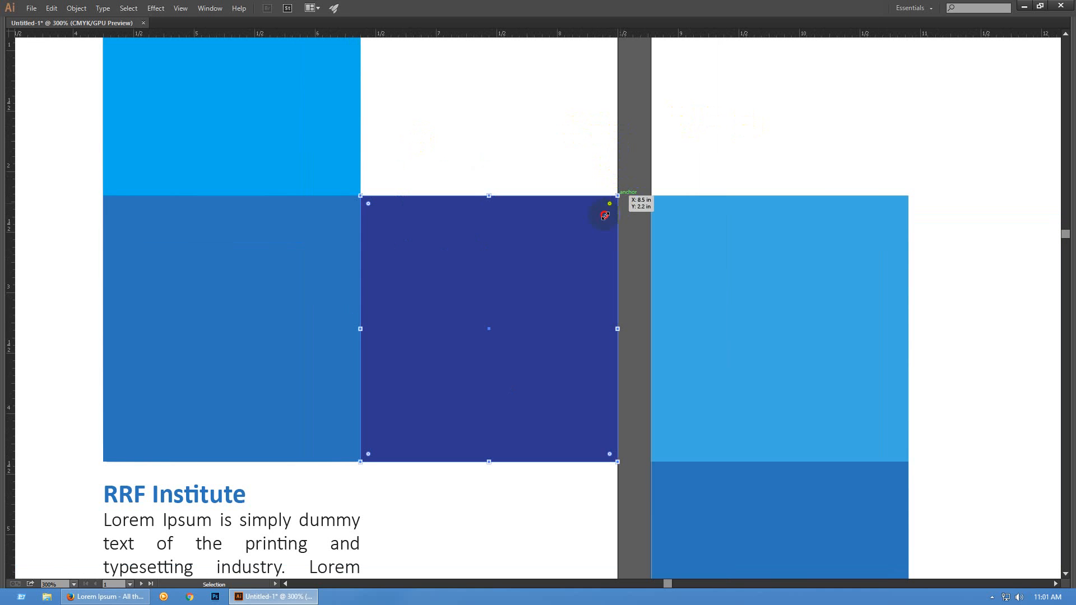
pyautogui.moveTo(606, 216); pyautogui.dragTo(577, 262)
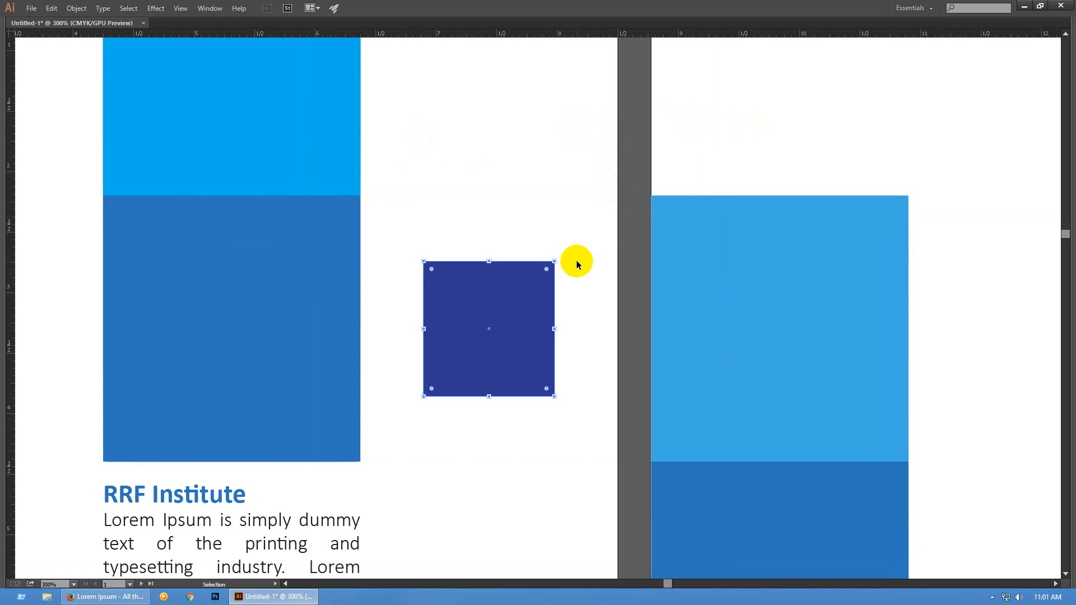
pyautogui.hotkey('ctrl', 'z')
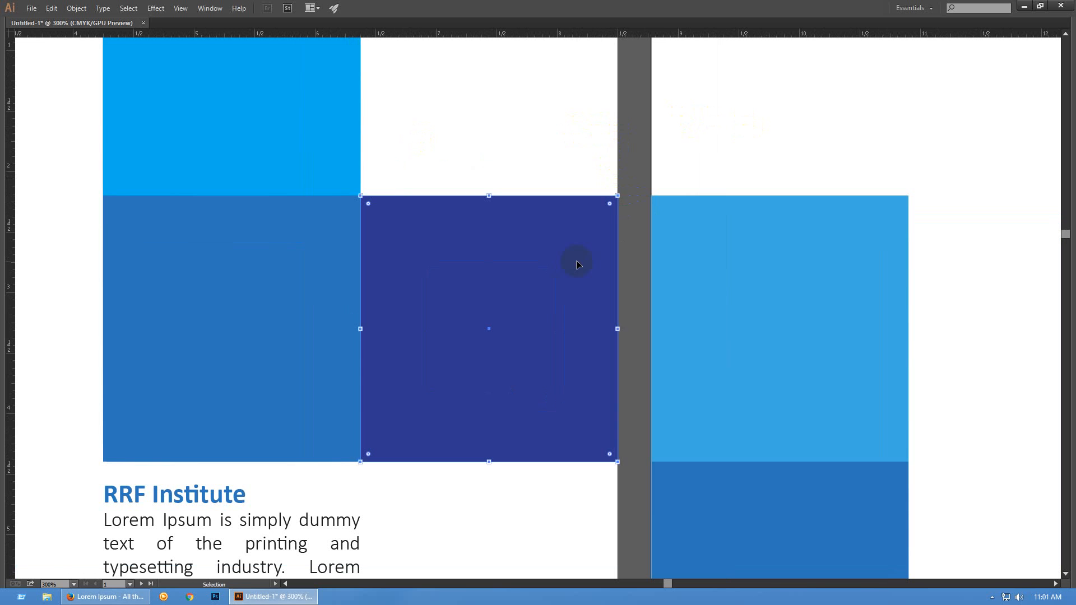
# Try rounding all four corners of the dark blue square fully into a circle, and undo the rounding
pyautogui.press('a')
pyautogui.click(611, 205)
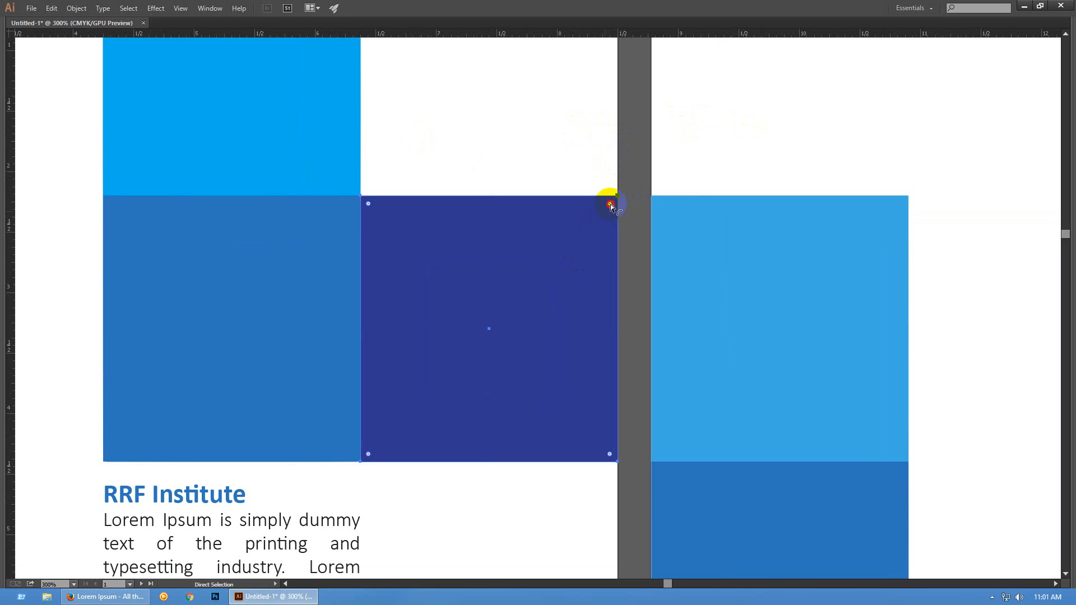
pyautogui.moveTo(610, 205); pyautogui.dragTo(463, 404)
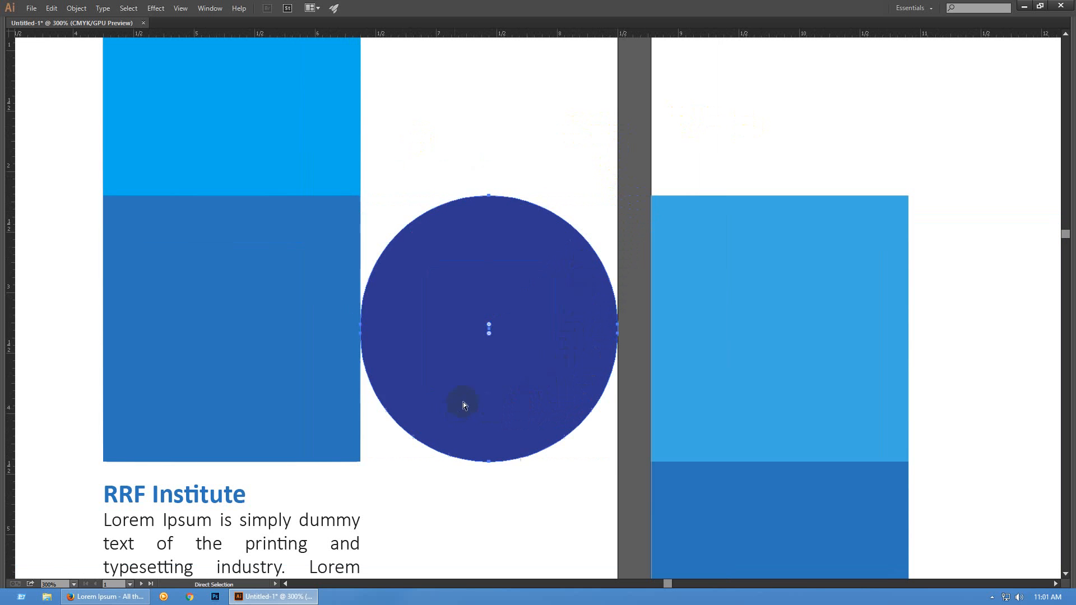
pyautogui.hotkey('ctrl', 'z')
pyautogui.click(537, 142)
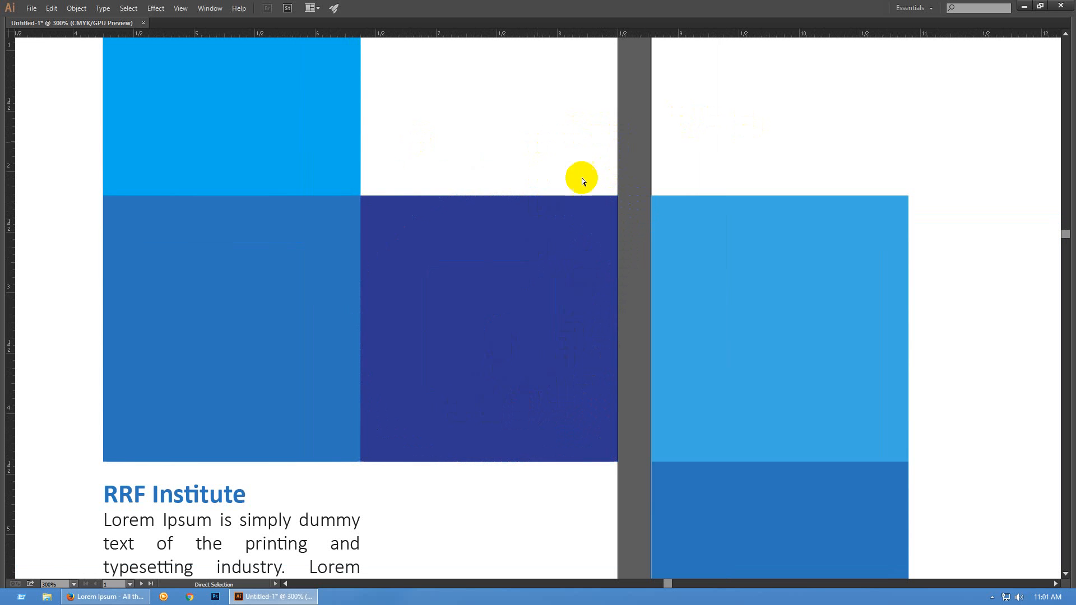
pyautogui.click(564, 243)
pyautogui.moveTo(607, 209); pyautogui.dragTo(557, 292)
pyautogui.hotkey('ctrl', 'z')
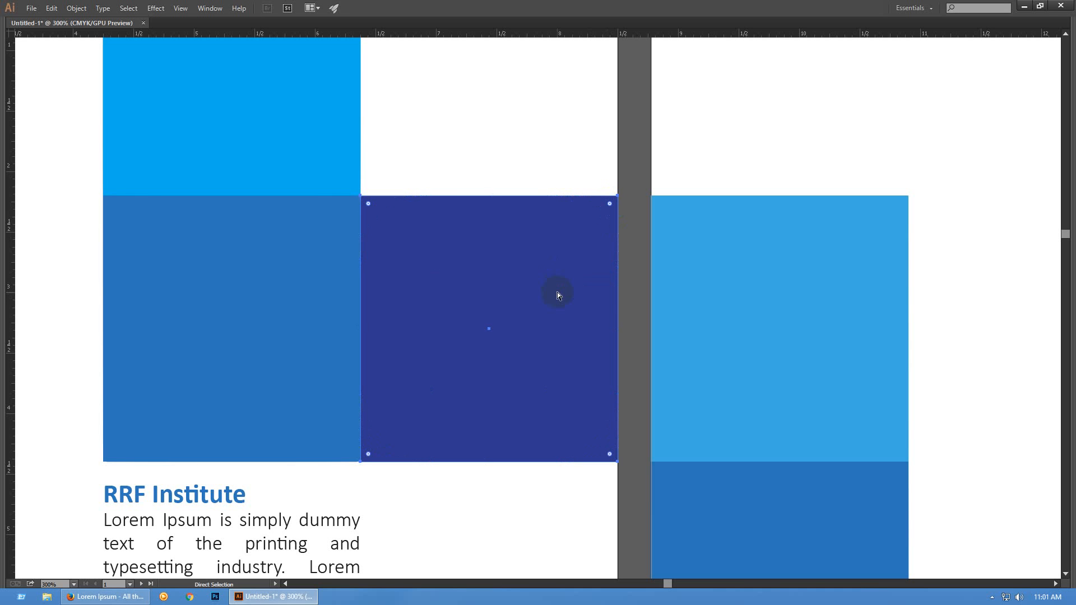
# Try rounding only the dark blue square's upper-right corner fully into a quarter circle, and undo it
pyautogui.click(611, 196)
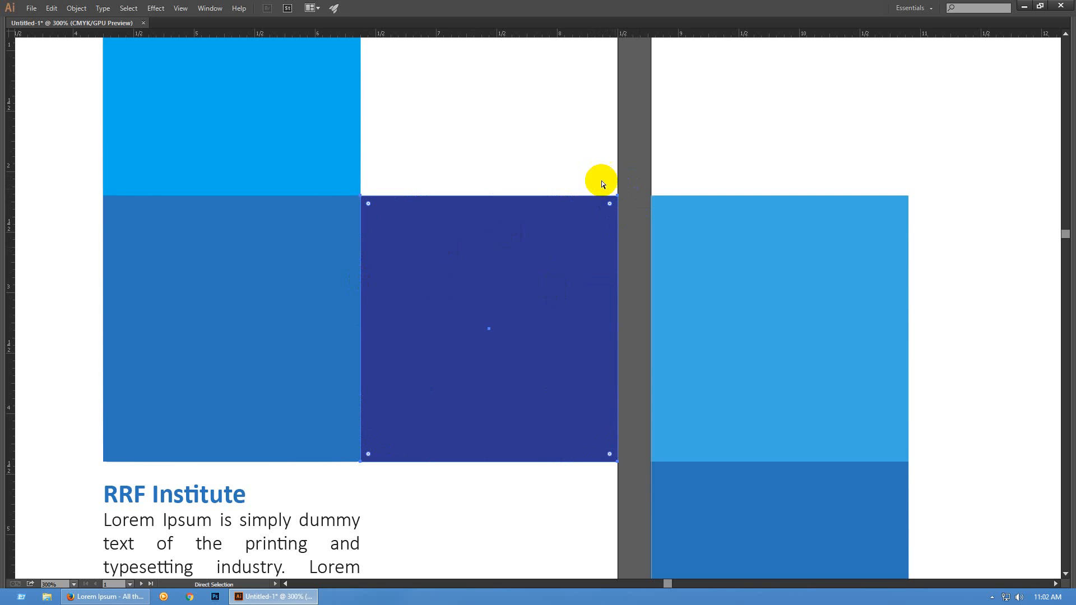
pyautogui.click(611, 185)
pyautogui.click(618, 199)
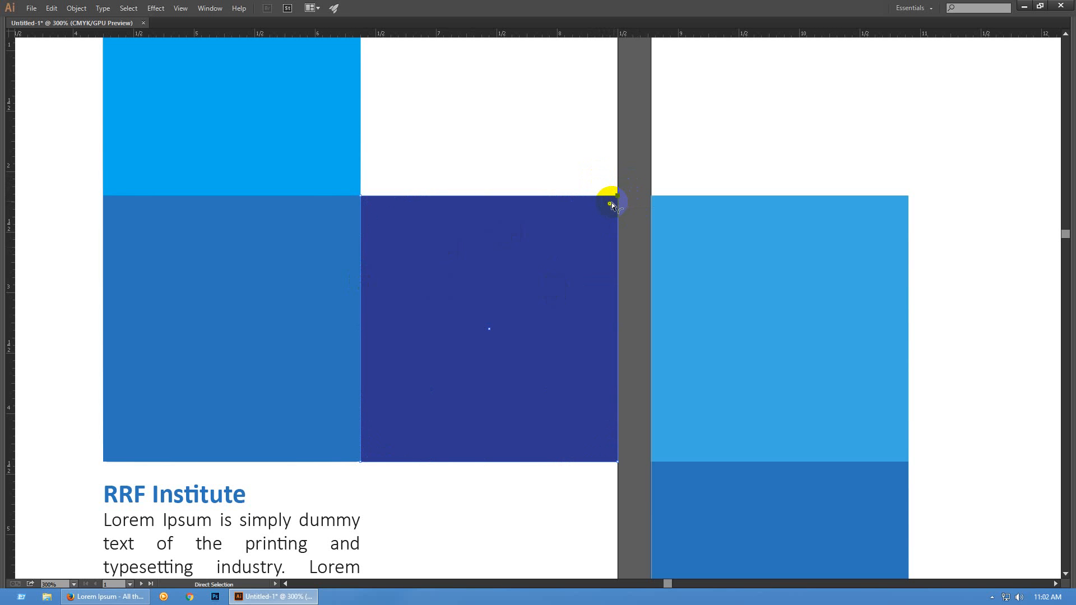
pyautogui.moveTo(610, 203); pyautogui.dragTo(162, 561)
pyautogui.click(635, 243)
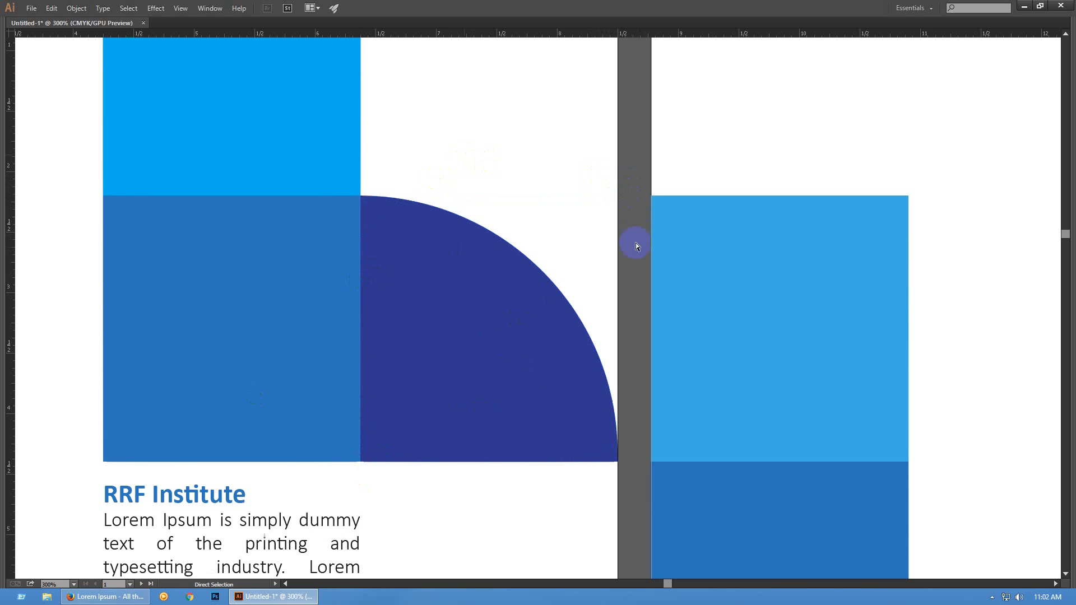
pyautogui.scroll(-2, 618, 226)
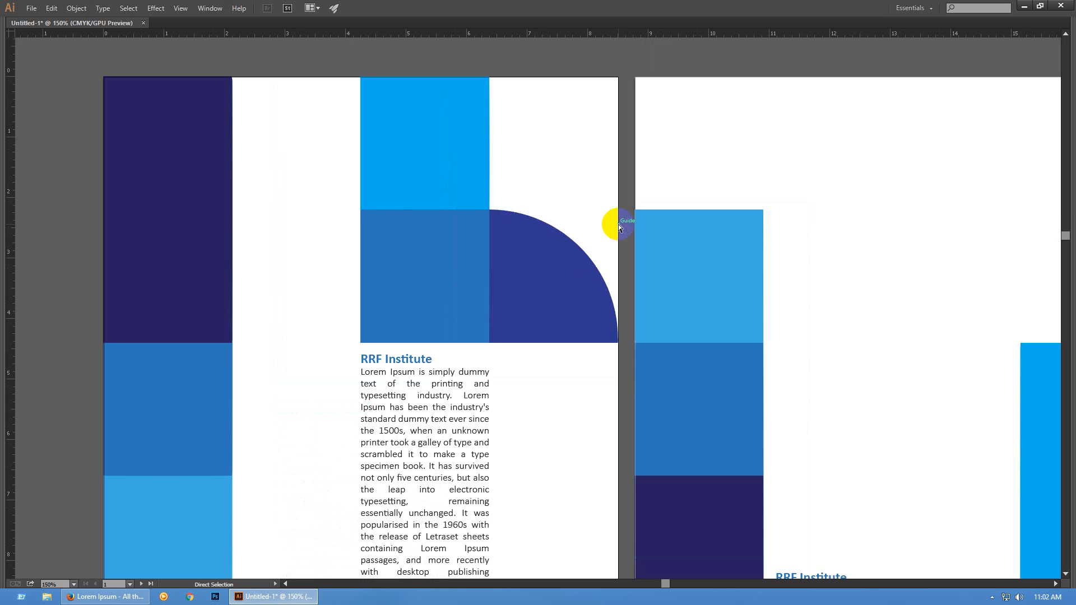
pyautogui.hotkey('ctrl', 'z')
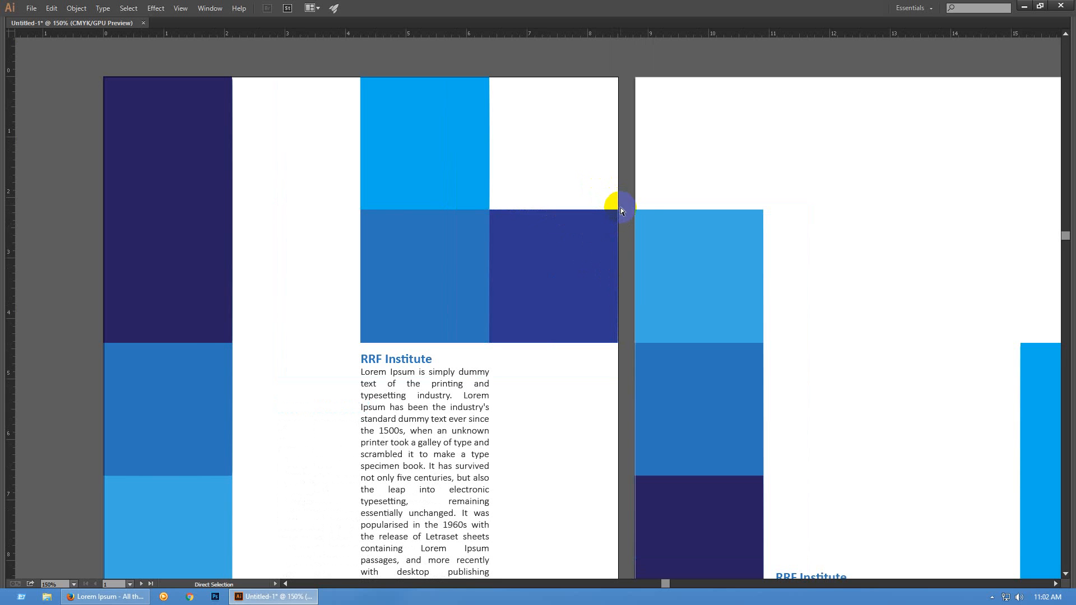
# Try rounding the dark blue square's upper-right and lower-left corners together into a leaf shape, and undo it
pyautogui.click(618, 210)
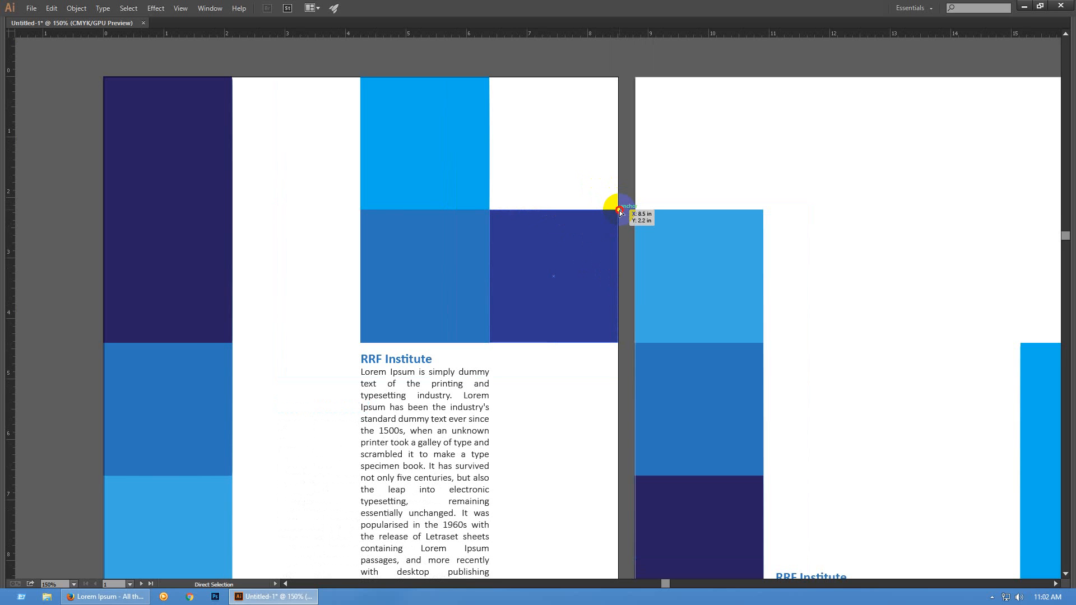
pyautogui.keyDown('shift'); pyautogui.click(493, 347); pyautogui.keyUp('shift')
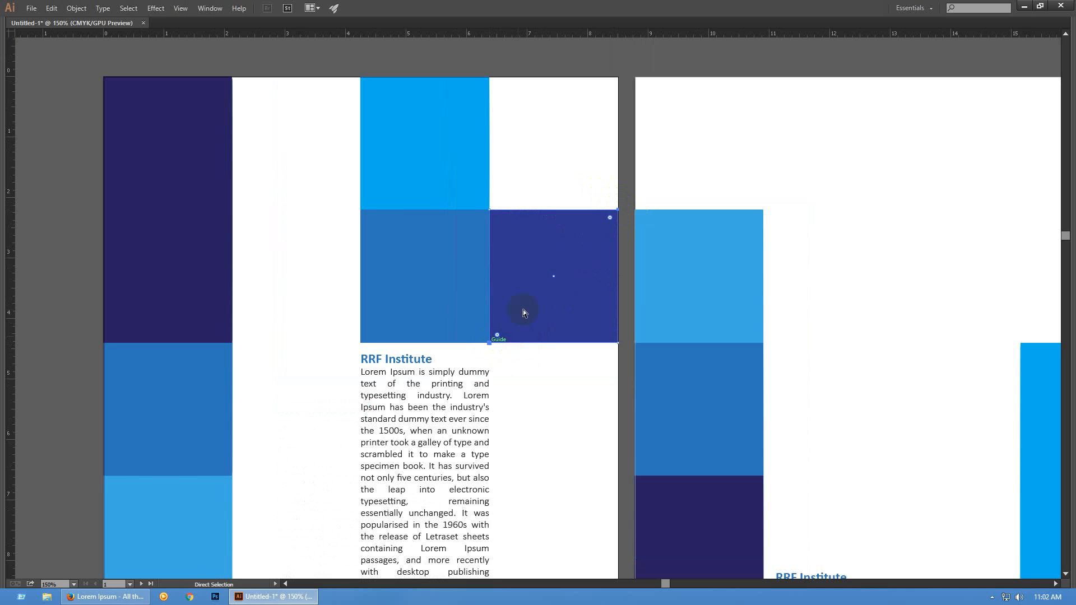
pyautogui.moveTo(496, 336); pyautogui.dragTo(728, 149)
pyautogui.scroll(-1, 546, 407)
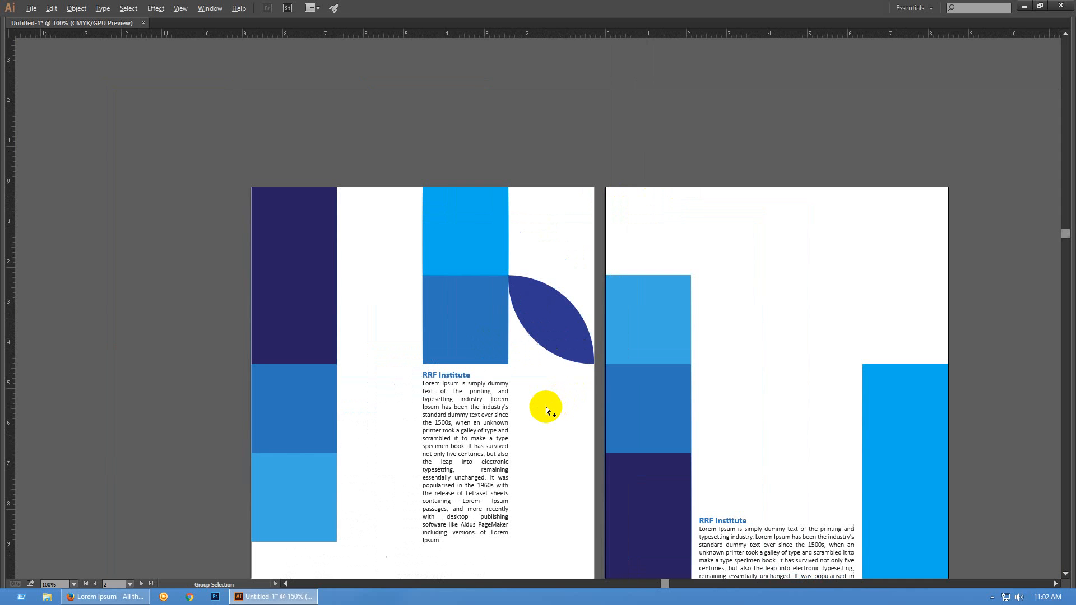
pyautogui.moveTo(555, 449); pyautogui.dragTo(504, 389)
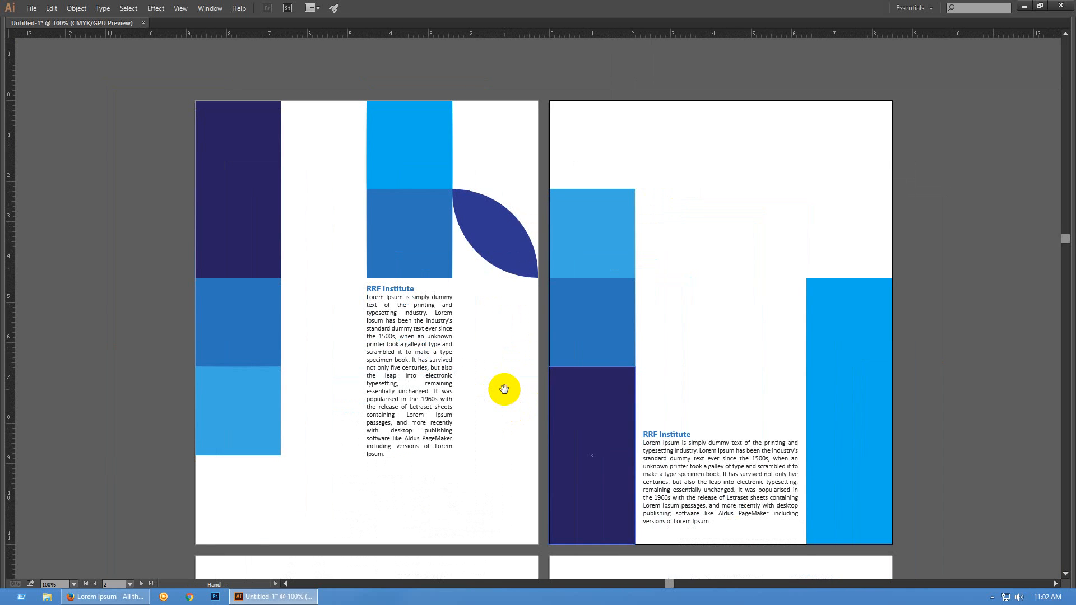
pyautogui.click(504, 390)
pyautogui.hotkey('ctrl', 'z')
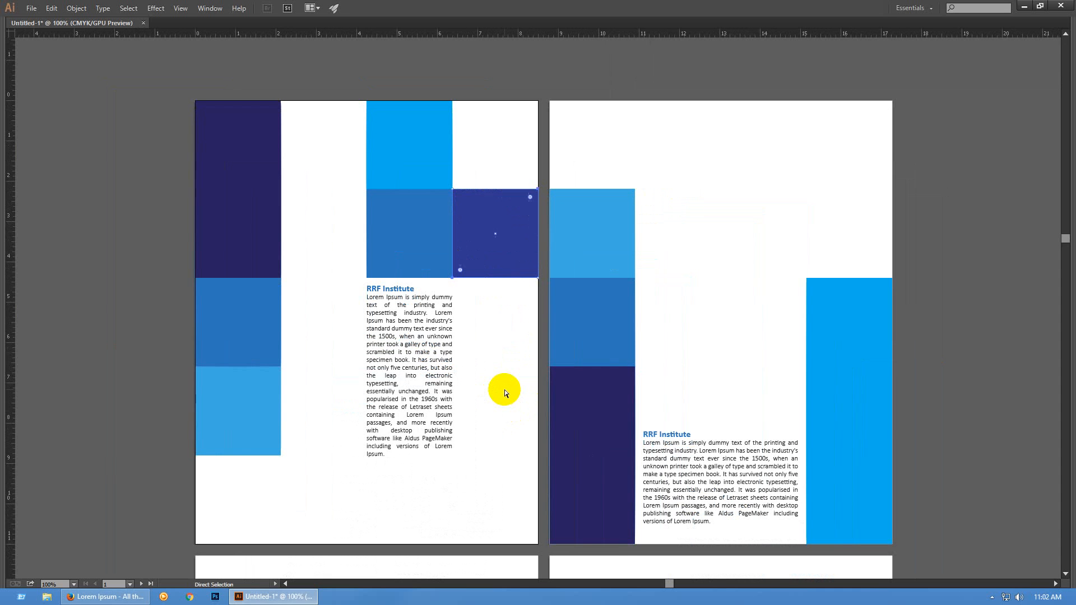
# Try rounding only the dark blue square's upper-left corner fully into a quarter circle, and undo it
pyautogui.click(476, 200)
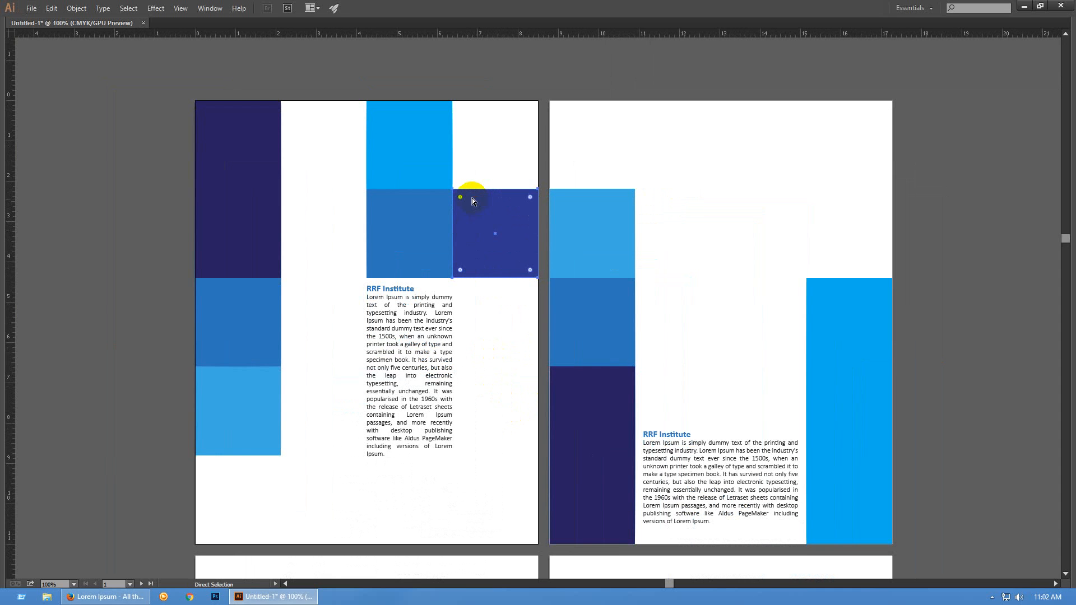
pyautogui.click(454, 190)
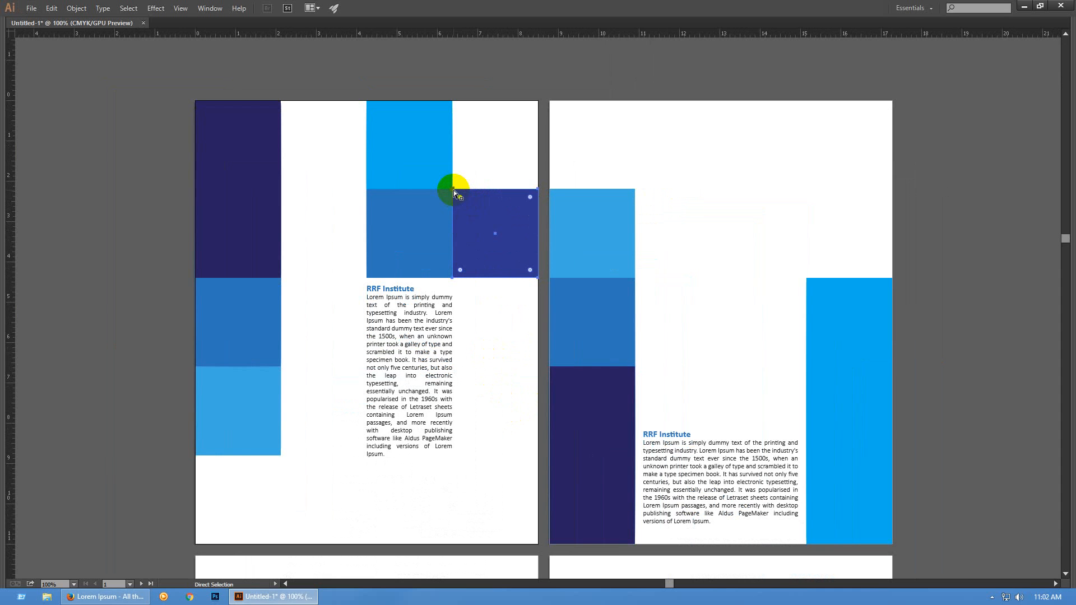
pyautogui.moveTo(463, 197); pyautogui.dragTo(614, 426)
pyautogui.click(499, 410)
pyautogui.press('space')
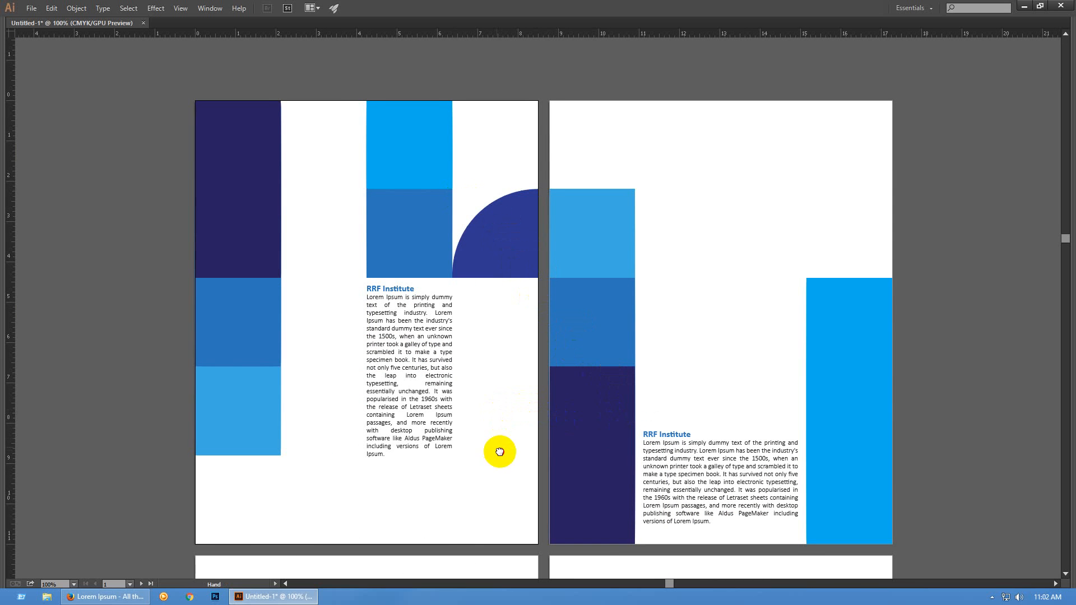
pyautogui.moveTo(500, 451); pyautogui.dragTo(490, 439)
pyautogui.hotkey('ctrl', 'z')
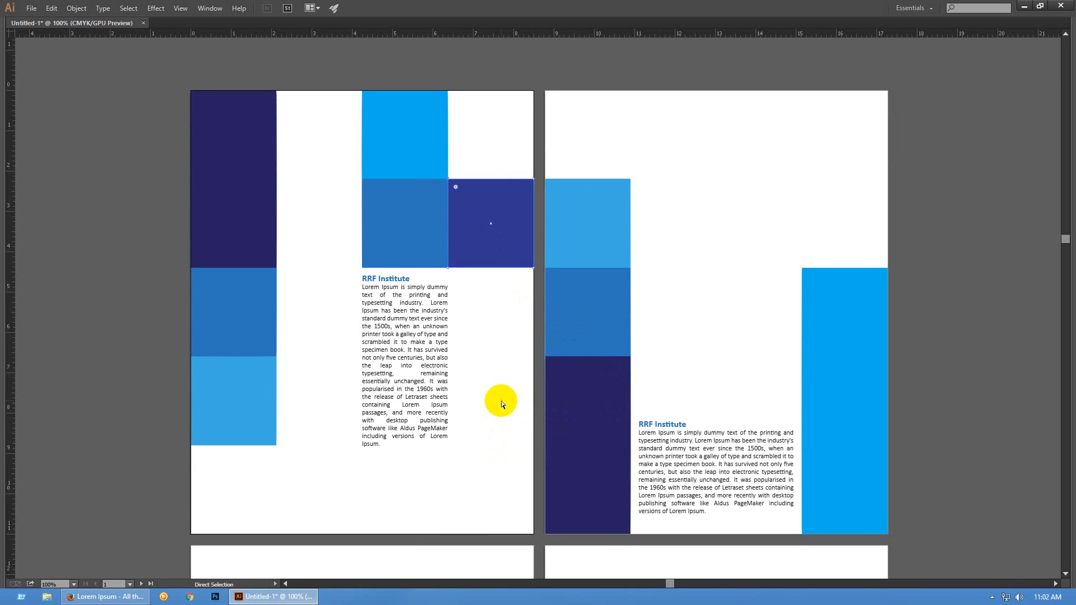
# Restore the panels and scale the dark blue square uniformly to 50% about its centre
pyautogui.press('v')
pyautogui.press('Tab')
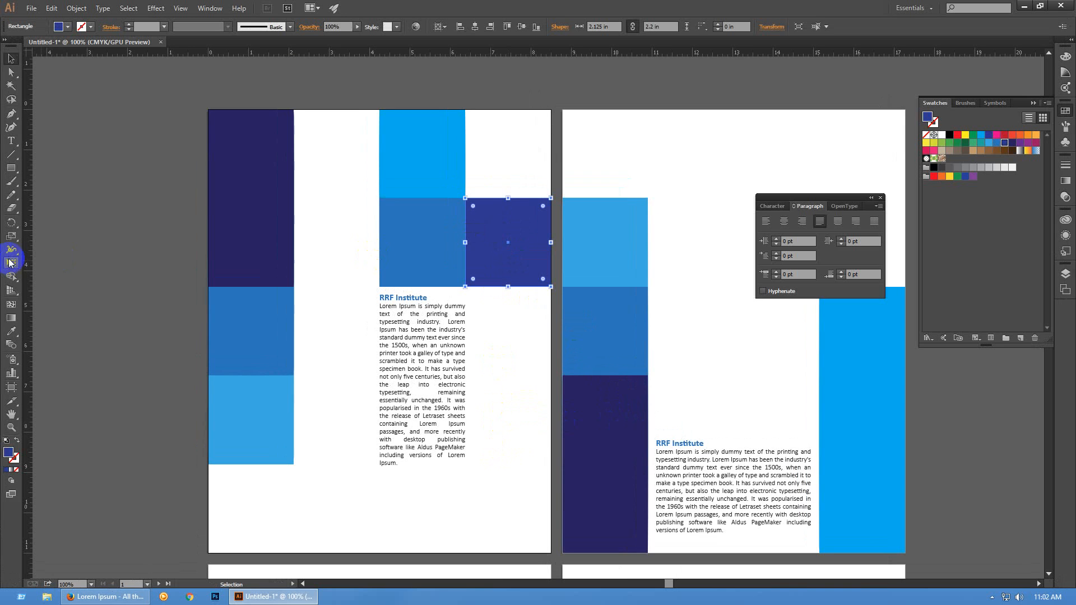
pyautogui.doubleClick(10, 236)
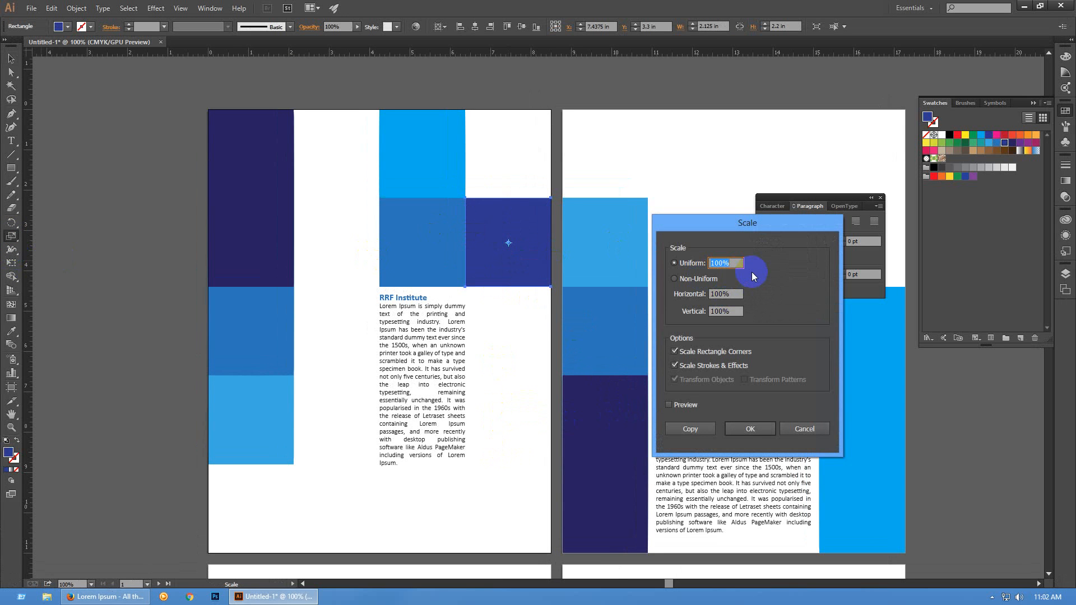
pyautogui.write('50')
pyautogui.press('Tab')
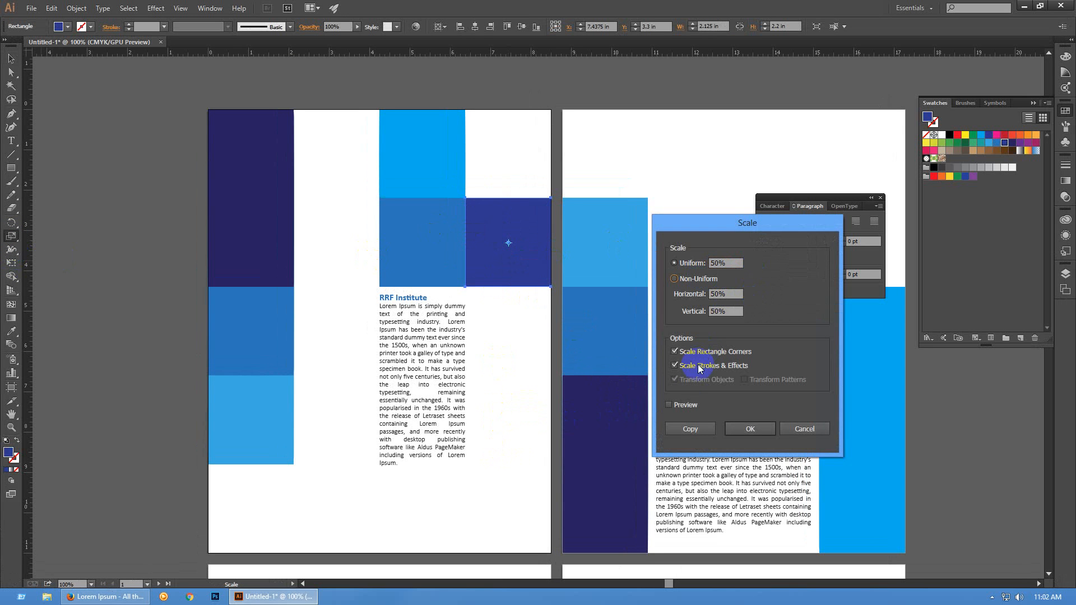
pyautogui.click(670, 405)
pyautogui.click(749, 429)
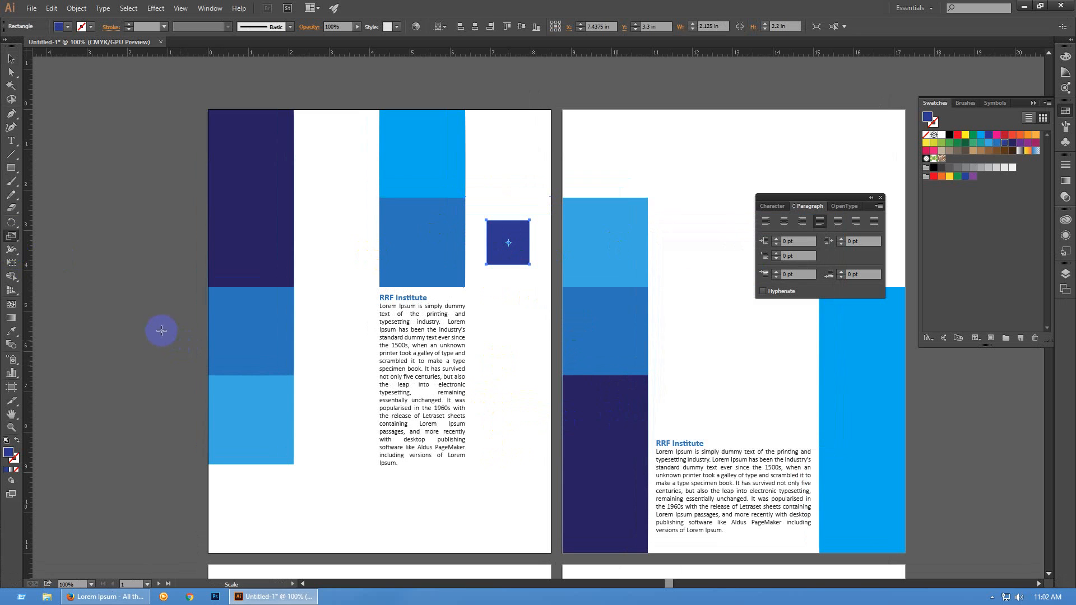
pyautogui.press('v')
pyautogui.click(158, 327)
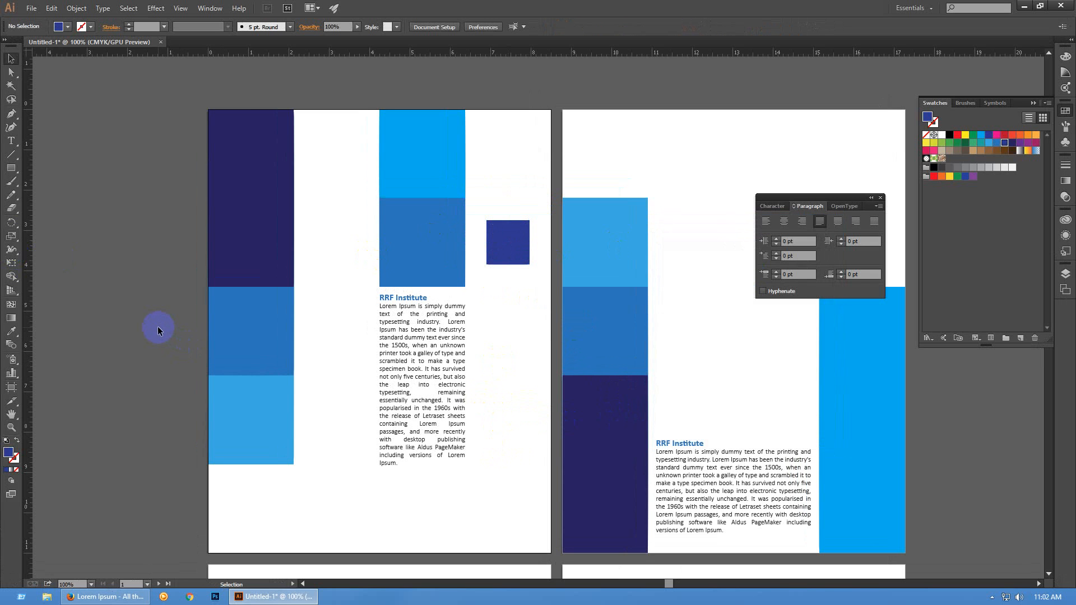
# Show the guide grid over the artboards
pyautogui.press('Tab')
pyautogui.moveTo(918, 410); pyautogui.dragTo(915, 398)
pyautogui.moveTo(127, 278); pyautogui.dragTo(109, 295)
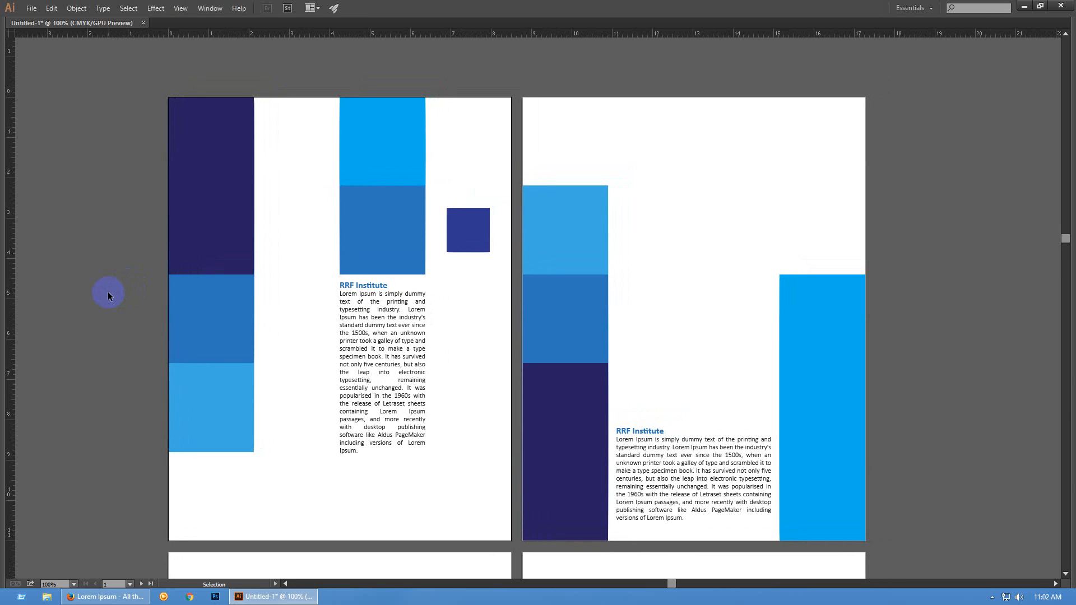
pyautogui.press('space')
pyautogui.moveTo(119, 293); pyautogui.dragTo(138, 296)
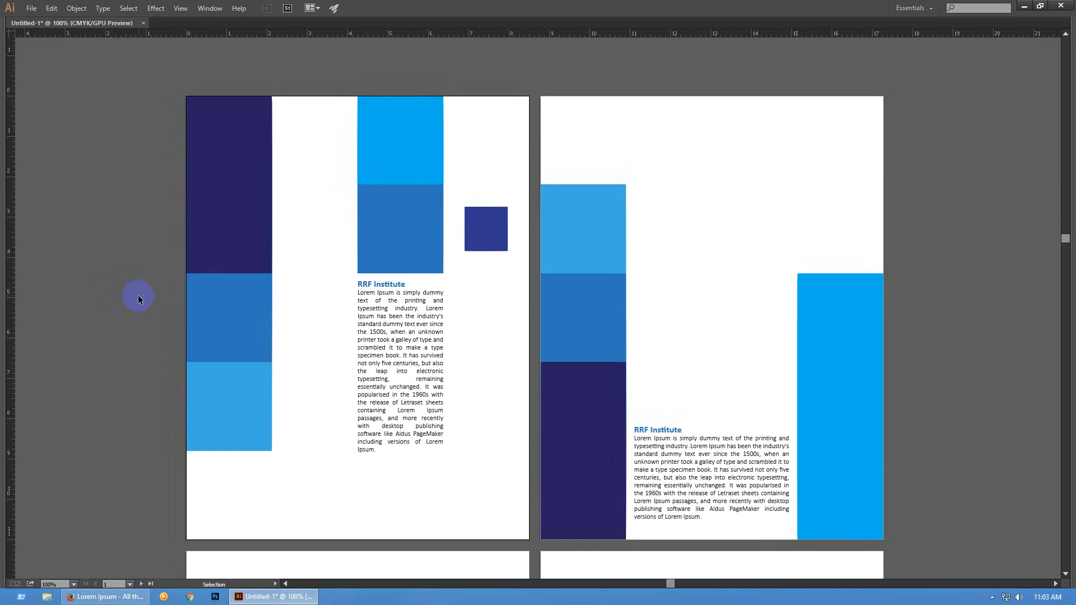
pyautogui.moveTo(118, 398); pyautogui.dragTo(133, 395)
pyautogui.hotkey('ctrl', ';')
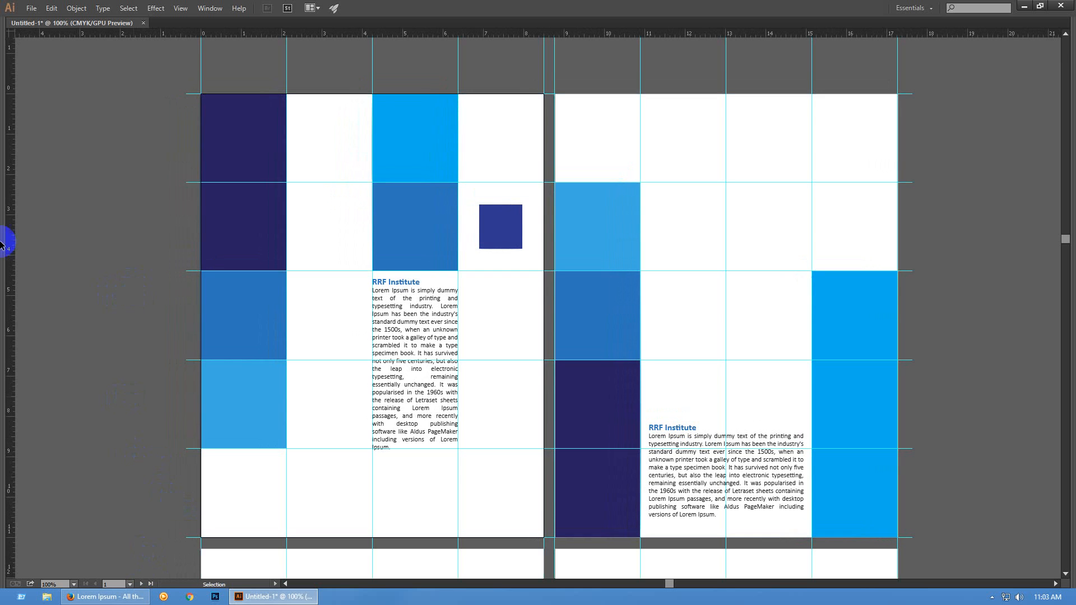
pyautogui.press('Tab')
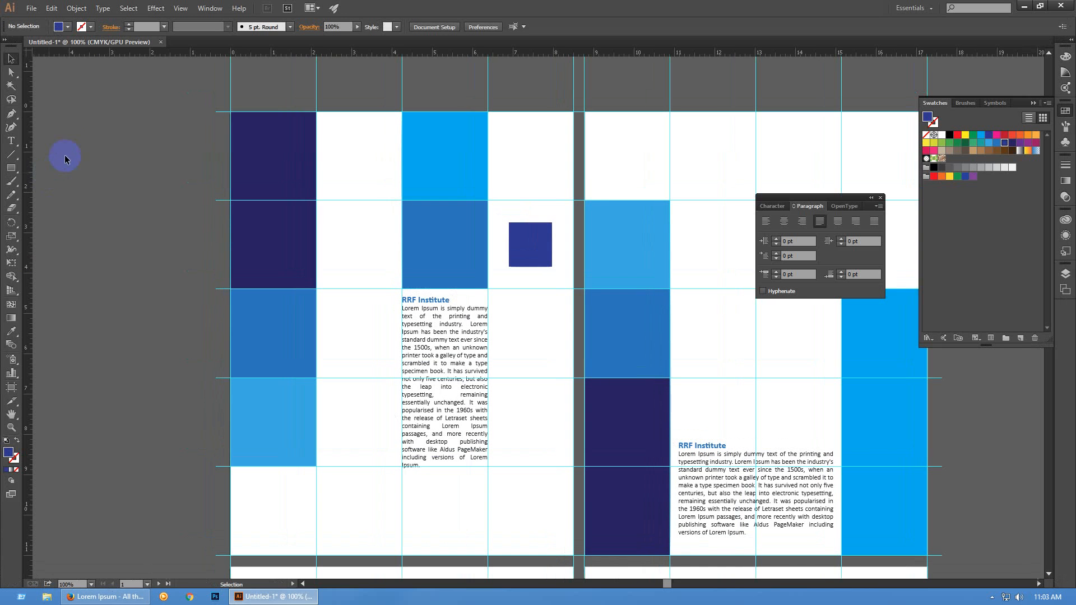
pyautogui.click(31, 8)
pyautogui.click(72, 202)
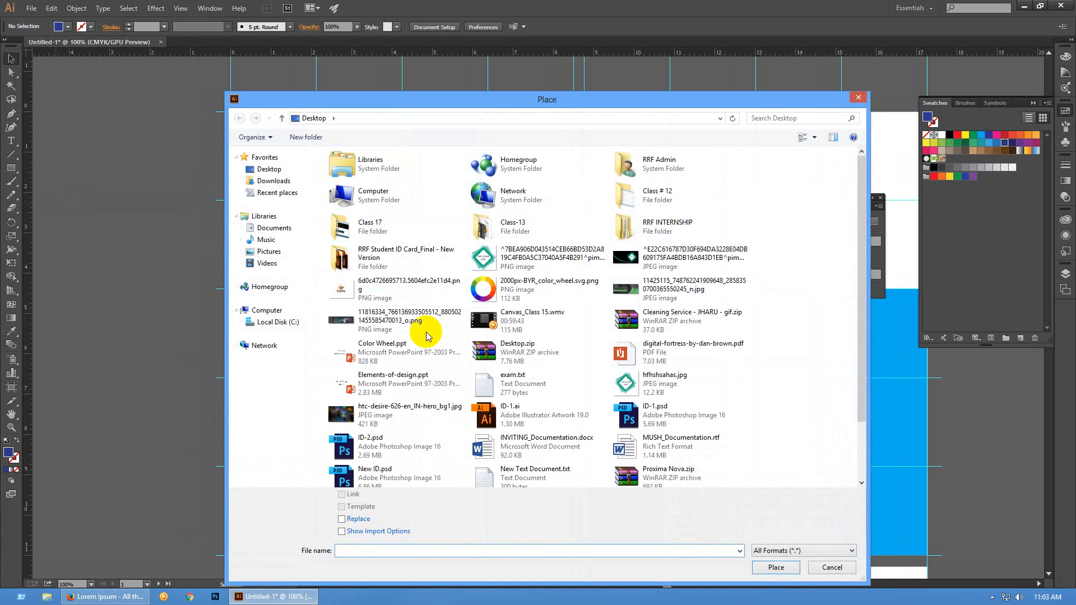
pyautogui.click(361, 416)
pyautogui.scroll(-2, 415, 414)
pyautogui.scroll(2, 415, 414)
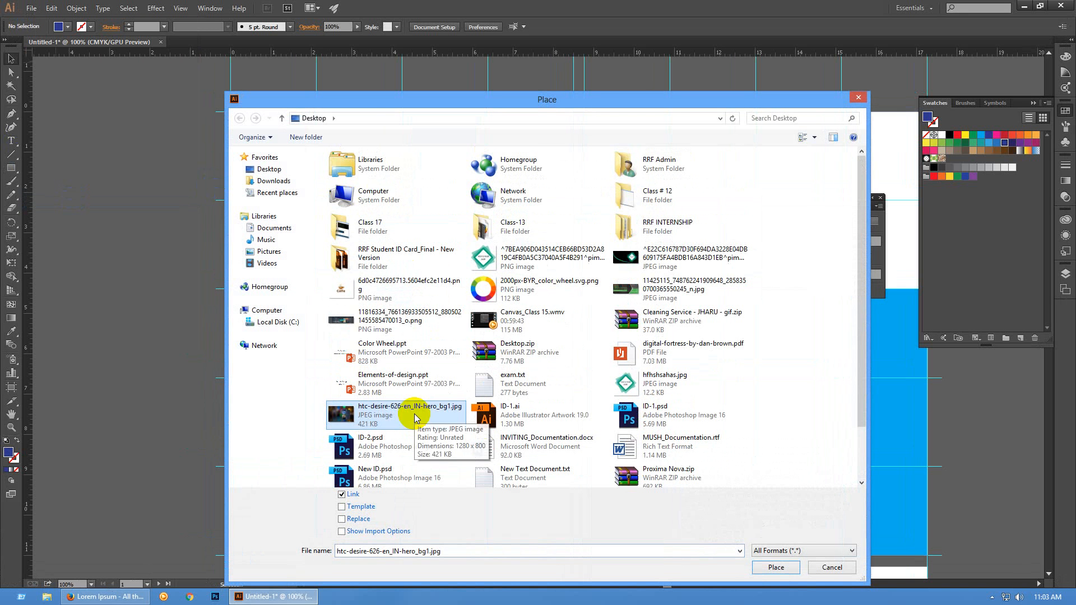
pyautogui.click(820, 567)
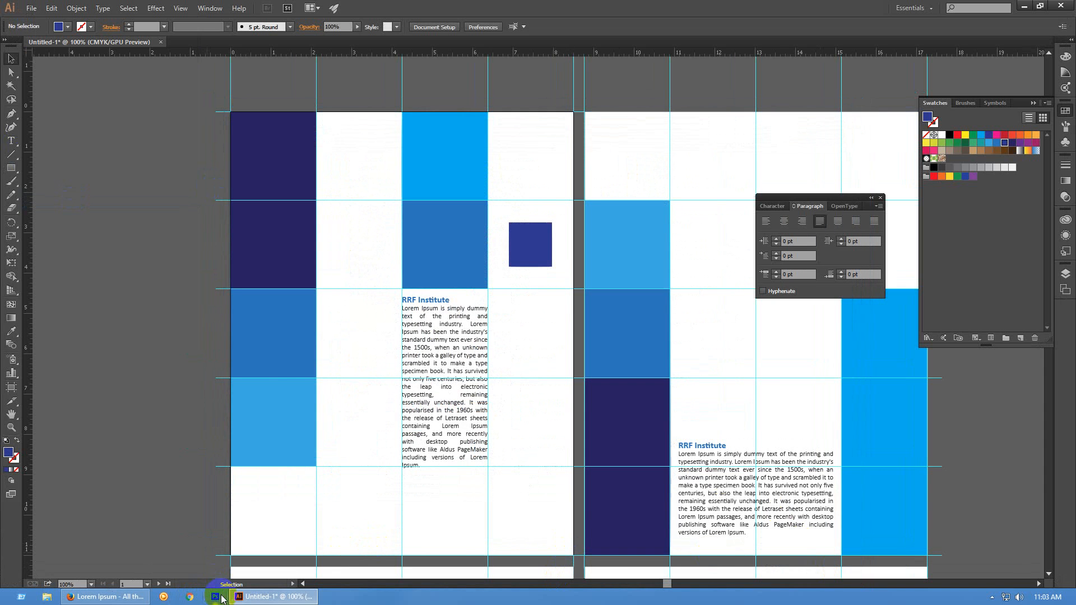
# Switch to Firefox and search Google Images for "corporate pic" in place of the brochure design search
pyautogui.click(109, 597)
pyautogui.click(67, 9)
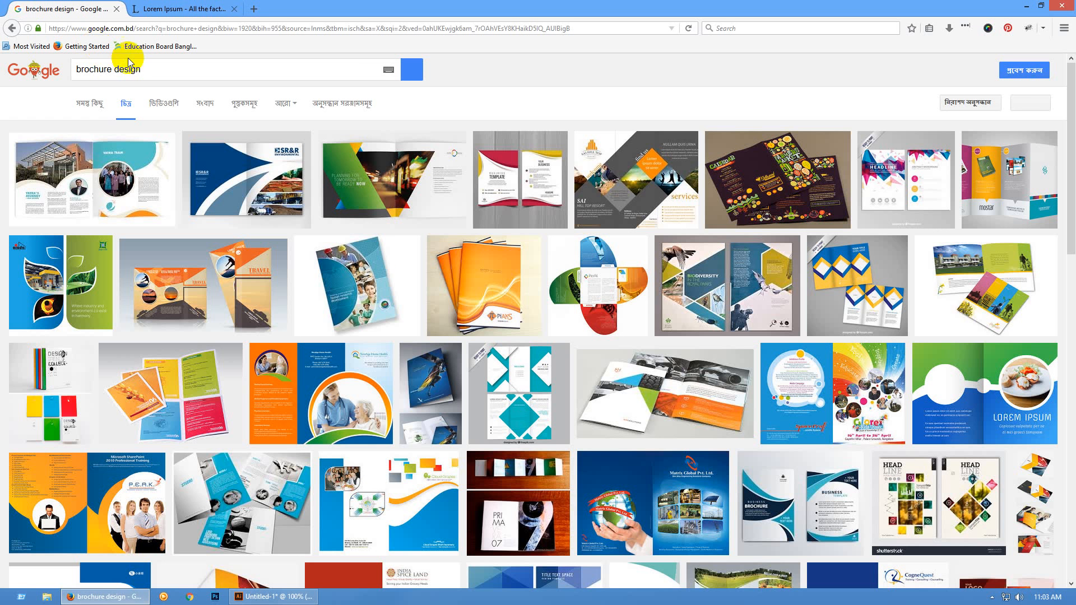
pyautogui.tripleClick(160, 70)
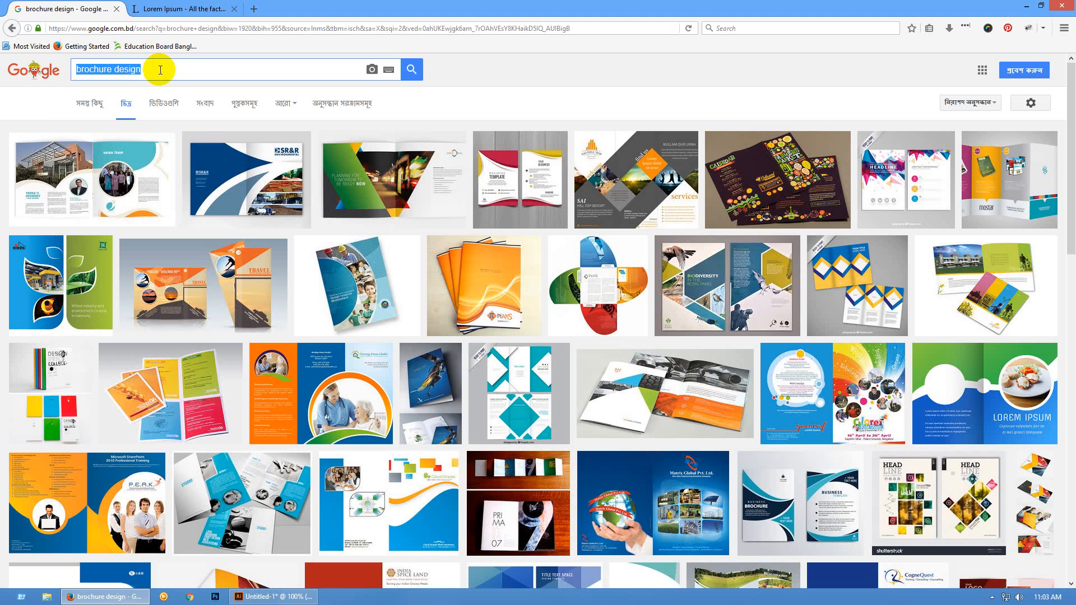
pyautogui.write('corporate ')
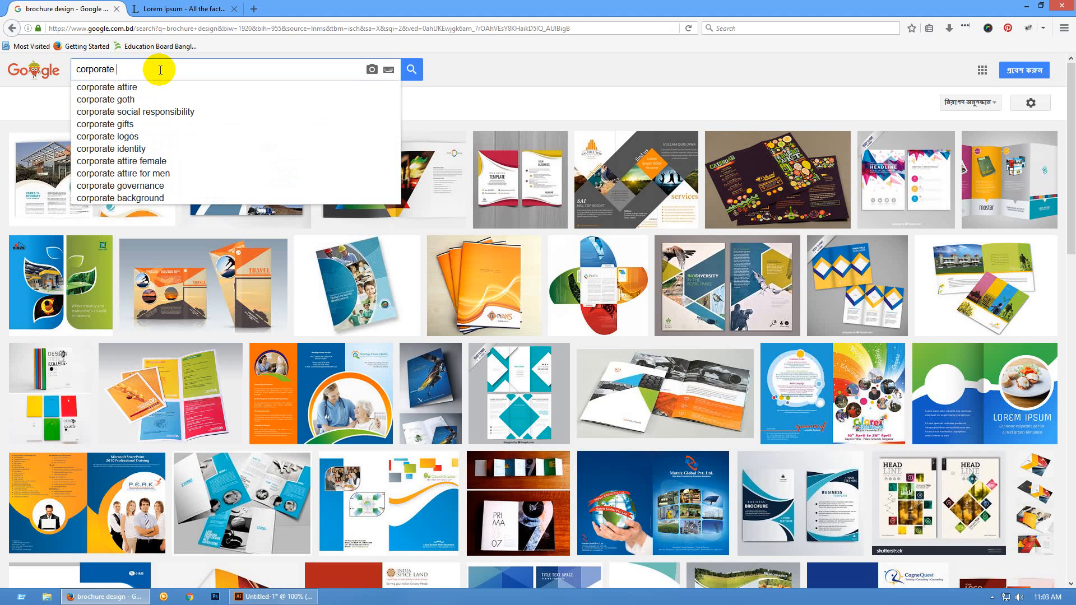
pyautogui.write('pic')
pyautogui.press('Return')
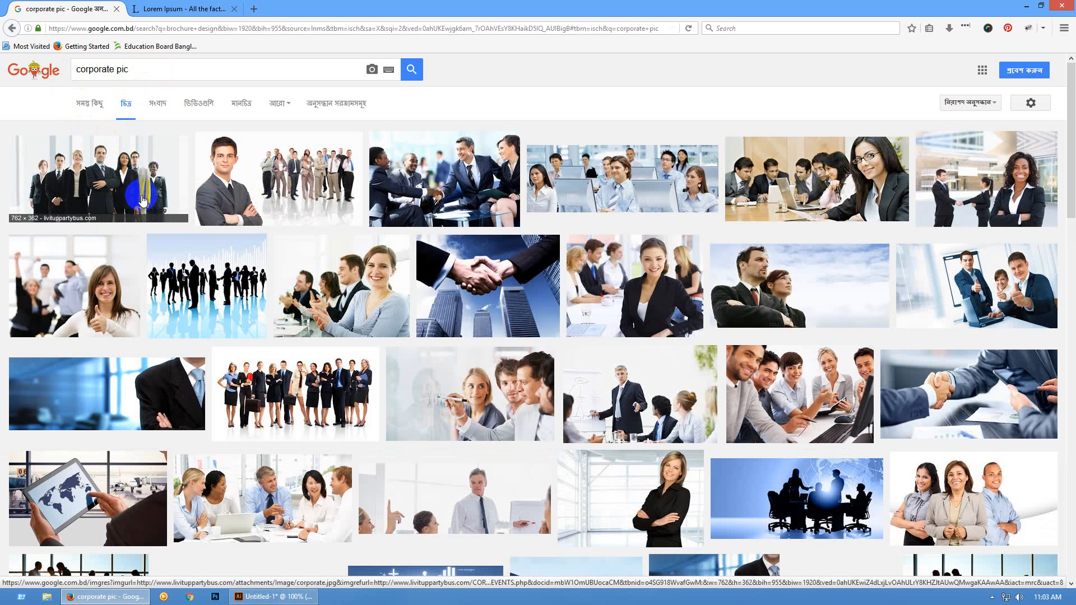
# Open the full-size photo of the suited man with a business group, save it to the Desktop as corporate-wellness-consultant-2.jpg, and close it
pyautogui.click(229, 190)
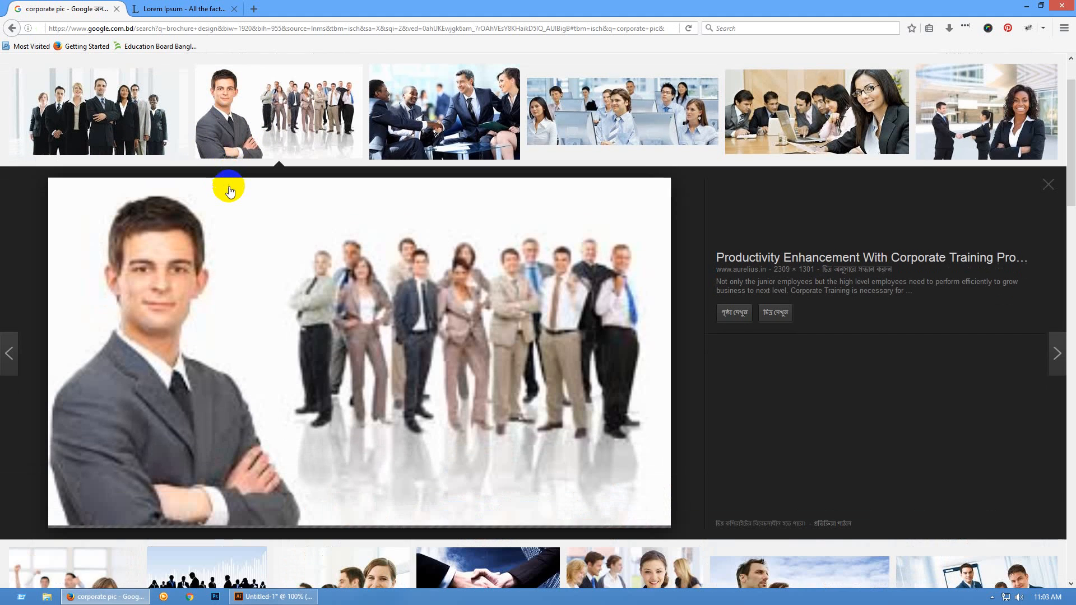
pyautogui.click(774, 311)
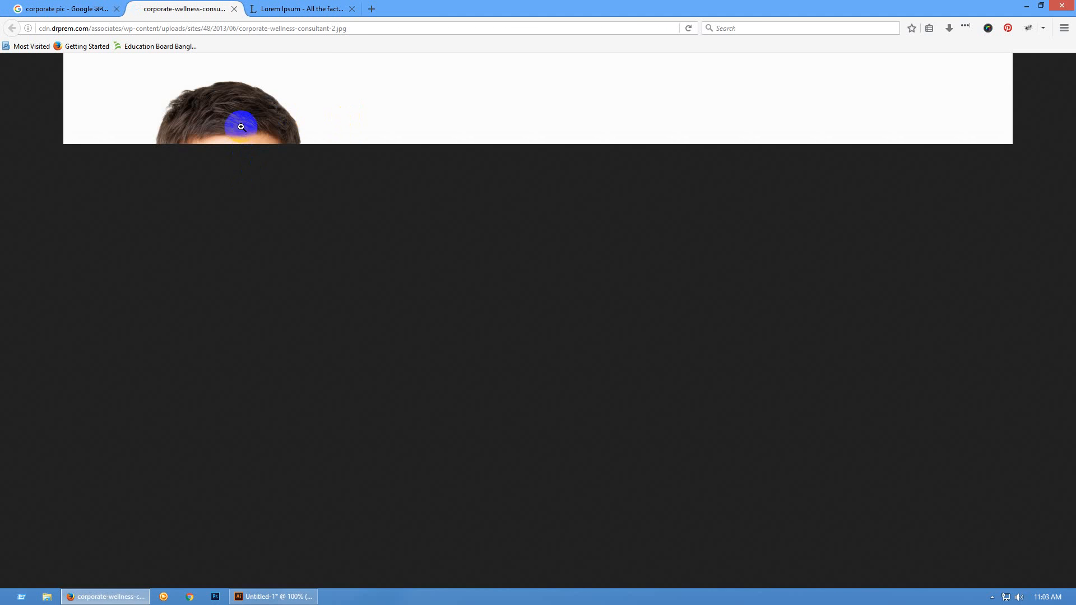
pyautogui.rightClick(241, 122)
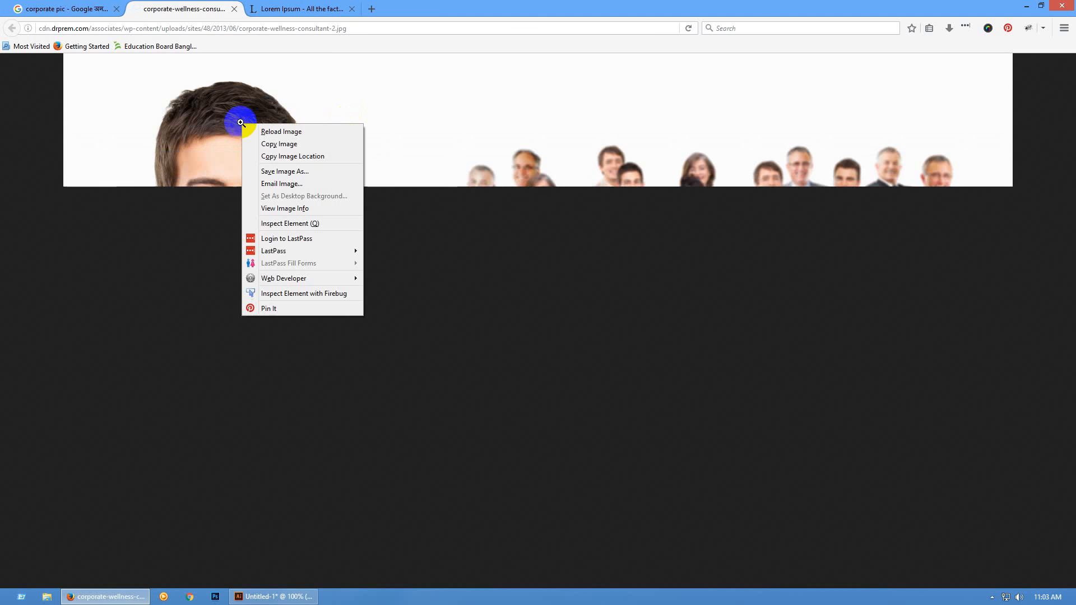
pyautogui.click(277, 171)
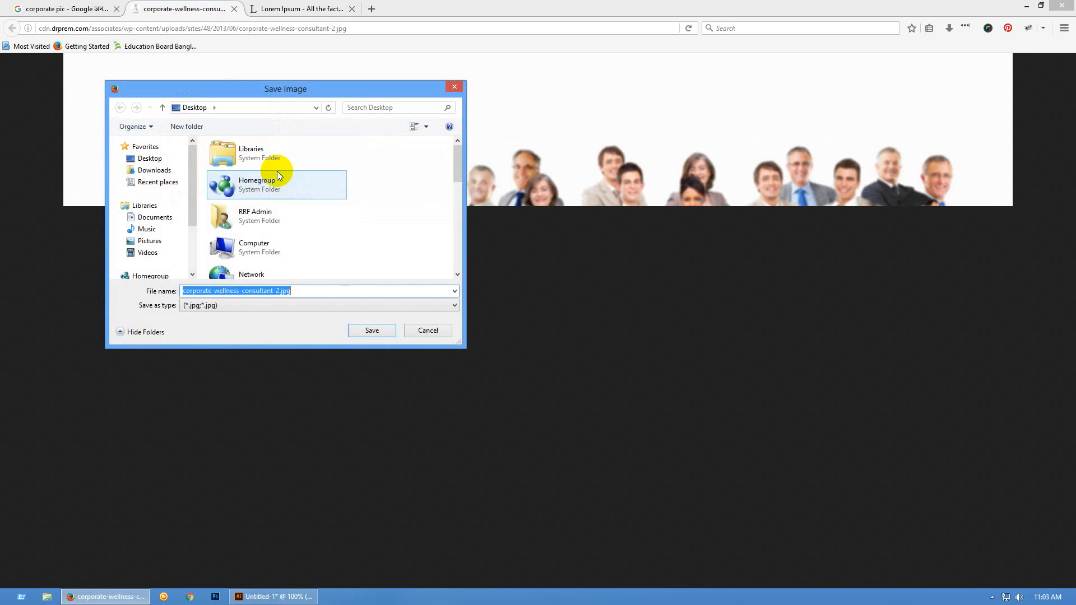
pyautogui.click(372, 330)
pyautogui.click(234, 10)
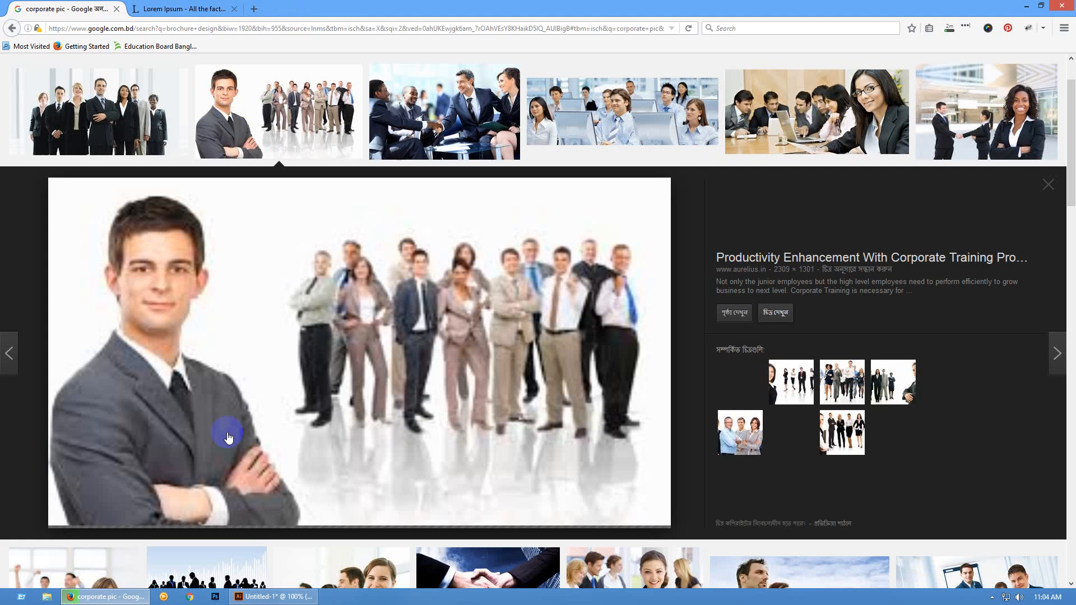
# Switch back to Illustrator and clear the canvas by moving the Paragraph panel off the artboards and putting away the Swatches and Align panels
pyautogui.click(274, 596)
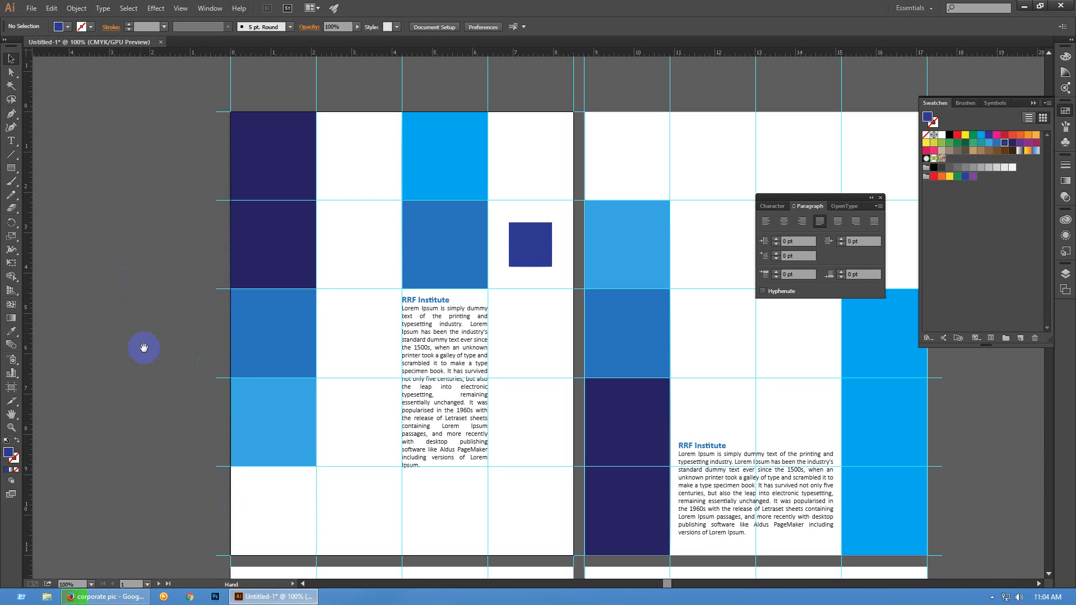
pyautogui.click(130, 597)
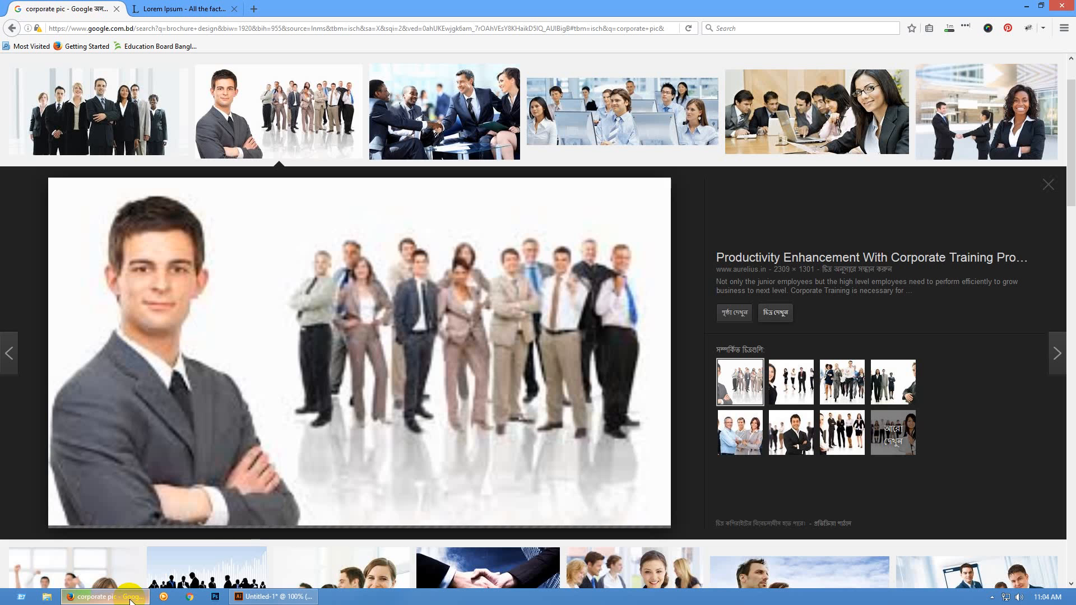
pyautogui.click(130, 597)
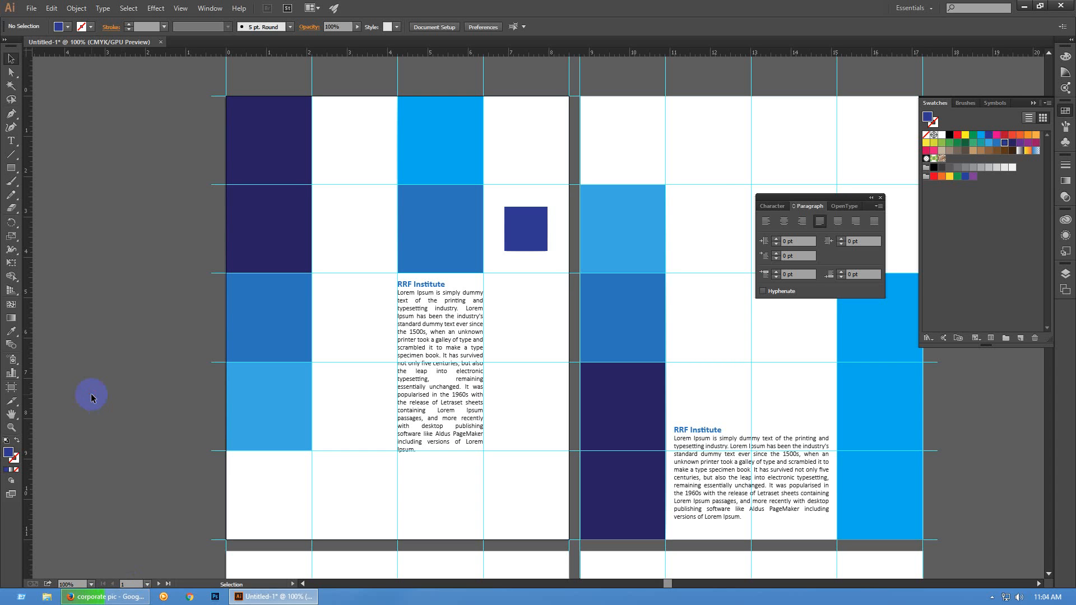
pyautogui.moveTo(824, 198); pyautogui.dragTo(990, 370)
pyautogui.click(1034, 103)
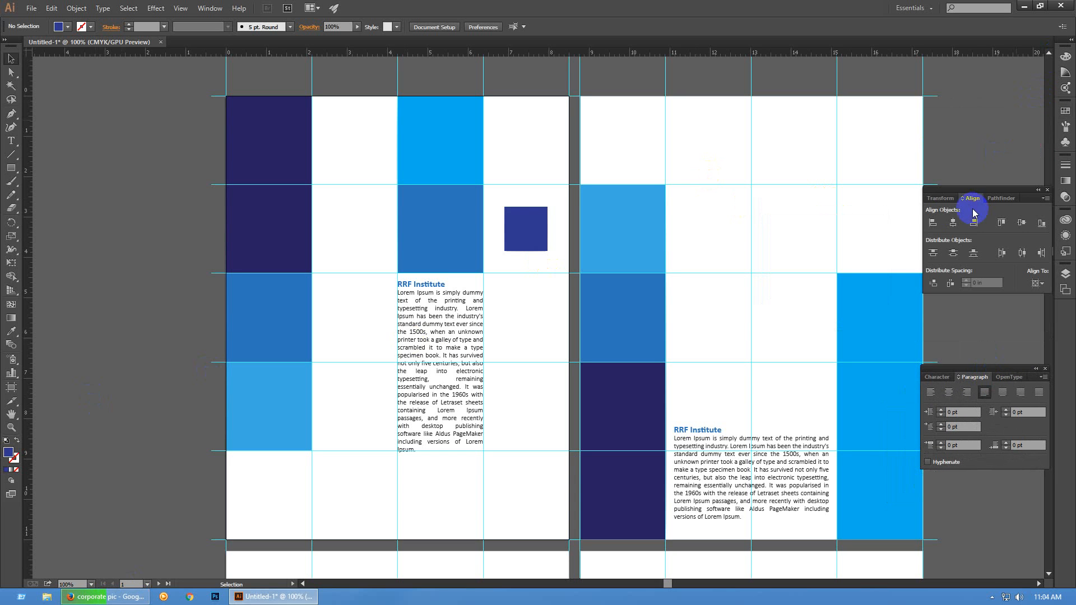
pyautogui.click(1046, 190)
pyautogui.moveTo(974, 239); pyautogui.dragTo(957, 236)
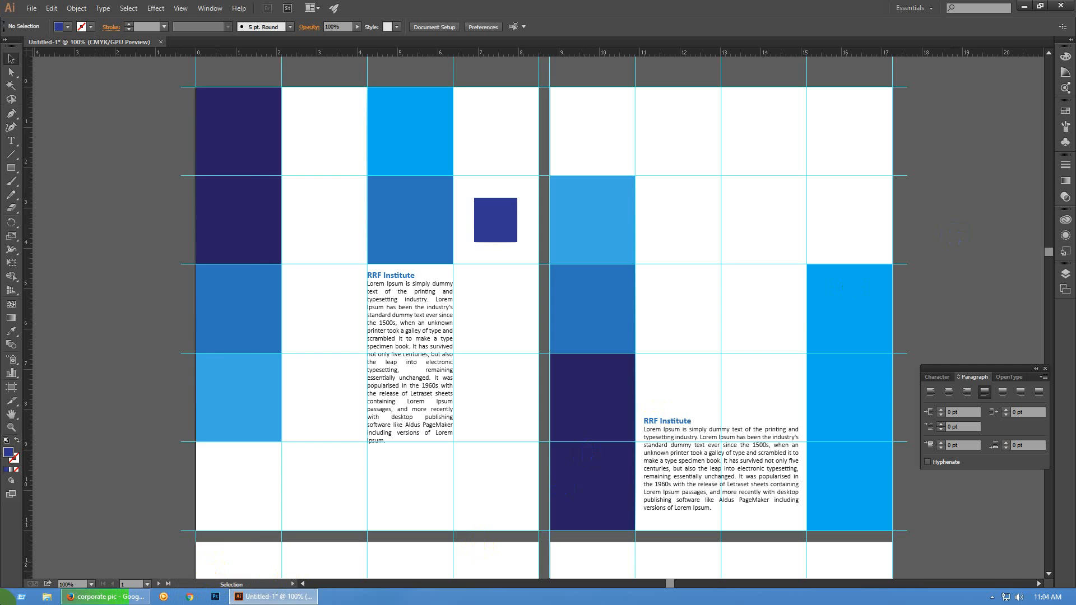
pyautogui.moveTo(98, 597)
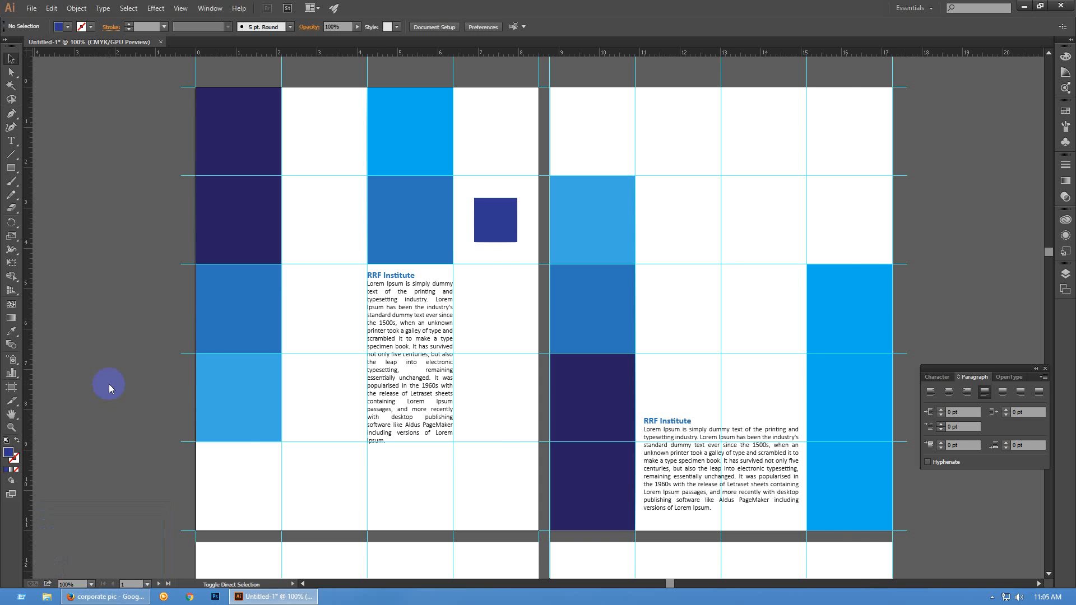
# Place corporate-wellness-consultant-2.jpg as a linked image with its upper-left corner at about X -3 in, Y 3.03 in
pyautogui.hotkey('shift', 'ctrl', 'p')
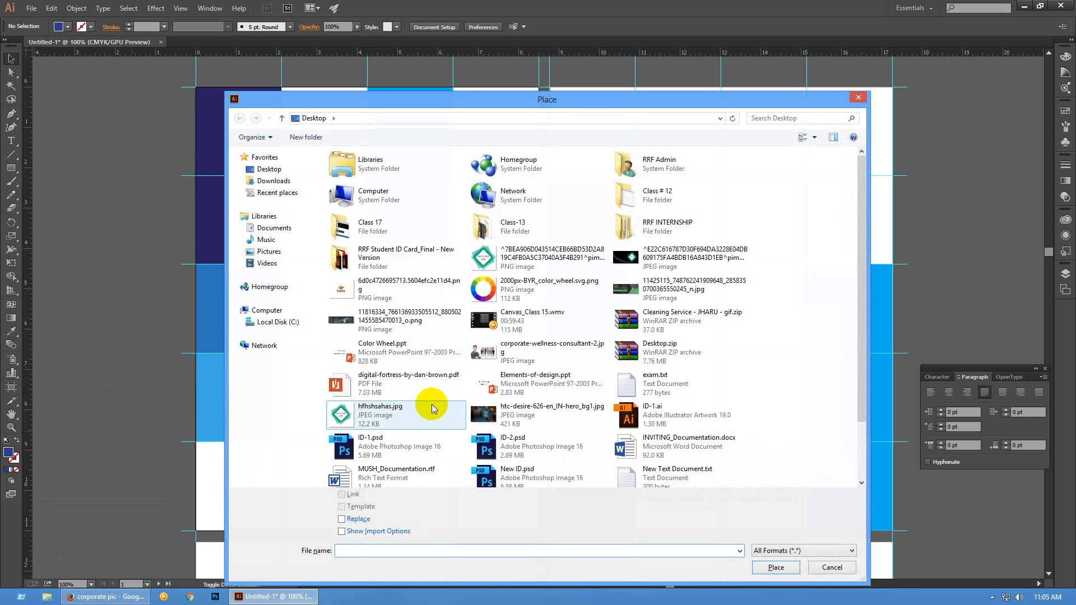
pyautogui.click(486, 353)
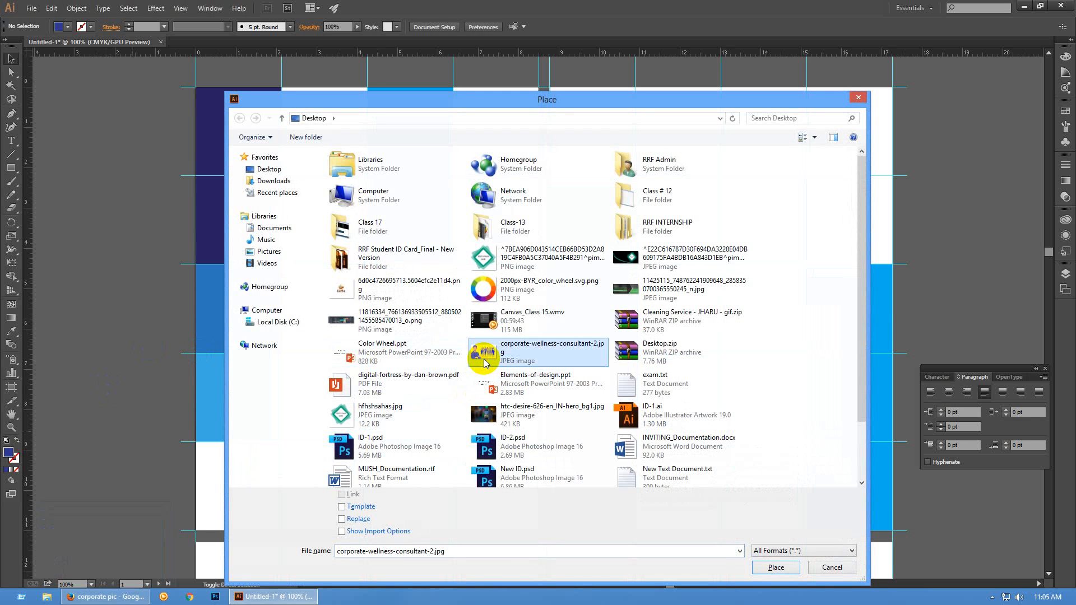
pyautogui.doubleClick(485, 354)
pyautogui.click(74, 209)
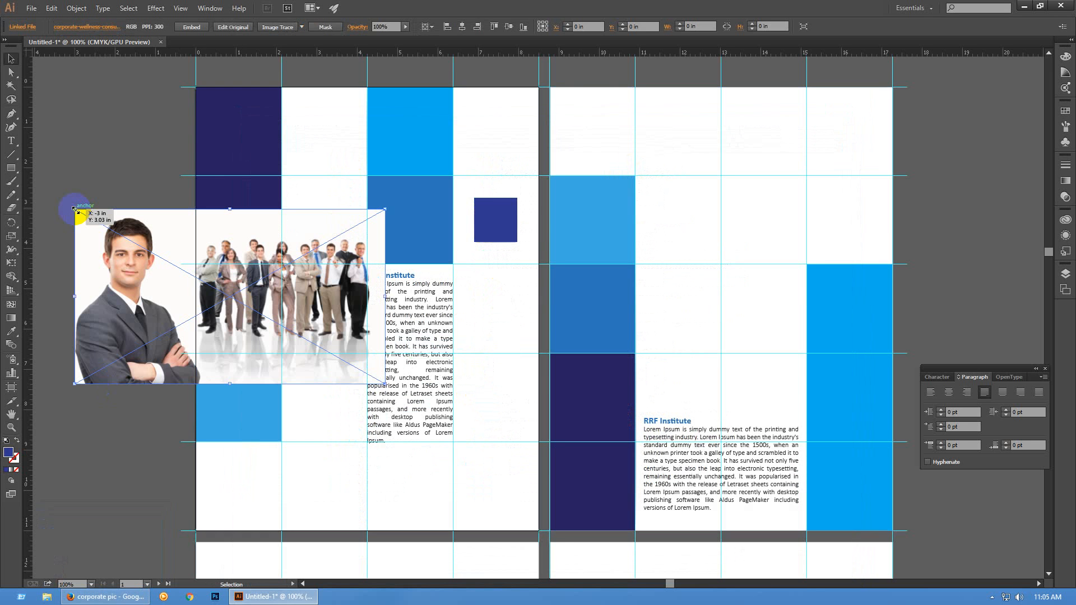
pyautogui.scroll(-2, 115, 415)
pyautogui.click(120, 413)
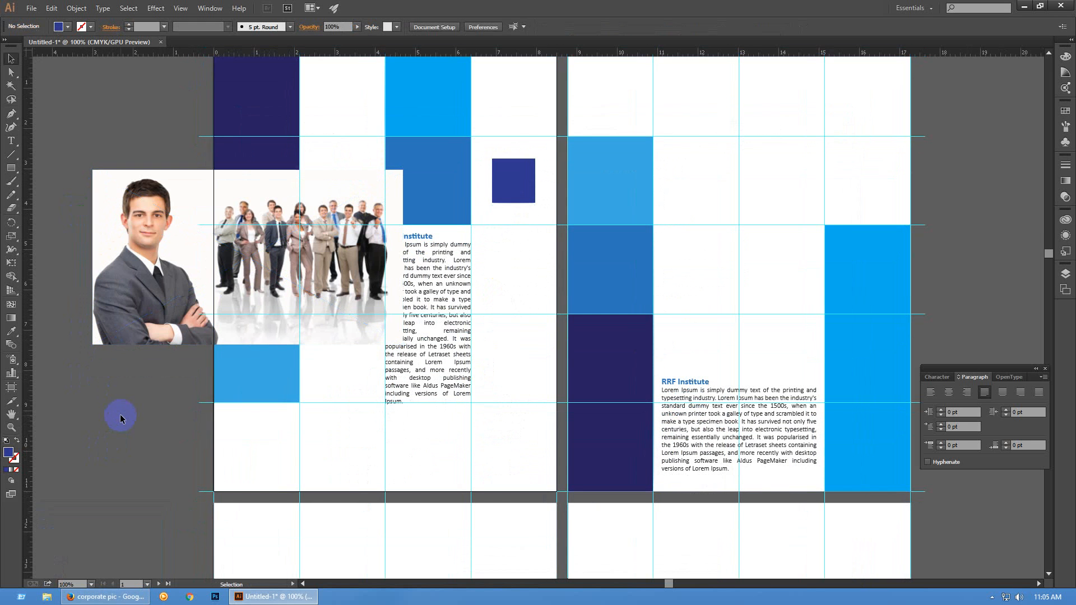
# Move the placed photo into the lower-left corner of the first artboard
pyautogui.keyDown('alt'); pyautogui.scroll(-1, 102, 395); pyautogui.keyUp('alt')
pyautogui.scroll(-1, 90, 370)
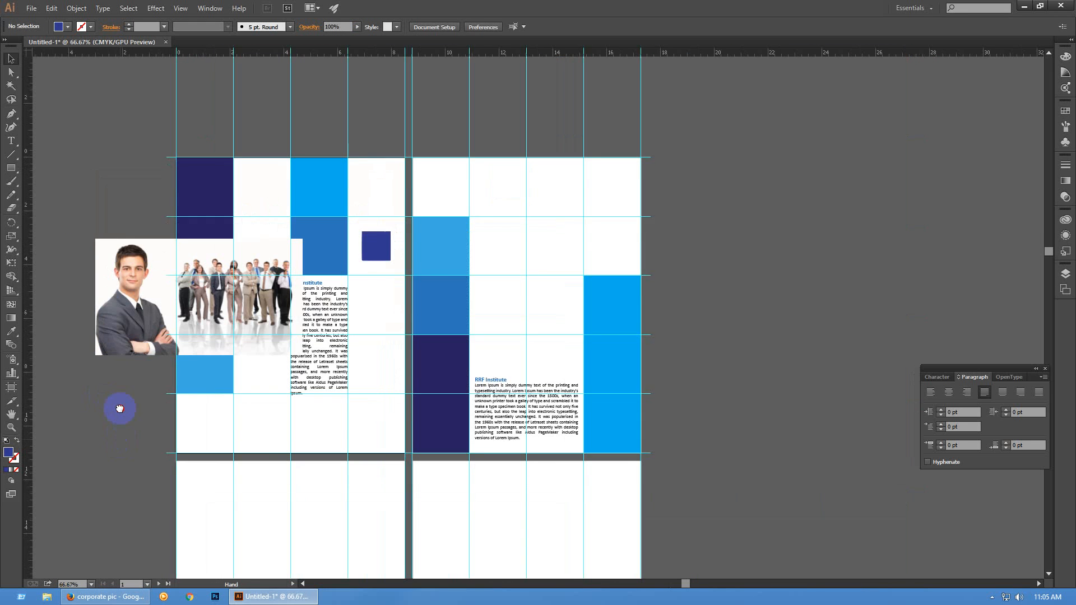
pyautogui.moveTo(124, 277); pyautogui.dragTo(150, 410)
pyautogui.click(134, 372)
pyautogui.keyDown('alt'); pyautogui.scroll(1, 143, 370); pyautogui.keyUp('alt')
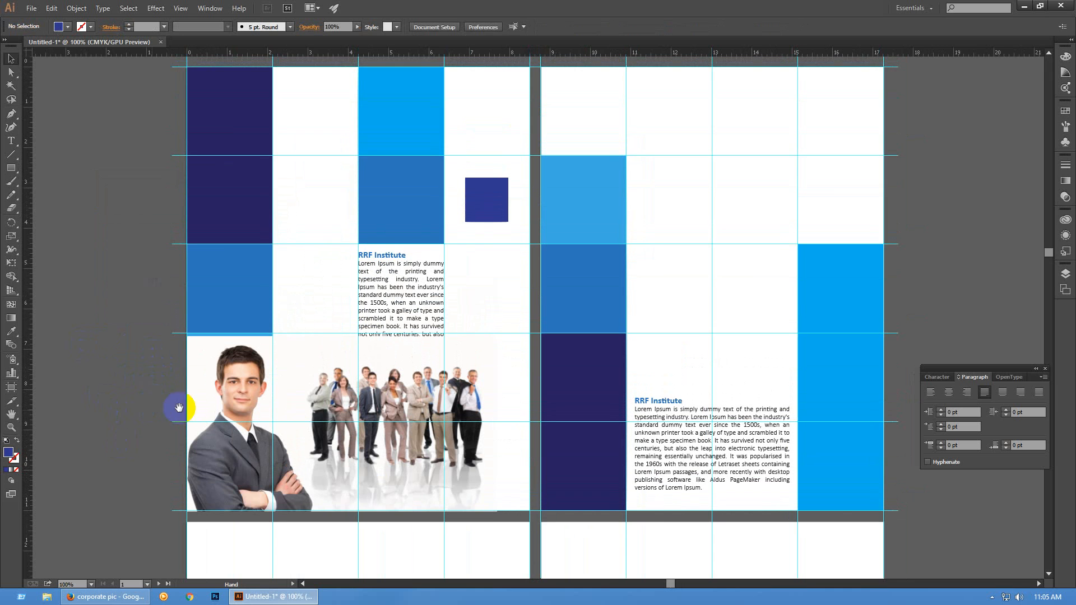
# Enlarge the photo proportionally from its lower-left corner to about 15.6 by 8.8 in, up to the first horizontal guide below the artboard's top
pyautogui.click(317, 388)
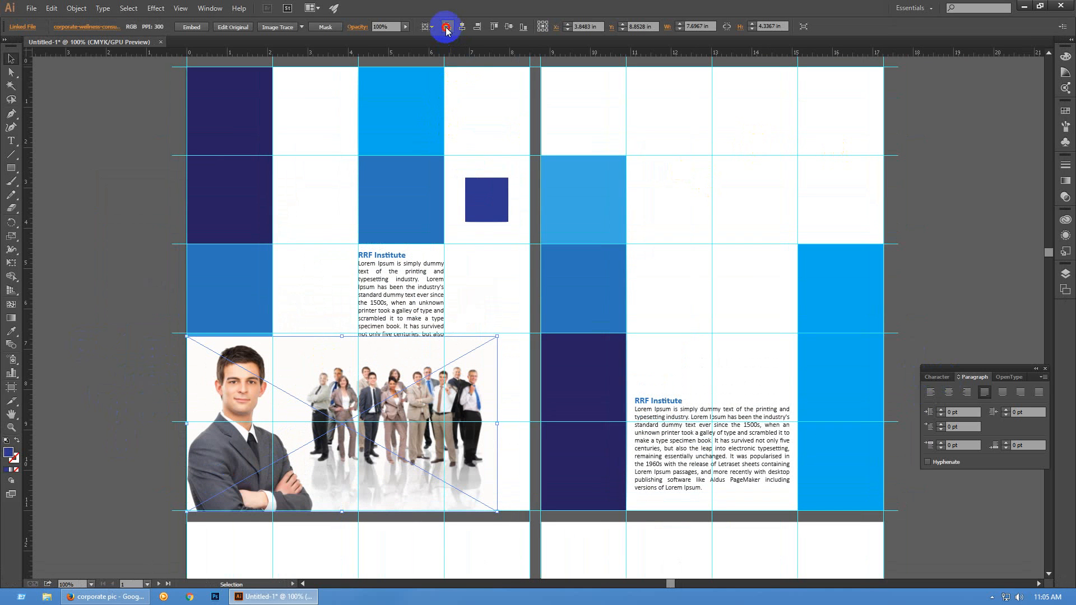
pyautogui.moveTo(497, 336); pyautogui.dragTo(940, 157)
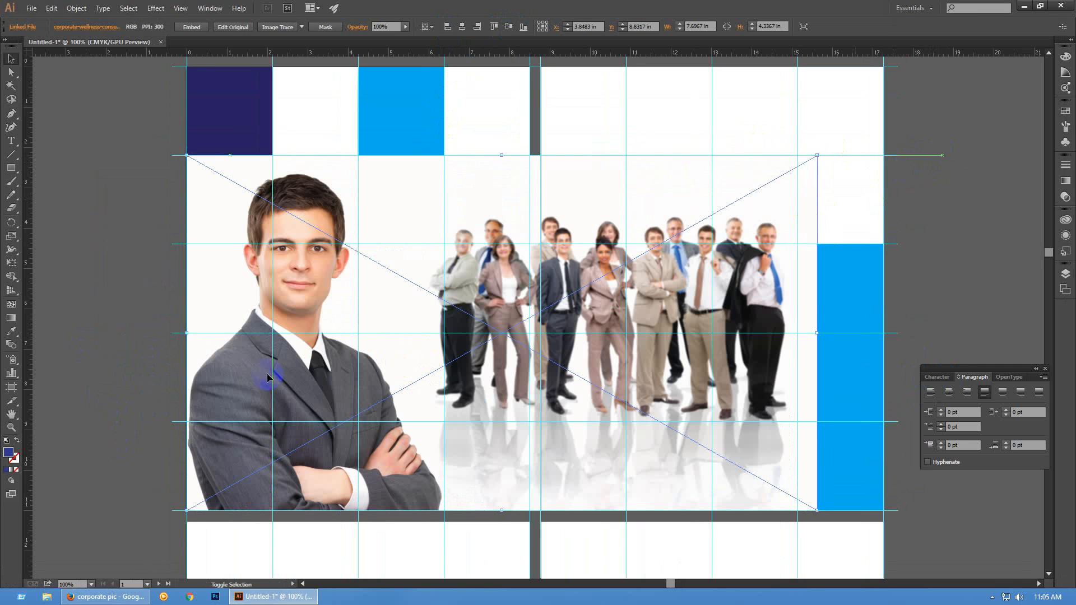
pyautogui.click(146, 352)
pyautogui.press('space')
pyautogui.moveTo(146, 396); pyautogui.dragTo(150, 397)
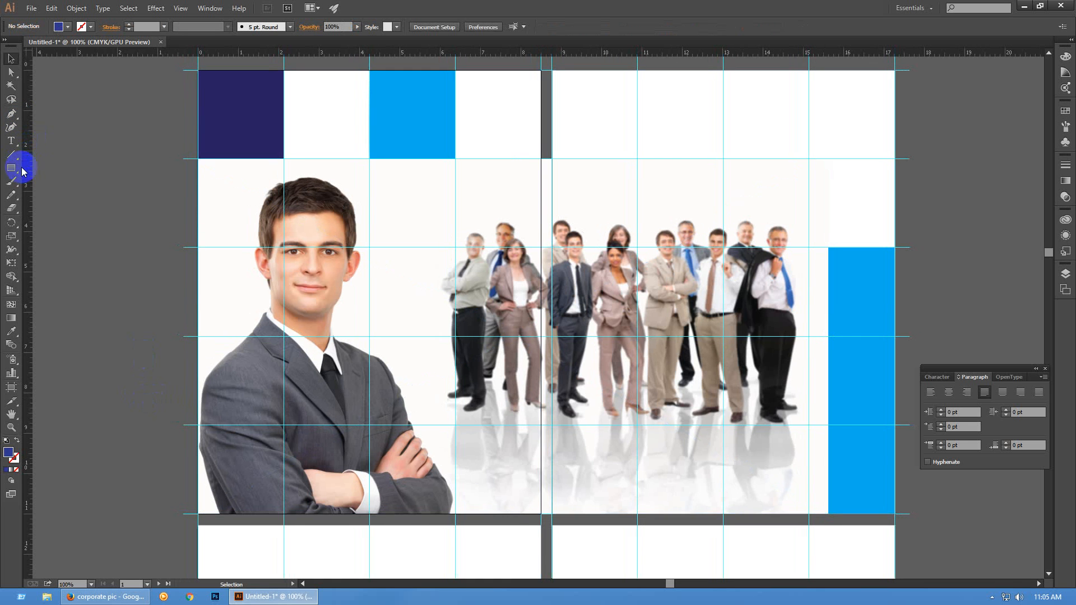
# Draw a blue rectangle of 6.375 by 8.8 in over the photo, covering the first artboard's three left columns and lower four rows, and select it
pyautogui.click(10, 168)
pyautogui.moveTo(205, 507); pyautogui.dragTo(454, 157)
pyautogui.click(12, 58)
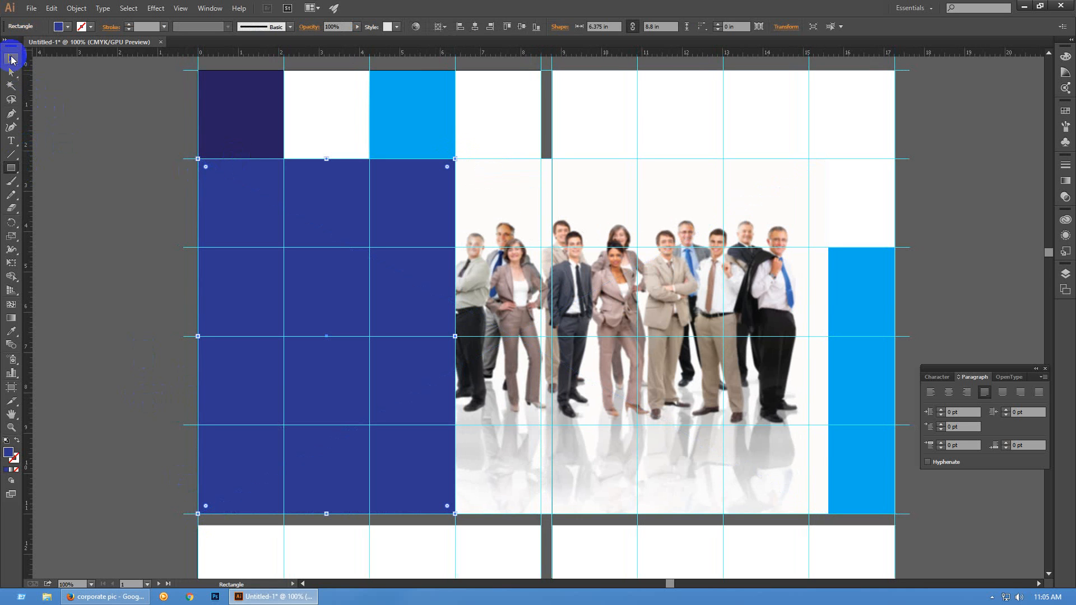
pyautogui.click(58, 190)
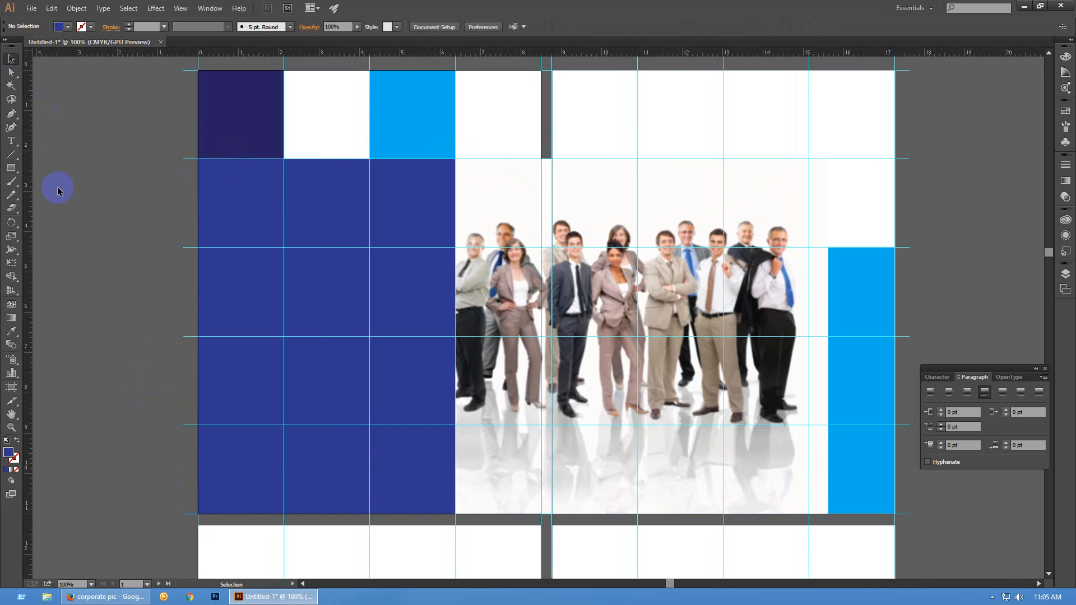
pyautogui.click(475, 221)
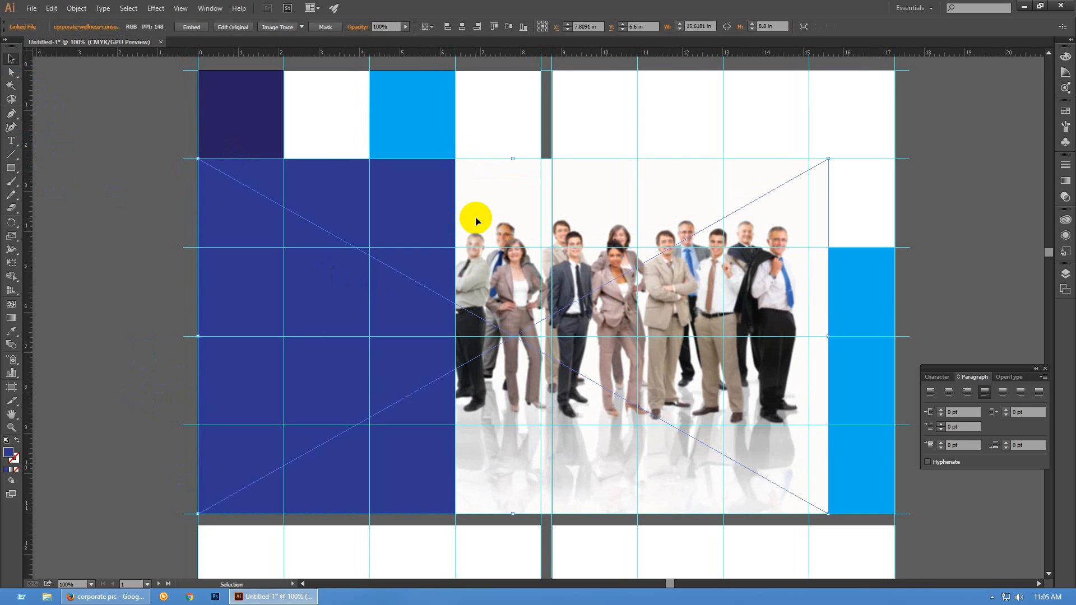
pyautogui.click(396, 206)
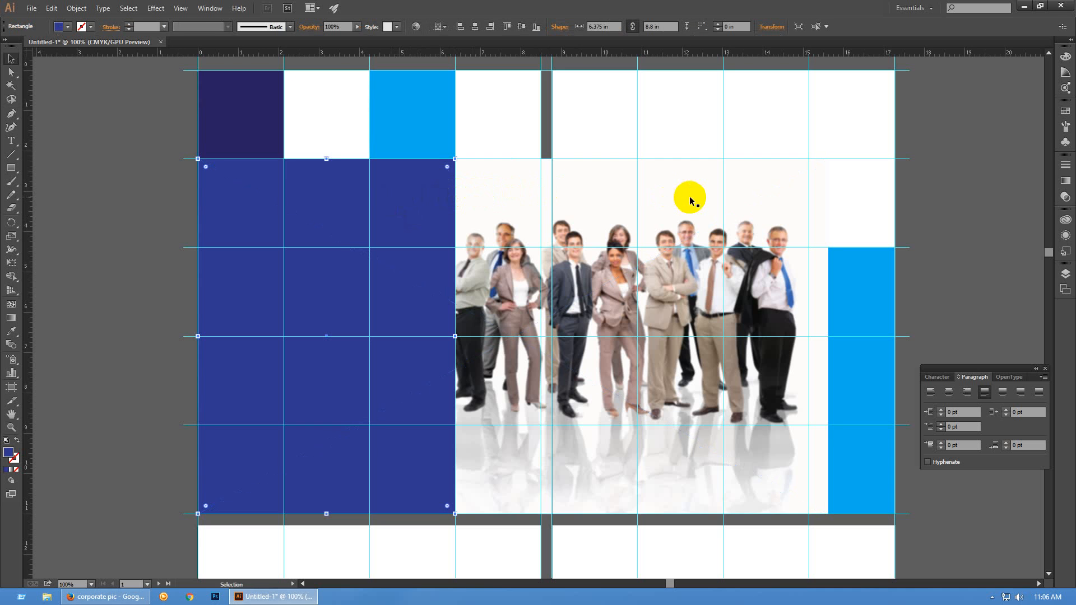
# Try to mask the group photo with the blue rectangle and send the clipped photo behind the color blocks and text
pyautogui.keyDown('shift'); pyautogui.click(597, 180); pyautogui.keyUp('shift')
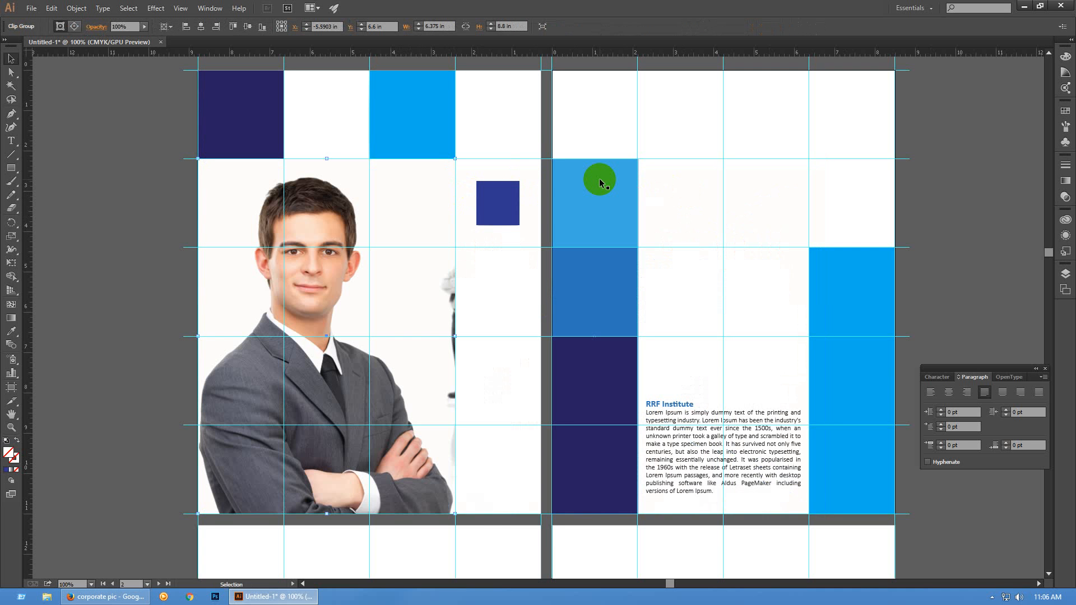
pyautogui.press('v')
pyautogui.keyDown('ctrl'); pyautogui.click(217, 203); pyautogui.keyUp('ctrl')
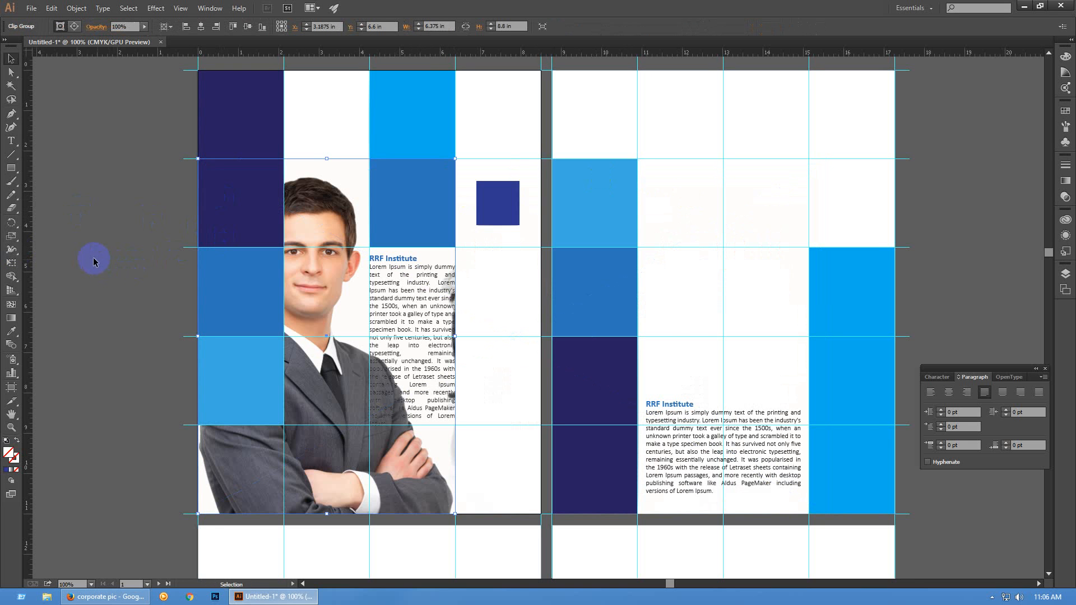
pyautogui.click(93, 261)
pyautogui.press('space')
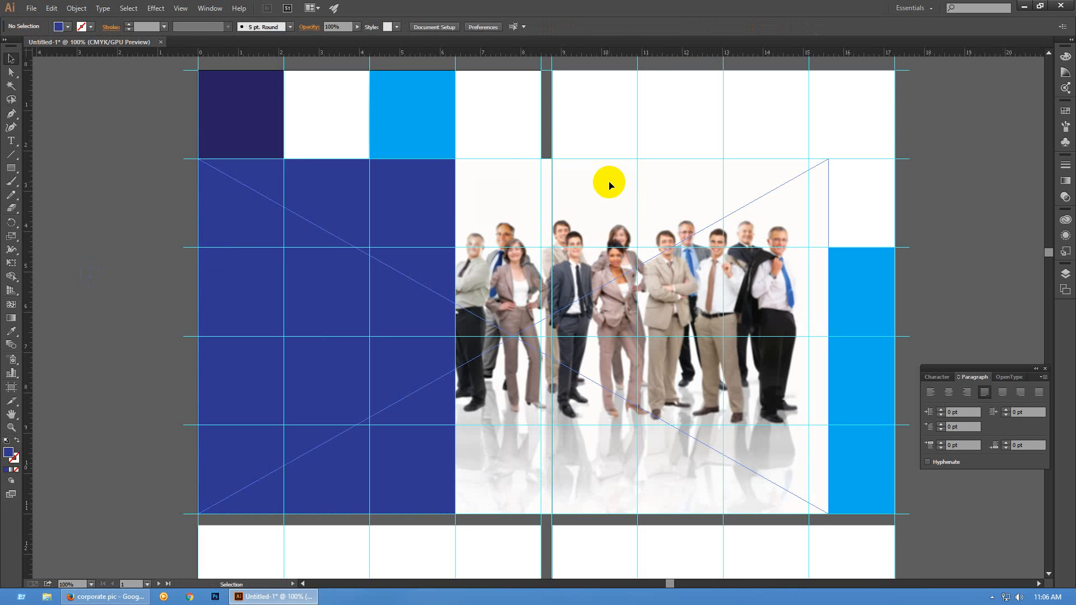
# Hide the guides and clip the corporate photo to the blue rectangle on the first artboard with a clipping mask
pyautogui.click(611, 185)
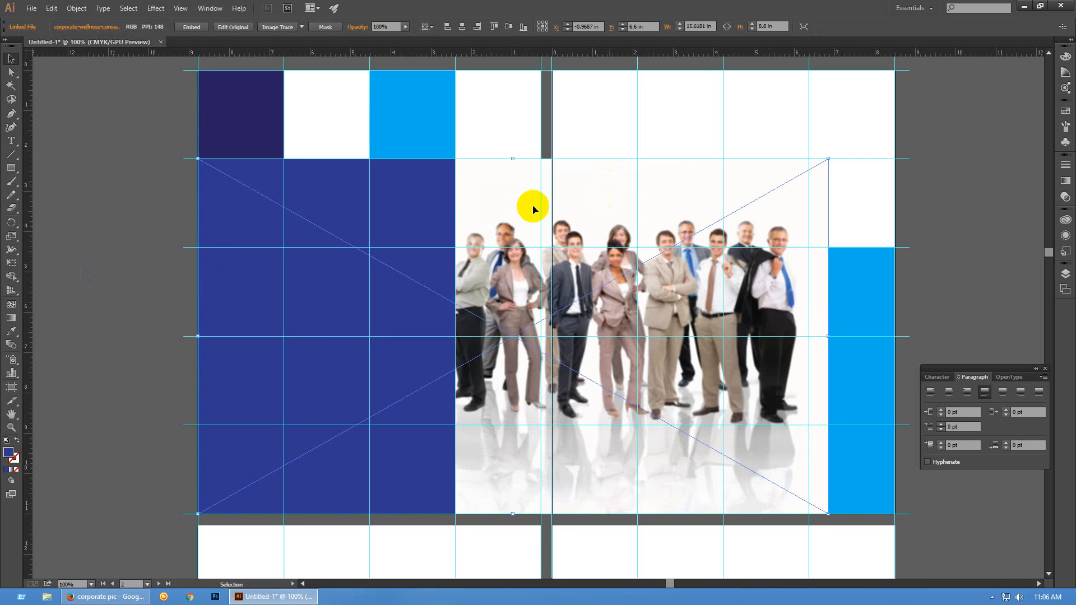
pyautogui.click(442, 208)
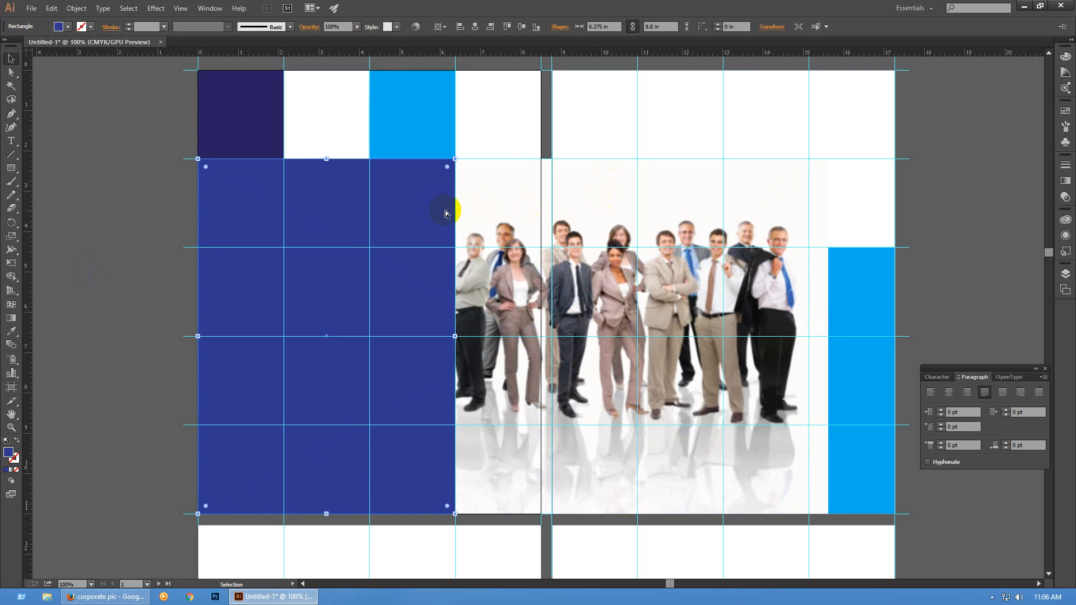
pyautogui.hotkey('ctrl', ';')
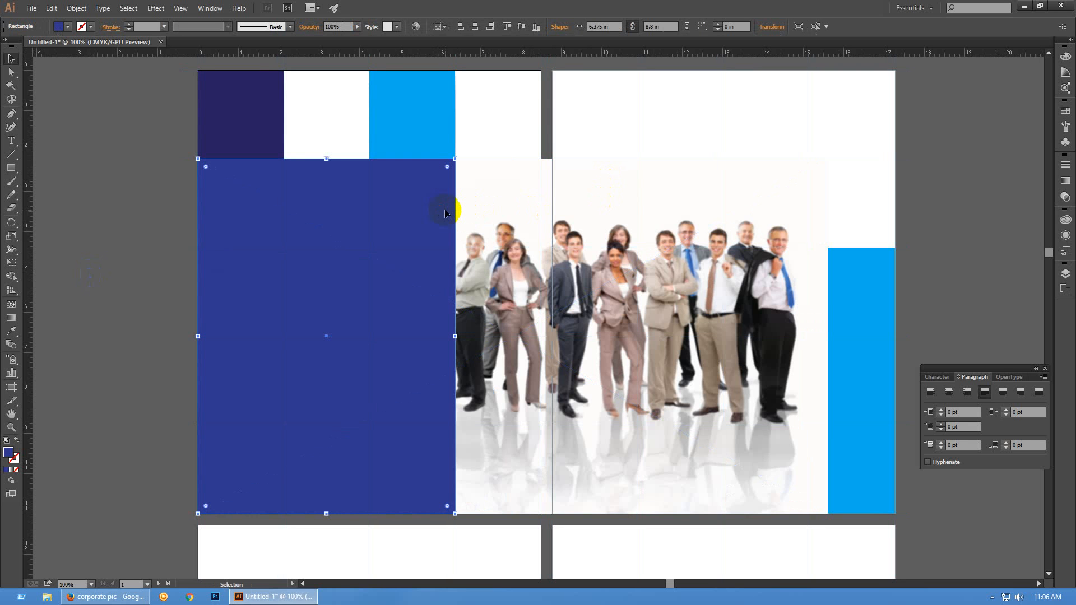
pyautogui.keyDown('shift'); pyautogui.click(662, 222); pyautogui.keyUp('shift')
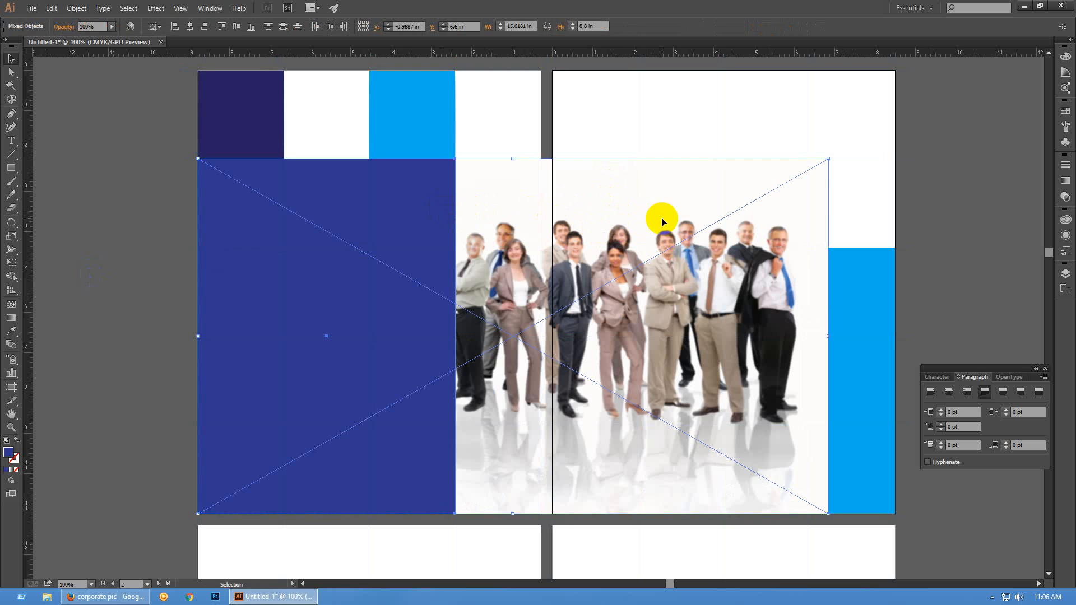
pyautogui.hotkey('ctrl', '7')
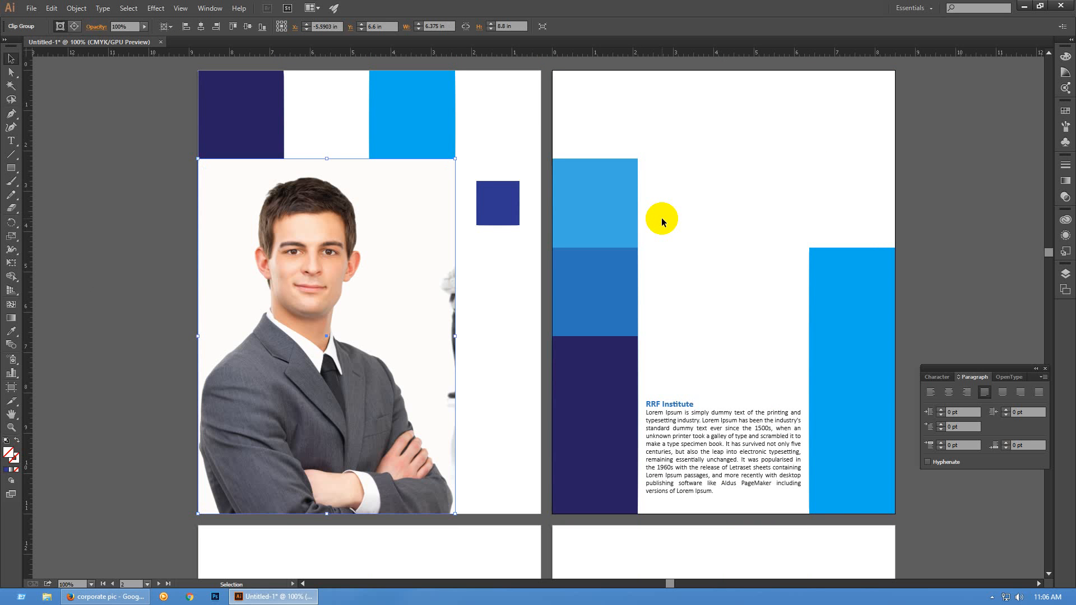
# Send the clipped photo on the first artboard to the back, behind the color blocks and the text frame
pyautogui.click(291, 263)
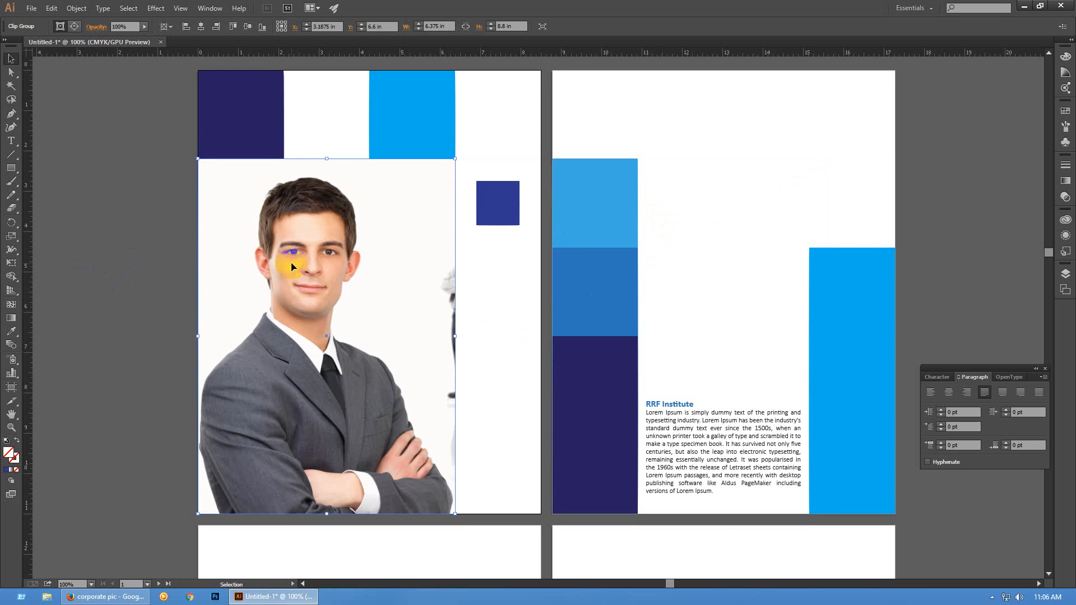
pyautogui.press('ctrl')
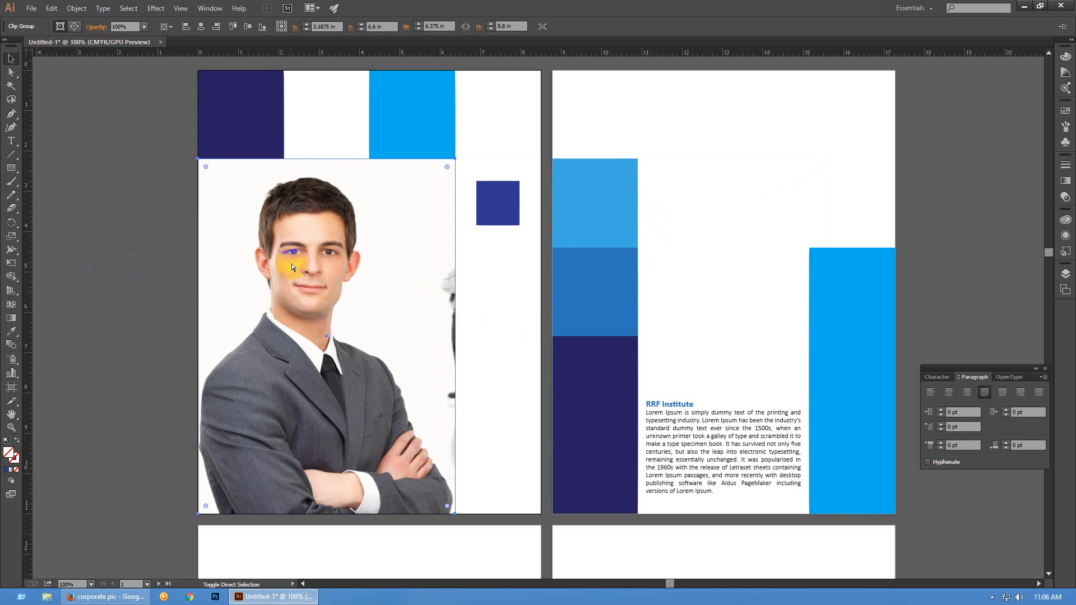
pyautogui.hotkey('ctrl', 'shift', '[')
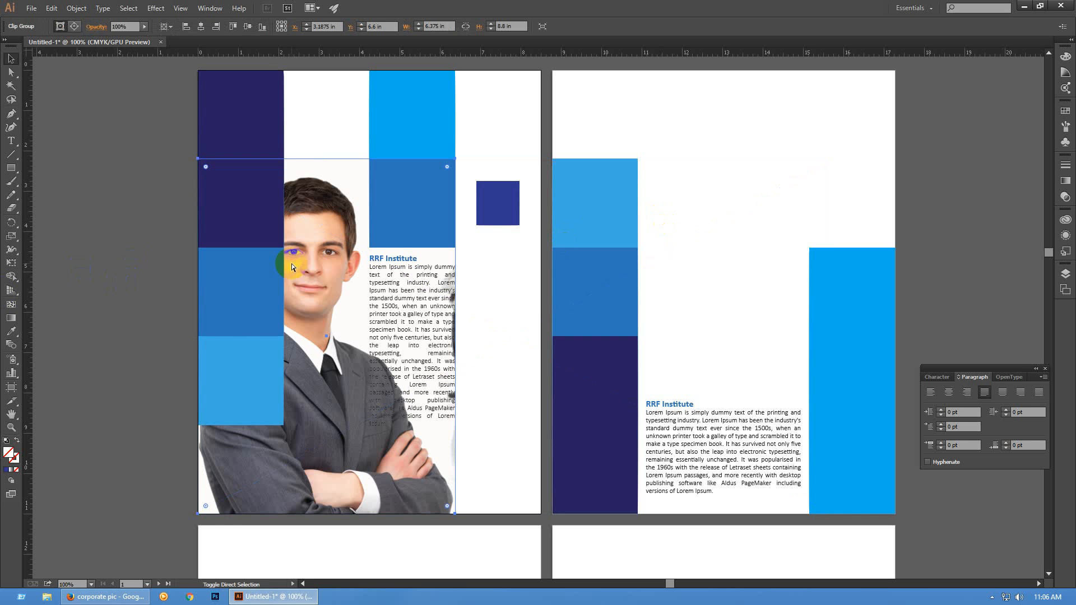
# Move the navy, mid-blue and light-blue blocks of the first artboard's left column together onto the pasteboard beside it
pyautogui.click(111, 330)
pyautogui.moveTo(123, 368); pyautogui.dragTo(150, 384)
pyautogui.click(241, 389)
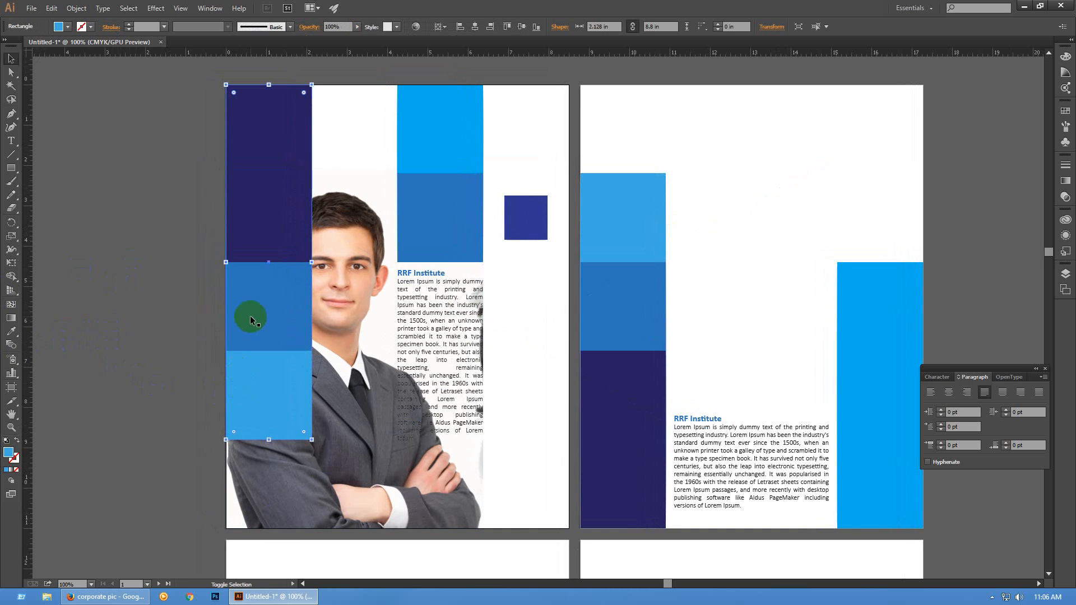
pyautogui.moveTo(250, 319); pyautogui.dragTo(142, 325)
pyautogui.hotkey('ctrl', 'z')
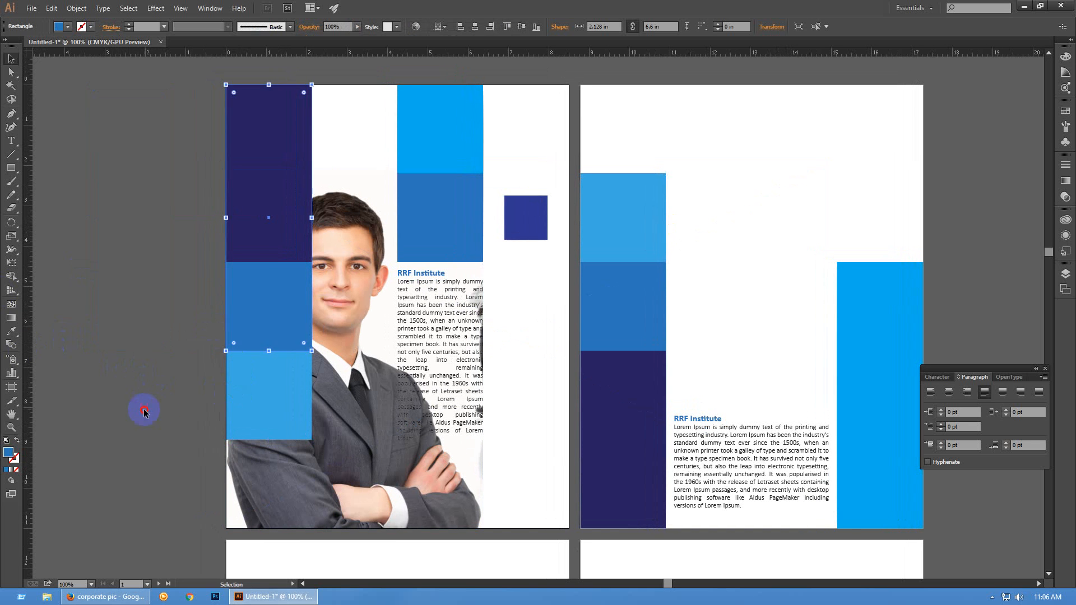
pyautogui.keyDown('shift'); pyautogui.click(261, 391); pyautogui.keyUp('shift')
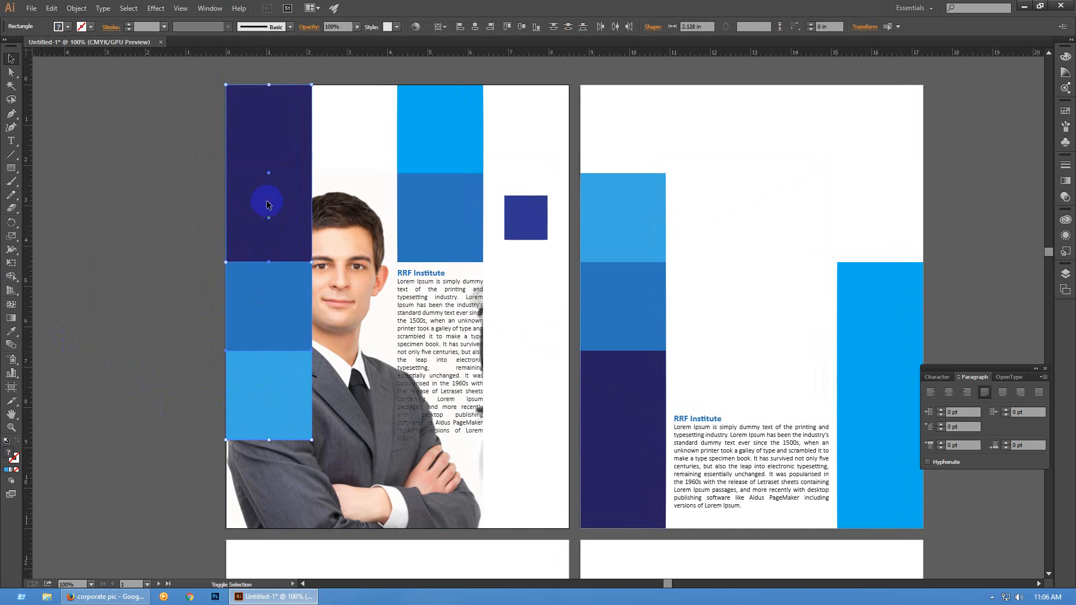
pyautogui.moveTo(267, 204); pyautogui.dragTo(98, 232)
pyautogui.click(164, 487)
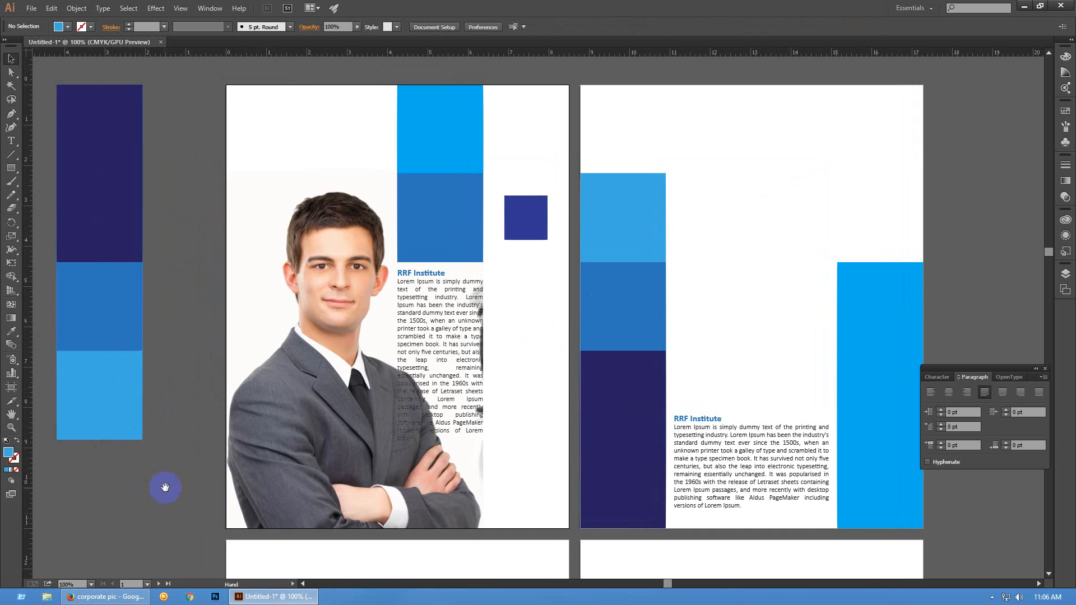
# Move the first artboard's RRF Institute text frame horizontally to about X 6.91 in, beneath the small dark blue square
pyautogui.moveTo(165, 487); pyautogui.dragTo(116, 487)
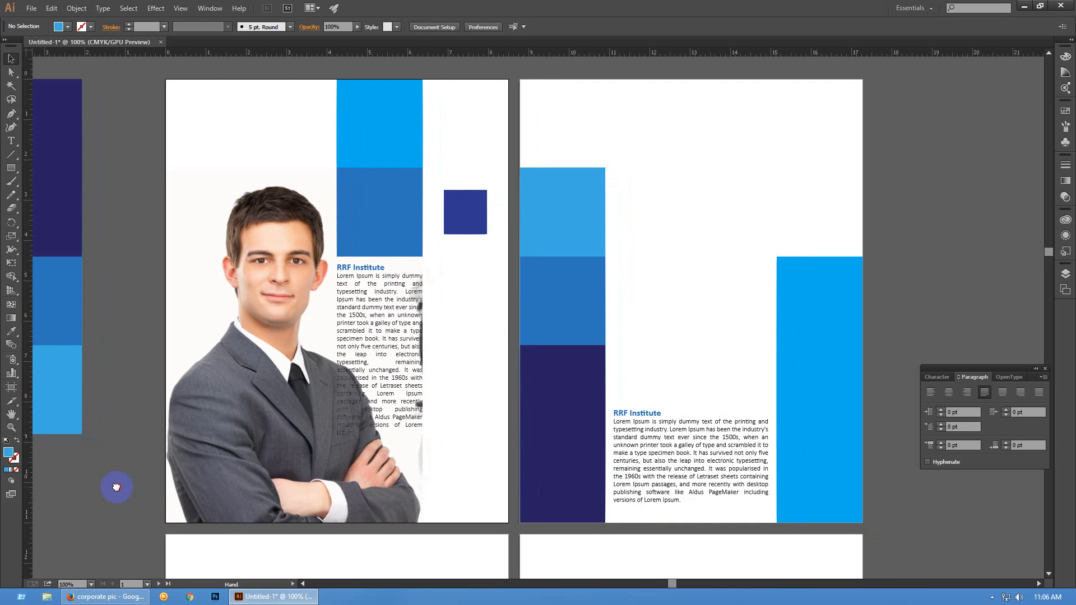
pyautogui.click(370, 317)
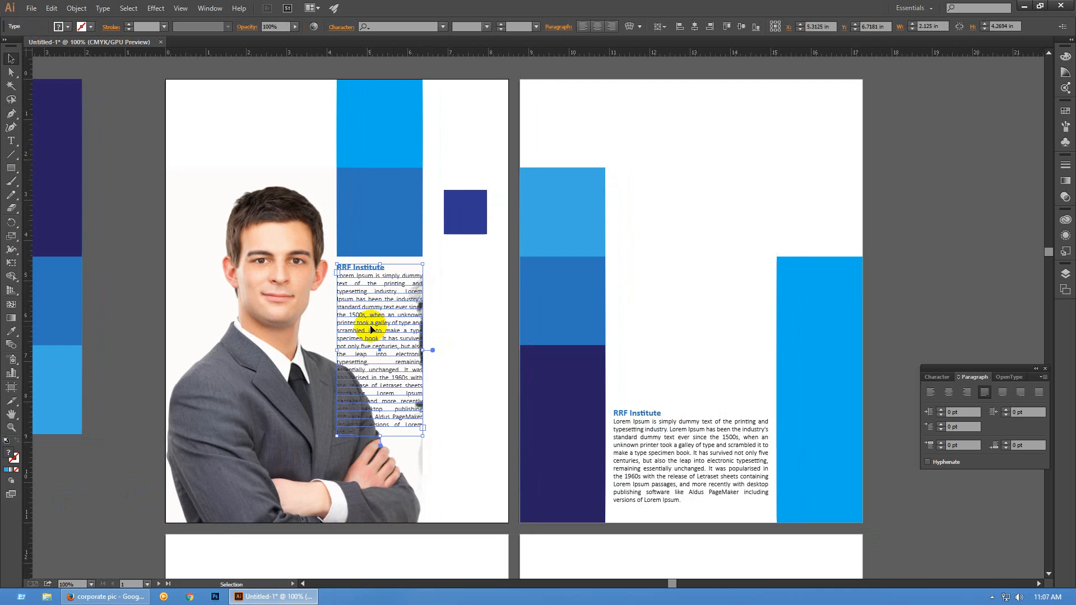
pyautogui.moveTo(381, 322); pyautogui.dragTo(444, 322)
pyautogui.click(152, 312)
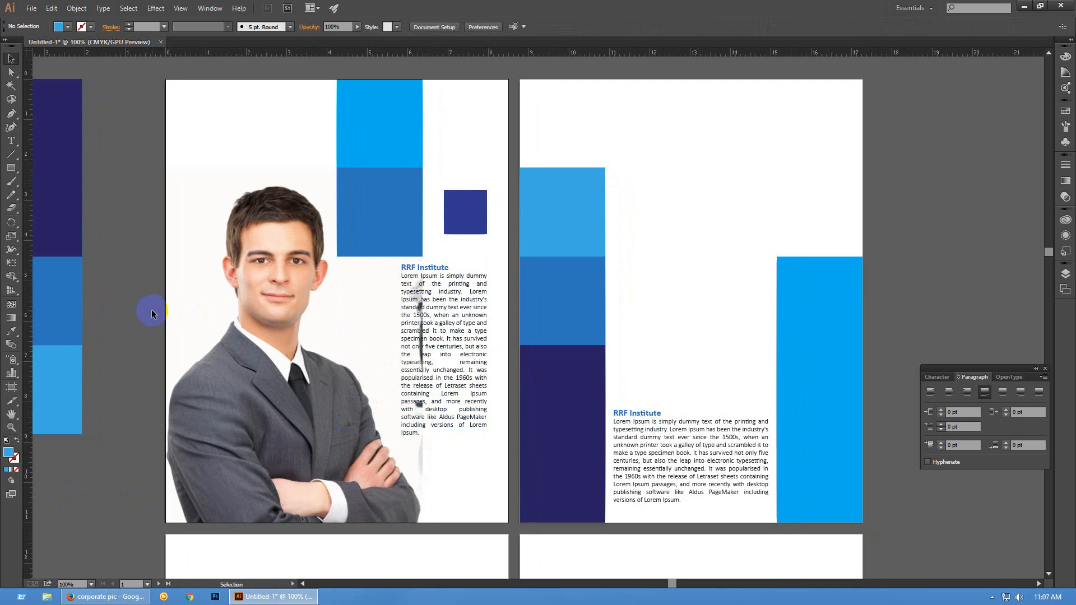
# Show the guides and align the right edges of the RRF Institute text frame and the small dark blue square
pyautogui.hotkey('ctrl', ';')
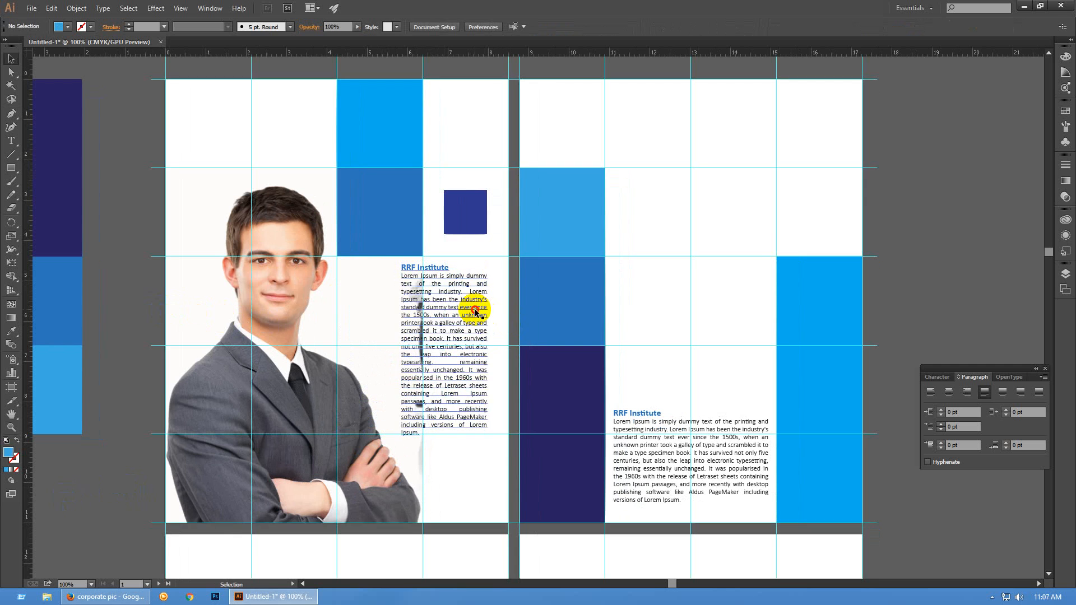
pyautogui.click(475, 312)
pyautogui.scroll(1, 473, 312)
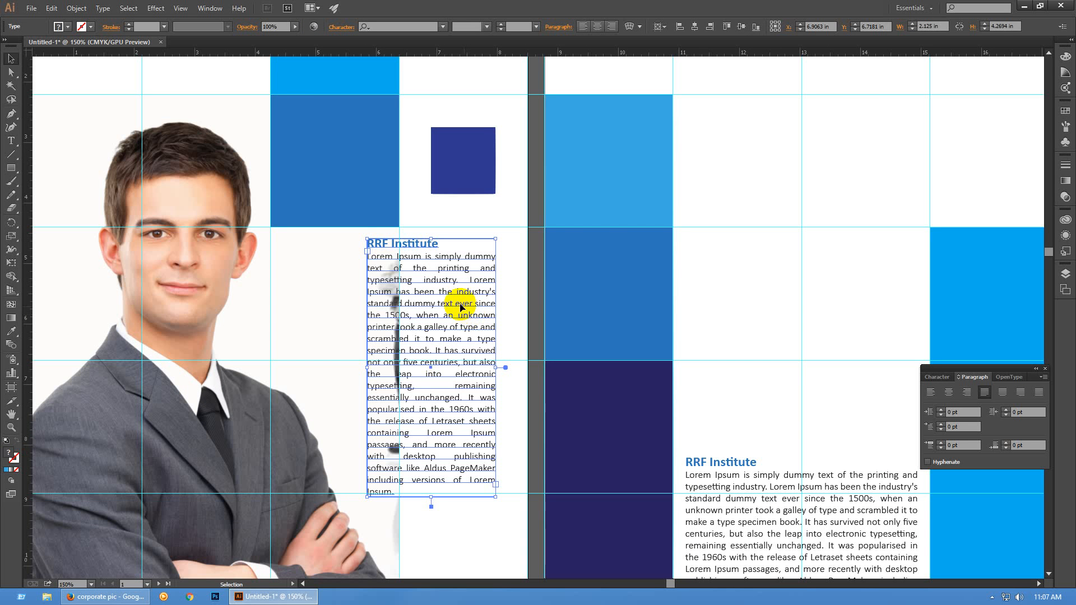
pyautogui.keyDown('shift'); pyautogui.click(463, 158); pyautogui.keyUp('shift')
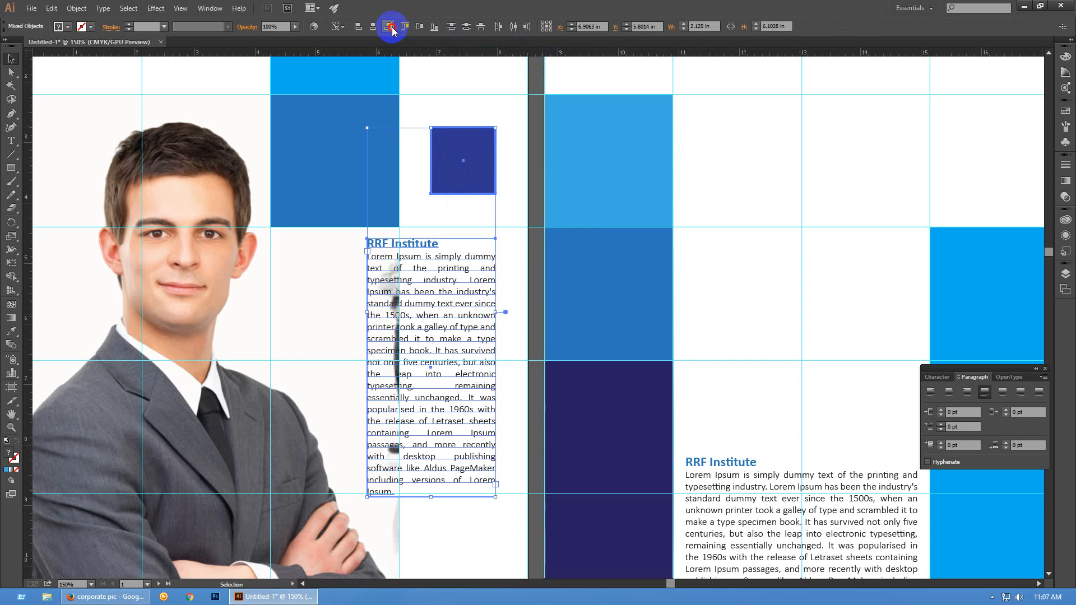
pyautogui.scroll(-1, 521, 212)
pyautogui.click(149, 337)
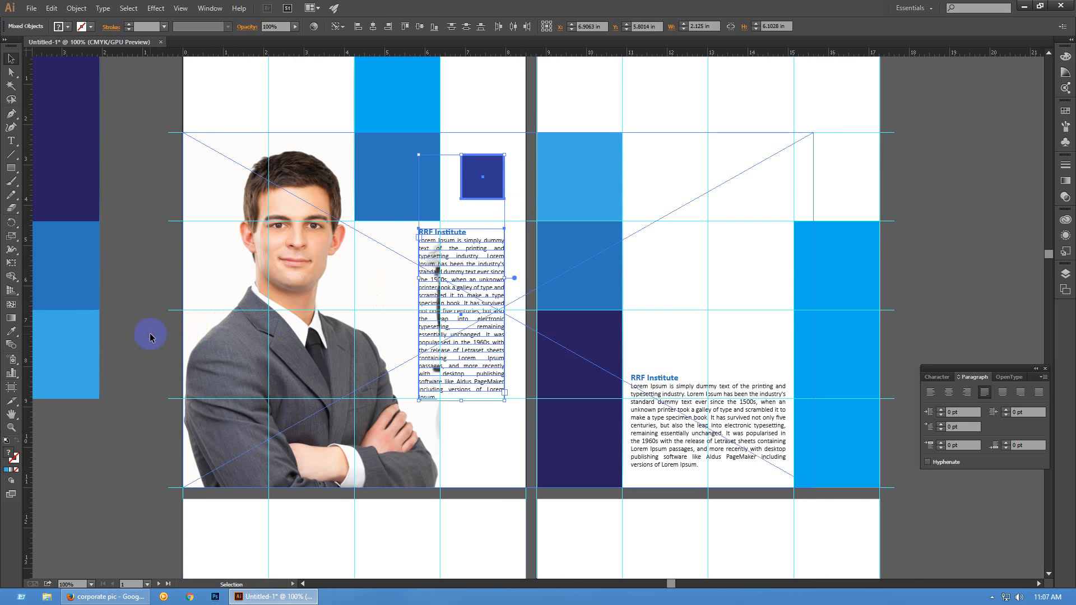
pyautogui.moveTo(191, 401); pyautogui.dragTo(214, 398)
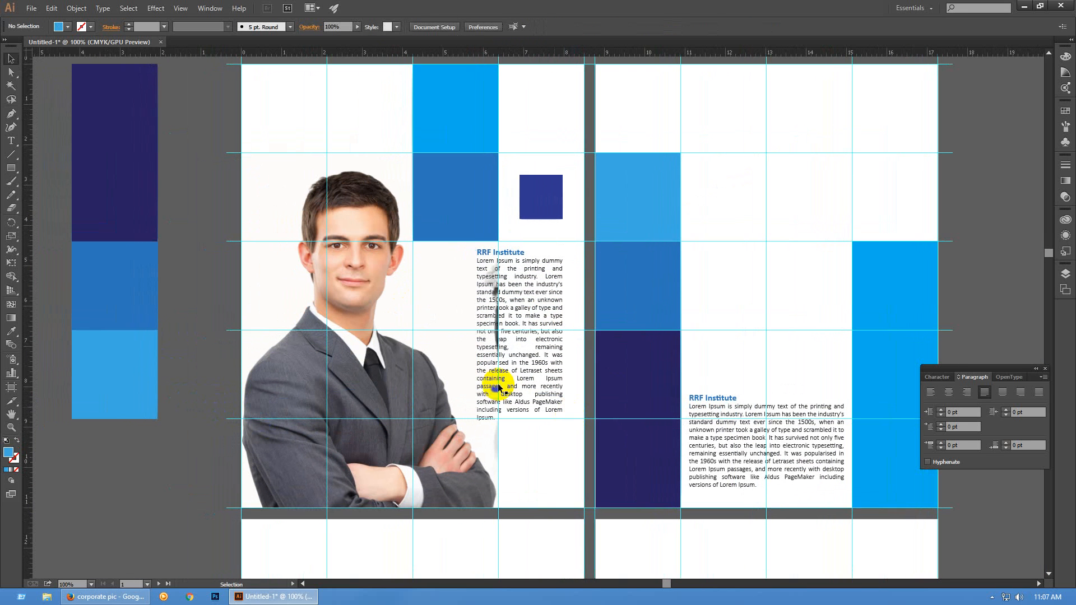
# Shorten the first artboard's text frame from its lower edge to about 4.17 in high, ending at the horizontal guide
pyautogui.click(523, 386)
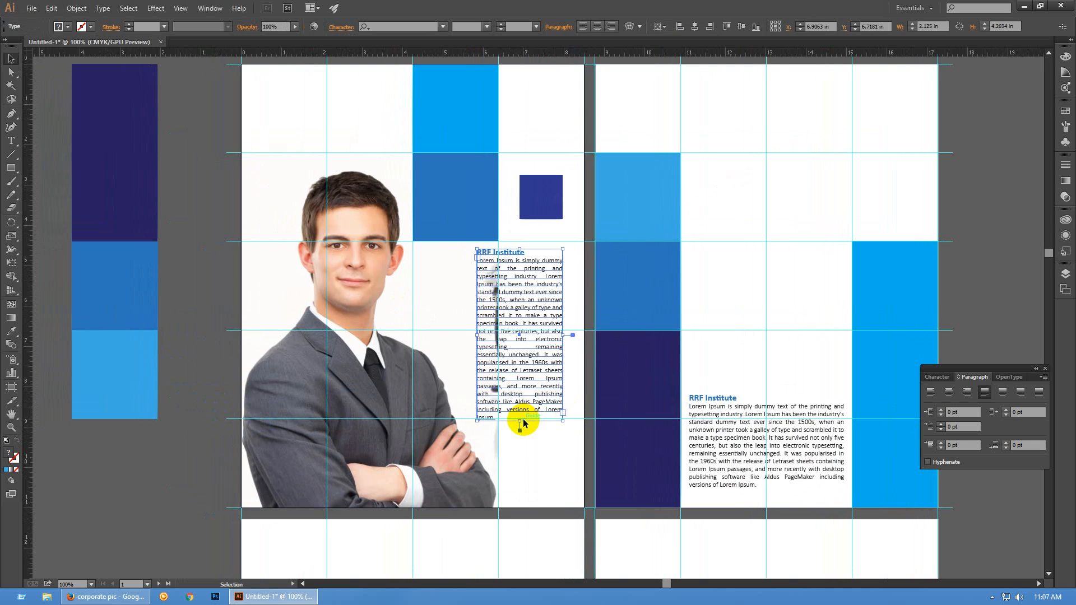
pyautogui.scroll(1, 512, 257)
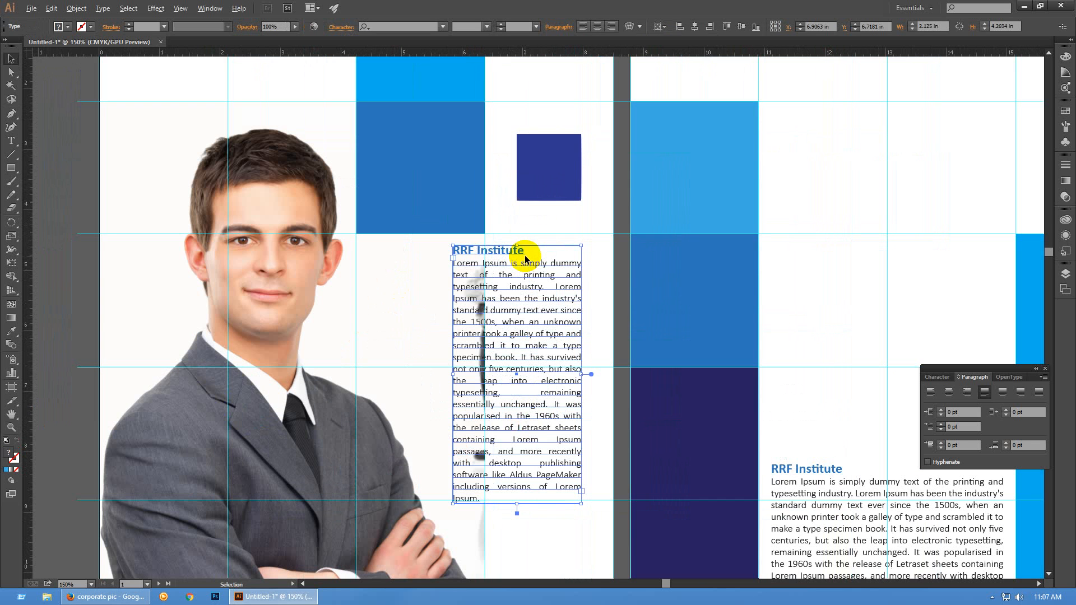
pyautogui.moveTo(517, 506); pyautogui.dragTo(518, 500)
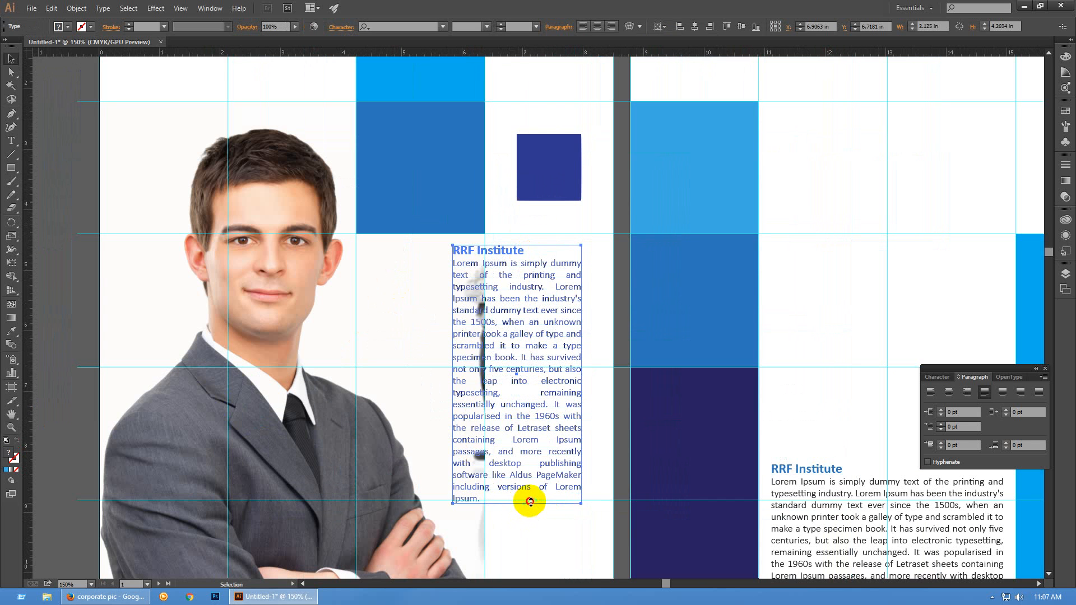
pyautogui.hotkey('ctrl', '-')
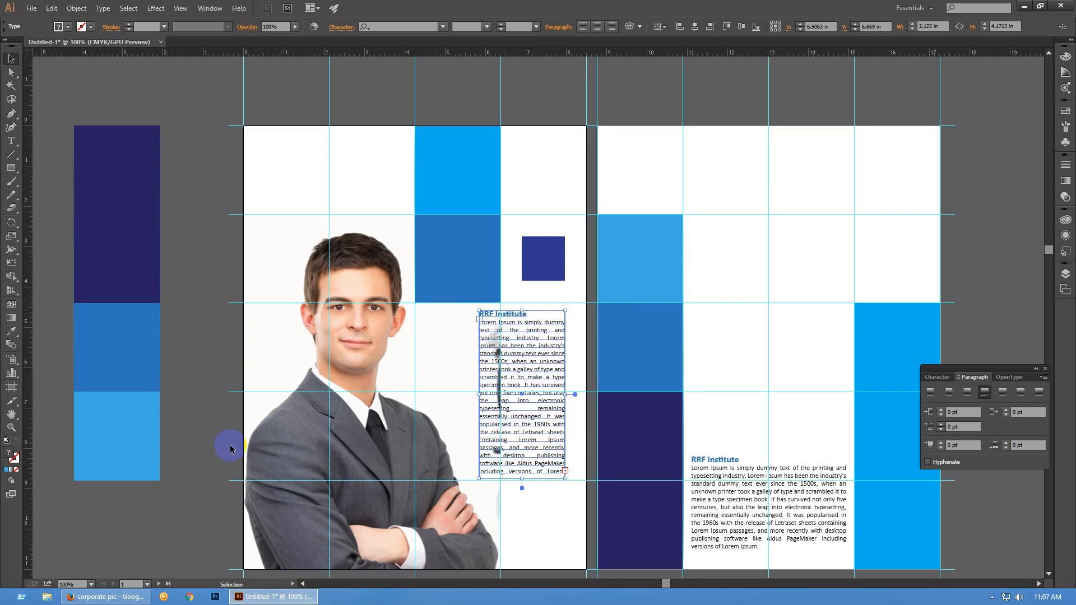
pyautogui.click(217, 471)
# Hide the guides around the first artboard, leaving nothing selected
pyautogui.press('space')
pyautogui.moveTo(218, 473); pyautogui.dragTo(225, 385)
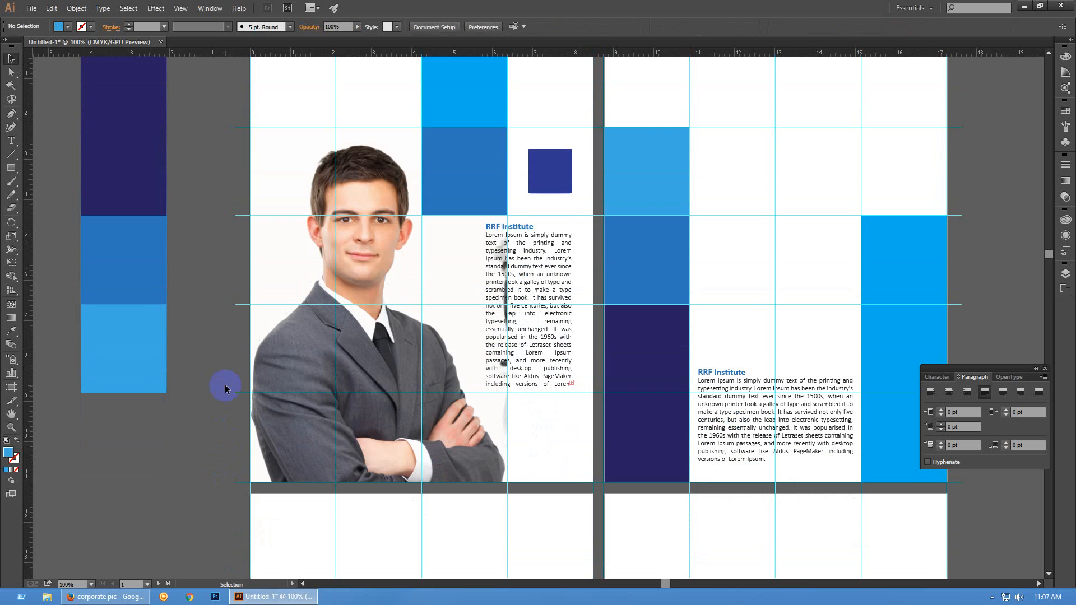
pyautogui.press('p')
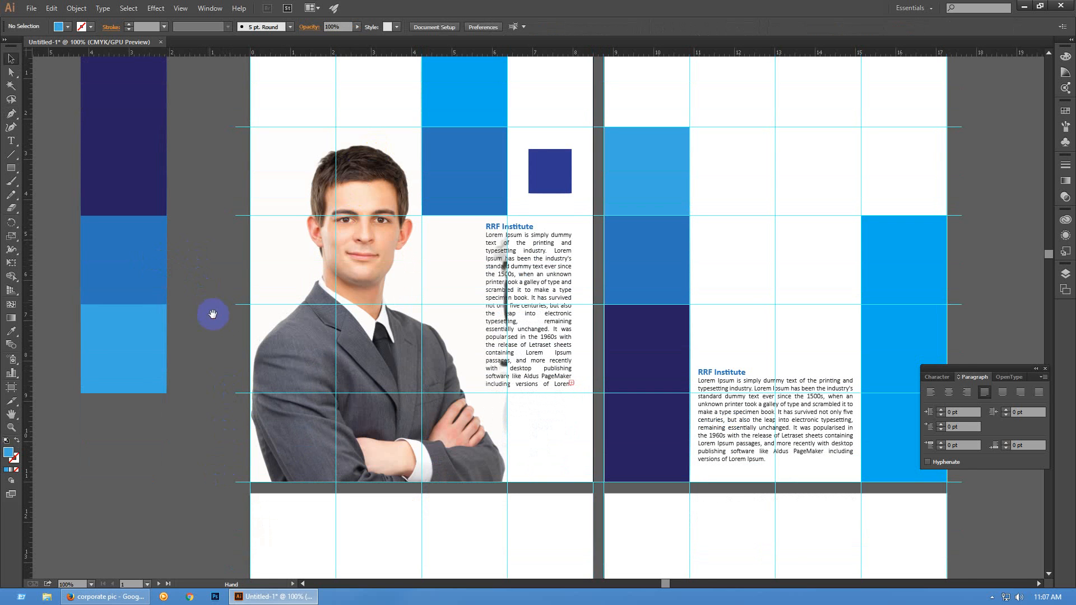
pyautogui.press('space')
pyautogui.moveTo(211, 312); pyautogui.dragTo(233, 316)
pyautogui.press('a')
pyautogui.click(389, 361)
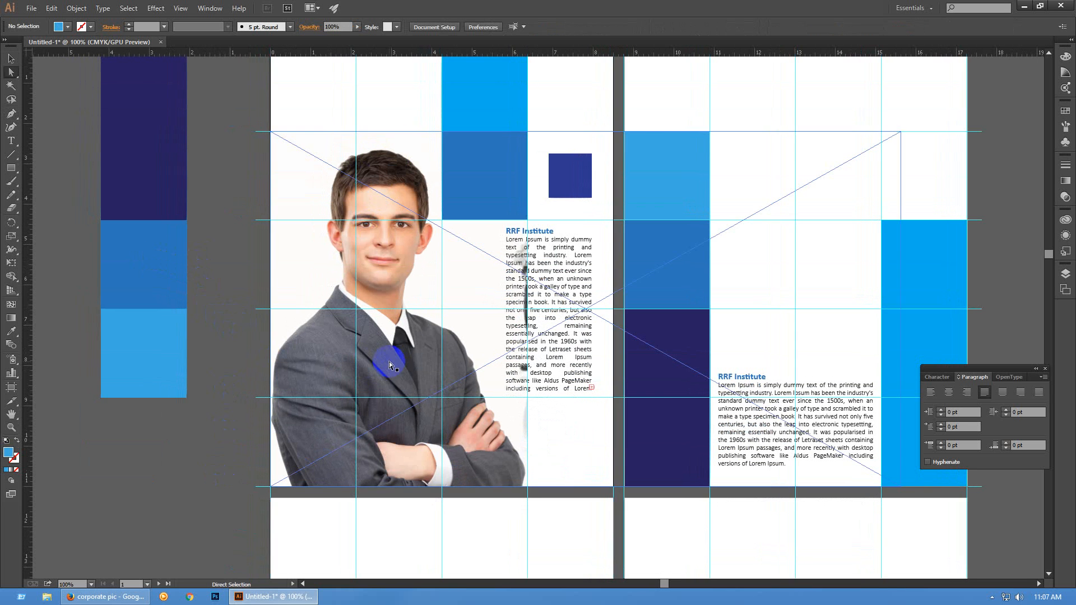
pyautogui.click(229, 354)
pyautogui.hotkey('ctrl', ';')
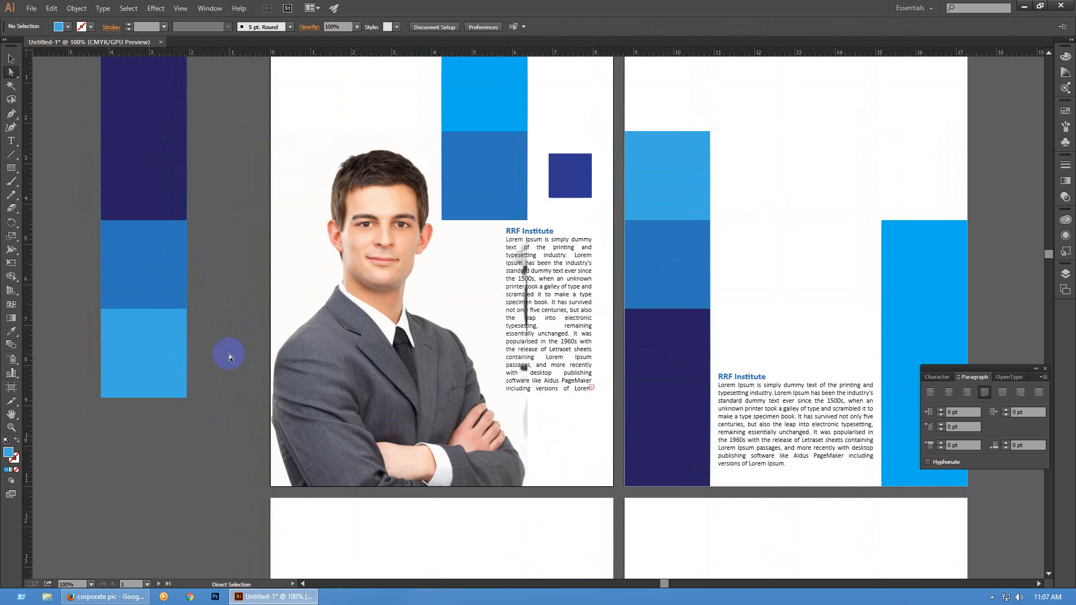
# Add anchor points to the photo's clipping path on the top edge at about X 4.10 in and right edge at about Y 9.44 in
pyautogui.press('v')
pyautogui.click(438, 364)
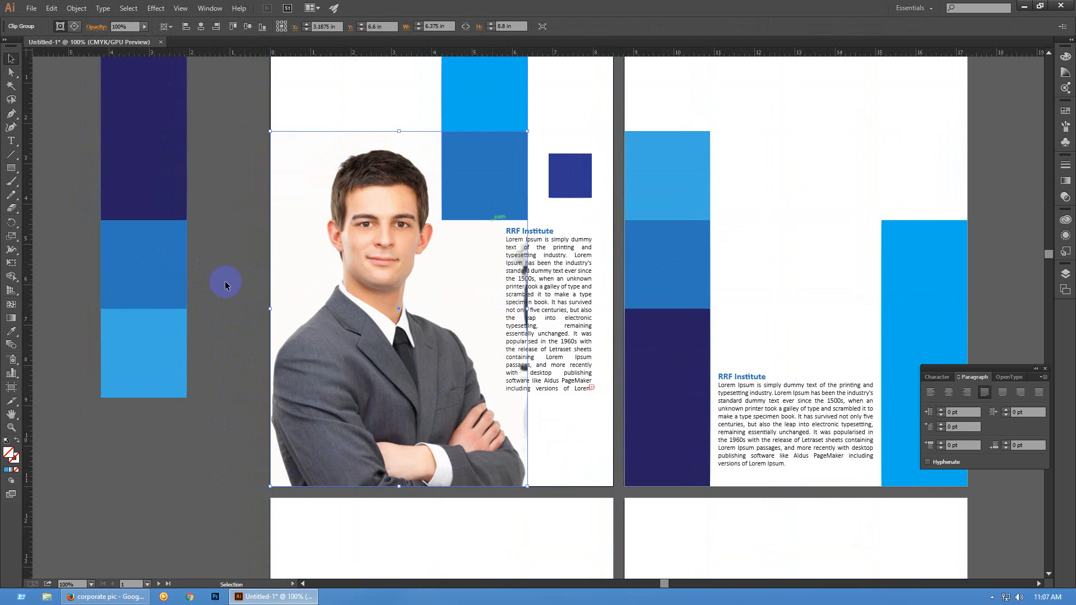
pyautogui.press('a')
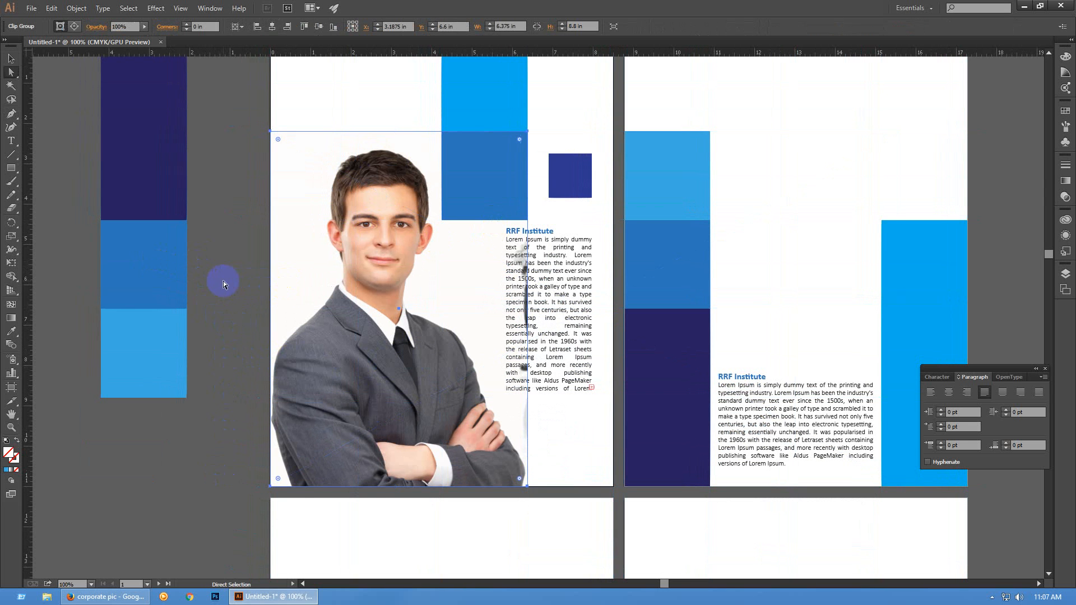
pyautogui.click(527, 132)
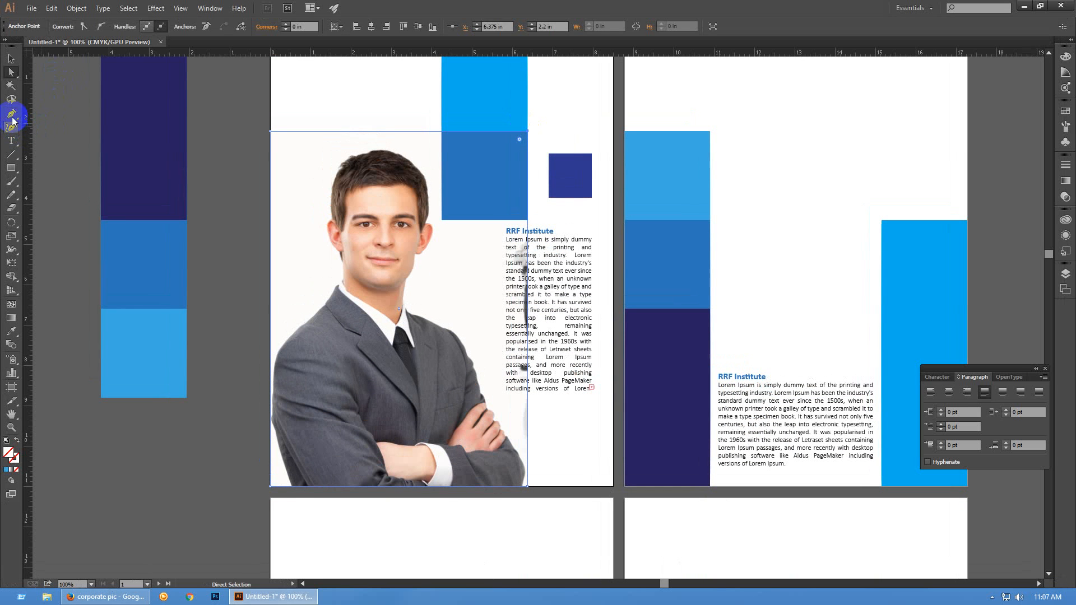
pyautogui.moveTo(12, 120); pyautogui.dragTo(84, 127)
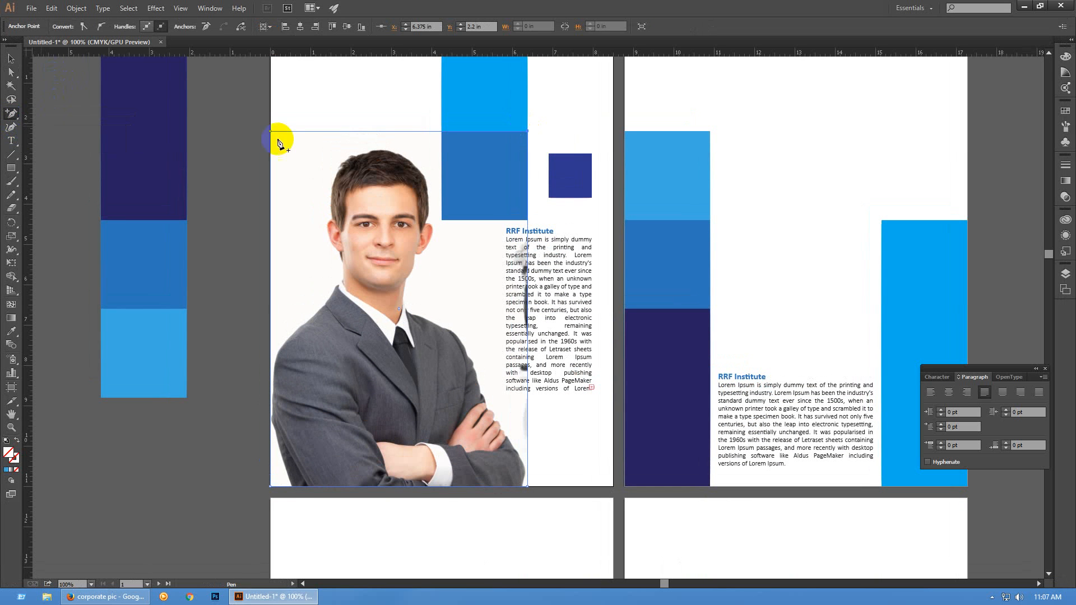
pyautogui.click(435, 132)
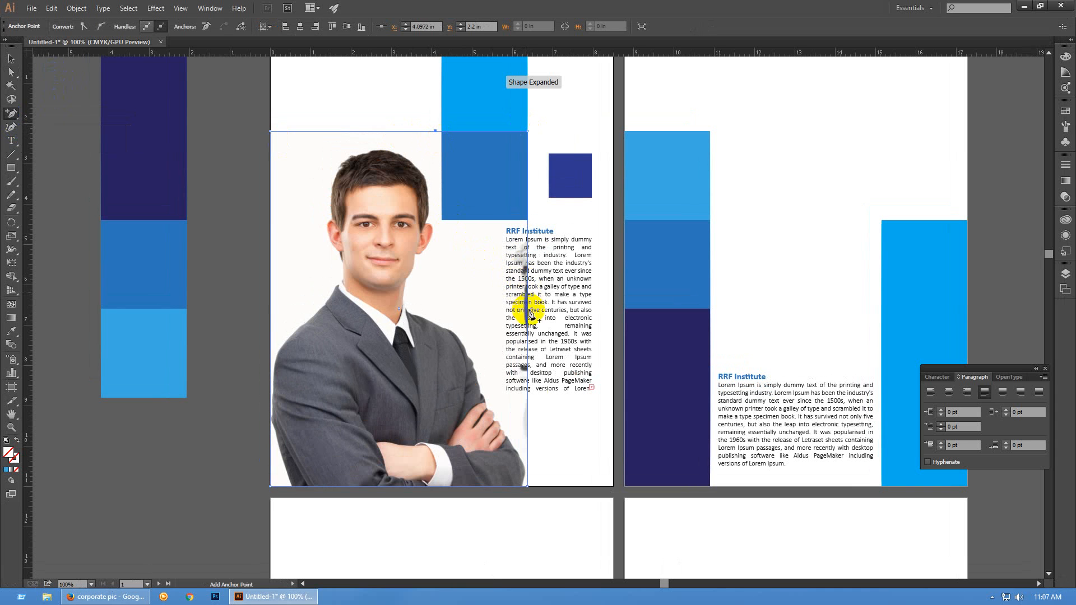
pyautogui.click(527, 424)
# Move the clipping path's upper-right corner point inward to about X 5.26 in, Y 8.19 in, beside the man's arm
pyautogui.press('a')
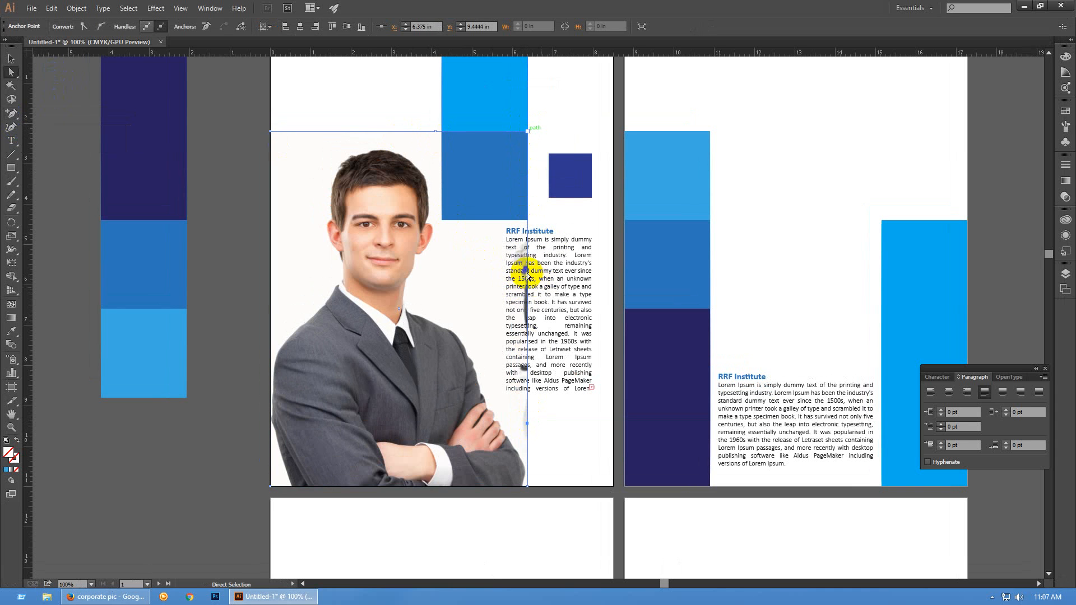
pyautogui.click(527, 131)
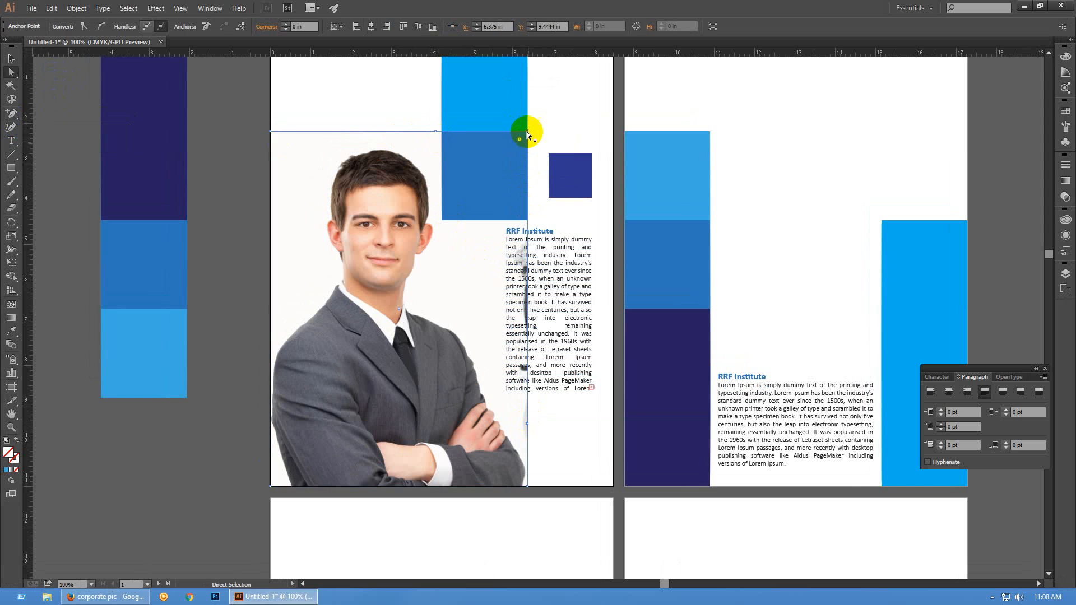
pyautogui.moveTo(526, 132); pyautogui.dragTo(482, 373)
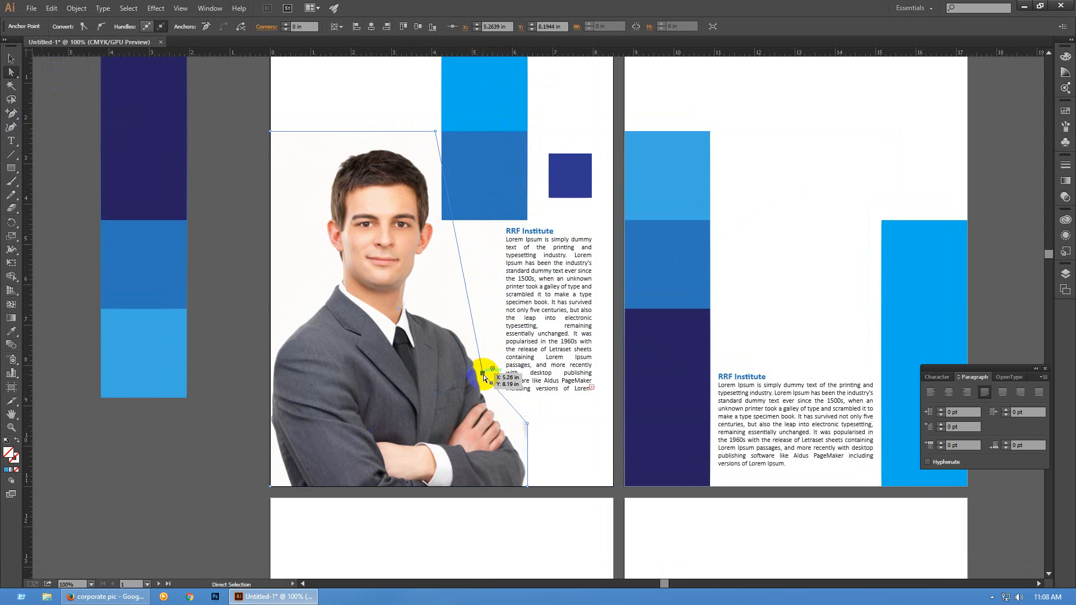
# Add a lower anchor point on the clipping path's right edge and pull the point above it slightly inward toward the man's elbow
pyautogui.click(17, 166)
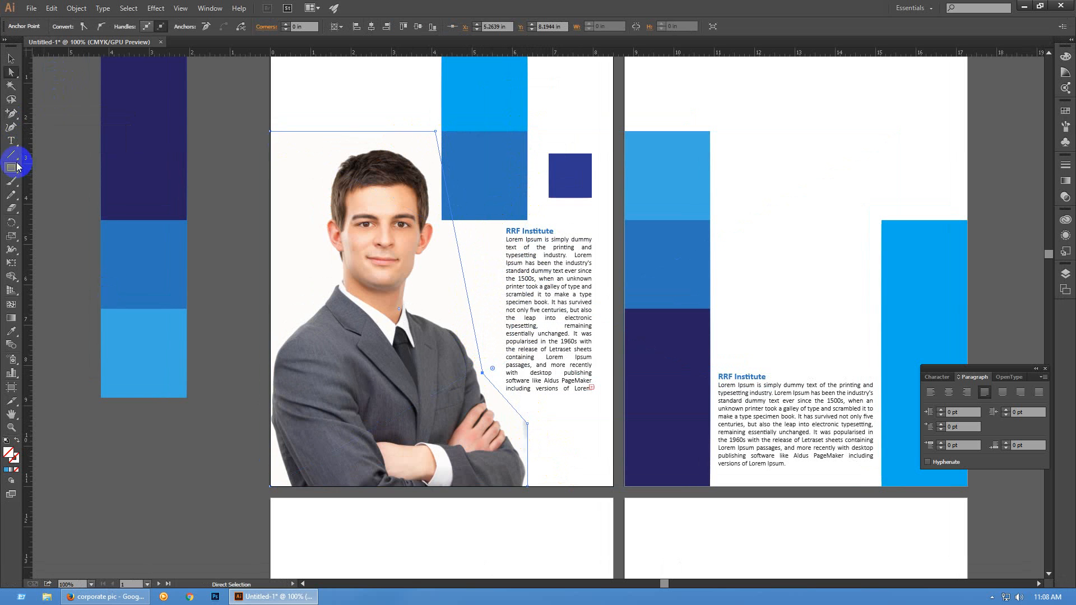
pyautogui.click(11, 113)
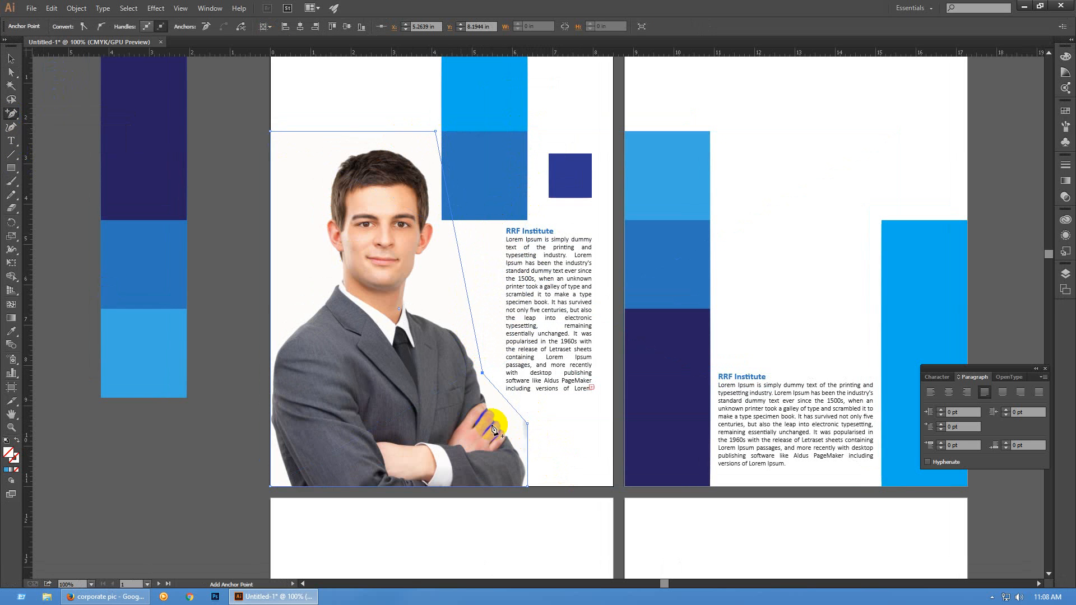
pyautogui.click(527, 455)
pyautogui.press('a')
pyautogui.moveTo(528, 424); pyautogui.dragTo(511, 430)
pyautogui.click(243, 328)
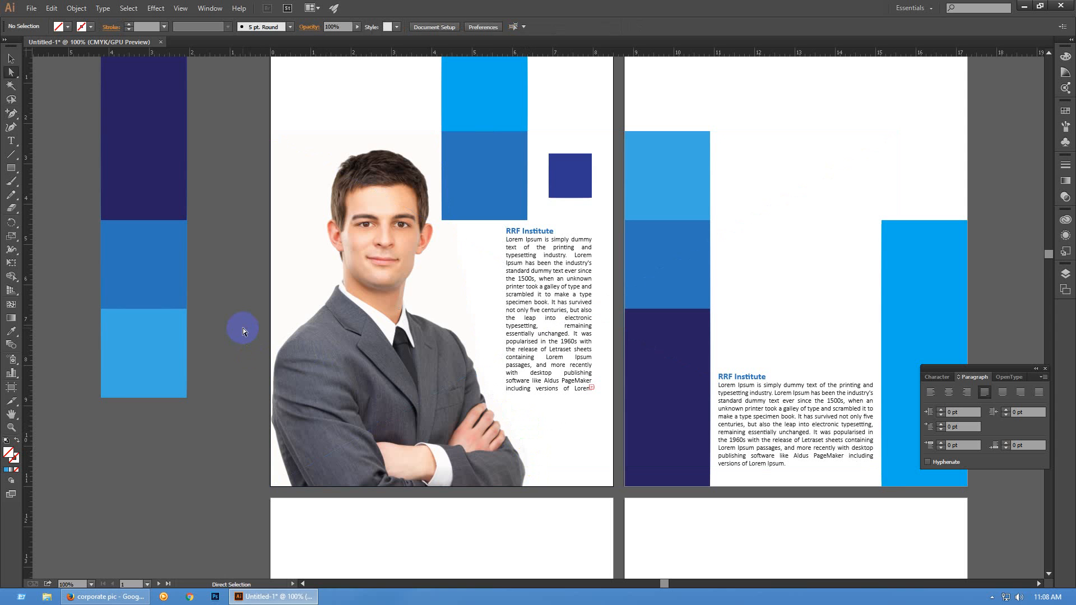
# Enlarge the first artboard's RRF Institute text frame leftward and downward to about 2.47 in wide and 4.41 in high
pyautogui.press('b')
pyautogui.moveTo(233, 342); pyautogui.dragTo(234, 345)
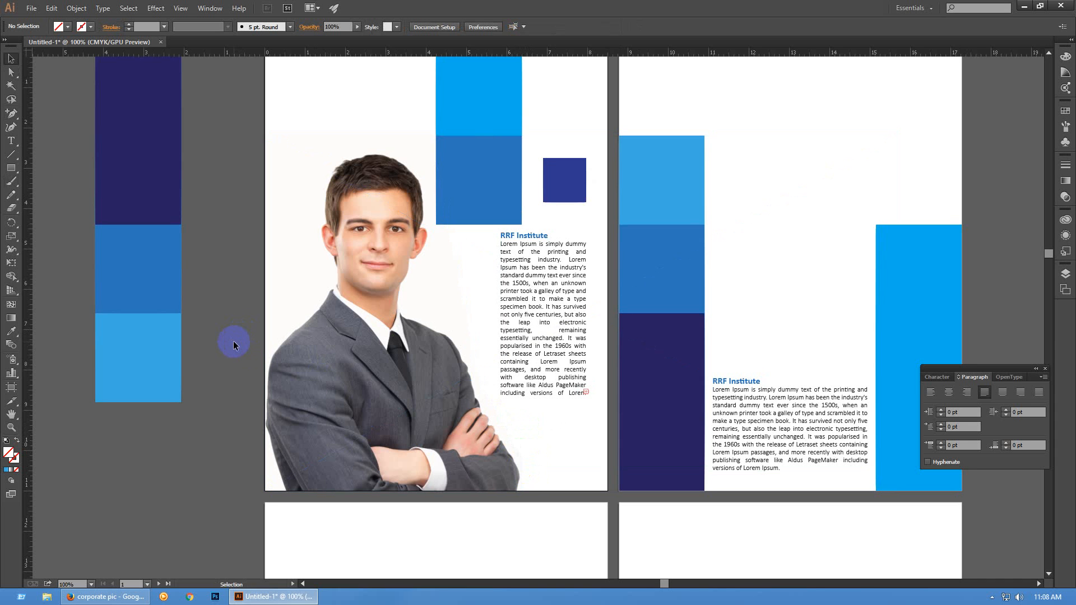
pyautogui.moveTo(233, 343); pyautogui.dragTo(237, 347)
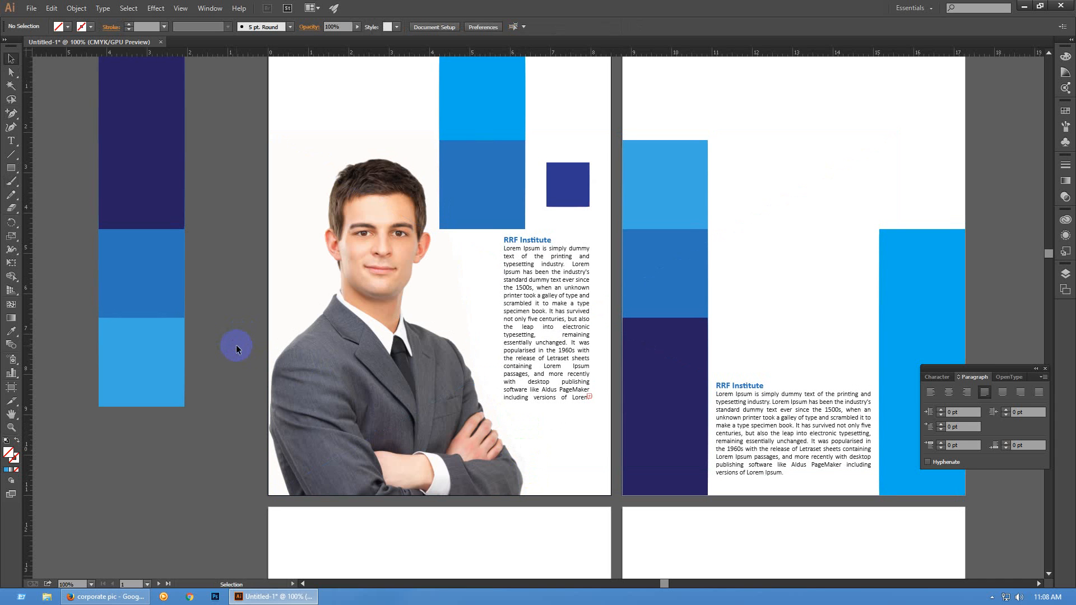
pyautogui.click(551, 274)
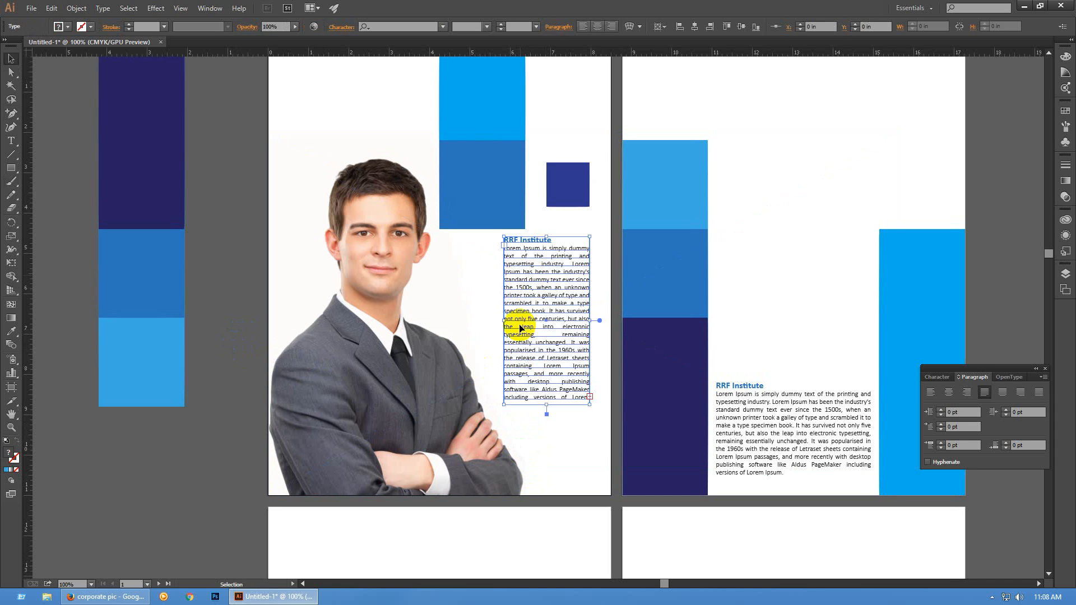
pyautogui.moveTo(504, 322); pyautogui.dragTo(490, 319)
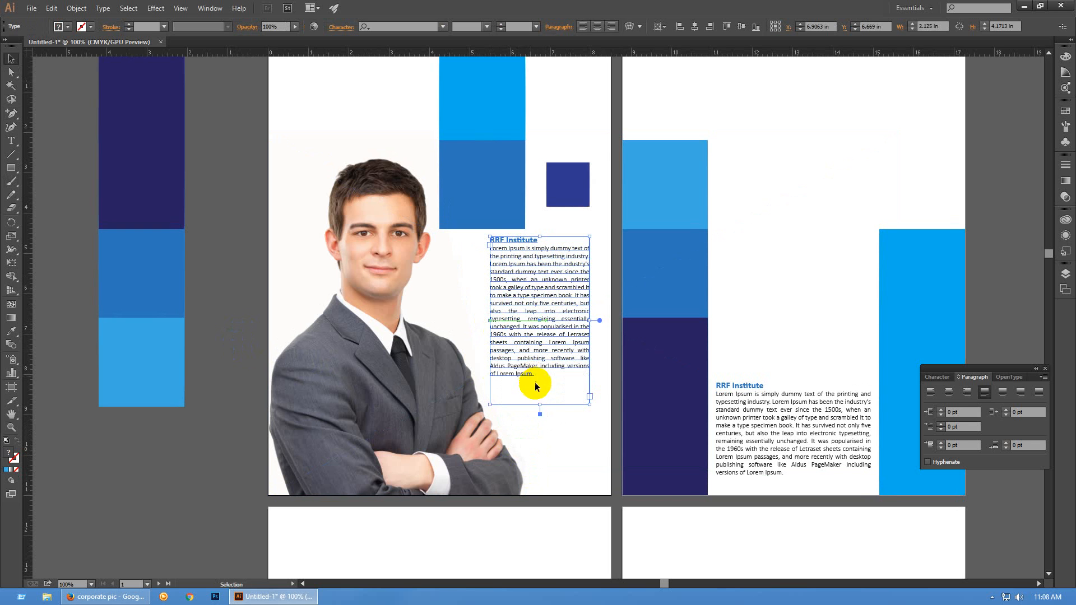
pyautogui.click(238, 343)
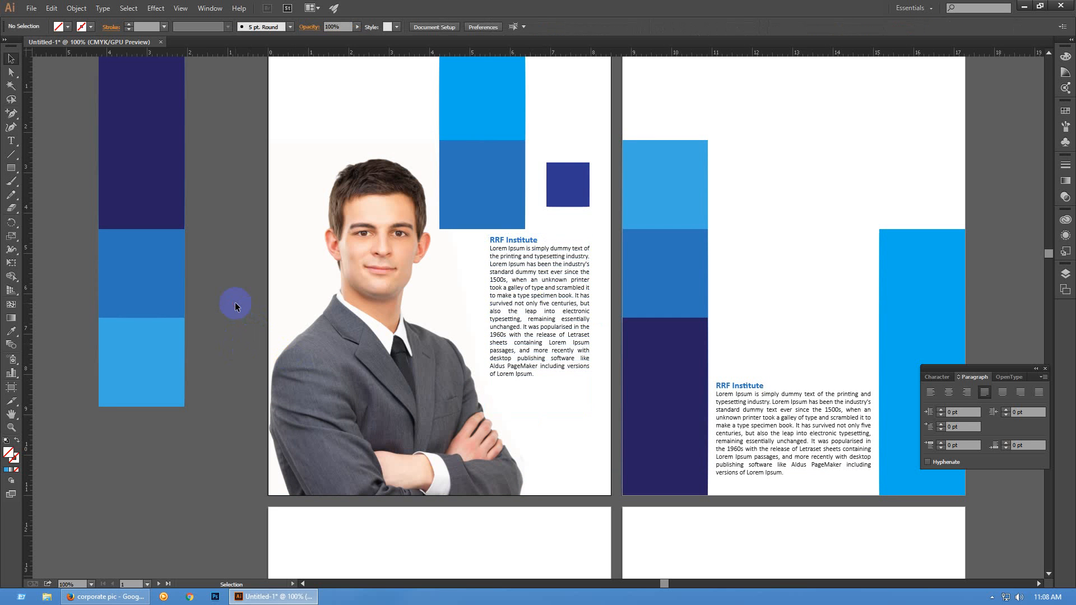
# Draw a closed, partly curved Pen path from about X 4.86 in, Y 5.07 in across the text's lower-left area and the man's hand
pyautogui.press('p')
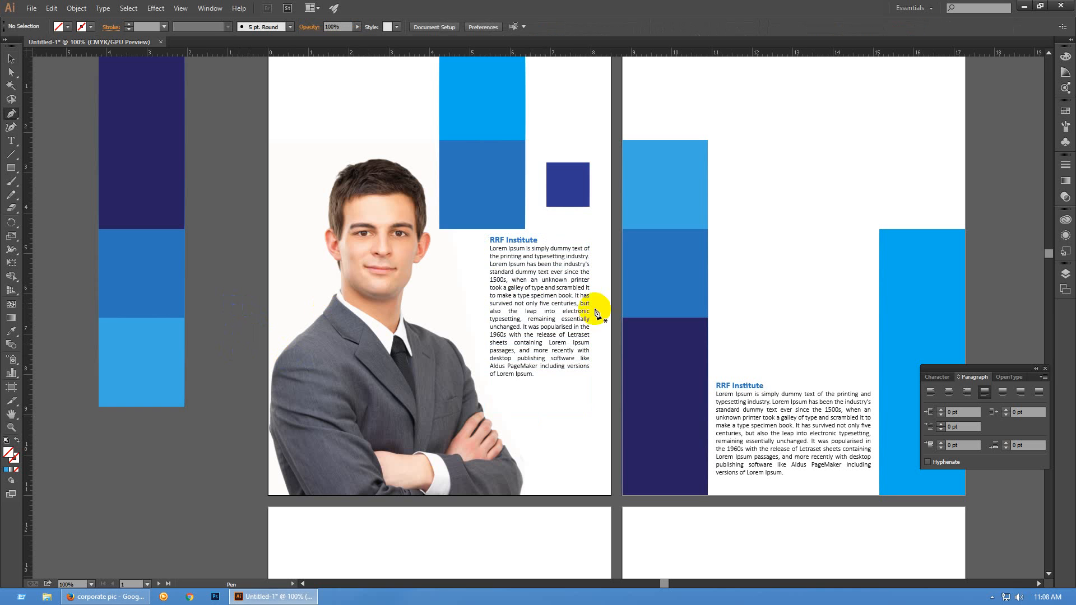
pyautogui.click(464, 256)
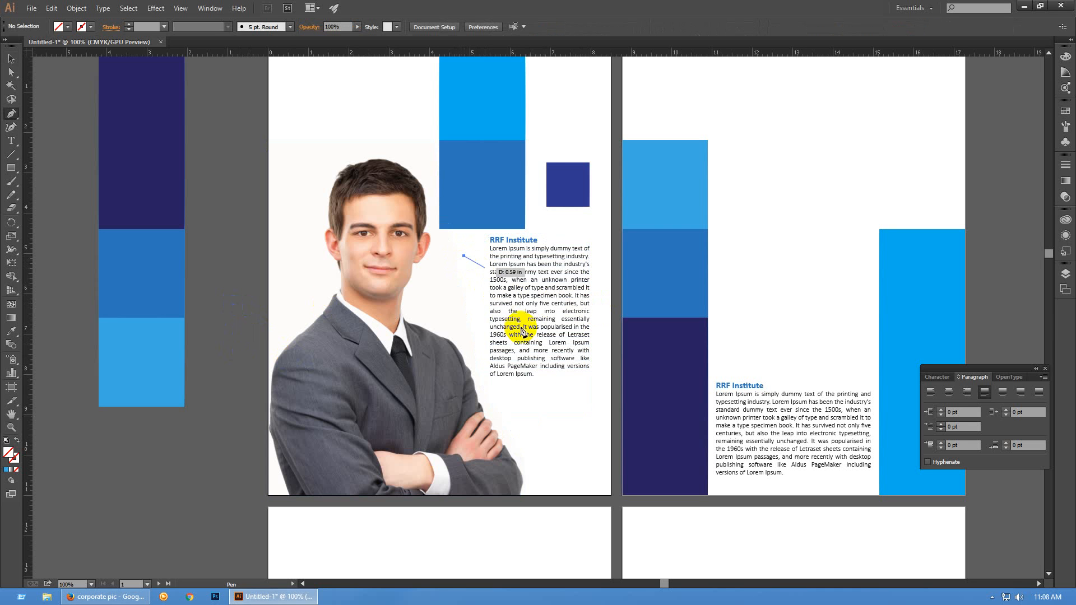
pyautogui.click(546, 373)
pyautogui.moveTo(565, 407); pyautogui.dragTo(573, 429)
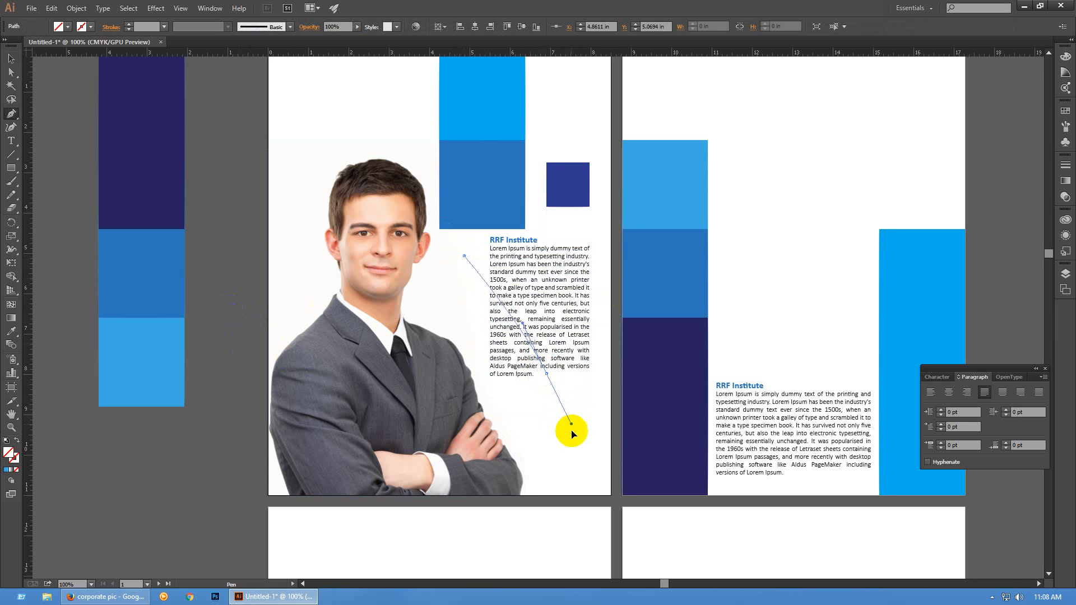
pyautogui.click(470, 448)
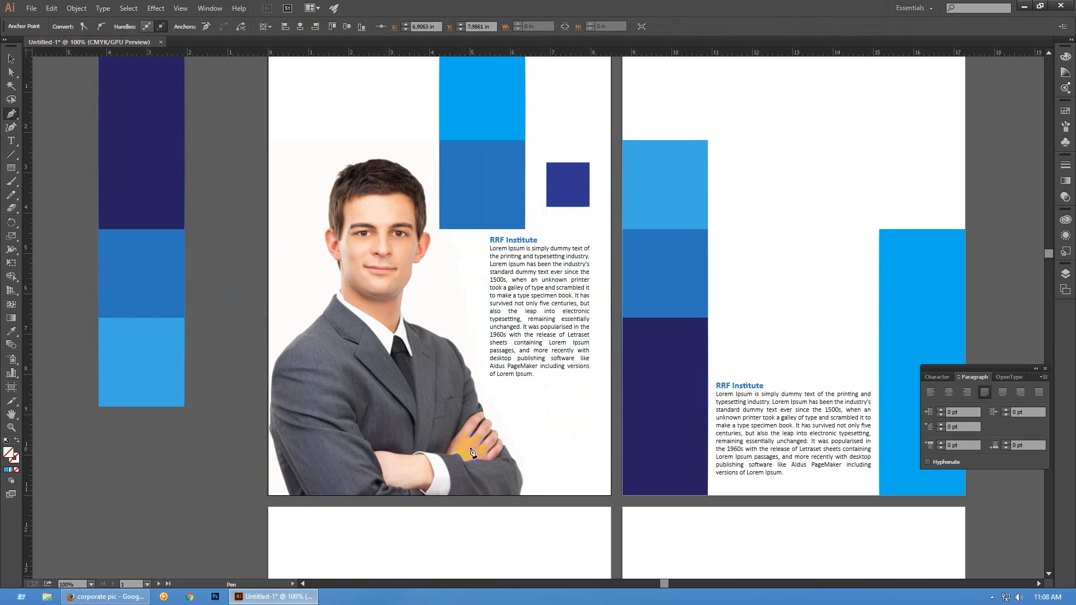
pyautogui.click(465, 256)
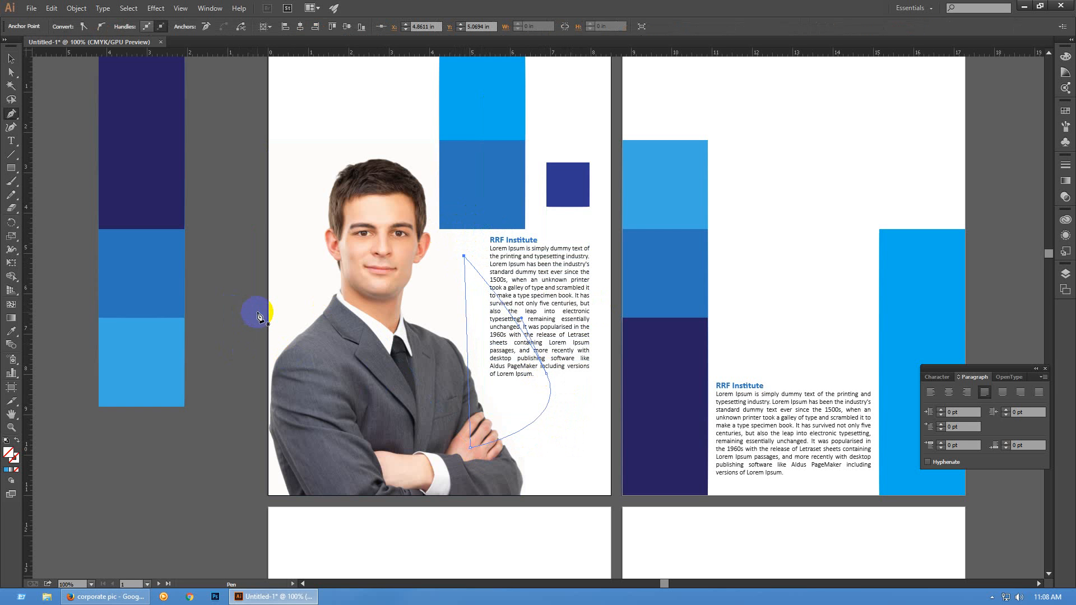
# Apply Text Wrap to the Pen path together with the first artboard's RRF Institute text frame, leaving nothing selected
pyautogui.press('v')
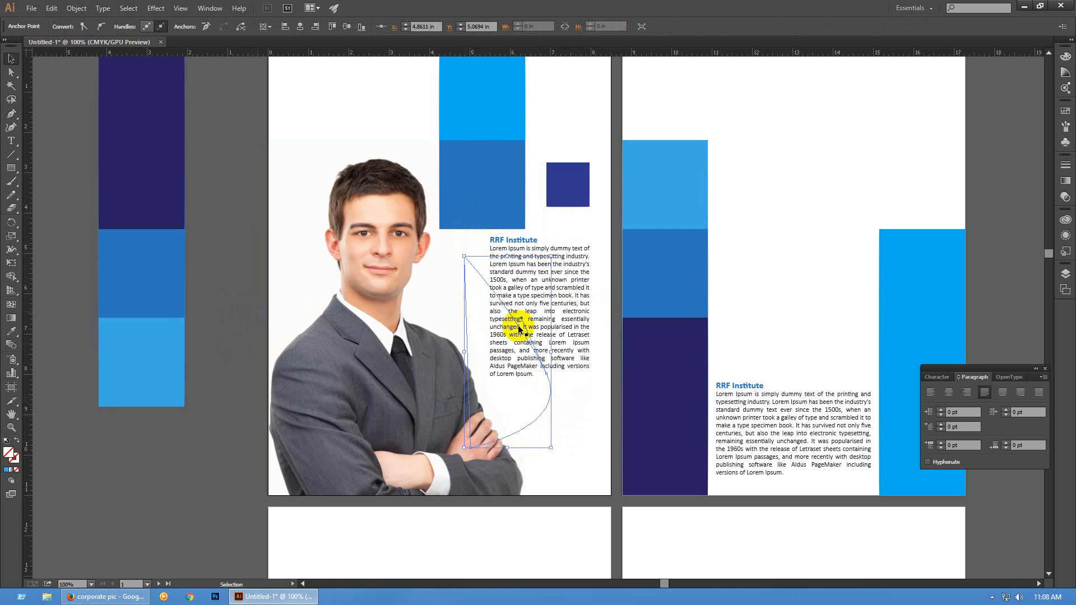
pyautogui.keyDown('shift'); pyautogui.click(565, 271); pyautogui.keyUp('shift')
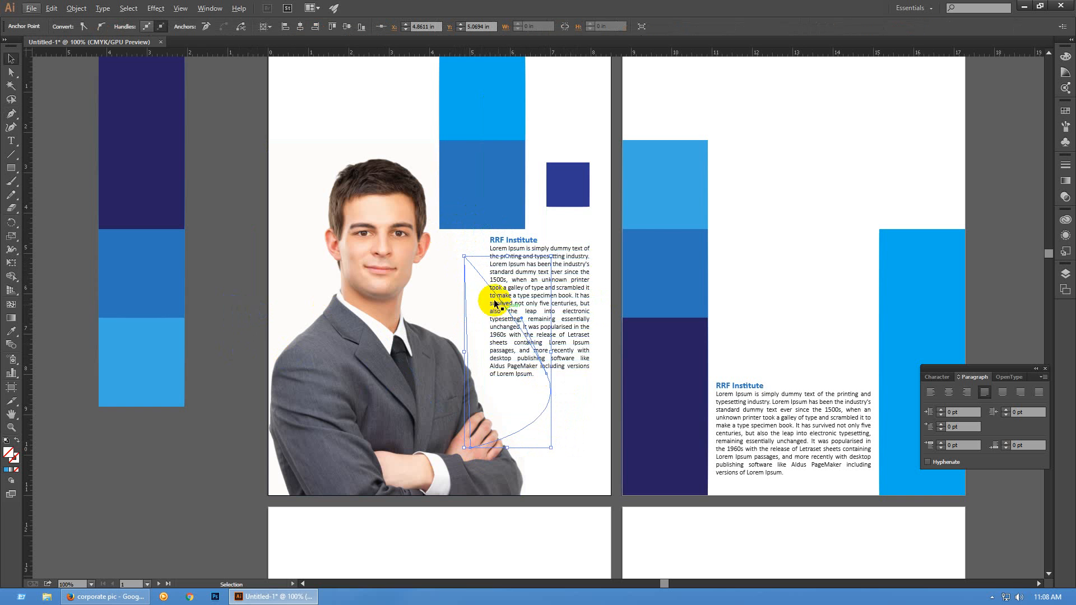
pyautogui.press('alt')
pyautogui.keyDown('shift'); pyautogui.click(542, 318); pyautogui.keyUp('shift')
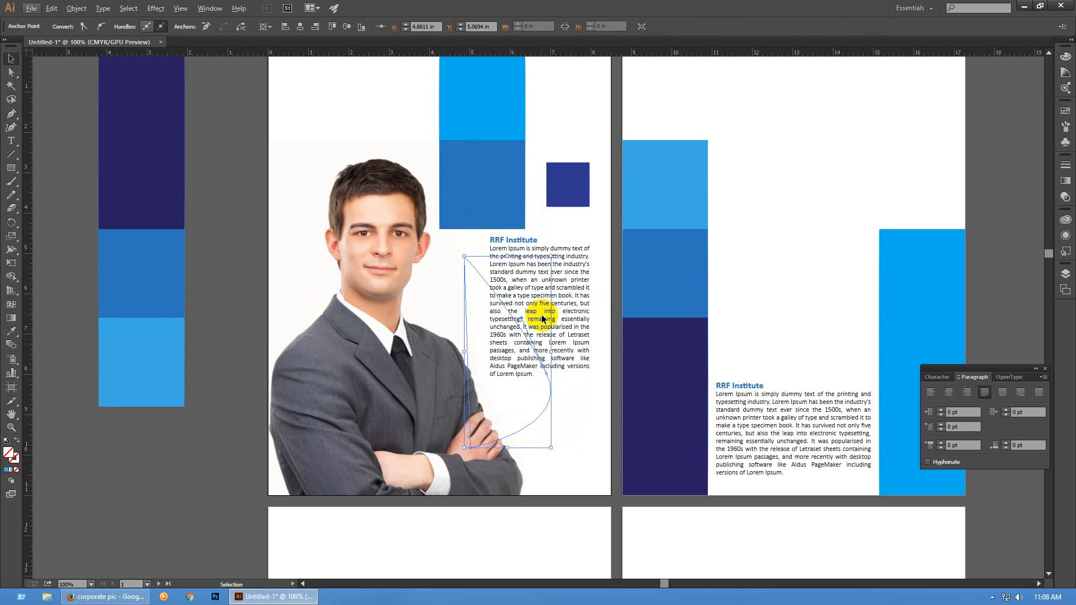
pyautogui.keyDown('shift'); pyautogui.click(561, 272); pyautogui.keyUp('shift')
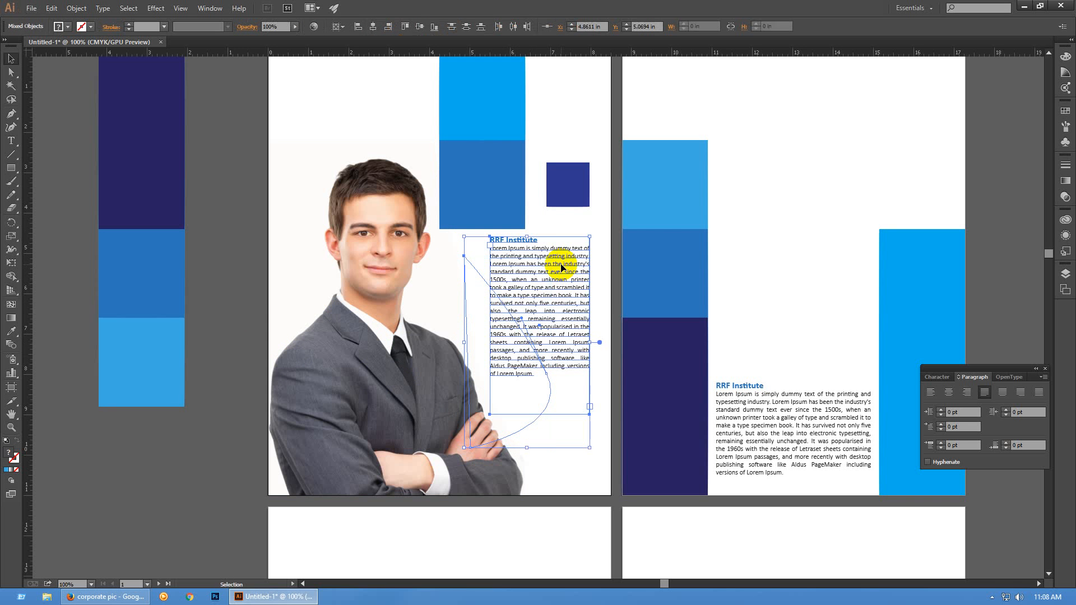
pyautogui.click(85, 9)
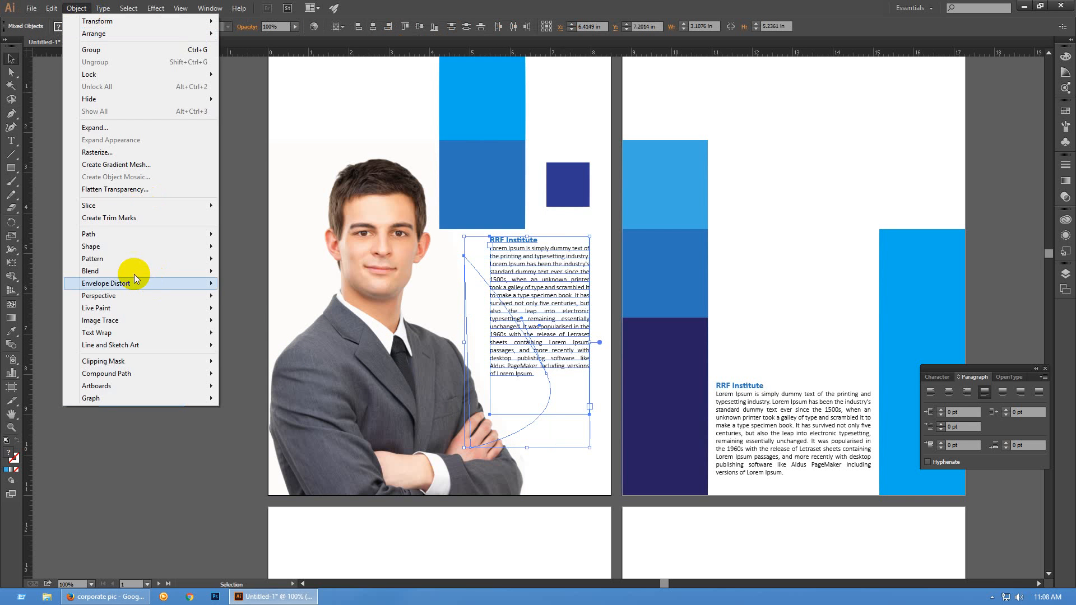
pyautogui.moveTo(151, 338)
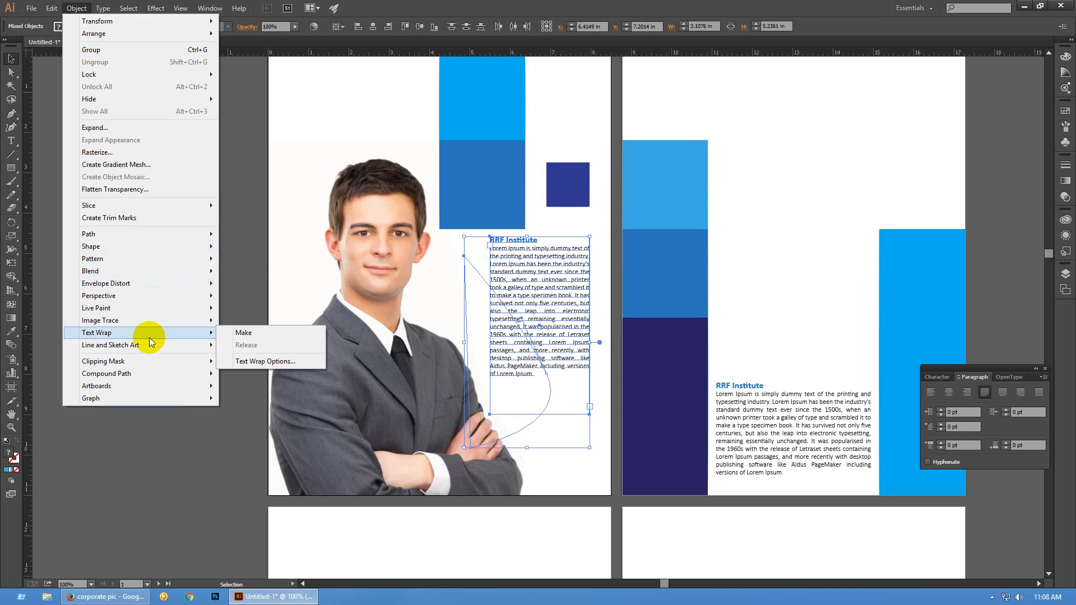
pyautogui.click(239, 334)
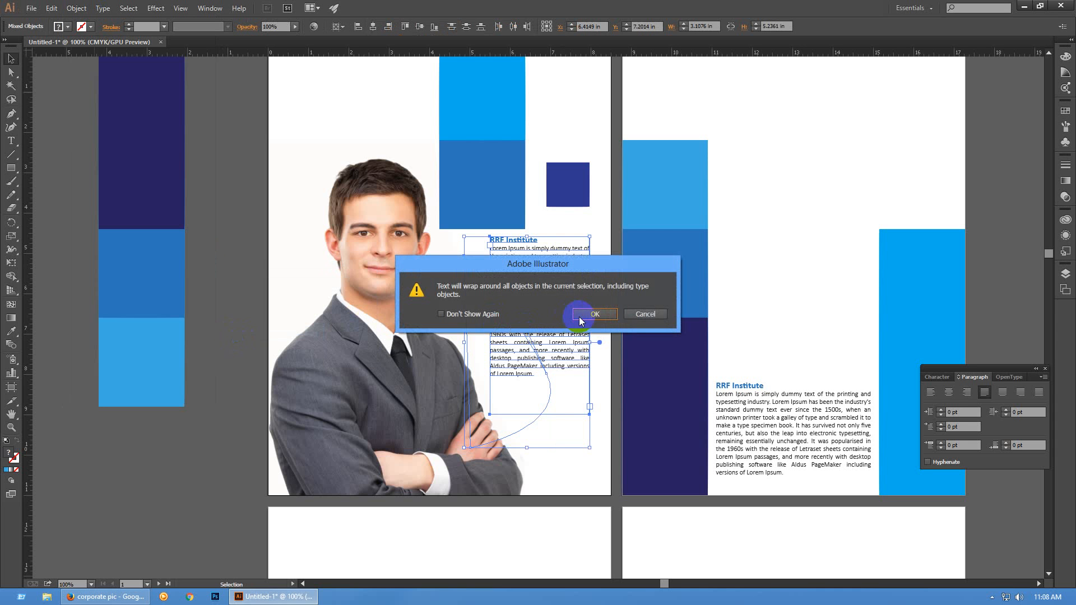
pyautogui.click(580, 316)
pyautogui.click(227, 368)
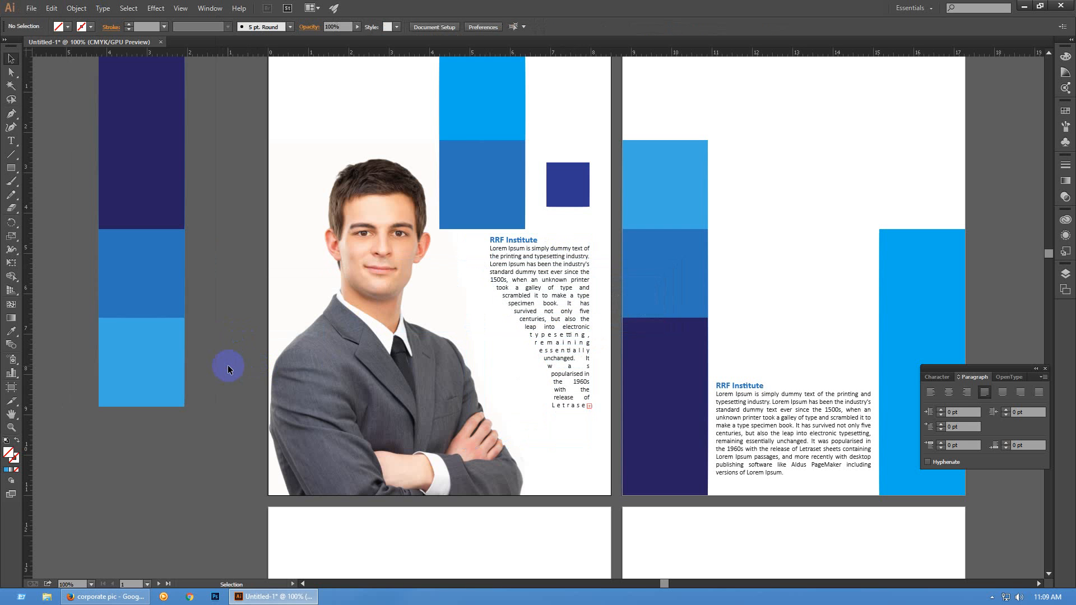
# Left-align all the text in the first artboard's RRF Institute frame and deselect it
pyautogui.doubleClick(539, 291)
pyautogui.hotkey('ctrl', 'a')
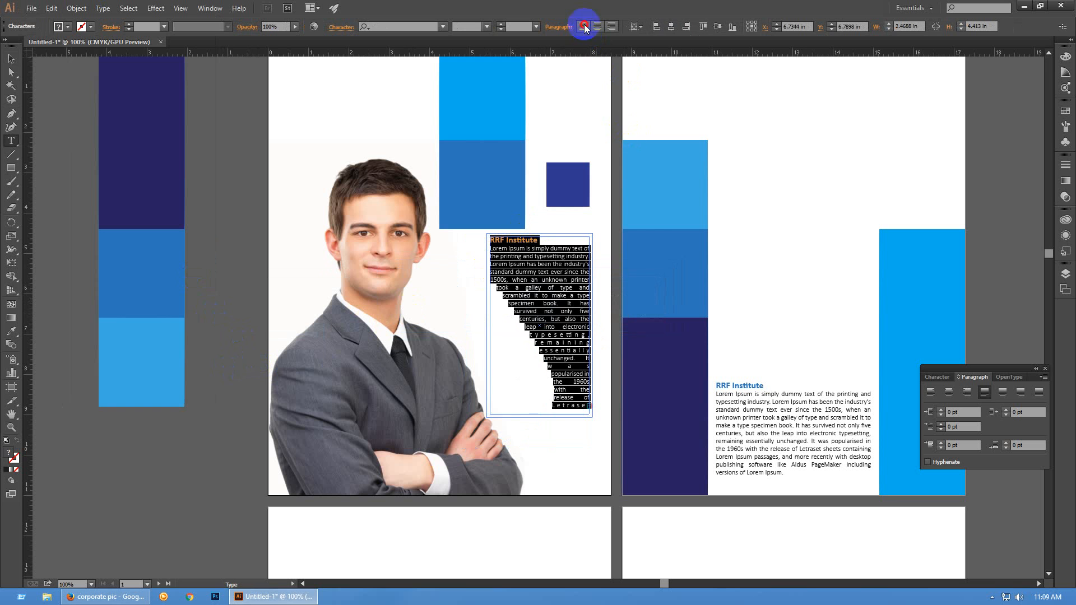
pyautogui.click(583, 27)
pyautogui.click(11, 58)
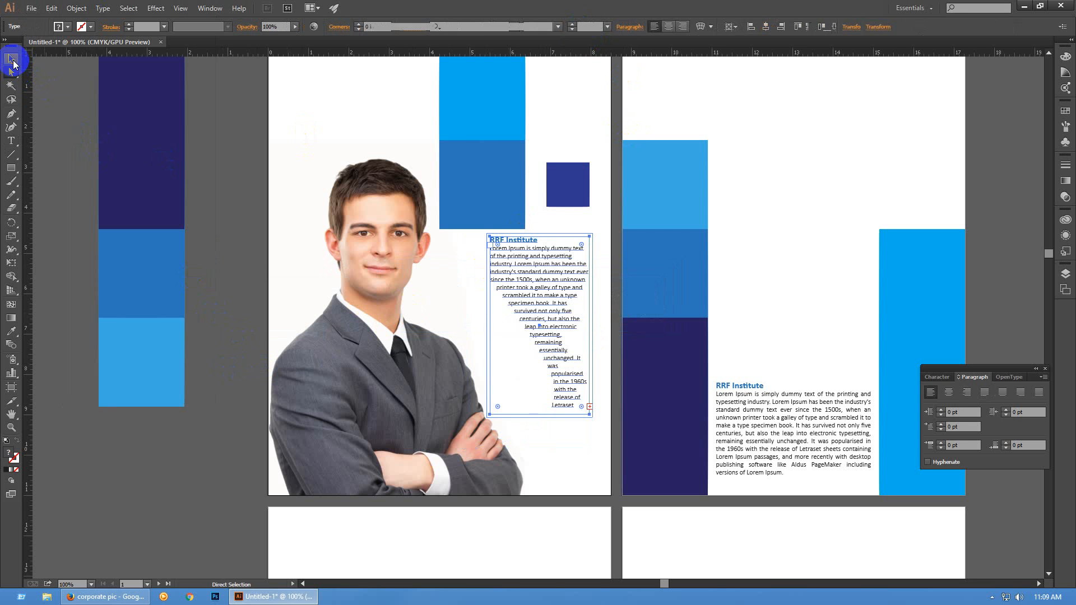
pyautogui.click(67, 150)
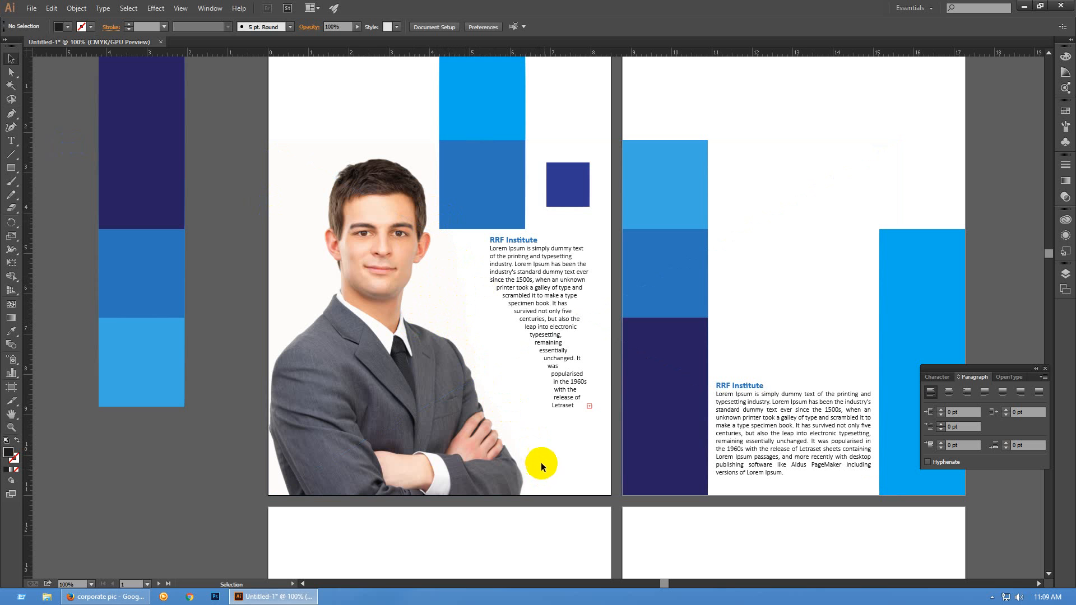
# Release the text wrap setting from the first artboard's RRF Institute text frame itself
pyautogui.click(553, 335)
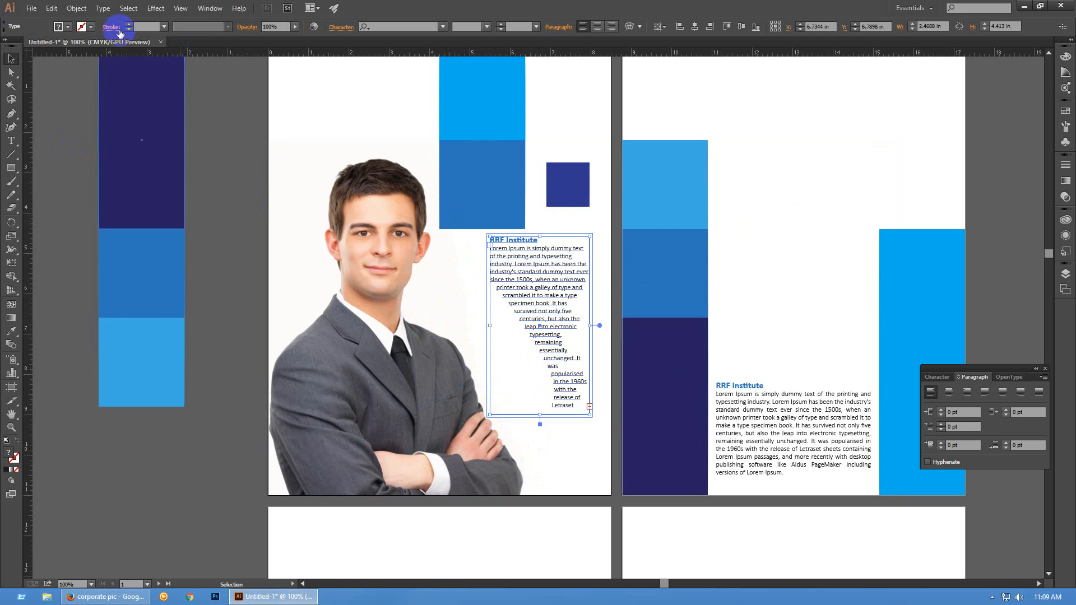
pyautogui.click(76, 8)
pyautogui.moveTo(191, 333)
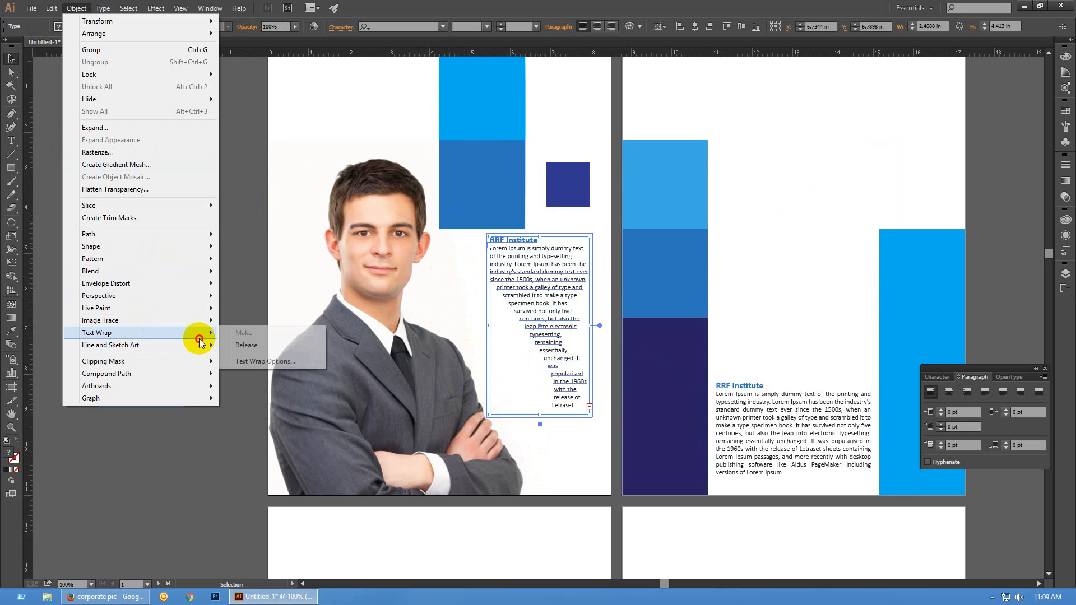
pyautogui.click(253, 346)
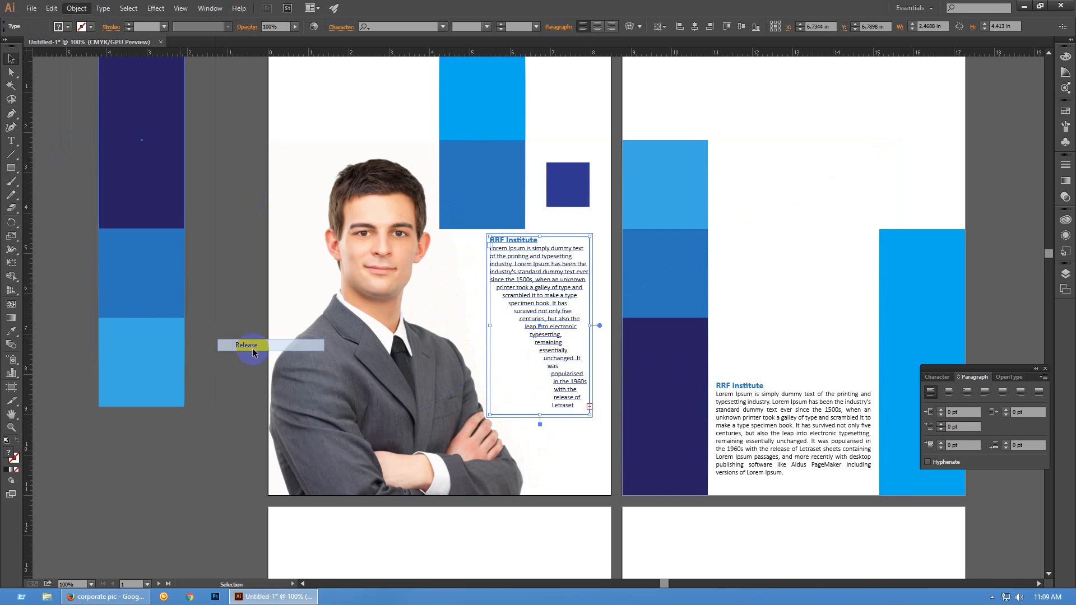
# Try moving the first artboard's RRF Institute text frame slightly up and away from the man, and undo the move
pyautogui.click(226, 368)
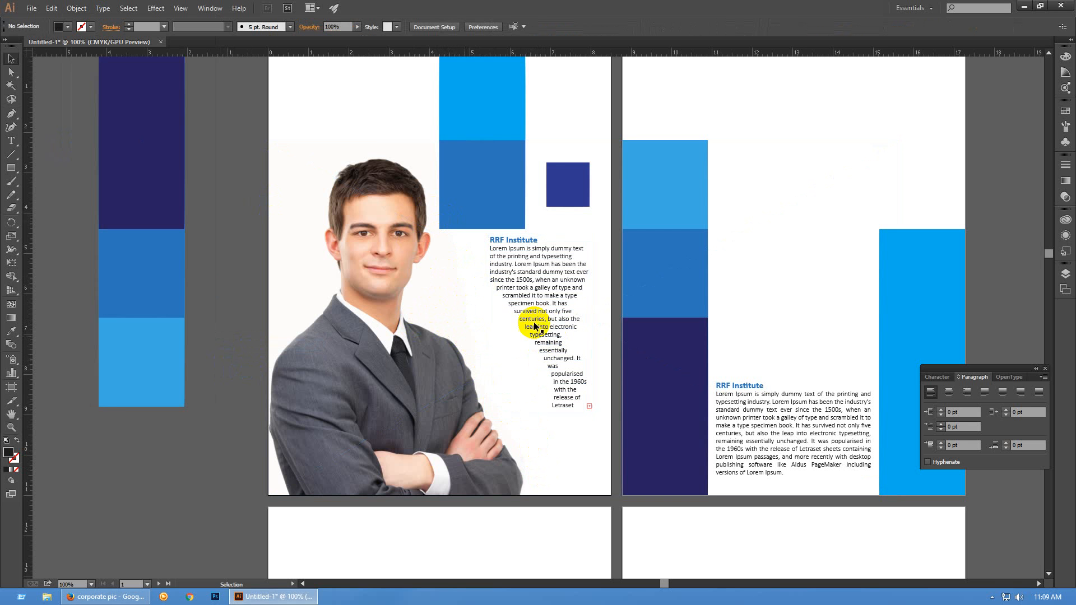
pyautogui.click(536, 310)
pyautogui.moveTo(537, 306); pyautogui.dragTo(560, 301)
pyautogui.hotkey('ctrl', 'z')
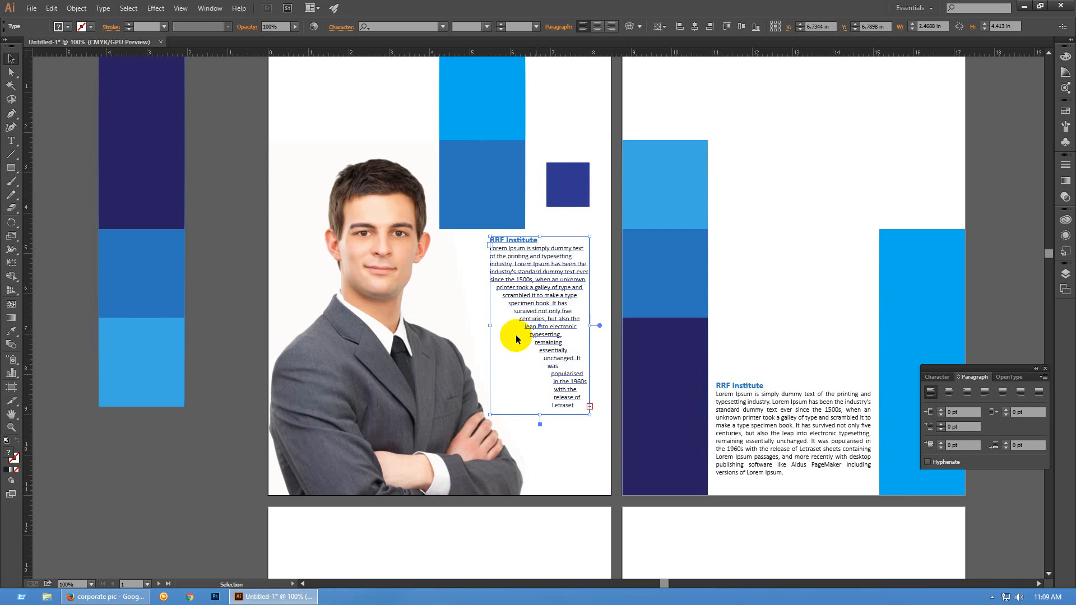
# Release the text wrap from the Pen path overlapping the first artboard's text frame and delete the path
pyautogui.keyDown('shift'); pyautogui.click(503, 301); pyautogui.keyUp('shift')
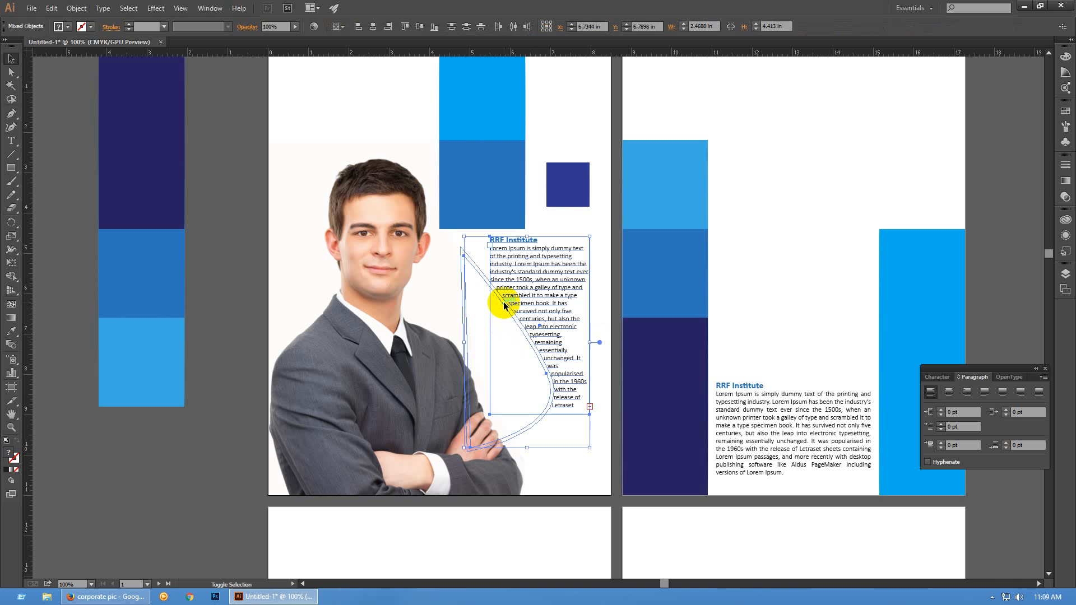
pyautogui.click(76, 8)
pyautogui.moveTo(123, 323)
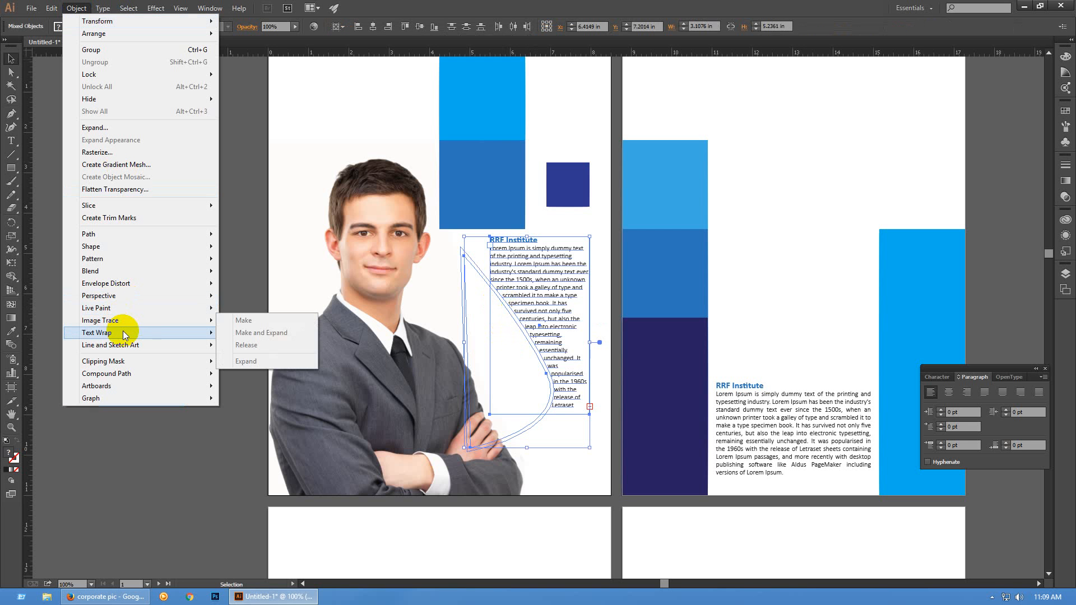
pyautogui.moveTo(201, 332)
pyautogui.click(242, 345)
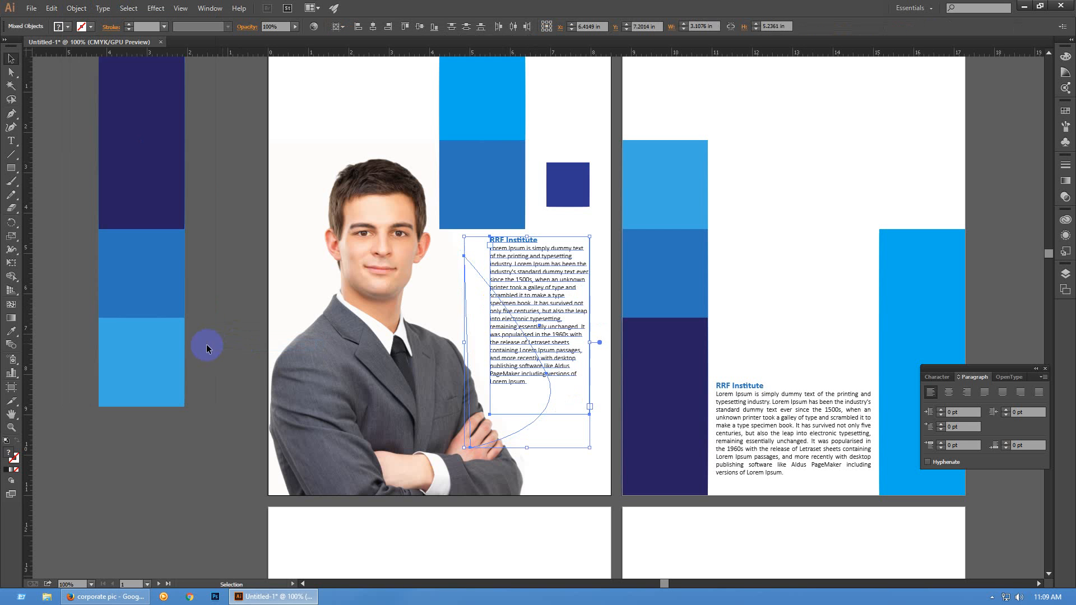
pyautogui.click(261, 371)
pyautogui.click(485, 287)
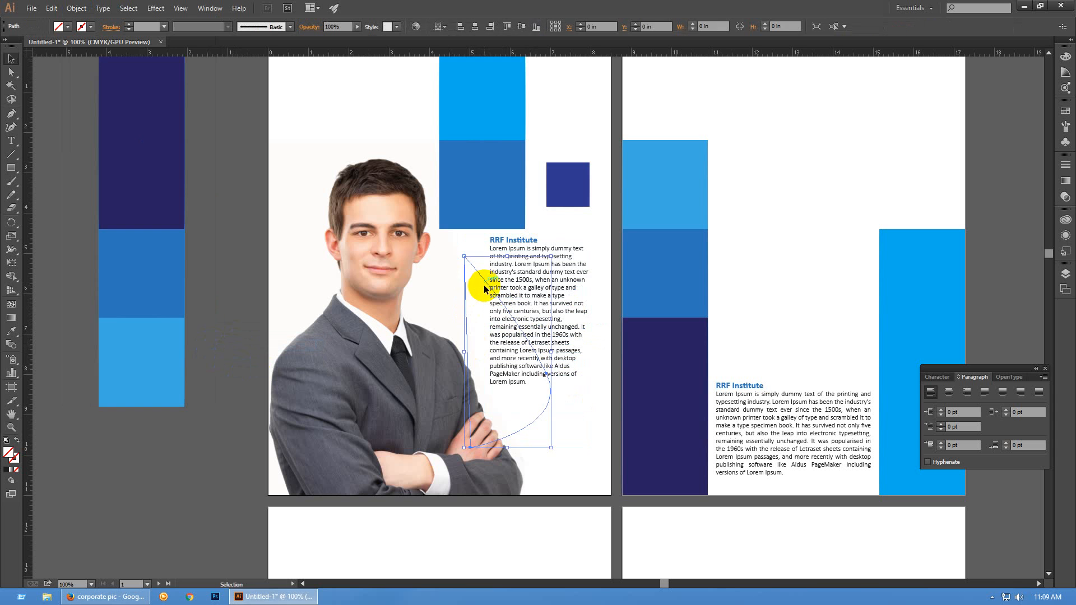
pyautogui.click(489, 284)
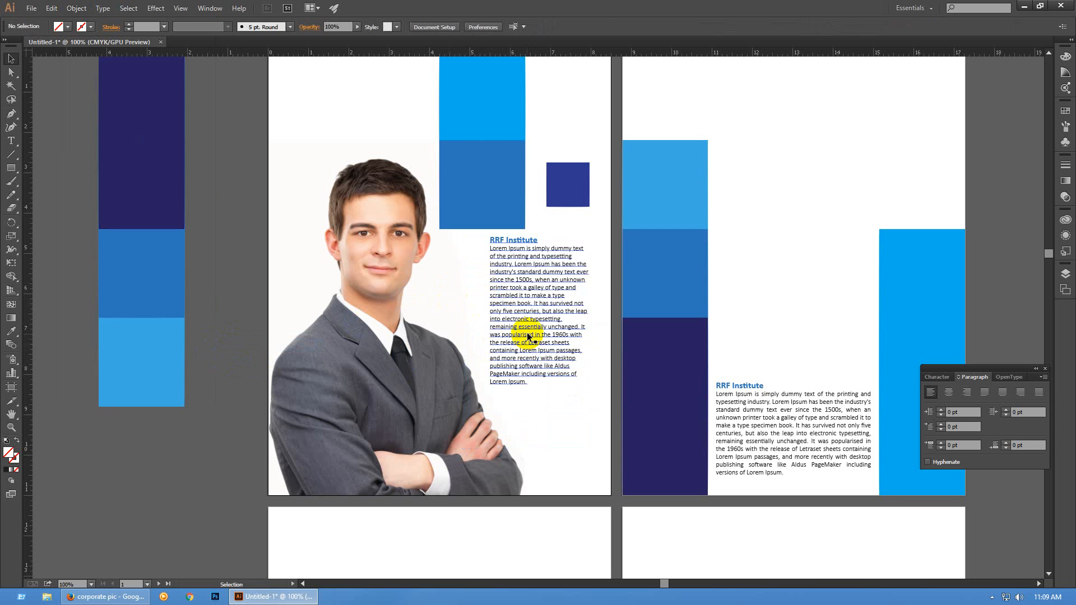
# Justify all the text in the first artboard's RRF Institute frame with the last line left-aligned, leaving nothing selected
pyautogui.click(527, 336)
pyautogui.doubleClick(527, 337)
pyautogui.hotkey('ctrl', 'a')
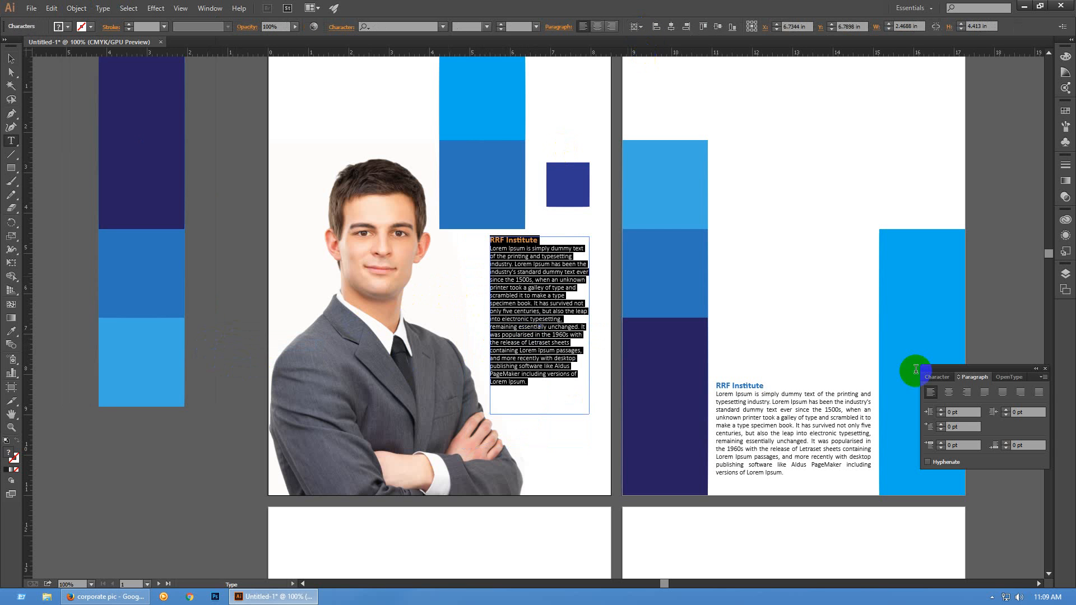
pyautogui.click(987, 395)
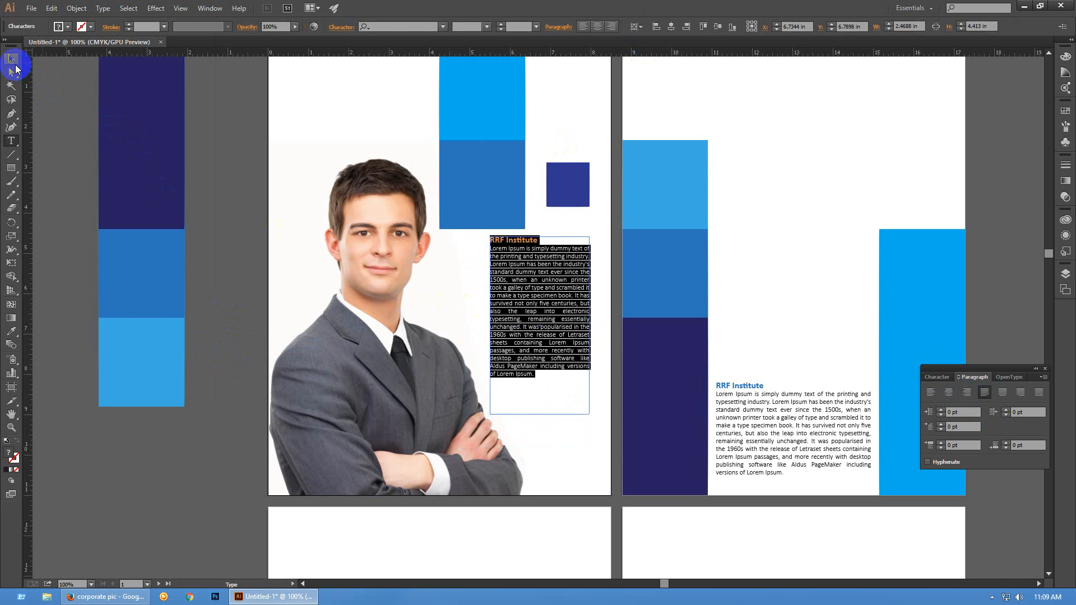
pyautogui.click(14, 63)
pyautogui.click(77, 113)
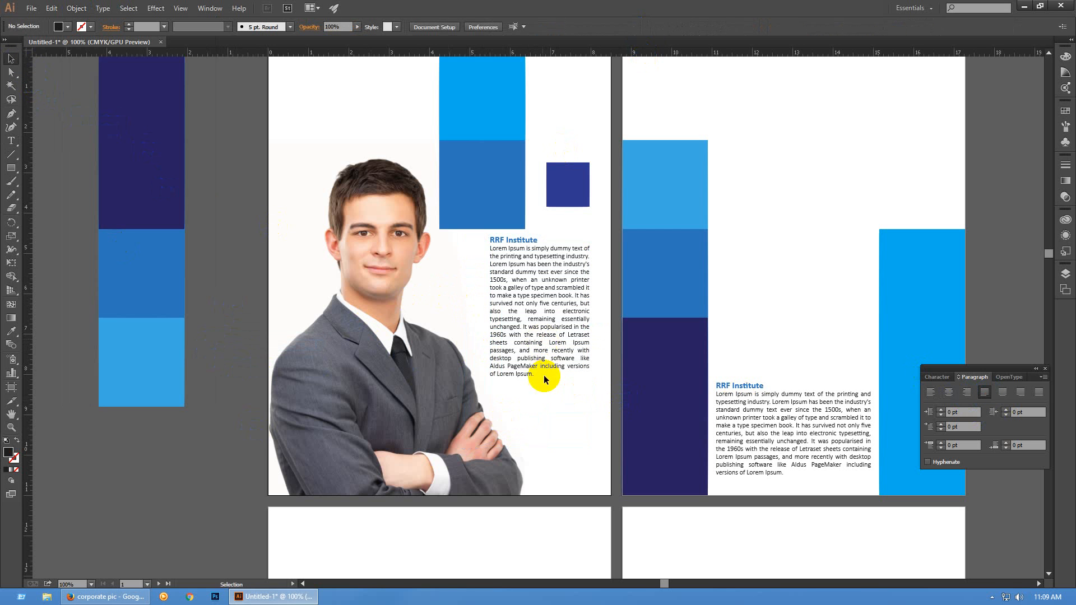
# Move the first artboard's RRF Institute text frame straight down to about Y 7.00 in and deselect it
pyautogui.click(564, 348)
pyautogui.moveTo(562, 350); pyautogui.dragTo(562, 359)
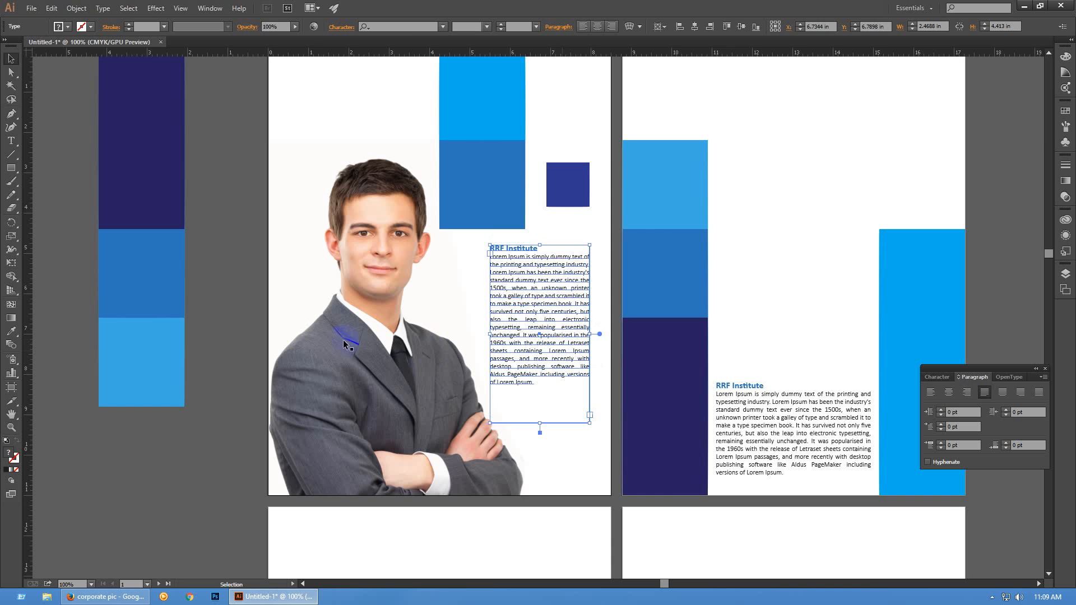
pyautogui.click(254, 341)
# Try inserting two paragraph breaks before "sheets" in the first artboard's body text, and remove them again
pyautogui.scroll(2, 600, 360)
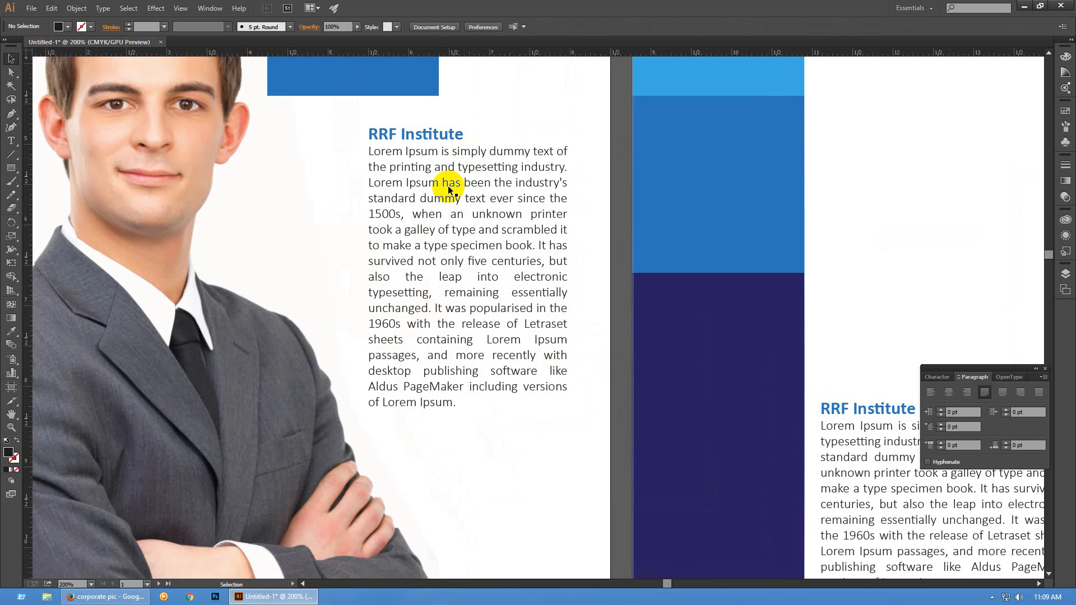
pyautogui.doubleClick(440, 184)
pyautogui.moveTo(367, 154); pyautogui.dragTo(480, 314)
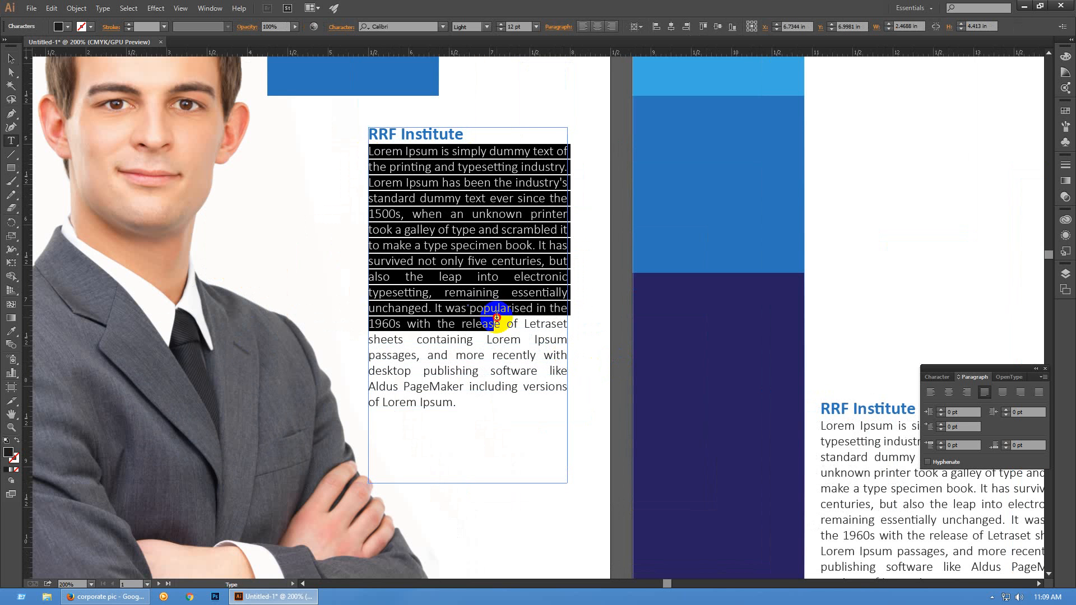
pyautogui.click(476, 355)
pyautogui.moveTo(369, 339); pyautogui.dragTo(566, 339)
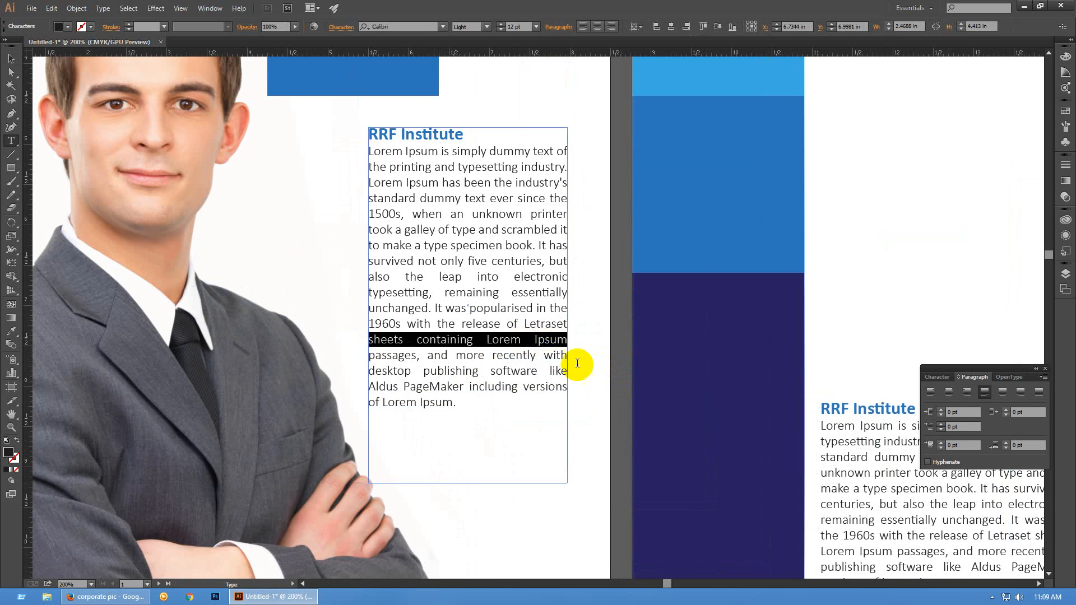
pyautogui.click(366, 340)
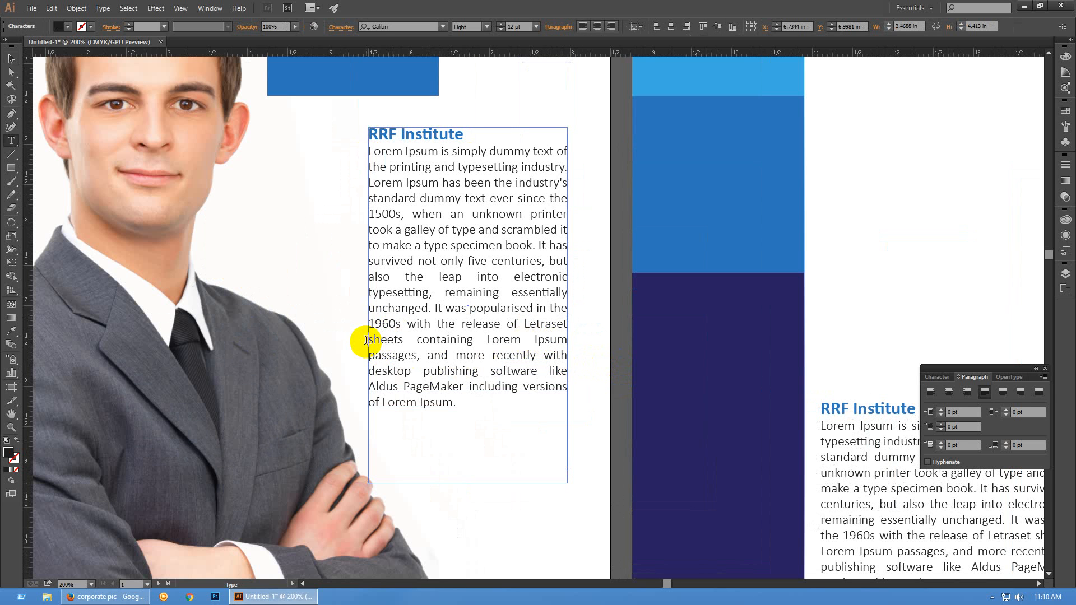
pyautogui.press('Return')
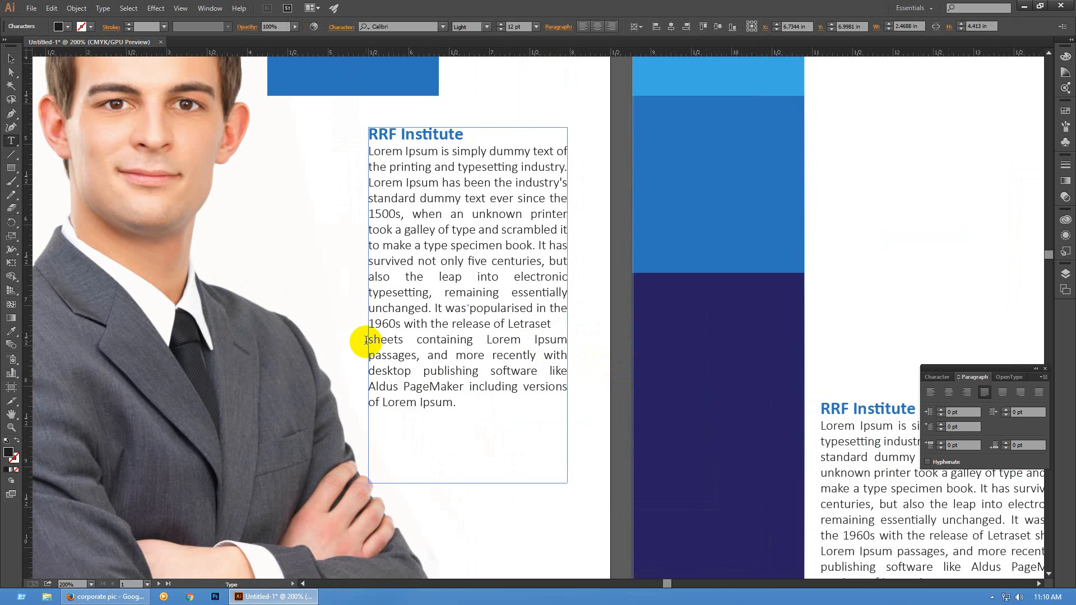
pyautogui.press('Return')
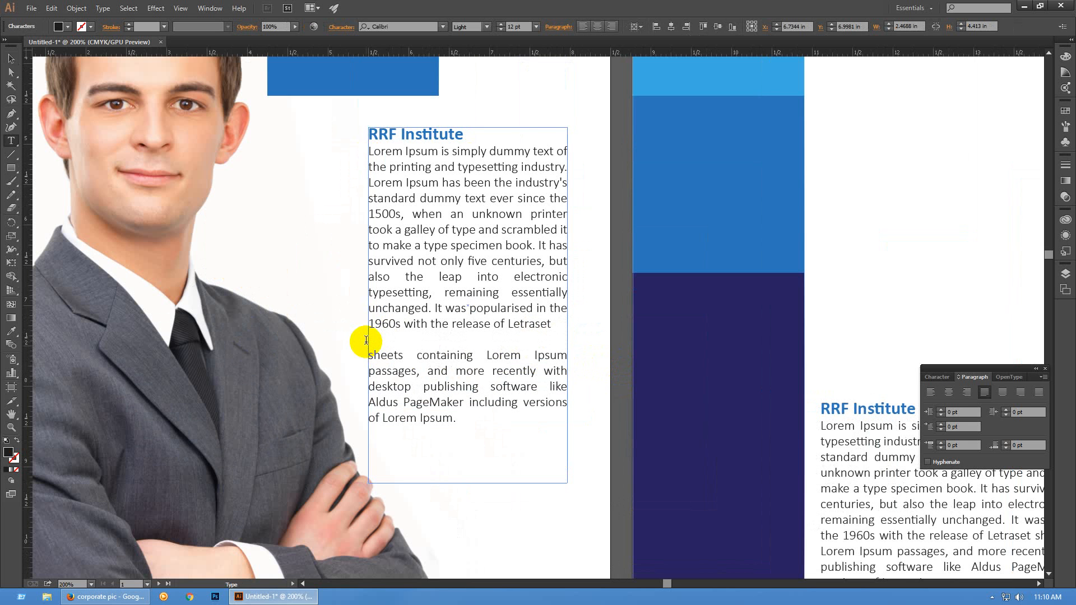
pyautogui.press('BackSpace')
pyautogui.press('BackSpace')
# Select the body text line "sheets containing Lorem Ipsum" and increase its leading to 56 pt
pyautogui.tripleClick(370, 339)
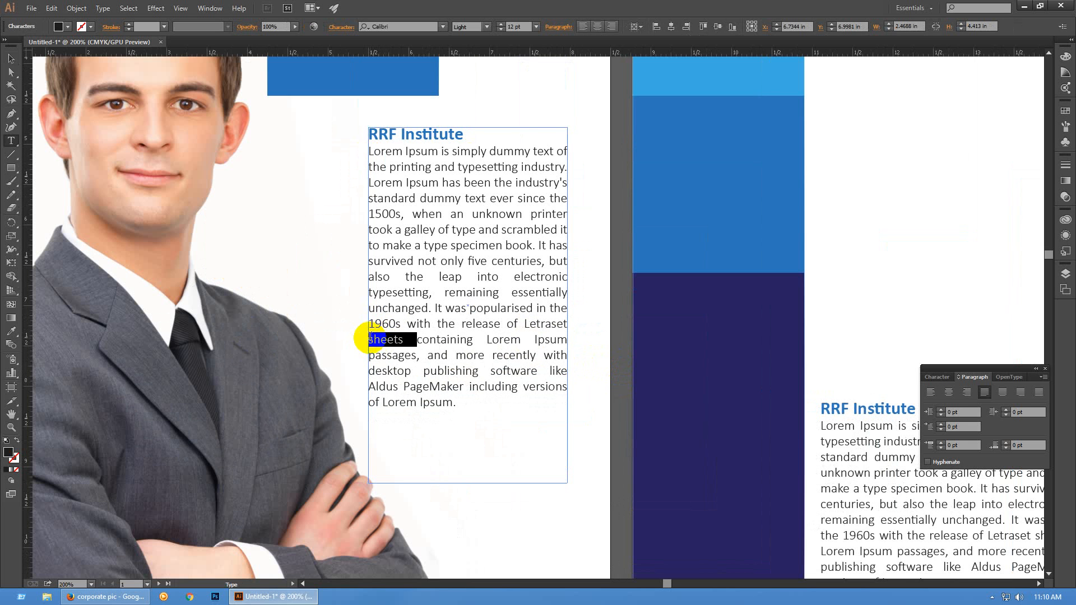
pyautogui.moveTo(368, 339); pyautogui.dragTo(373, 339)
pyautogui.moveTo(531, 338); pyautogui.dragTo(580, 338)
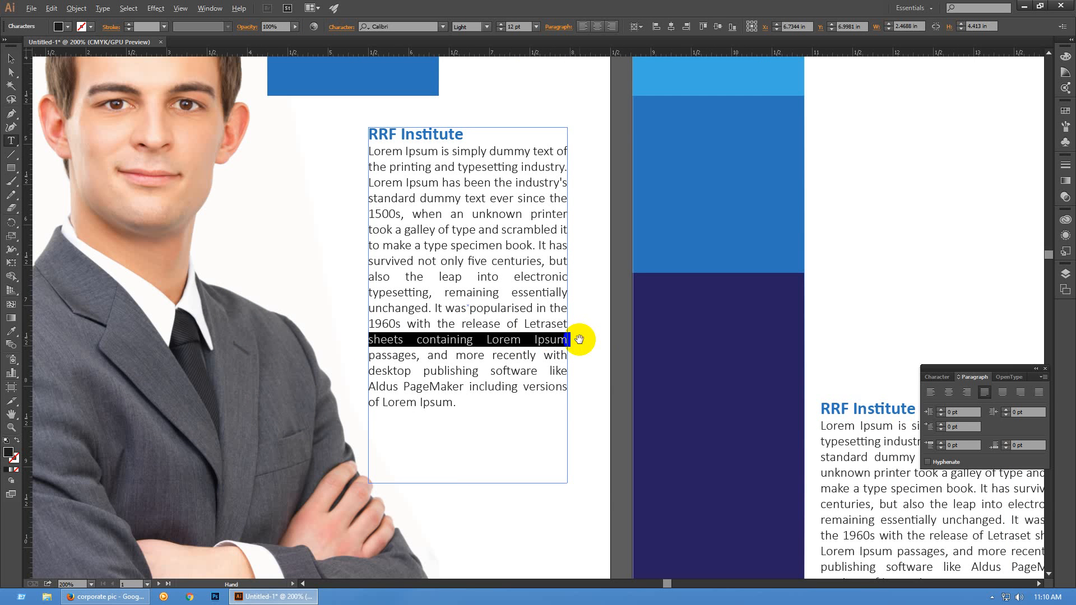
pyautogui.hotkey('alt', 'Down')
pyautogui.hotkey('alt', 'Down')
pyautogui.hotkey('alt', 'Down')
pyautogui.hotkey('alt', 'Down')
pyautogui.hotkey('alt', 'Down')
pyautogui.hotkey('alt', 'Down')
pyautogui.hotkey('alt', 'Down')
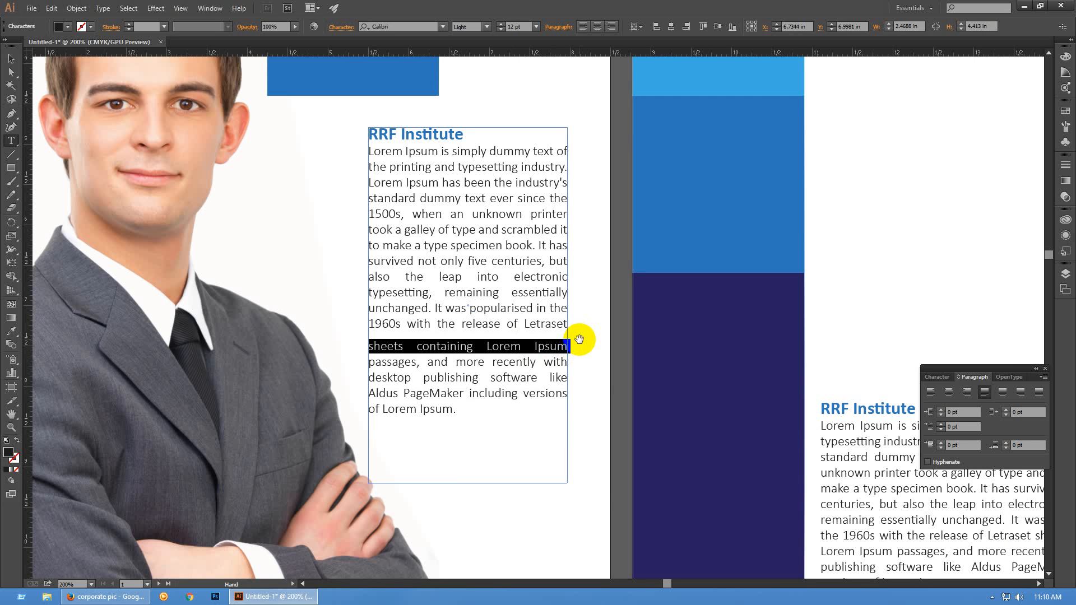
pyautogui.hotkey('alt', 'Down')
pyautogui.hotkey('alt', 'Down')
pyautogui.hotkey('alt', 'Down')
pyautogui.hotkey('alt', 'Down')
pyautogui.hotkey('alt', 'Down')
pyautogui.hotkey('alt', 'Down')
pyautogui.hotkey('alt', 'Down')
pyautogui.hotkey('alt', 'Down')
pyautogui.hotkey('alt', 'Down')
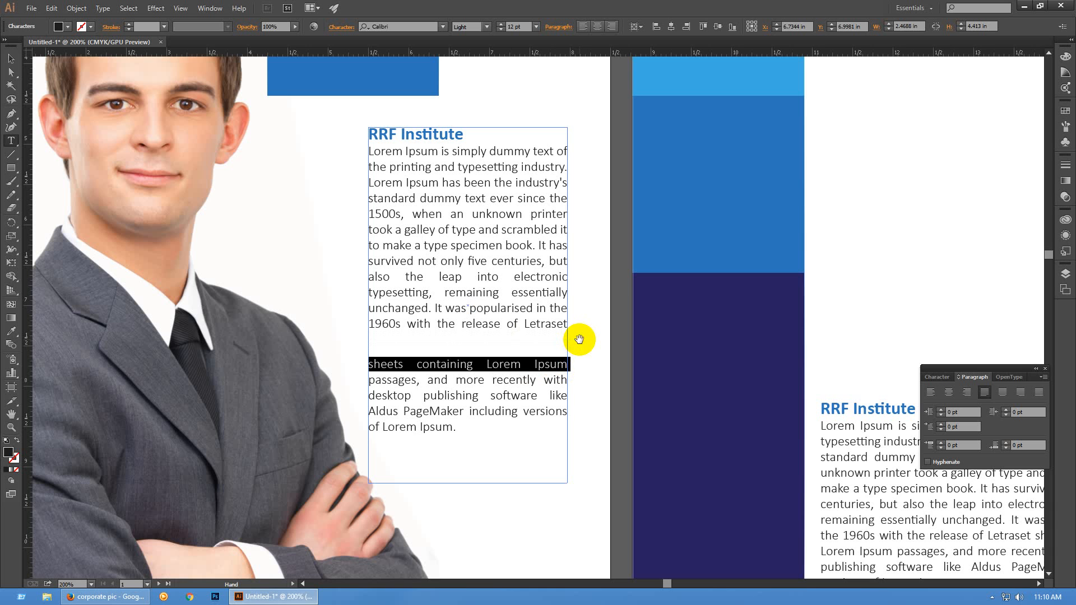
pyautogui.hotkey('alt', 'Down')
pyautogui.hotkey('alt', 'Down')
pyautogui.hotkey('alt', 'Down')
pyautogui.hotkey('alt', 'Down')
pyautogui.hotkey('alt', 'Down')
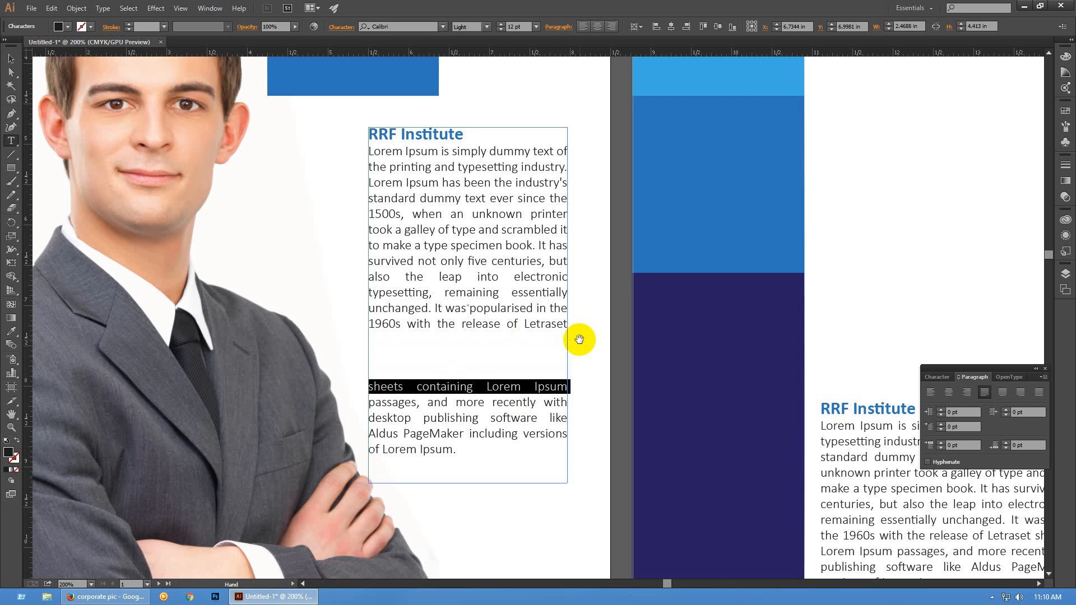
# Show the Character settings and increase the selected line's leading further to 68 pt
pyautogui.click(947, 377)
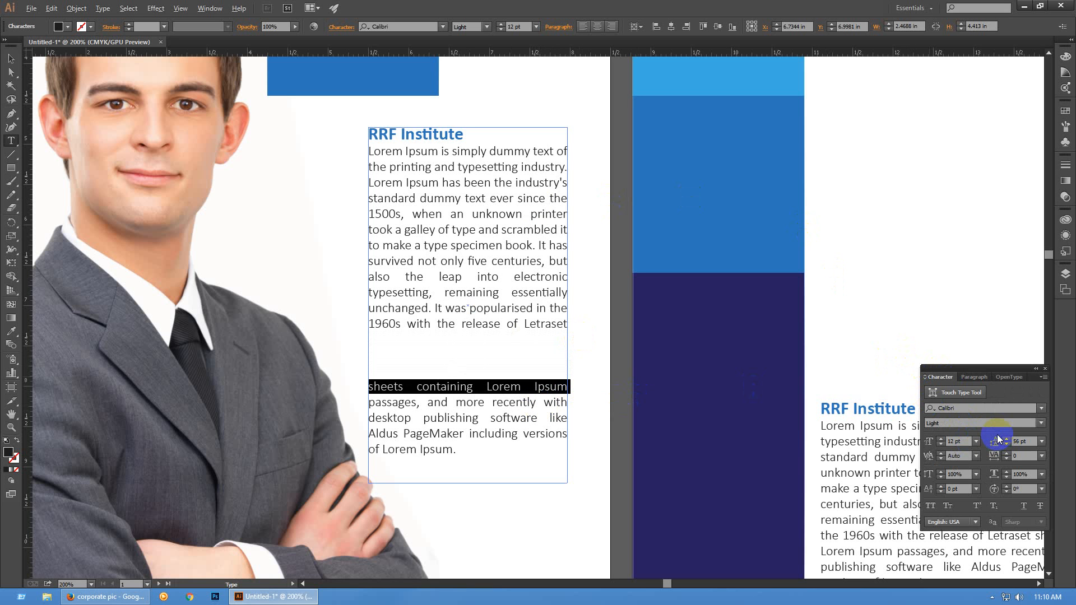
pyautogui.hotkey('alt', 'Down')
pyautogui.hotkey('alt', 'Down')
pyautogui.hotkey('alt', 'Down')
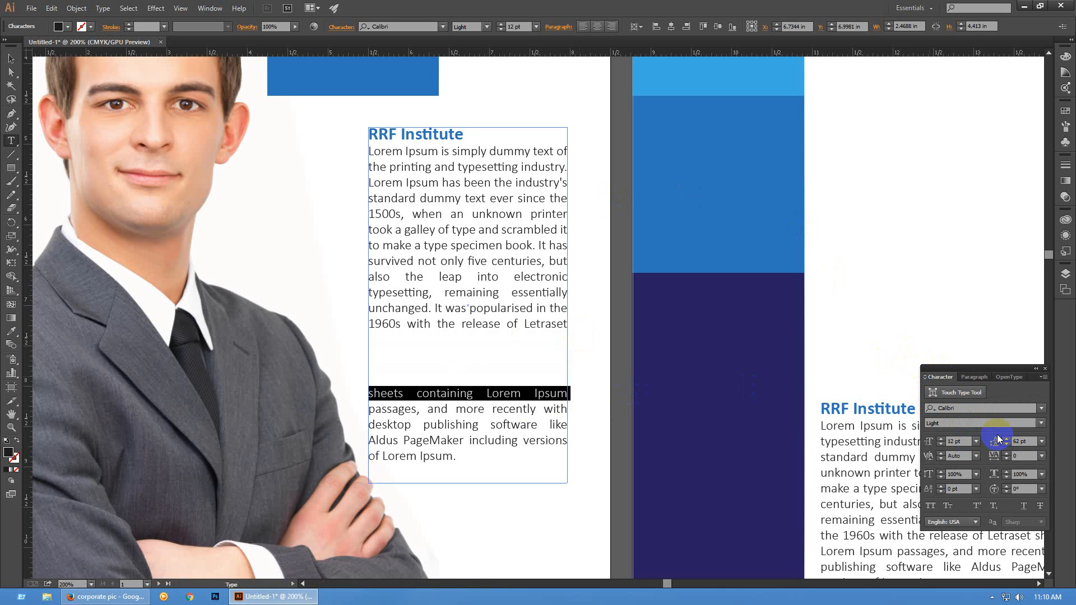
pyautogui.hotkey('alt', 'Down')
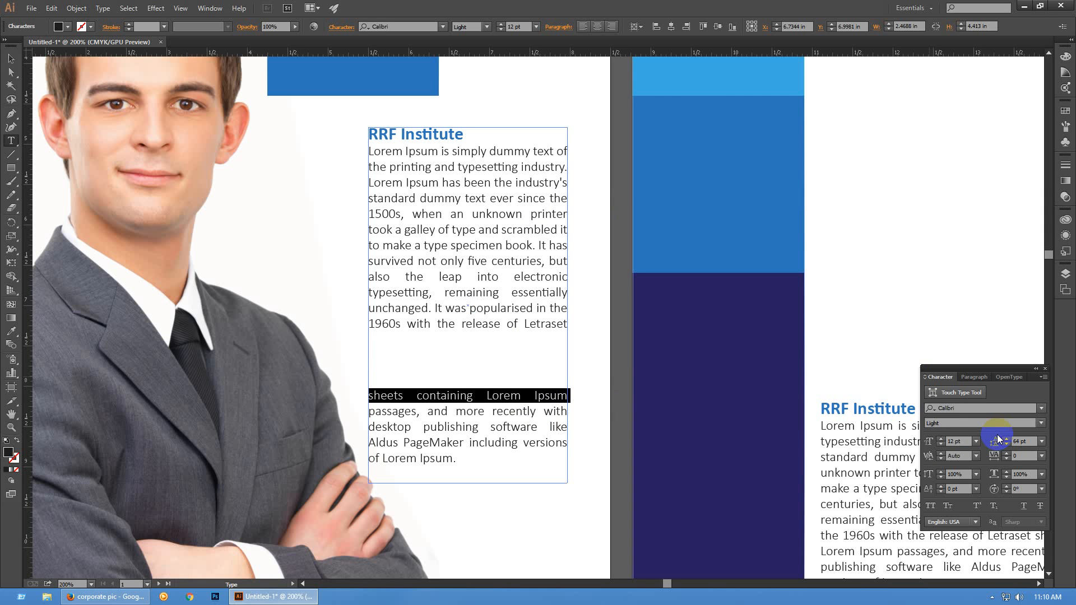
pyautogui.hotkey('alt', 'Down')
pyautogui.hotkey('alt', 'Down')
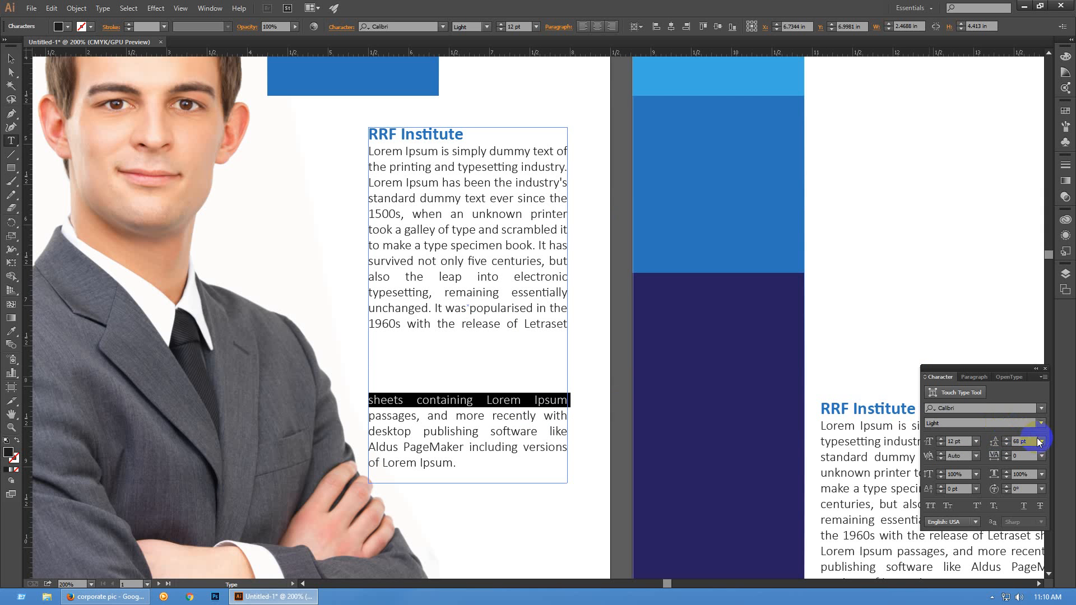
# Set the leading of the line "sheets containing Lorem Ipsum" to 14 pt and clear the text selection
pyautogui.click(957, 440)
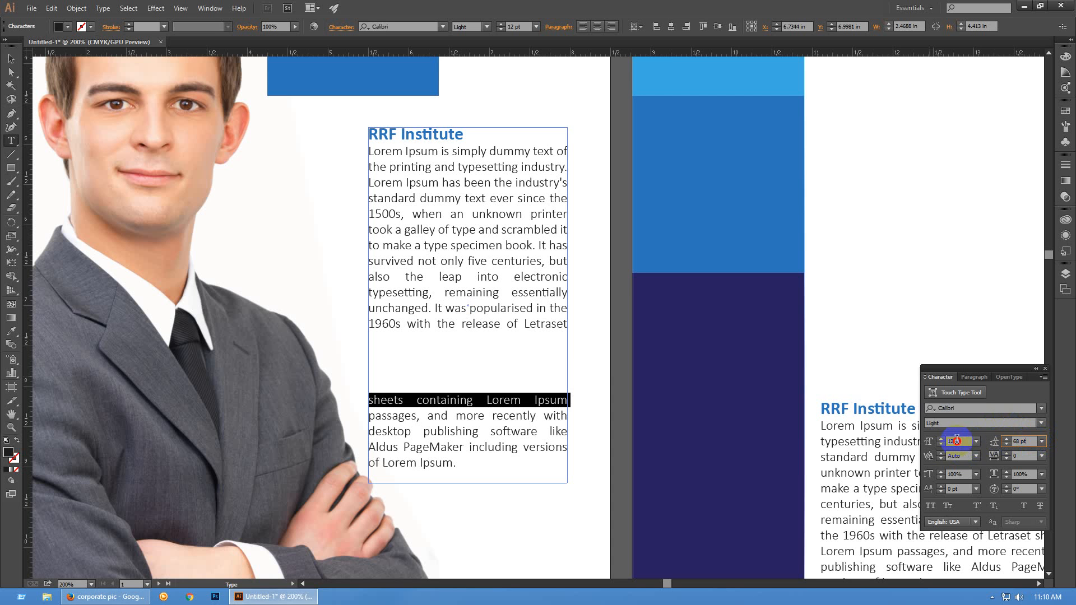
pyautogui.write('14')
pyautogui.press('Return')
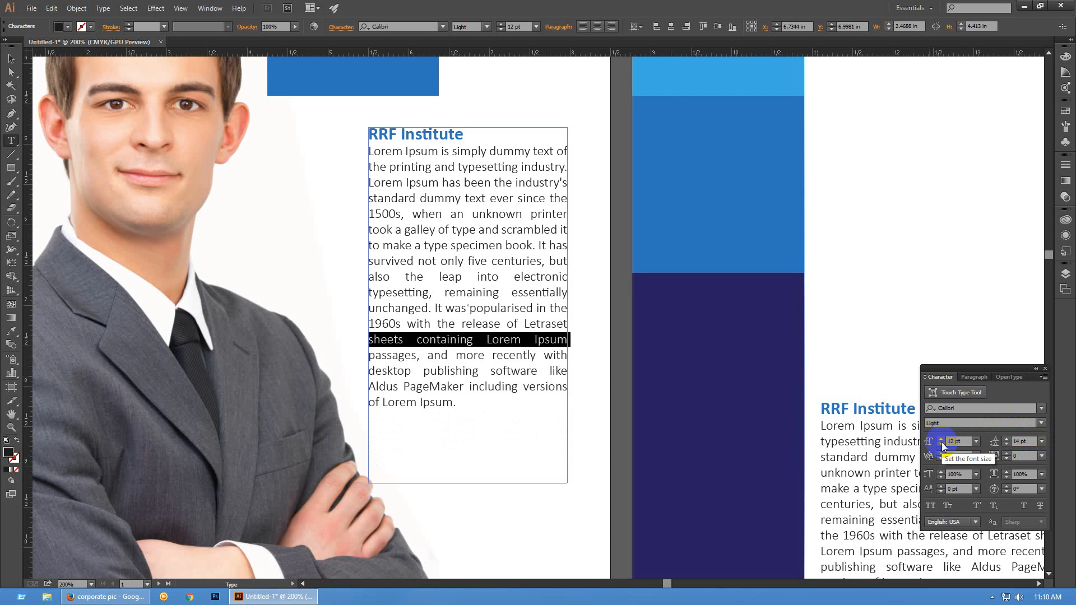
pyautogui.moveTo(454, 307); pyautogui.dragTo(481, 368)
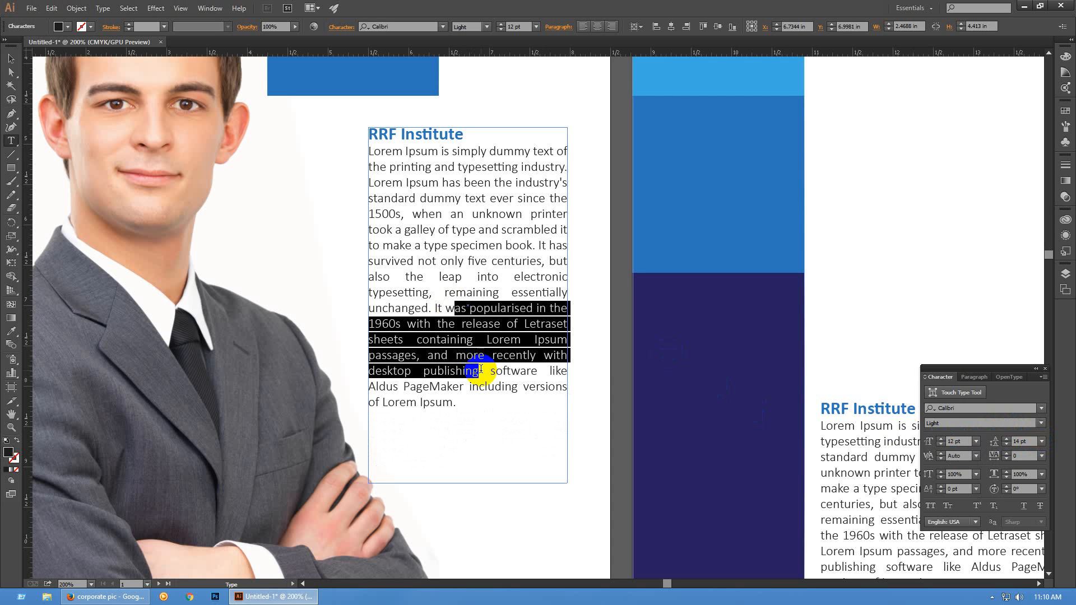
pyautogui.click(483, 370)
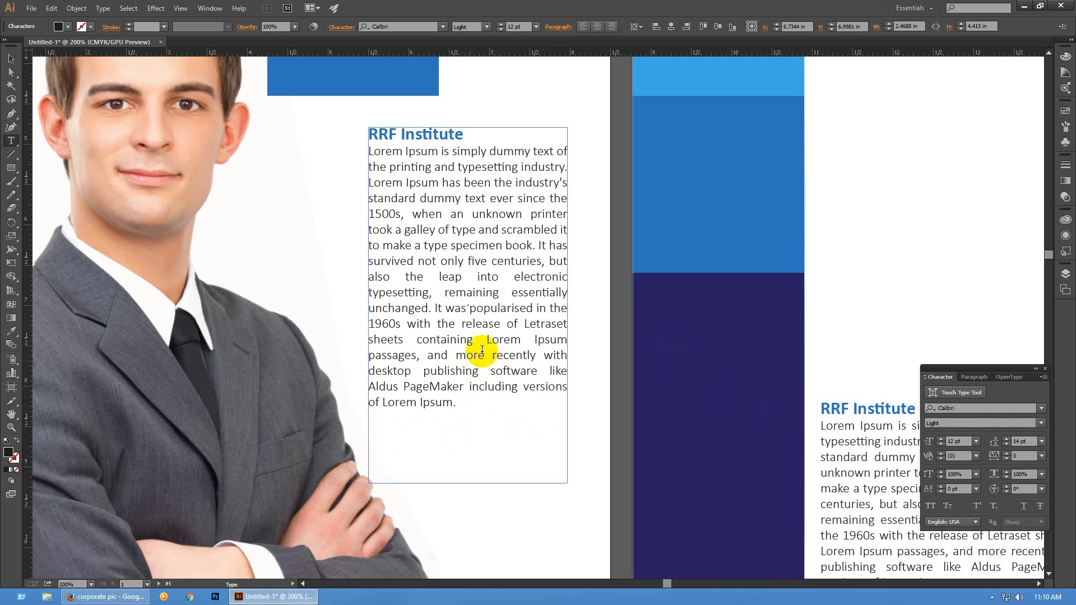
# Left-align all the text in the first artboard's RRF Institute frame and clear the text selection
pyautogui.hotkey('ctrl', 'a')
pyautogui.click(958, 393)
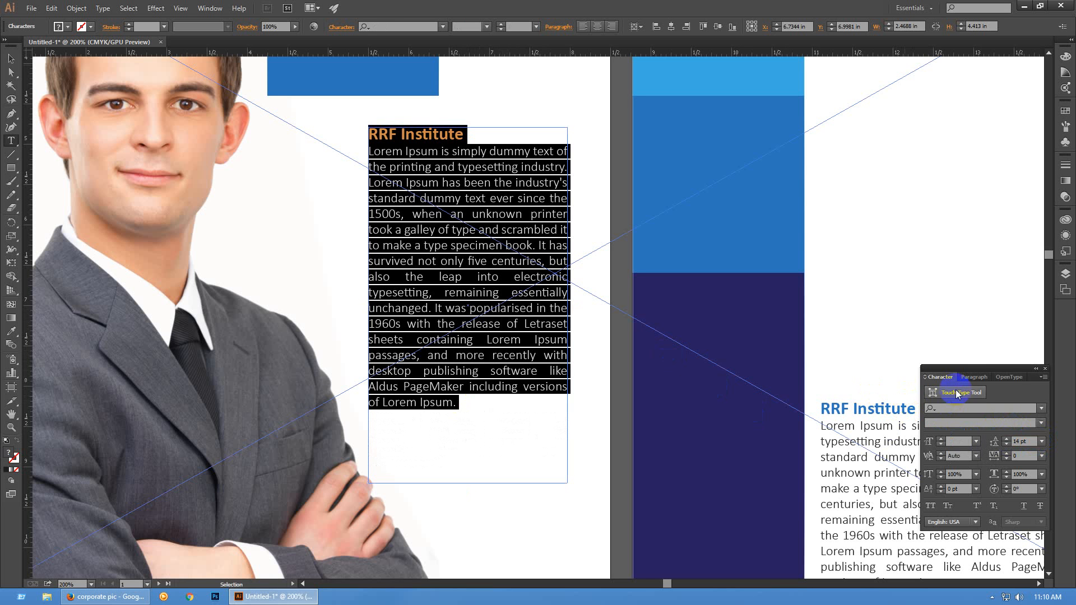
pyautogui.click(974, 376)
pyautogui.click(930, 392)
pyautogui.click(520, 356)
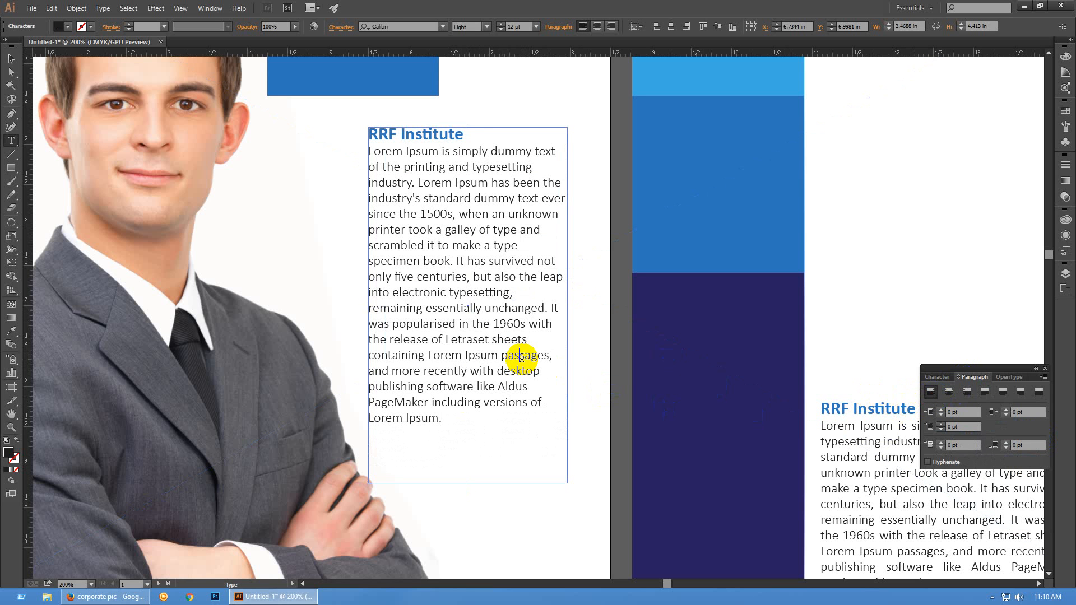
# Check the body text's leading value in the Character settings and return to the text
pyautogui.click(937, 378)
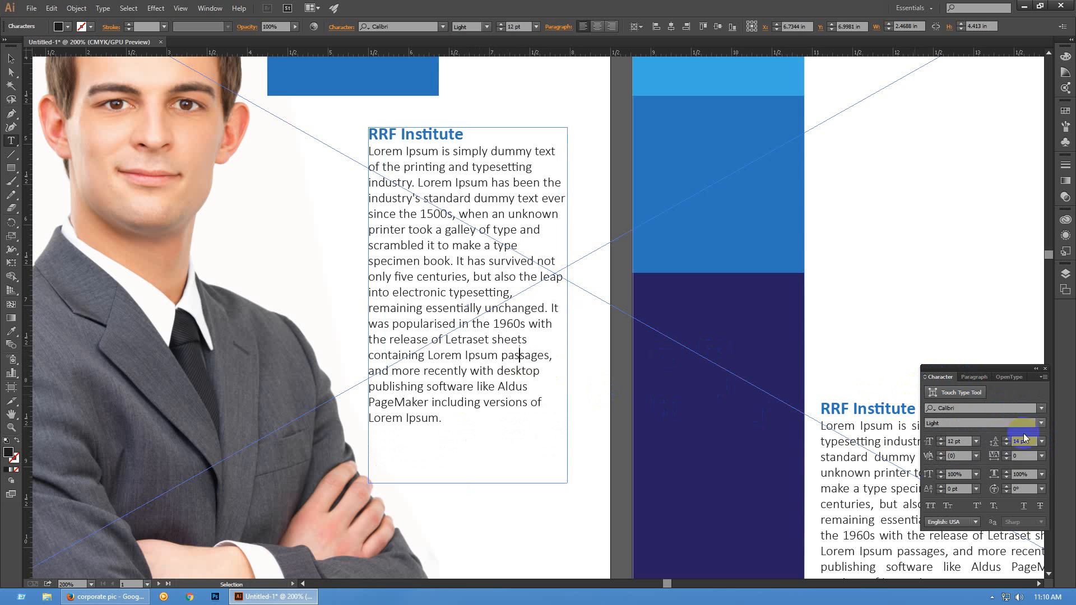
pyautogui.click(1020, 441)
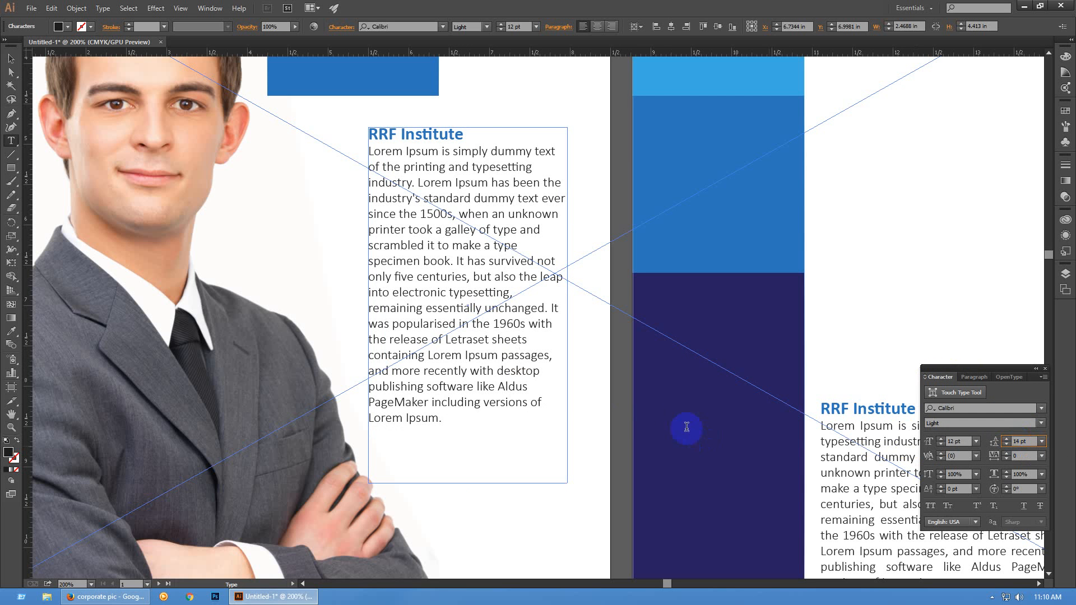
pyautogui.click(496, 365)
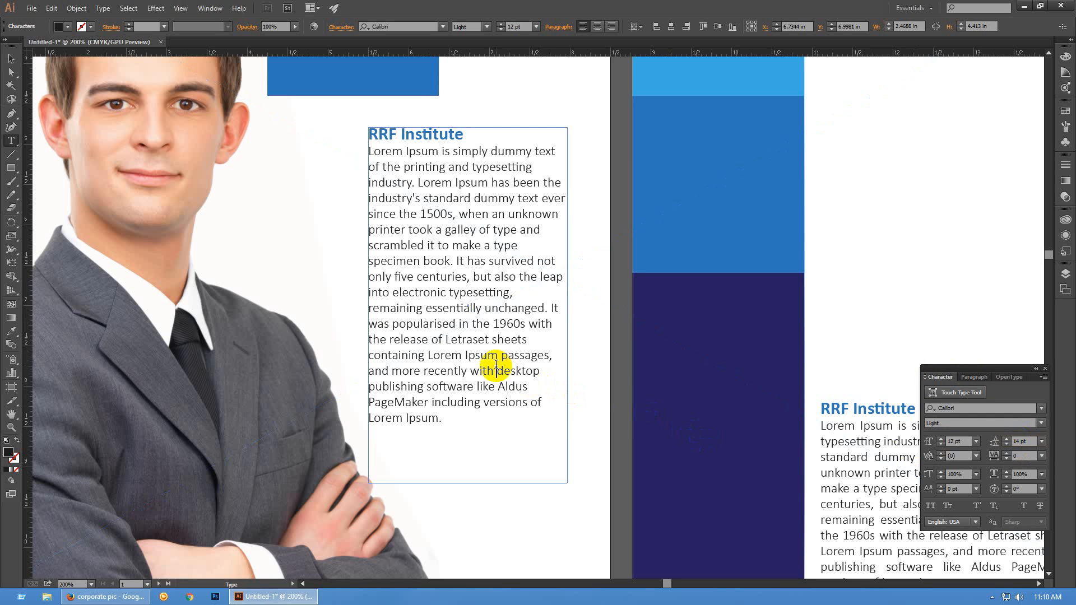
# Try a 12 pt leading on the body text of the first artboard's RRF Institute frame and undo it
pyautogui.doubleClick(513, 340)
pyautogui.moveTo(367, 150); pyautogui.dragTo(569, 435)
pyautogui.click(1009, 449)
pyautogui.write('12')
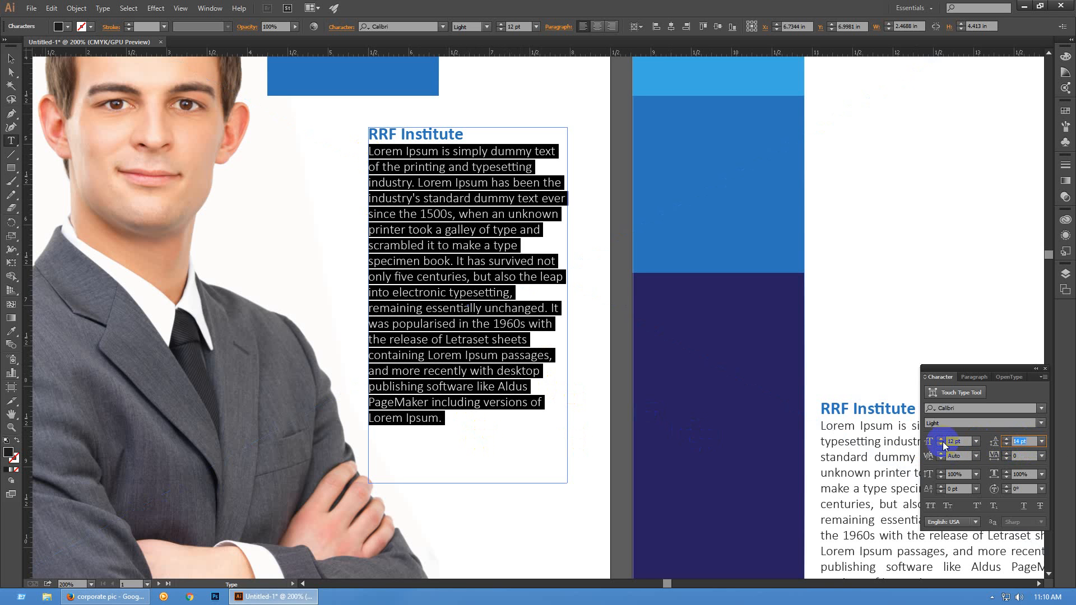
pyautogui.click(942, 441)
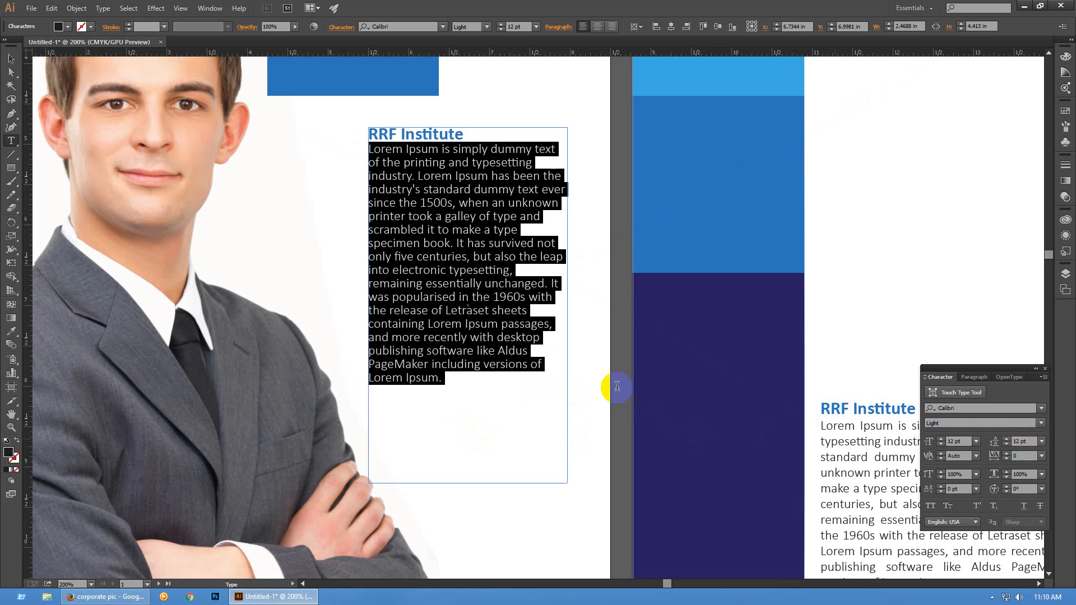
pyautogui.click(502, 324)
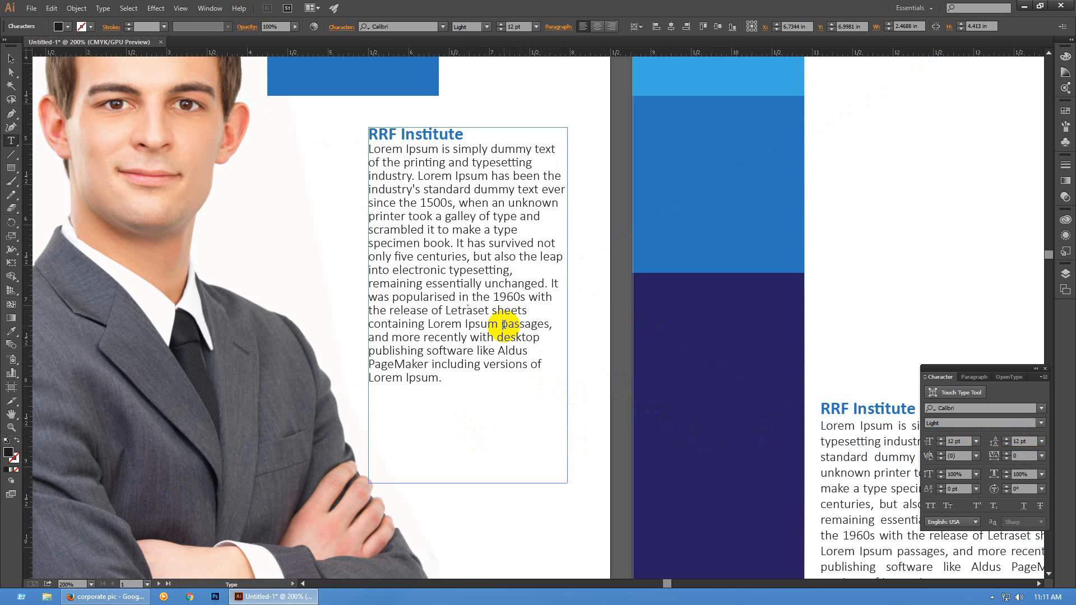
pyautogui.hotkey('ctrl', 'z')
pyautogui.click(504, 325)
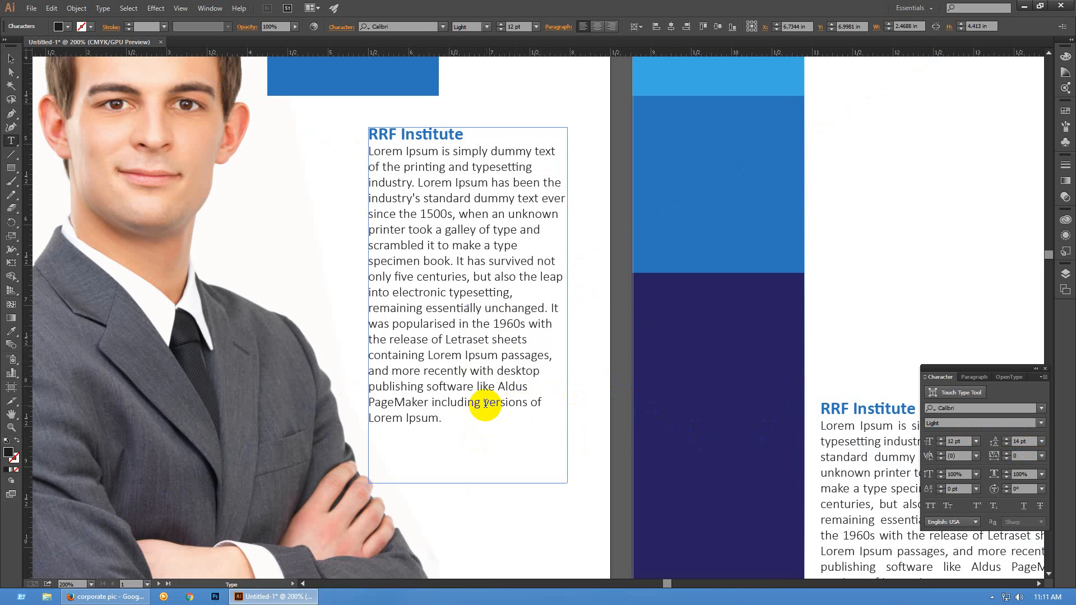
# Try a 150% horizontal scale on the word "versions" near the end of the body text and undo it
pyautogui.doubleClick(508, 405)
pyautogui.hotkey('shift', 'Left')
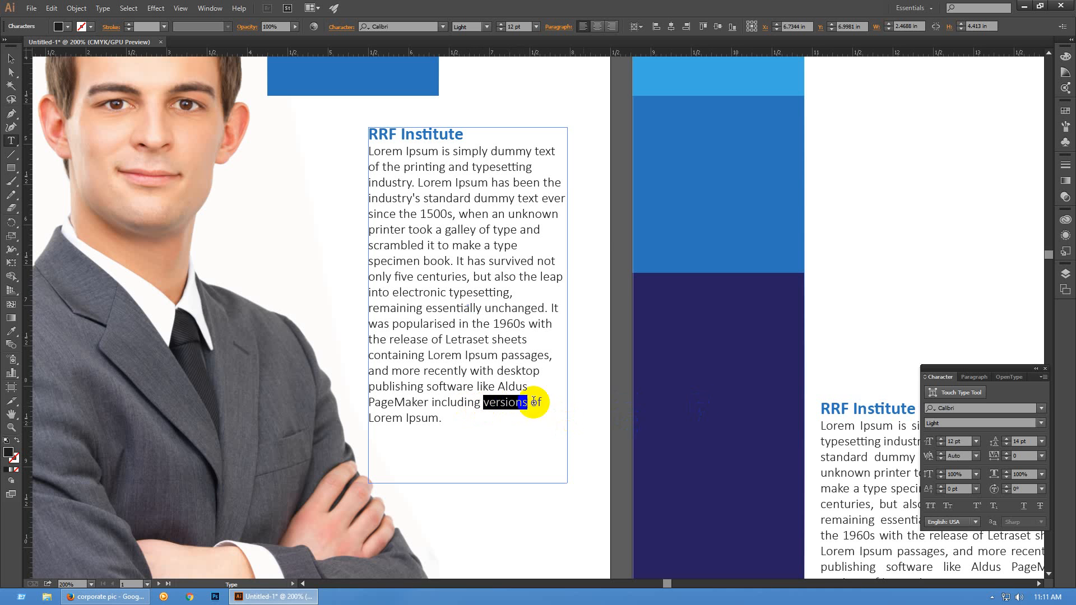
pyautogui.click(968, 484)
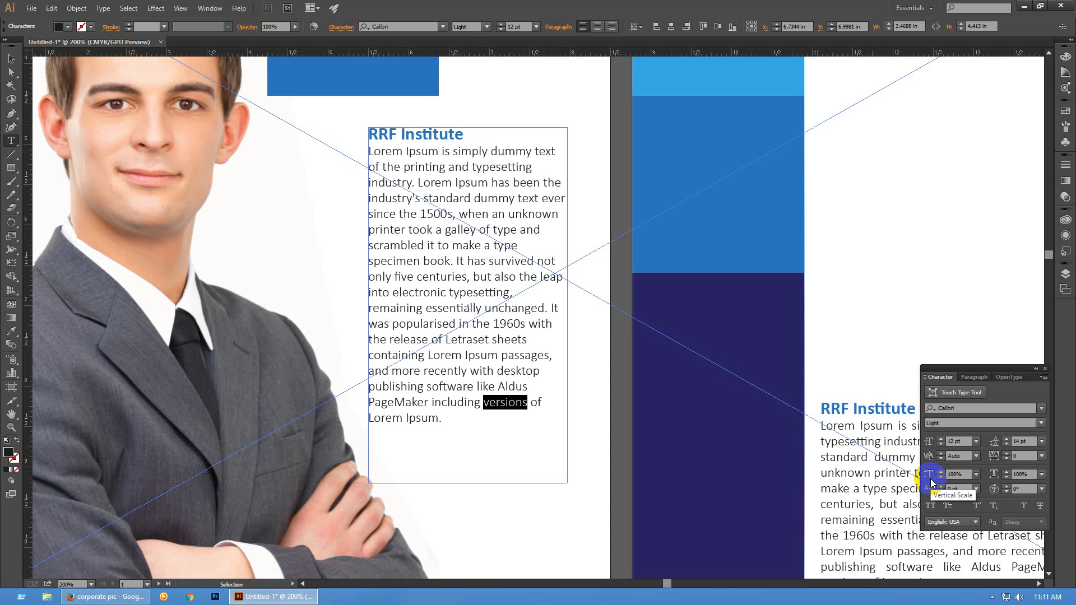
pyautogui.click(1020, 474)
pyautogui.write('150')
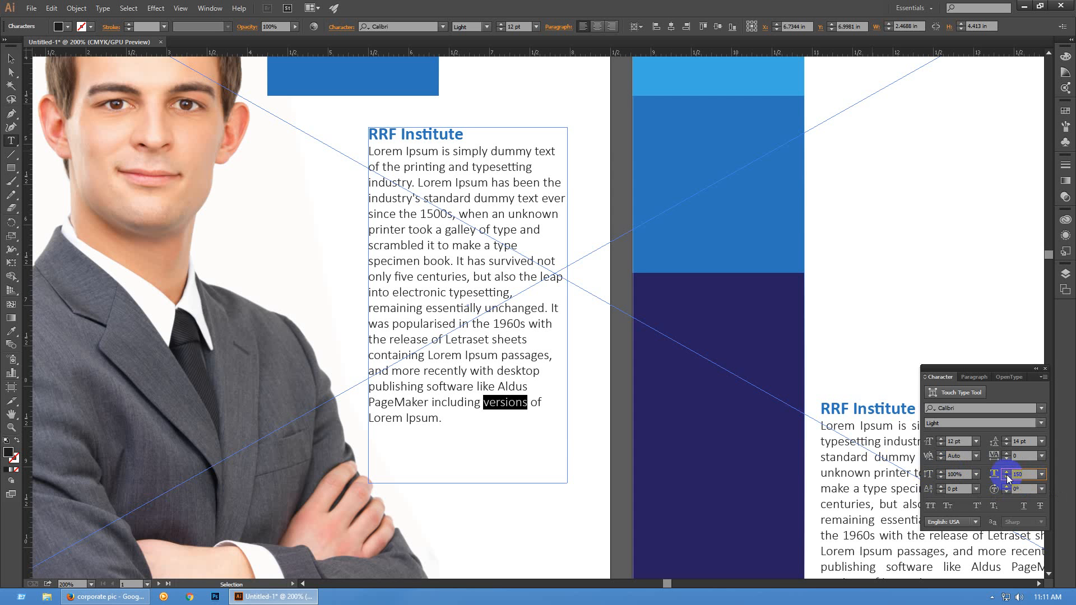
pyautogui.click(519, 422)
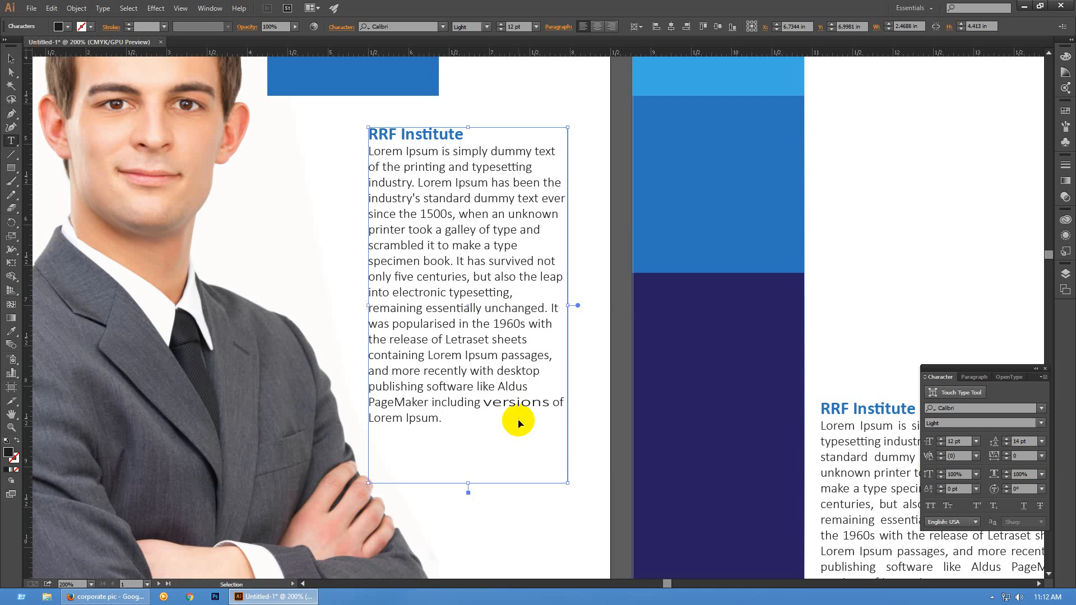
pyautogui.hotkey('ctrl', 'z')
# Try a 150% vertical scale on the word "versions" and undo it
pyautogui.write('150')
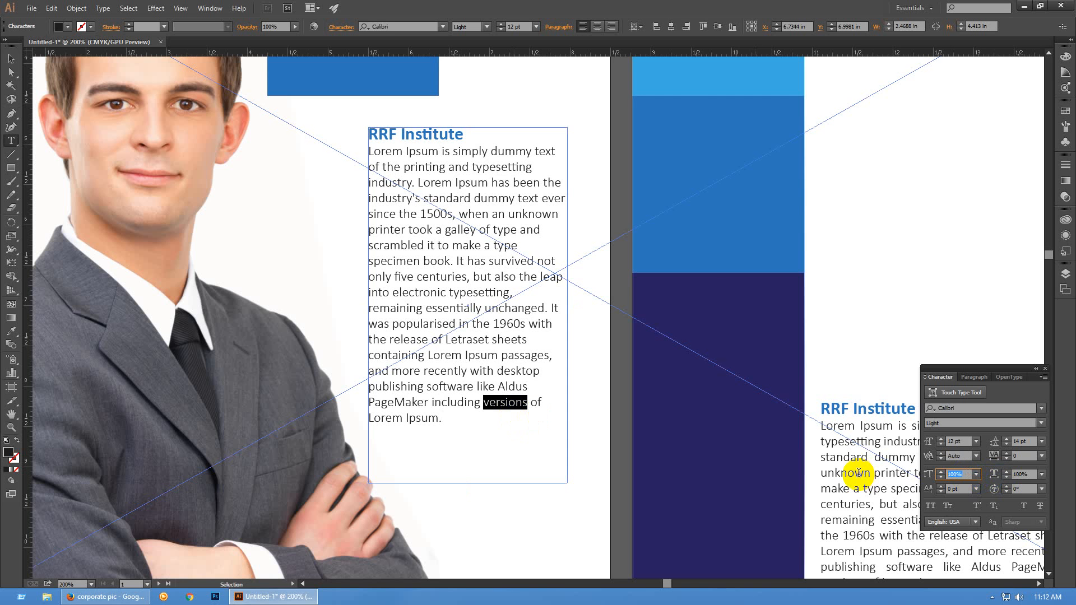
pyautogui.press('Return')
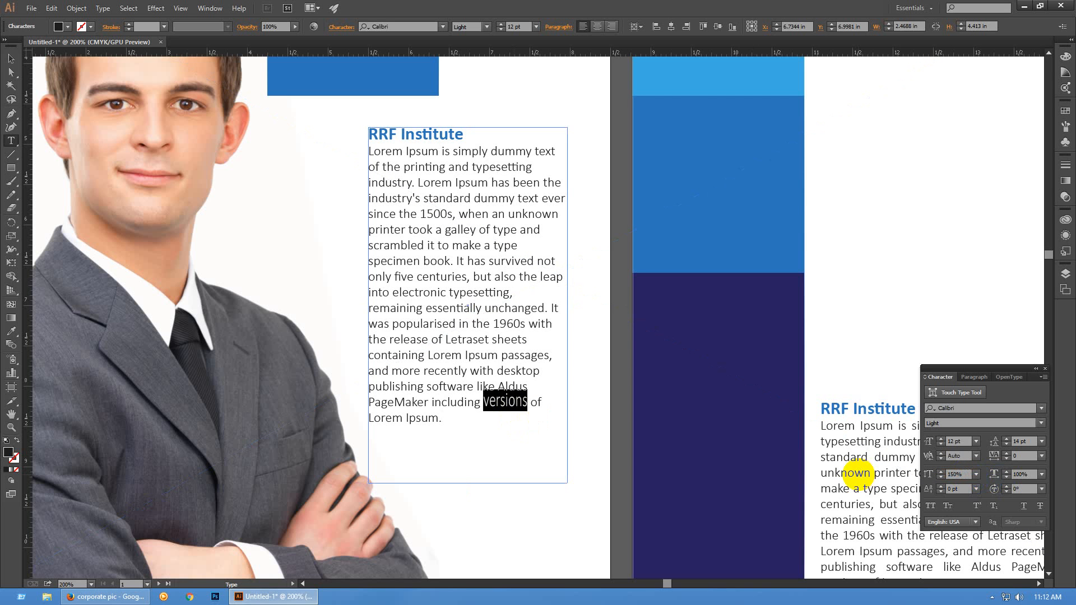
pyautogui.click(501, 401)
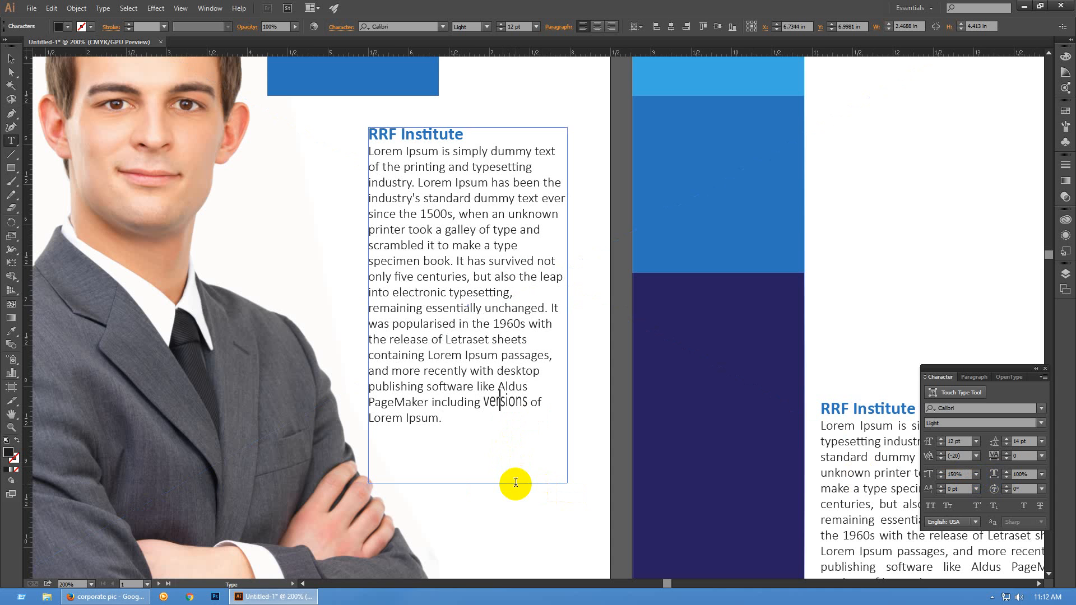
pyautogui.hotkey('ctrl', 'z')
# Raise the final "s" of "versions" with a 4 pt baseline shift and clear the text selection
pyautogui.click(547, 427)
pyautogui.hotkey('shift', 'Right')
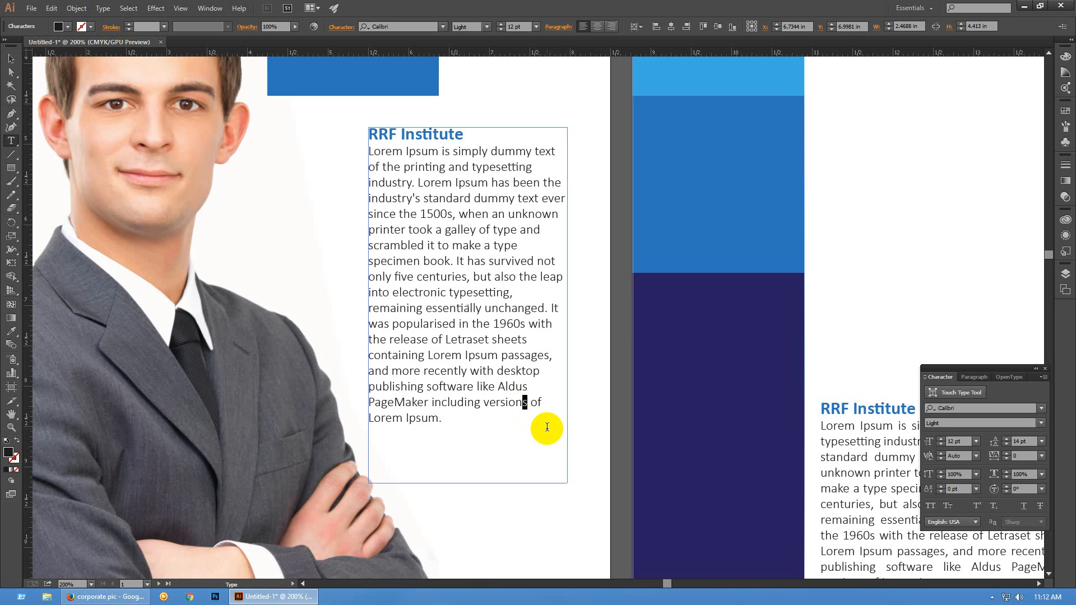
pyautogui.click(941, 491)
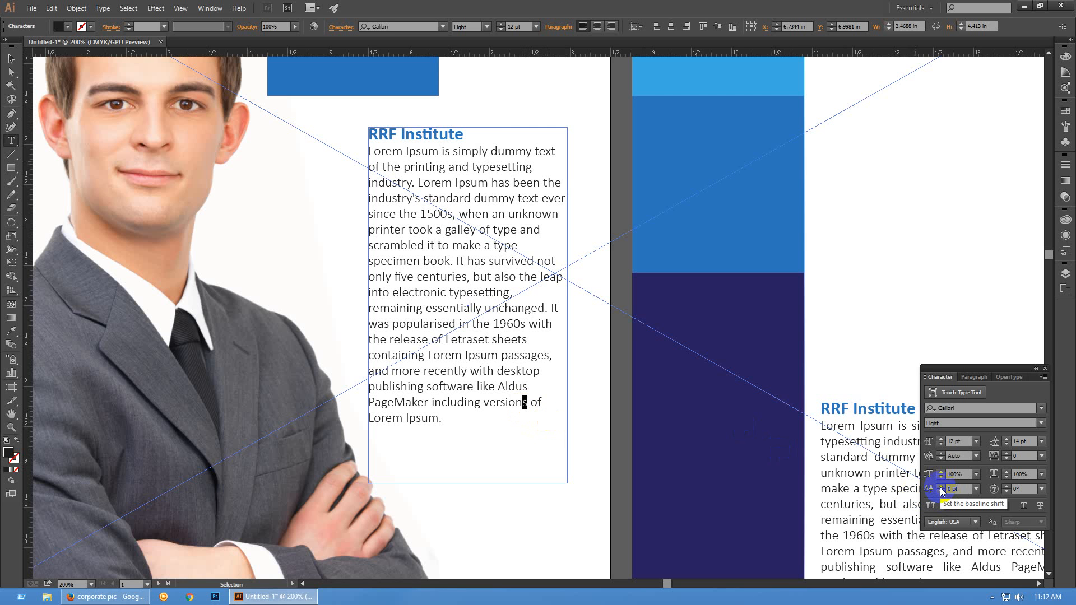
pyautogui.click(941, 486)
pyautogui.click(941, 486)
pyautogui.click(941, 486)
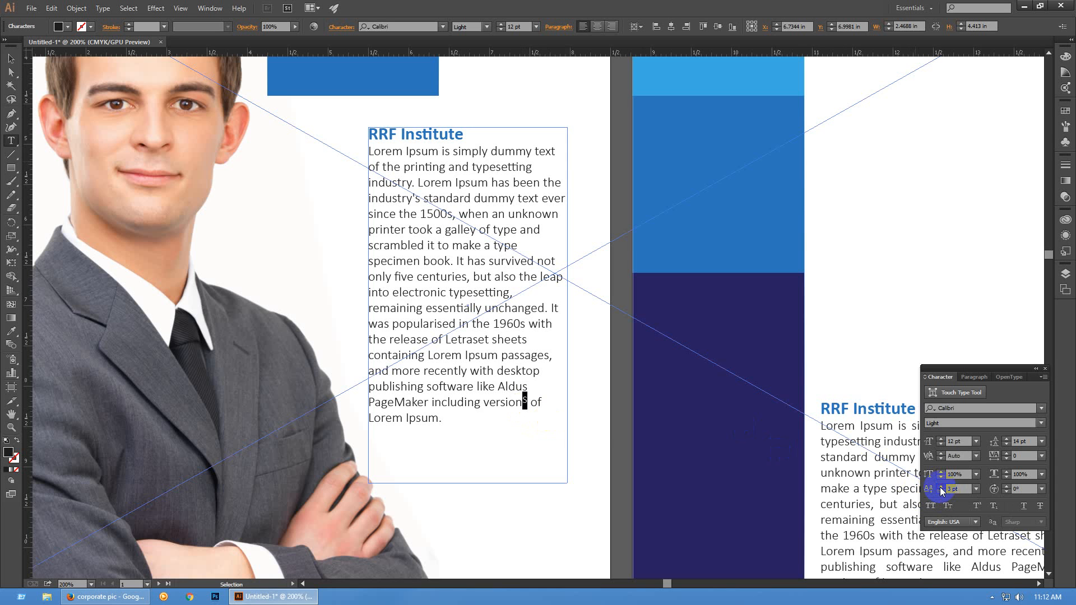
pyautogui.click(941, 487)
pyautogui.click(556, 482)
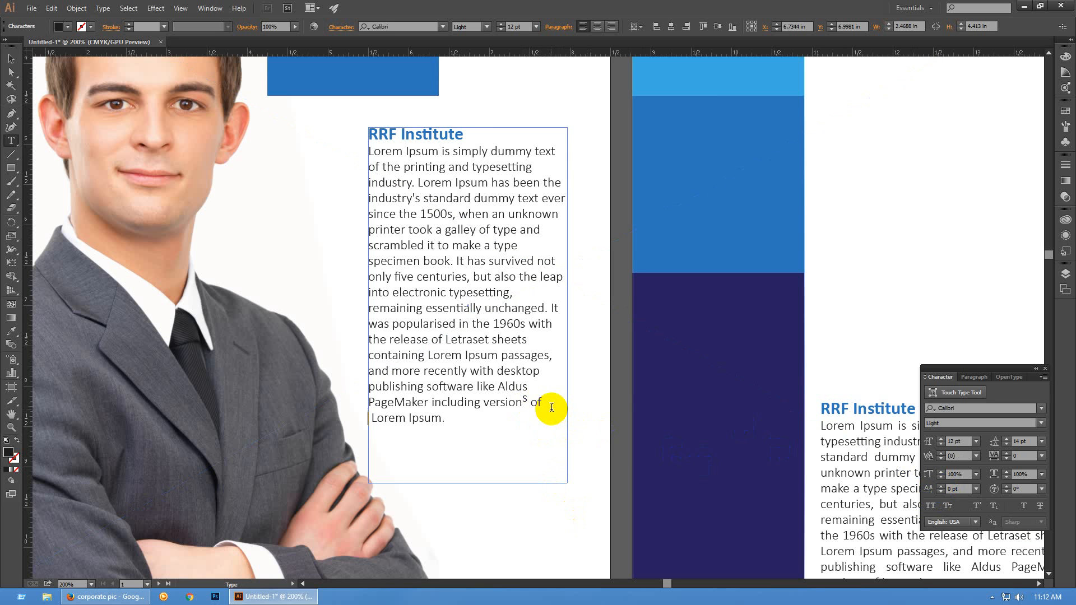
# Insert "7th" before the closing "Lorem Ipsum." and make the "th" superscript
pyautogui.write('7th')
pyautogui.hotkey('shift', 'Left')
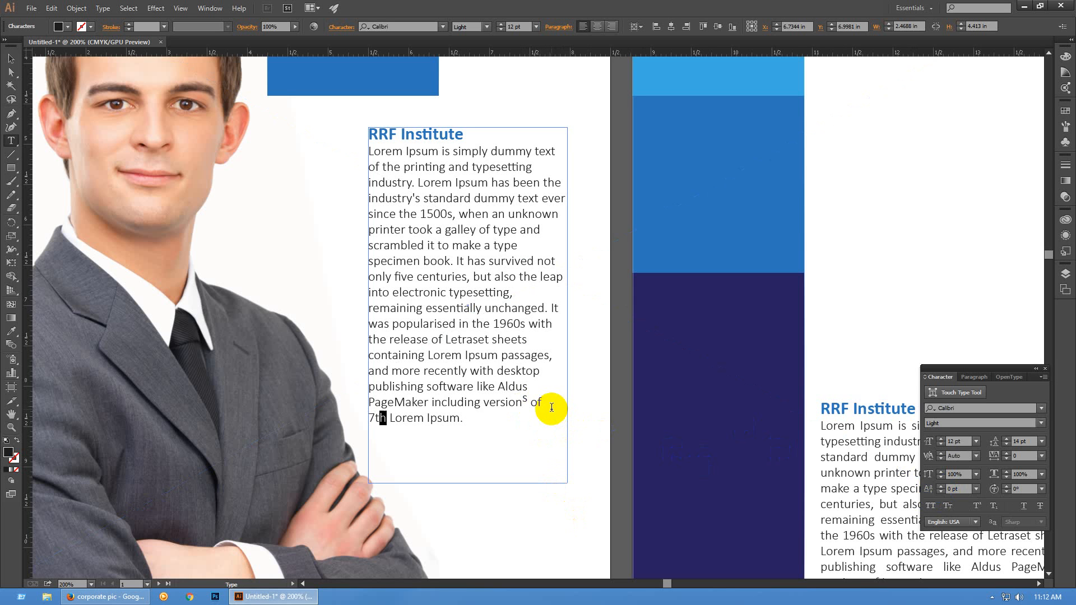
pyautogui.hotkey('shift', 'Left')
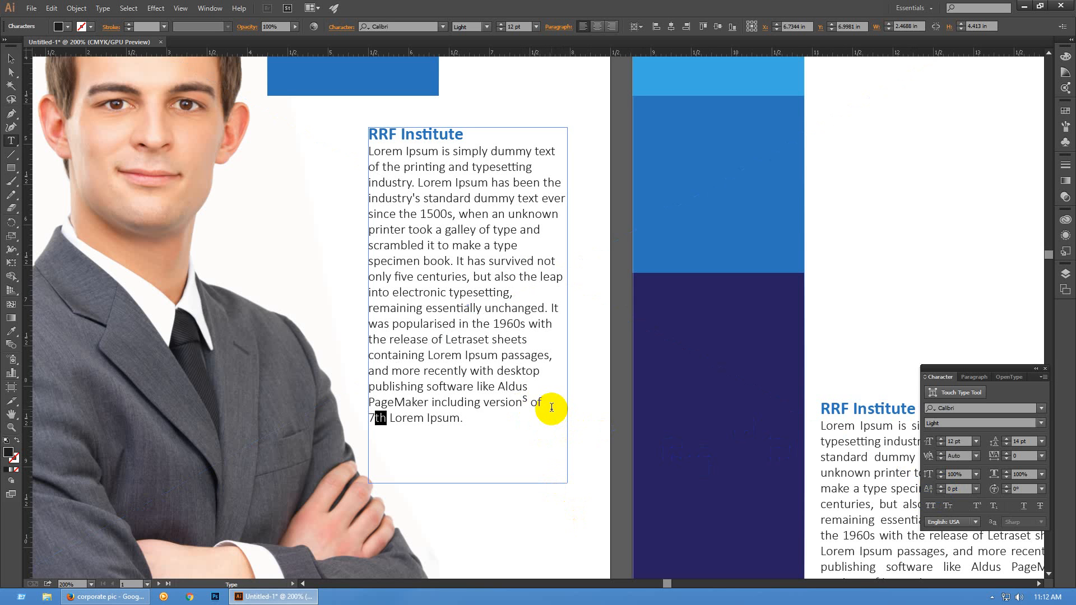
pyautogui.click(975, 507)
pyautogui.click(400, 451)
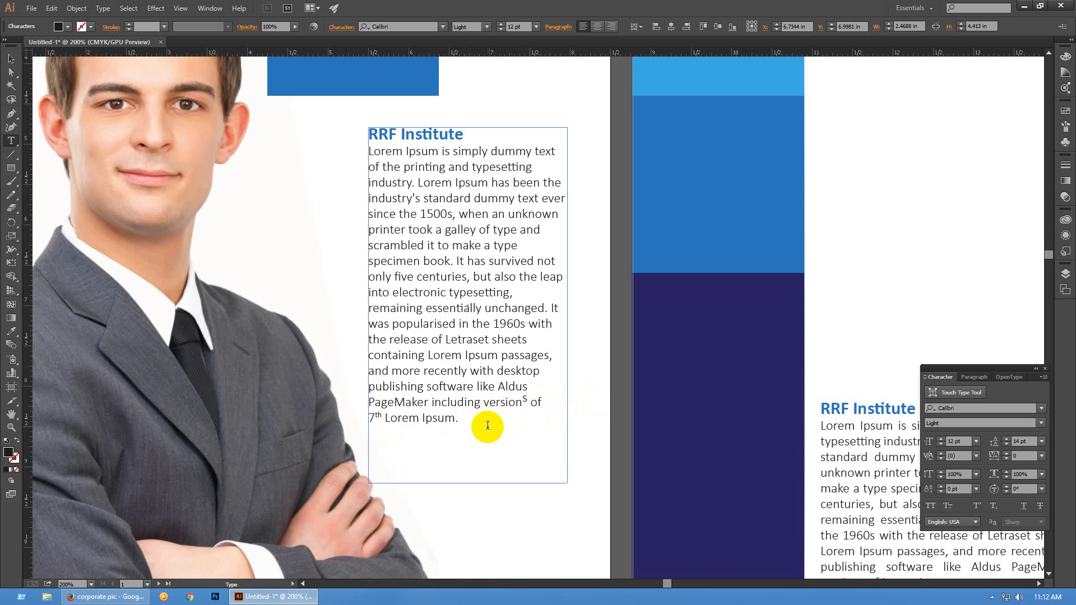
# Add "a2" after the closing "Lorem Ipsum." and make the "2" superscript
pyautogui.write('a2')
pyautogui.moveTo(469, 419); pyautogui.dragTo(572, 431)
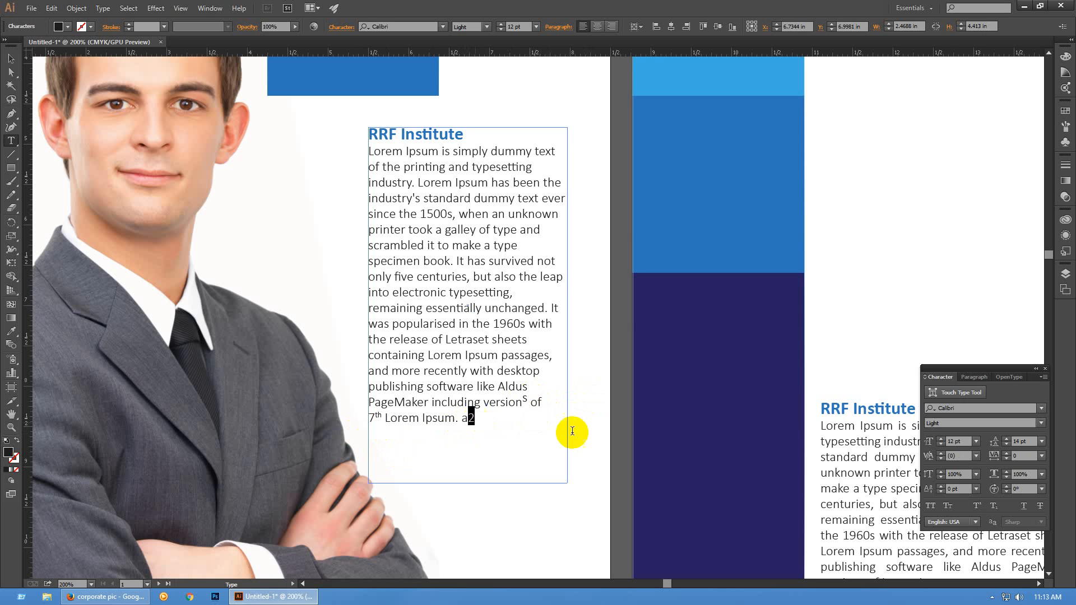
pyautogui.click(977, 506)
pyautogui.click(497, 434)
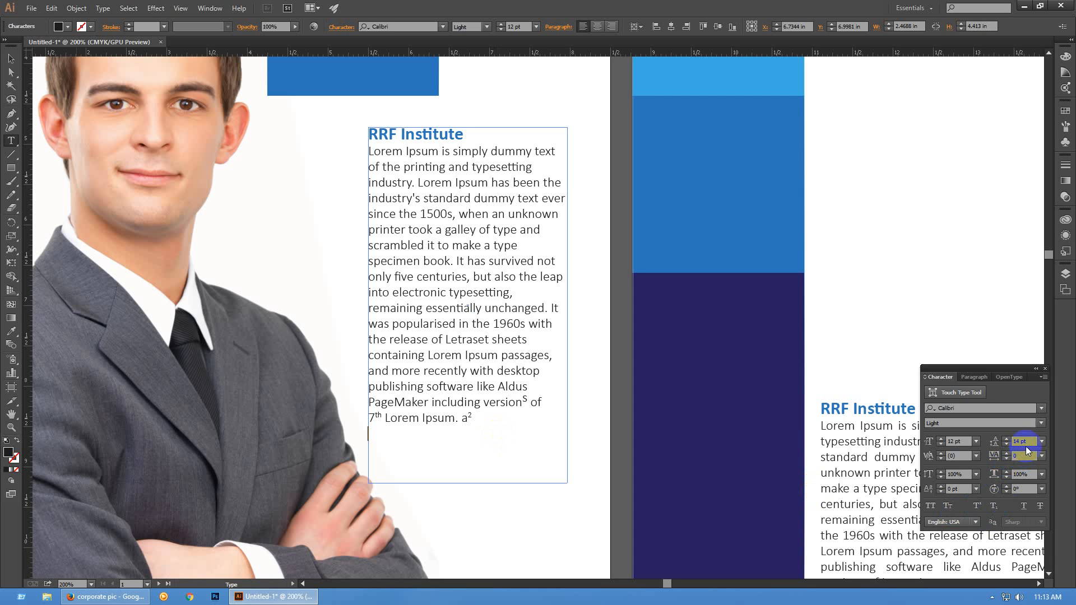
# Increase the leading of the word "essentially" in the body text to 26 pt
pyautogui.doubleClick(476, 307)
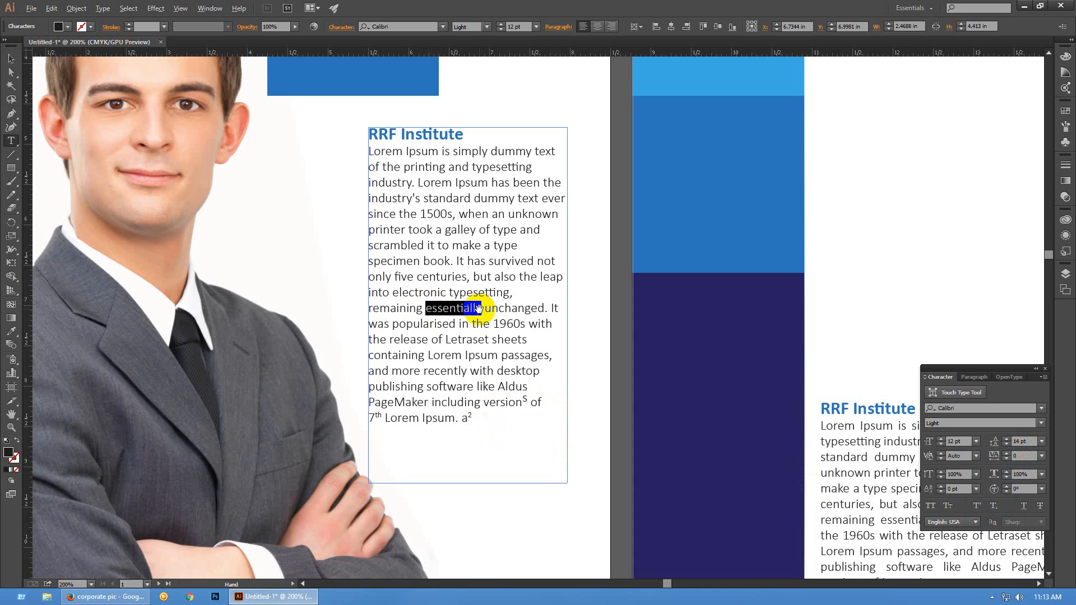
pyautogui.hotkey('alt', 'Down')
pyautogui.hotkey('alt', 'Down')
pyautogui.hotkey('alt', 'Down')
pyautogui.hotkey('alt', 'Down')
pyautogui.hotkey('alt', 'Down')
pyautogui.hotkey('alt', 'Down')
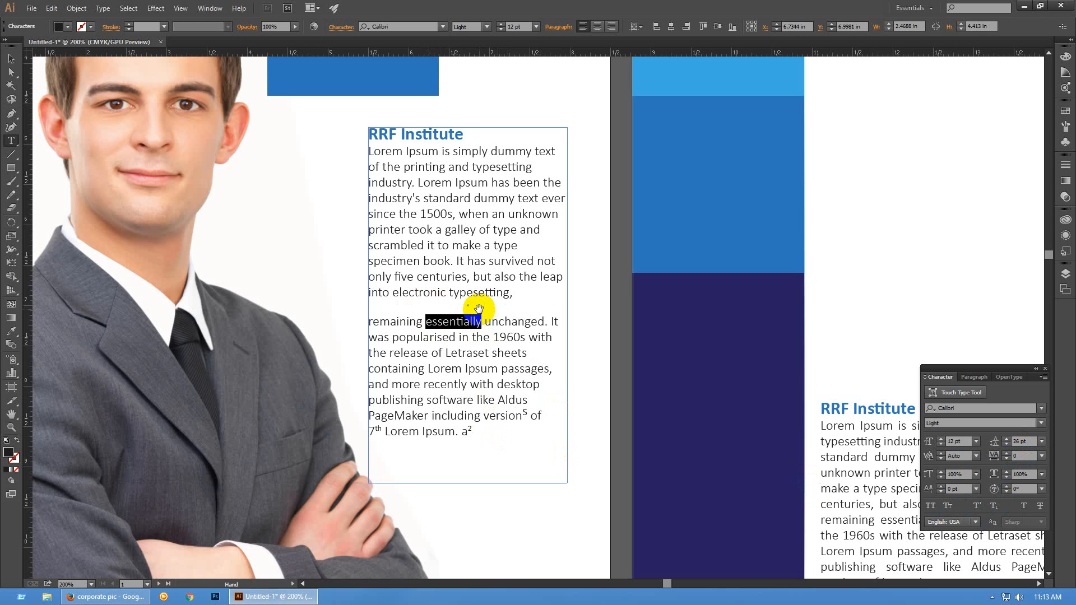
# Widen the tracking of the selected word "essentially" to 380
pyautogui.hotkey('alt', 'Right')
pyautogui.hotkey('alt', 'Right')
pyautogui.hotkey('alt', 'Right')
pyautogui.hotkey('alt', 'Right')
pyautogui.hotkey('alt', 'Right')
pyautogui.hotkey('alt', 'Right')
pyautogui.hotkey('alt', 'Right')
pyautogui.hotkey('alt', 'Right')
pyautogui.hotkey('alt', 'Right')
pyautogui.hotkey('alt', 'Right')
pyautogui.hotkey('alt', 'Right')
pyautogui.hotkey('alt', 'Right')
pyautogui.hotkey('alt', 'Right')
pyautogui.hotkey('alt', 'Right')
pyautogui.hotkey('alt', 'Right')
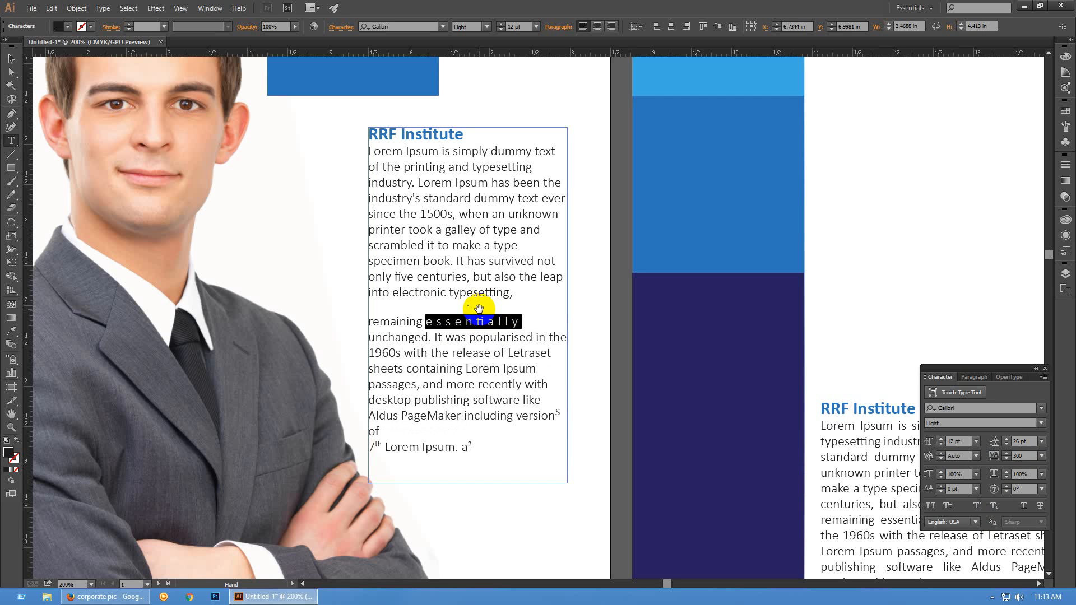
pyautogui.hotkey('alt', 'Right')
pyautogui.hotkey('alt', 'Right')
pyautogui.hotkey('alt', 'Right')
pyautogui.hotkey('alt', 'Right')
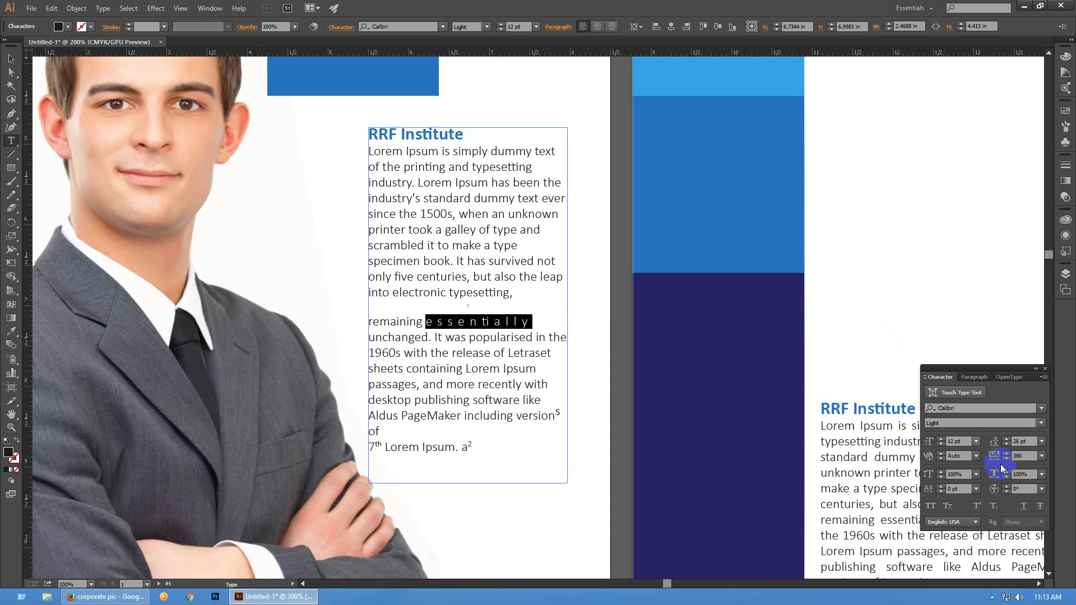
# Reset the tracking of the word "essentially" to 0
pyautogui.click(1025, 455)
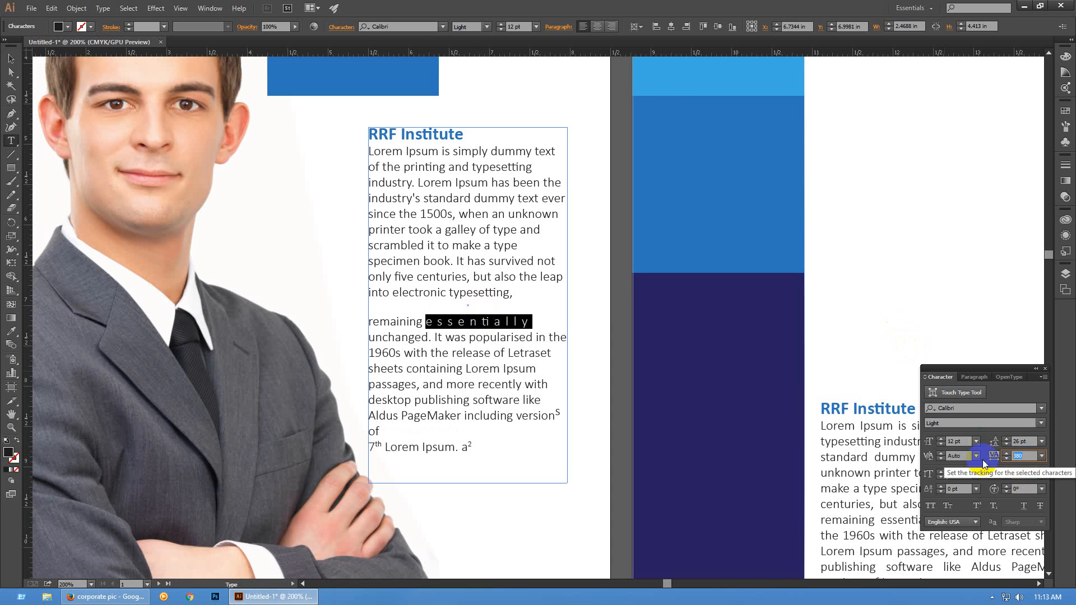
pyautogui.write('0')
pyautogui.press('Return')
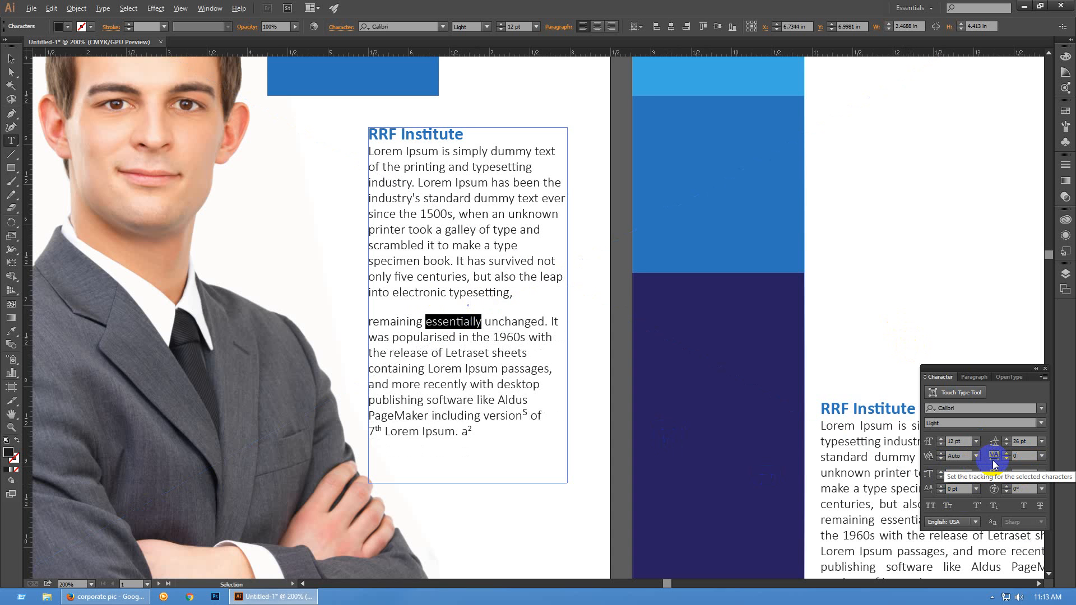
# Tighten the tracking of the word "essentially" to -160 and loosen it again by one increment
pyautogui.hotkey('alt', 'Left')
pyautogui.hotkey('alt', 'Left')
pyautogui.hotkey('alt', 'Left')
pyautogui.hotkey('alt', 'Left')
pyautogui.hotkey('alt', 'Left')
pyautogui.hotkey('alt', 'Left')
pyautogui.hotkey('alt', 'Left')
pyautogui.hotkey('alt', 'Left')
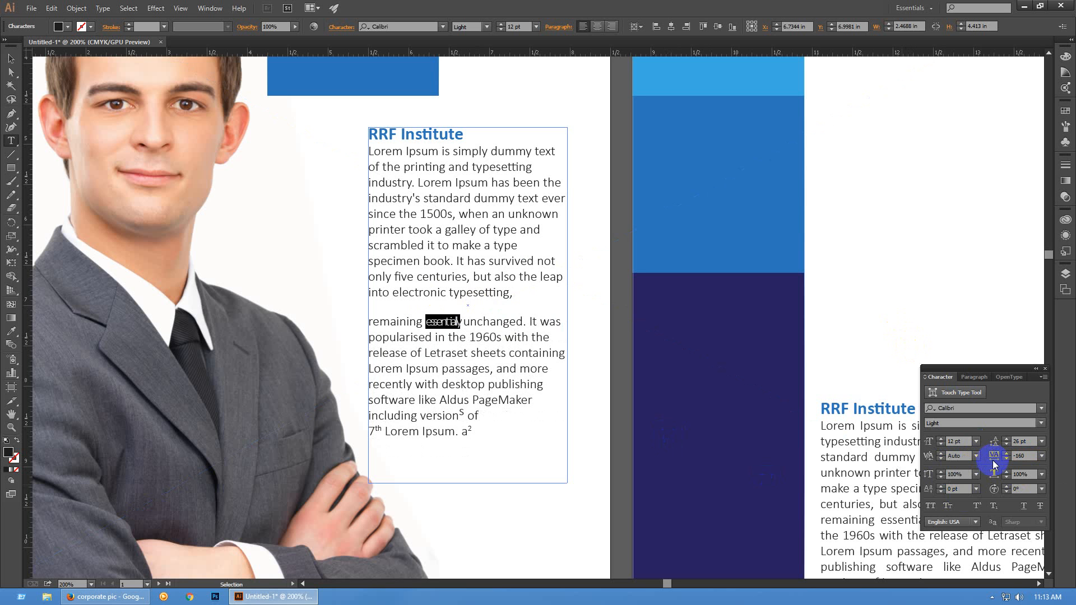
pyautogui.hotkey('alt', 'Right')
# Tighten the tracking of the text from "remaining" through the last line by one increment and deselect the text frame
pyautogui.moveTo(487, 428); pyautogui.dragTo(347, 319)
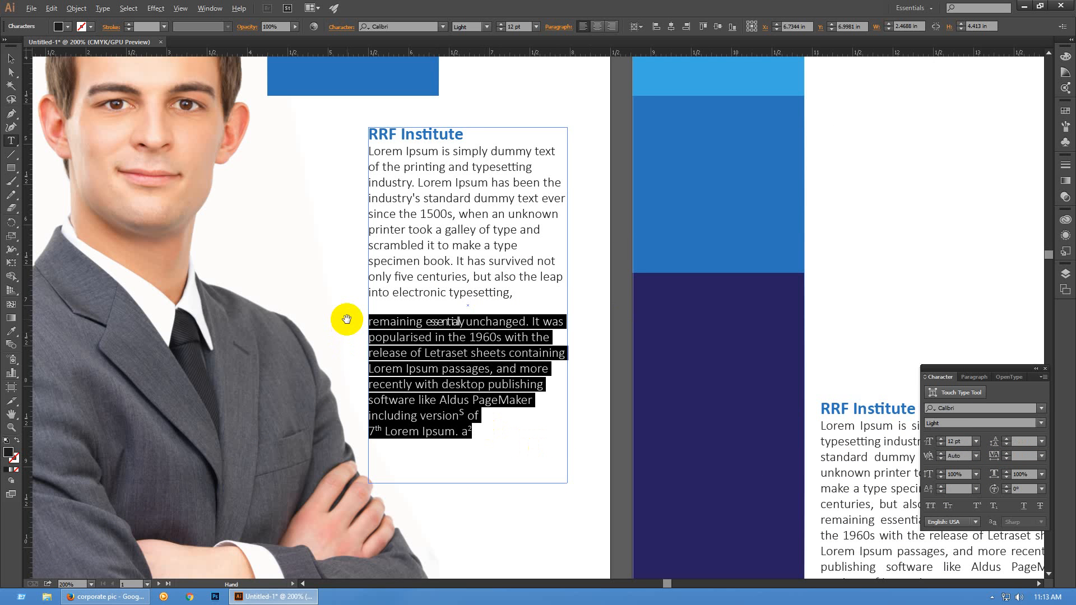
pyautogui.hotkey('alt', 'Left')
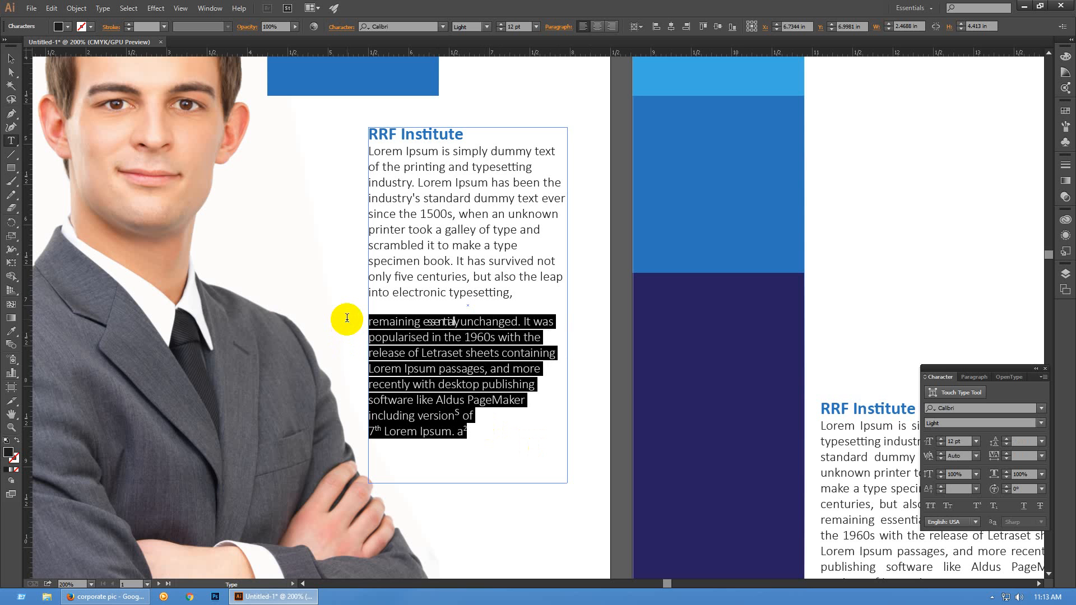
pyautogui.press('Escape')
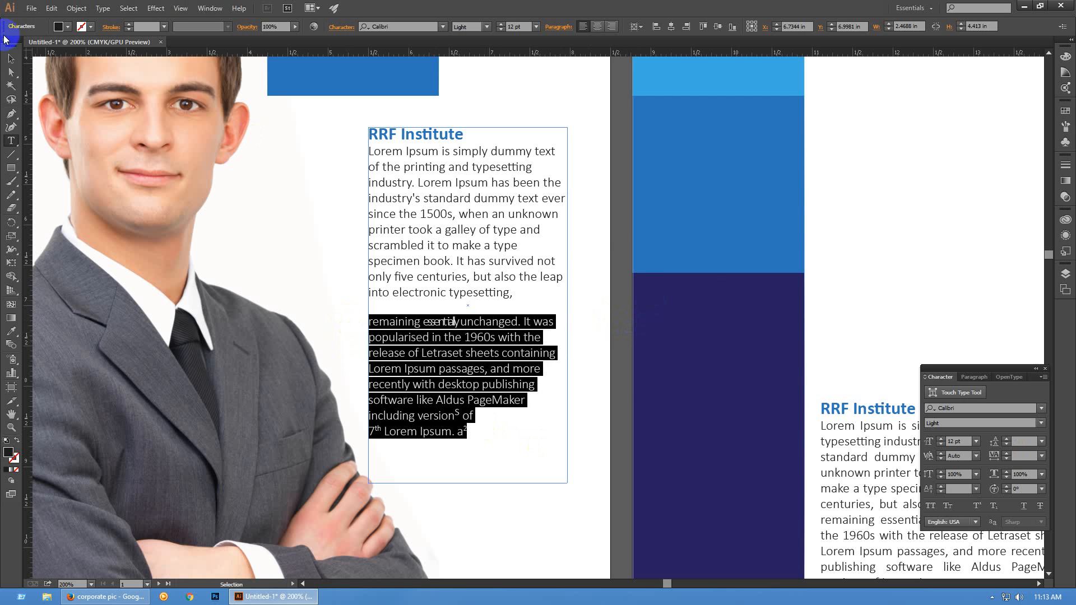
pyautogui.hotkey('ctrl', '-')
pyautogui.hotkey('ctrl', '-')
pyautogui.hotkey('ctrl', '-')
pyautogui.hotkey('ctrl', '-')
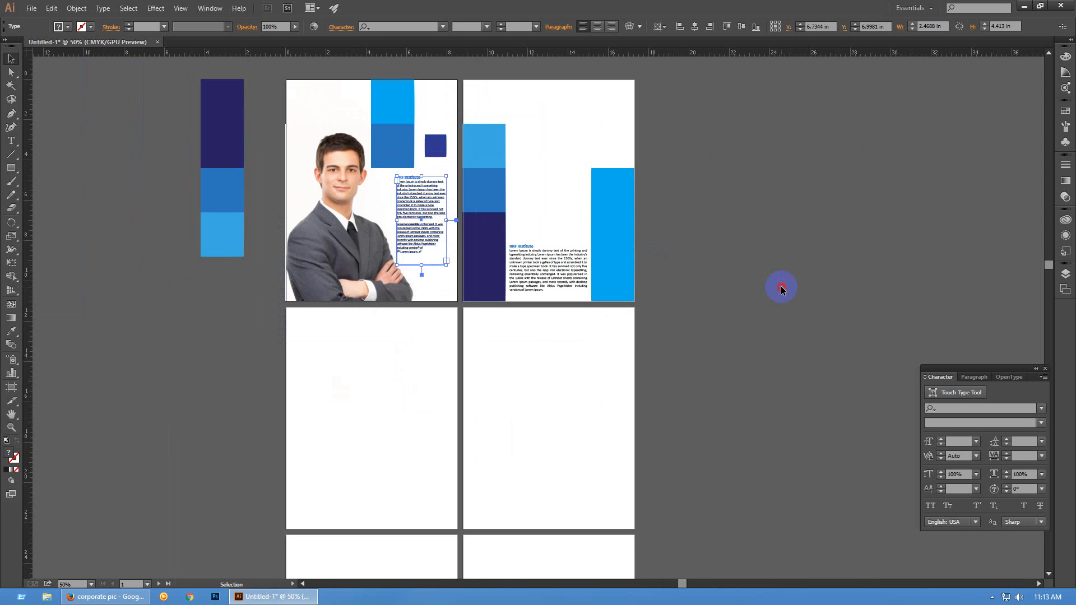
pyautogui.click(774, 297)
# Show the Stroke settings with nothing selected
pyautogui.press('a')
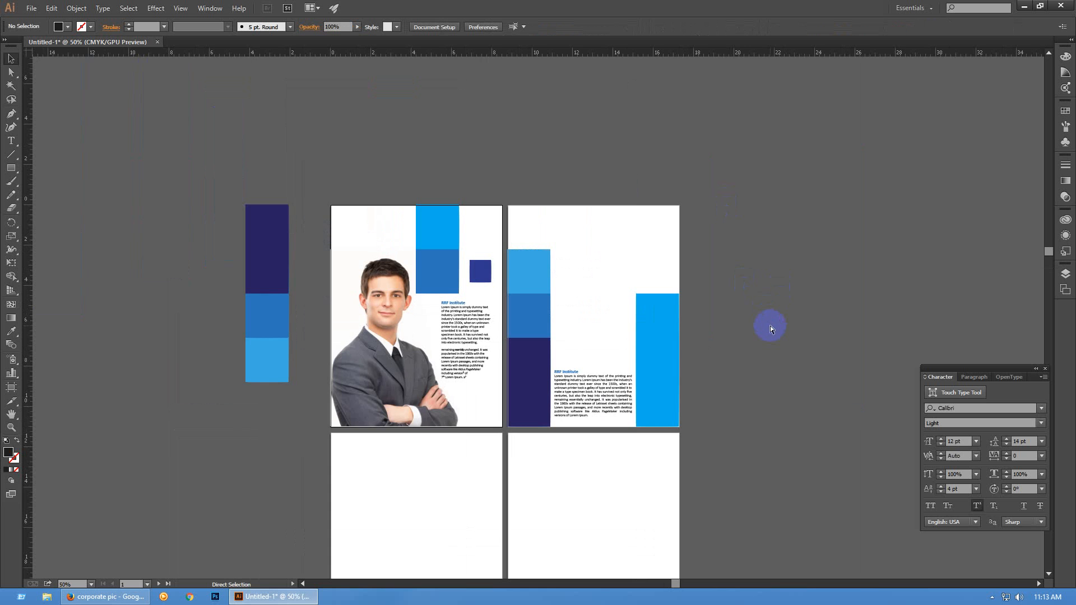
pyautogui.keyDown('ctrl'); pyautogui.click(504, 274); pyautogui.keyUp('ctrl')
pyautogui.moveTo(873, 264); pyautogui.dragTo(869, 225)
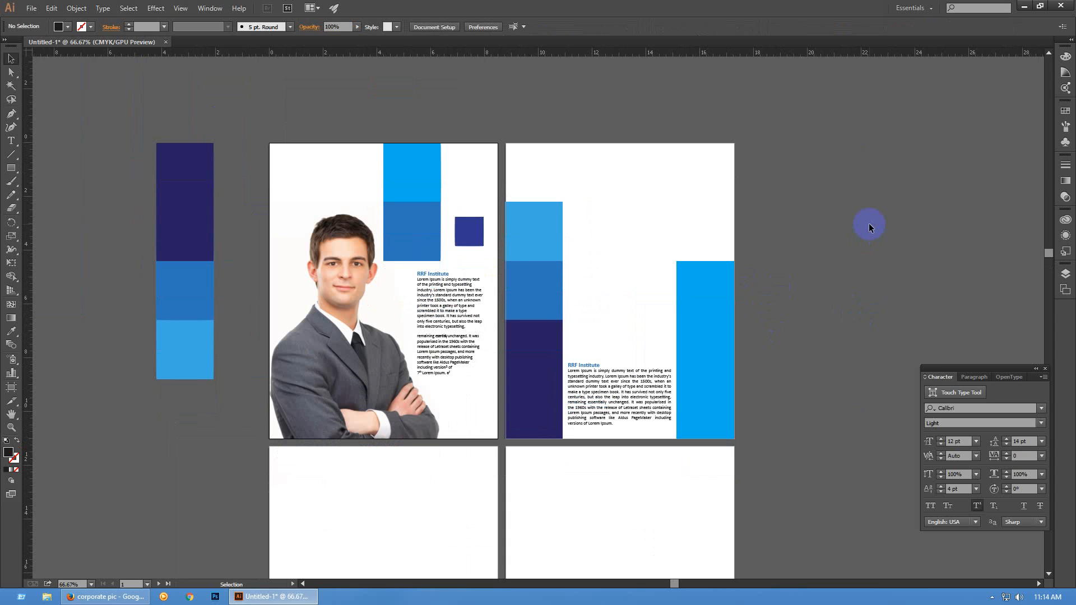
pyautogui.hotkey('ctrl', 'F10')
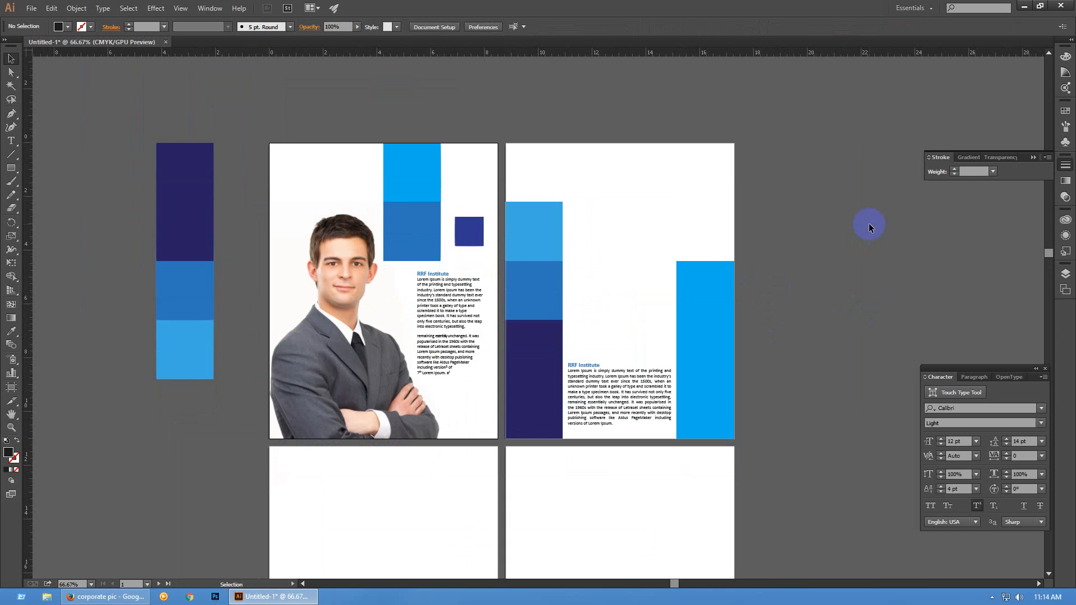